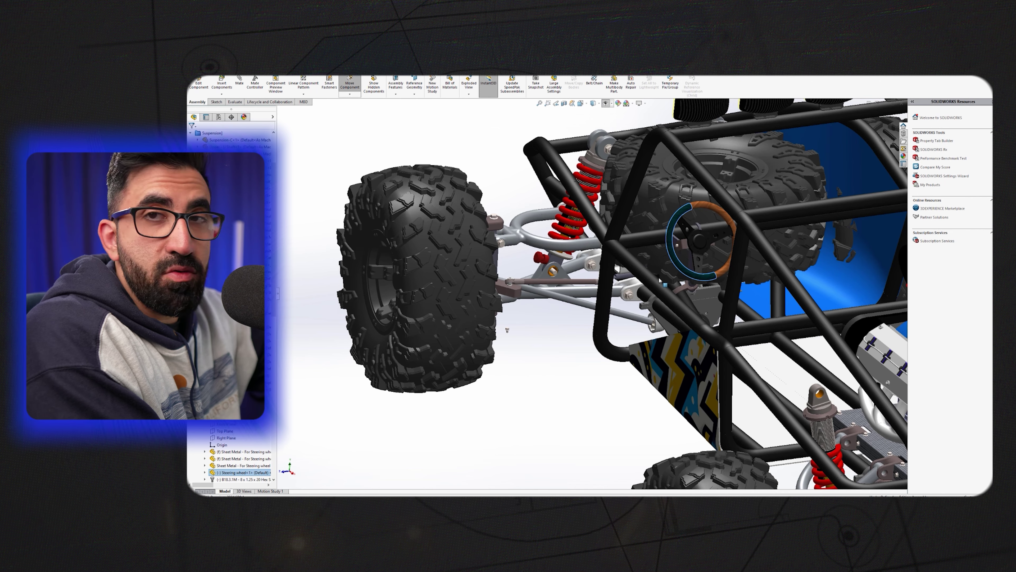
# Inspect the dune buggy assembly from several angles and switch to the Chassis-V4 part document
pyautogui.moveTo(576, 416); pyautogui.dragTo(653, 261, button='middle')
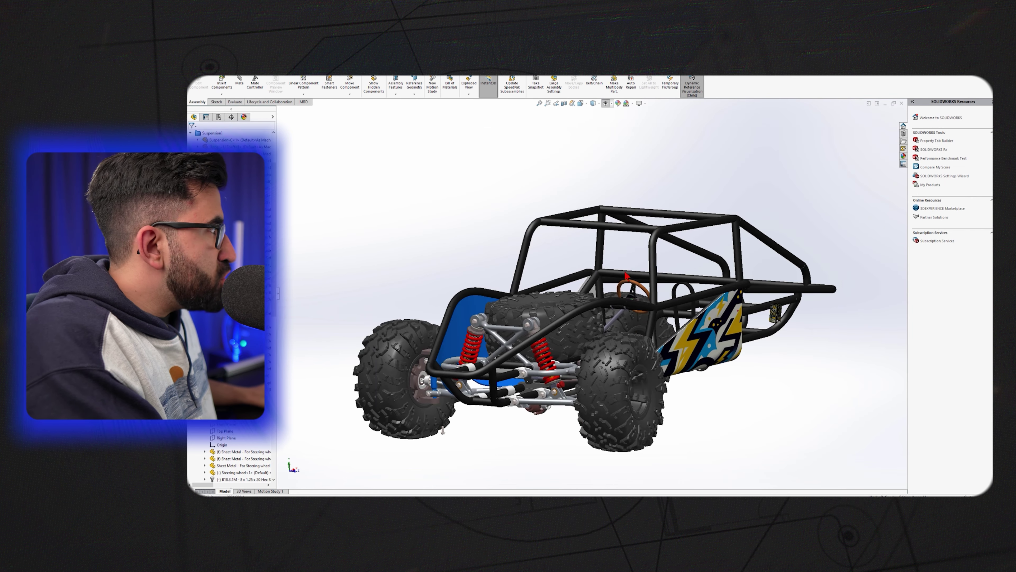
pyautogui.click(653, 261)
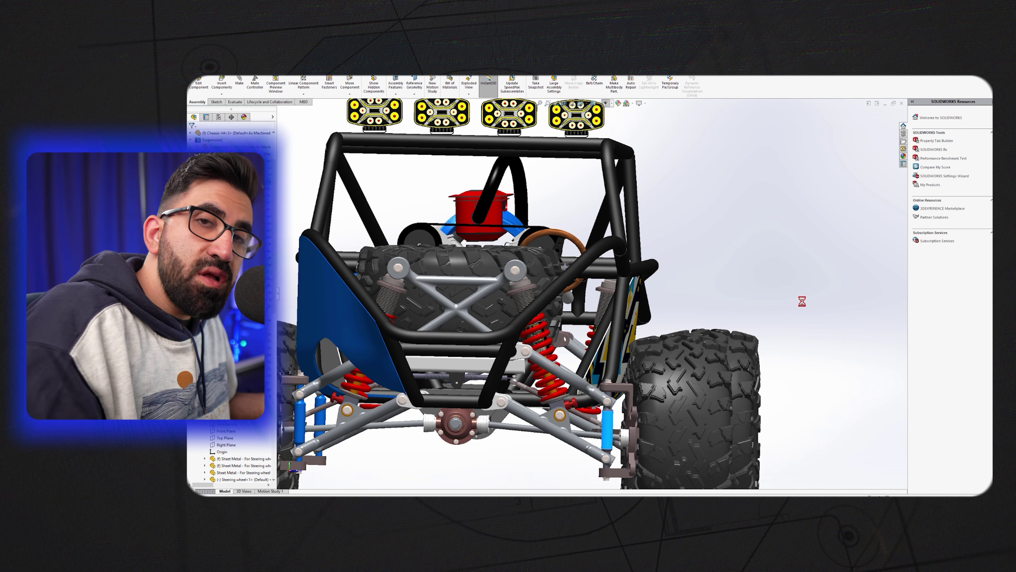
pyautogui.moveTo(802, 301); pyautogui.dragTo(724, 340, button='middle')
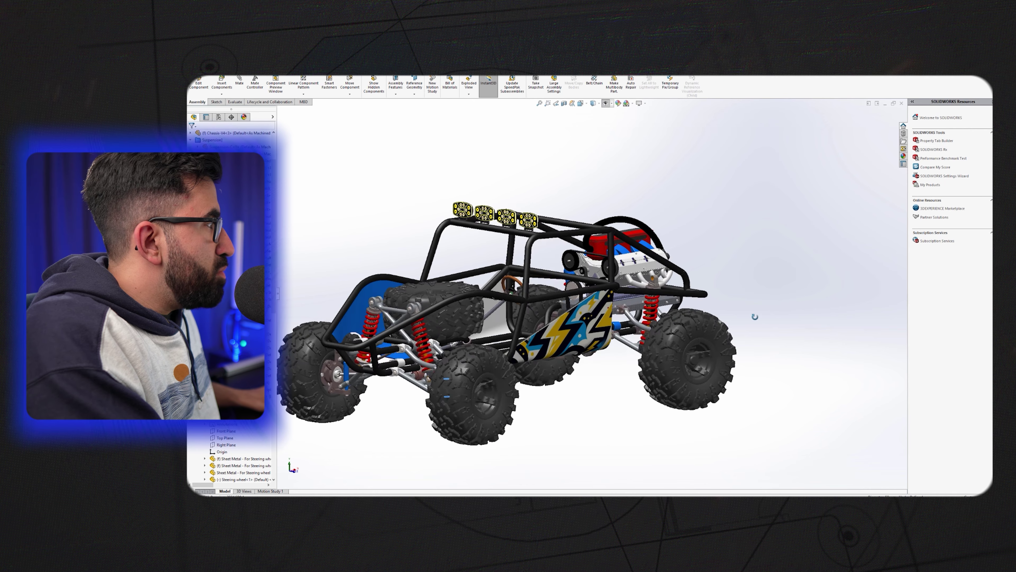
pyautogui.click(617, 445)
pyautogui.scroll(4, 600, 320)
pyautogui.scroll(-4, 520, 308)
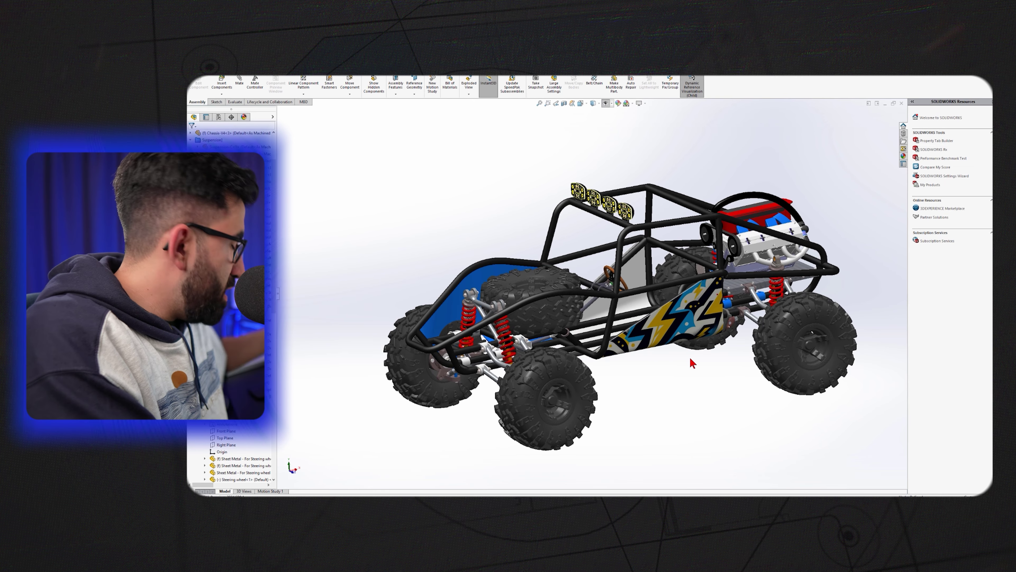
pyautogui.hotkey('ctrl', 'Tab')
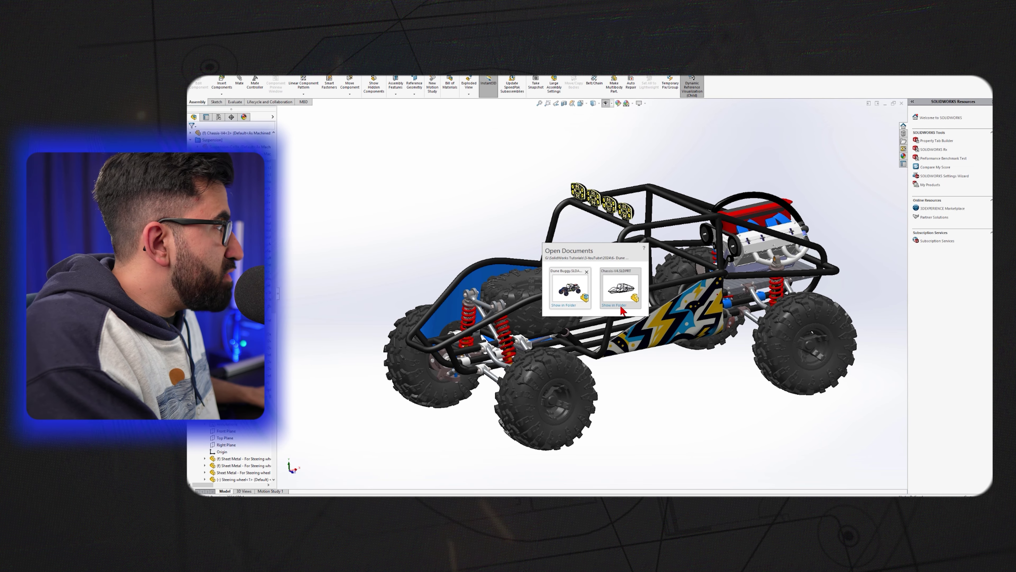
pyautogui.click(629, 299)
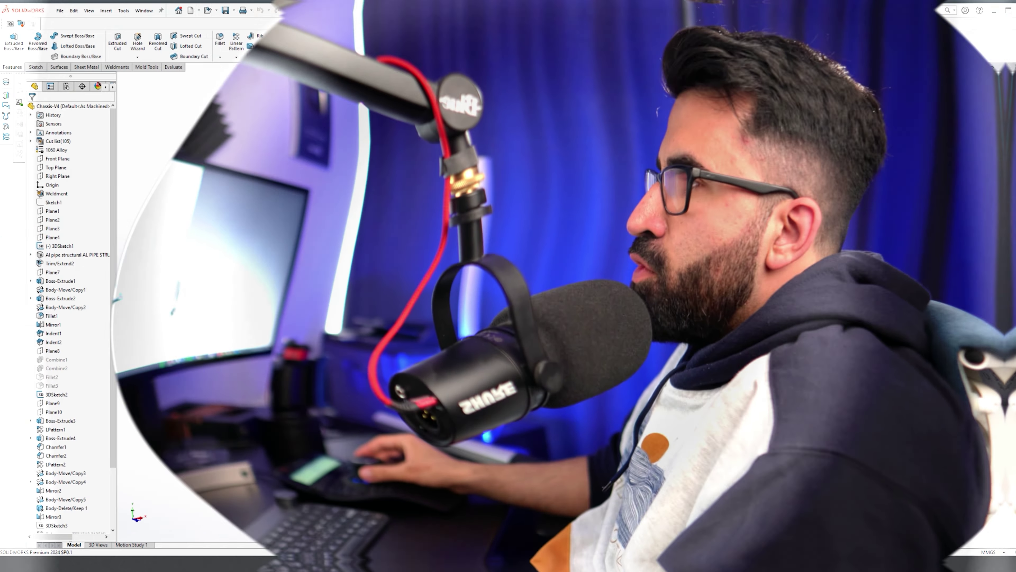
# Create a new part document and start a 3D sketch in it
pyautogui.hotkey('ctrl', 'n')
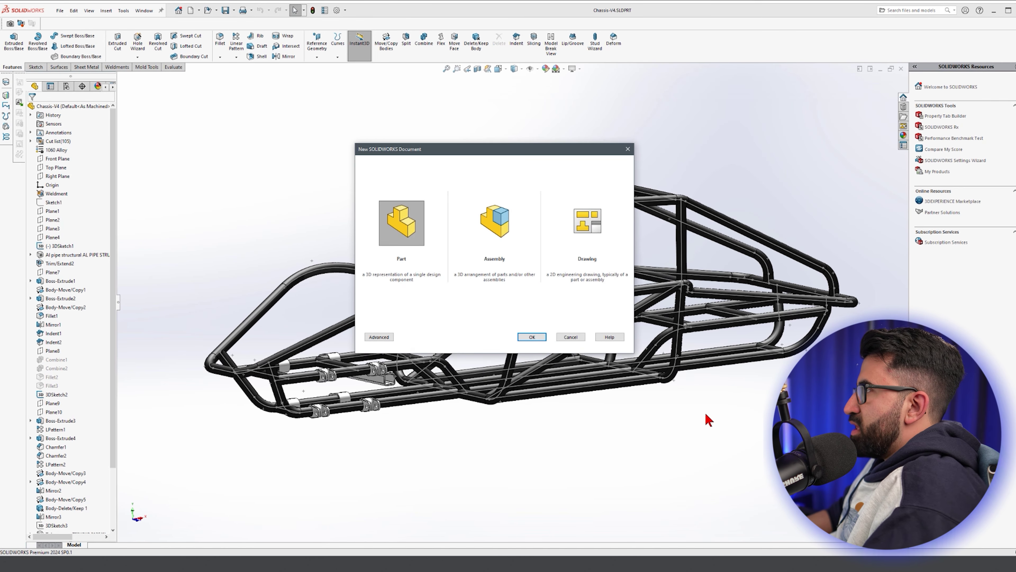
pyautogui.press('Return')
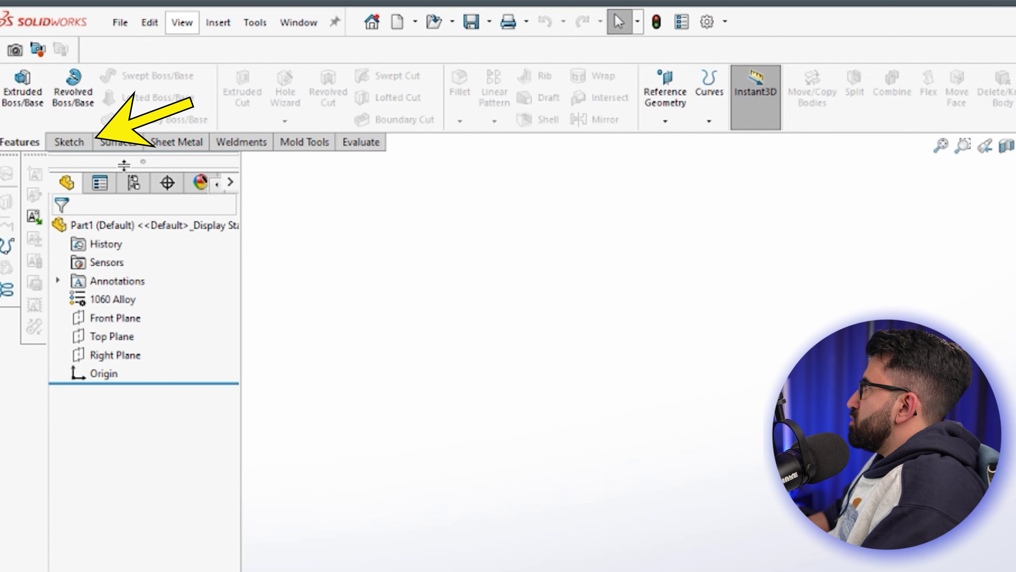
pyautogui.click(69, 142)
pyautogui.click(24, 121)
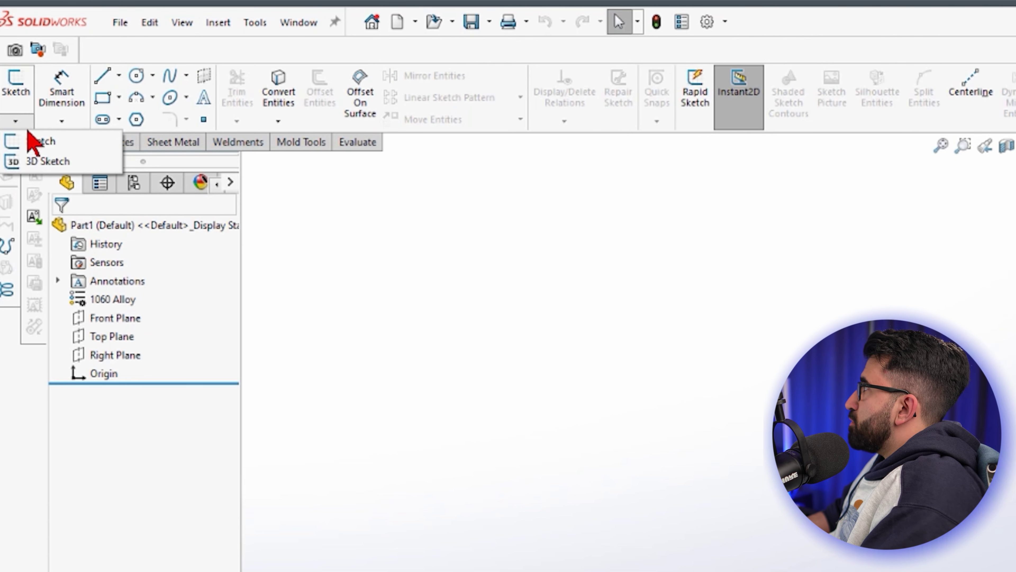
pyautogui.click(47, 161)
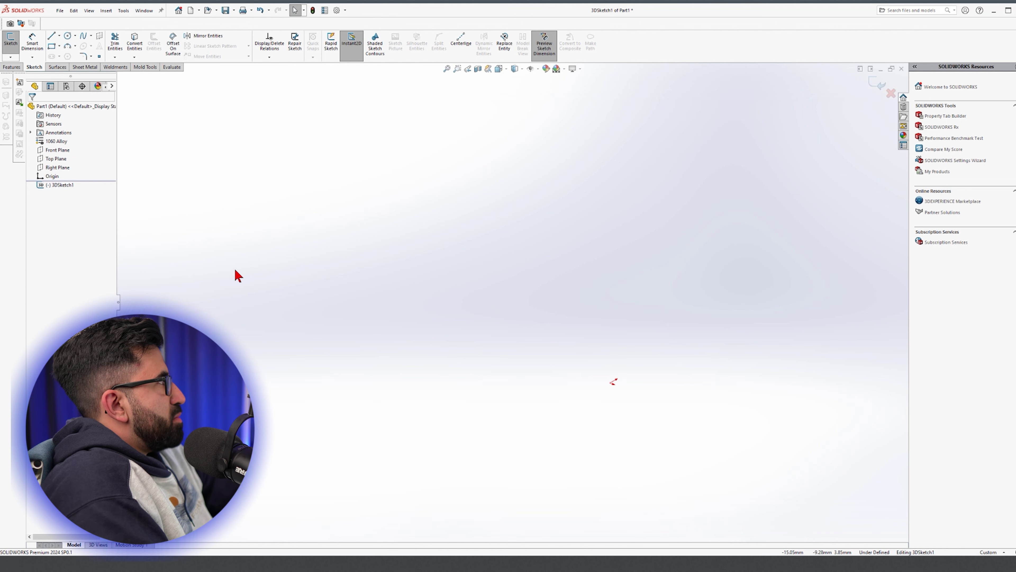
# In a view normal to the XY plane, sketch a line along X and a line about 93 mm long along Y, both from the origin
pyautogui.press('l')
pyautogui.press('space')
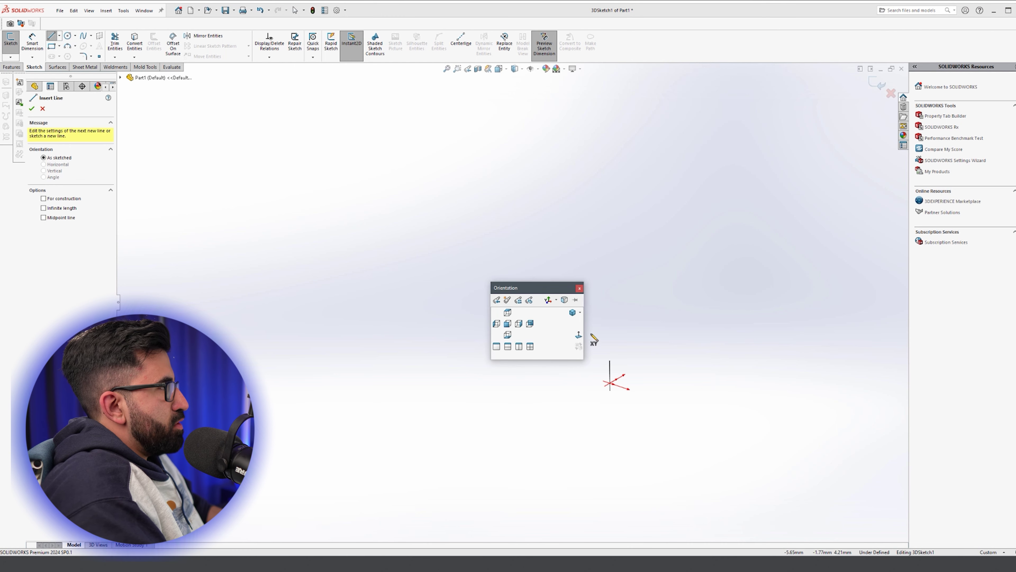
pyautogui.click(580, 335)
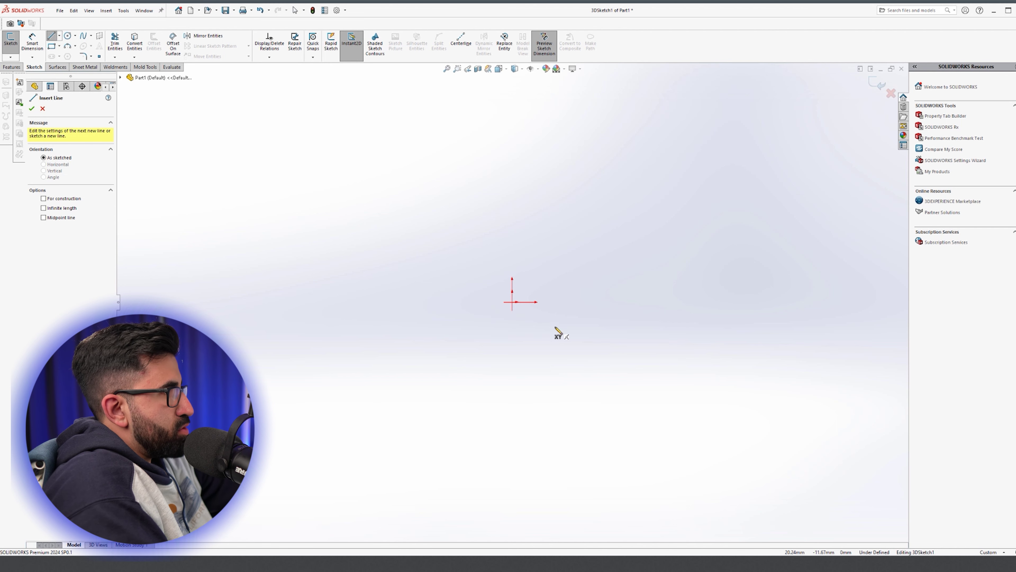
pyautogui.click(512, 302)
pyautogui.click(742, 302)
pyautogui.press('Escape')
pyautogui.press('l')
pyautogui.click(512, 302)
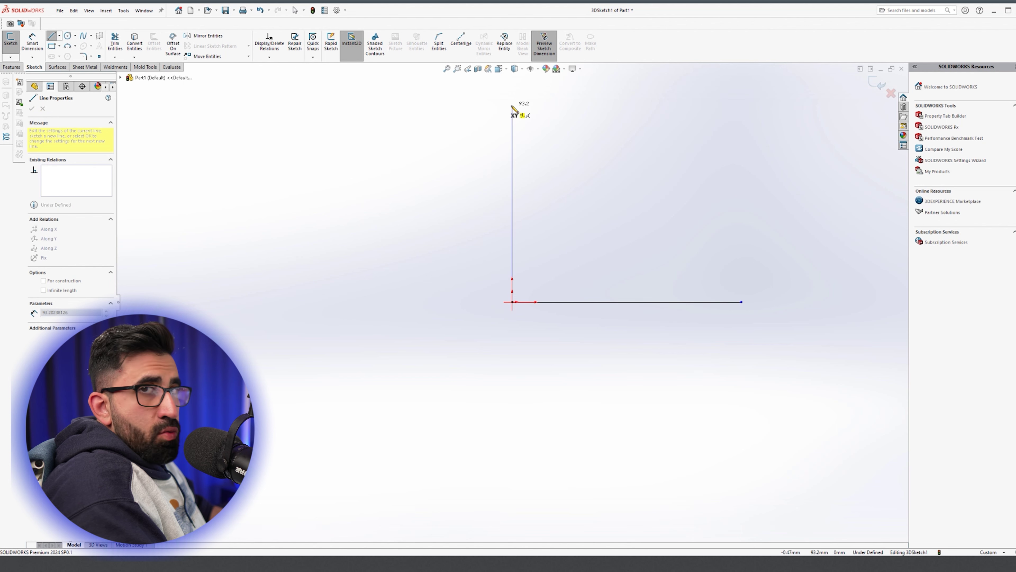
pyautogui.click(512, 106)
pyautogui.press('Escape')
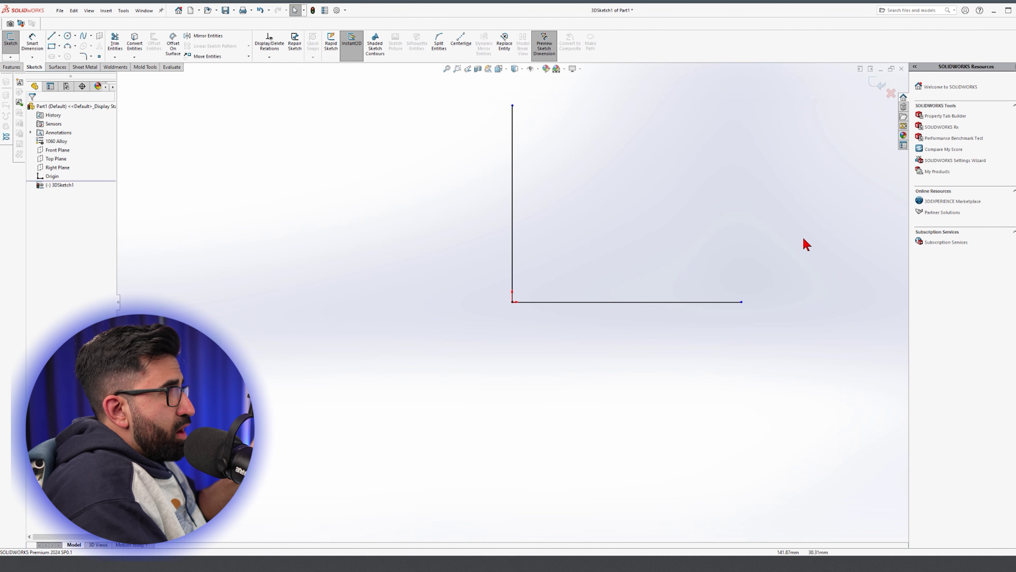
# Sketch a diagonal line from the origin between the X and Y lines on the XY plane and check it in an oblique view
pyautogui.press('l')
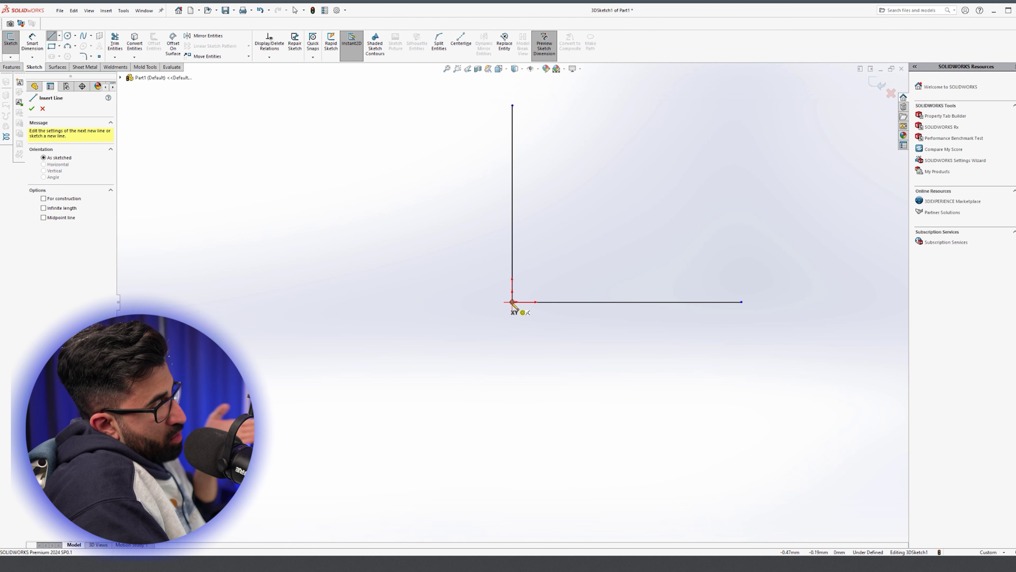
pyautogui.click(512, 302)
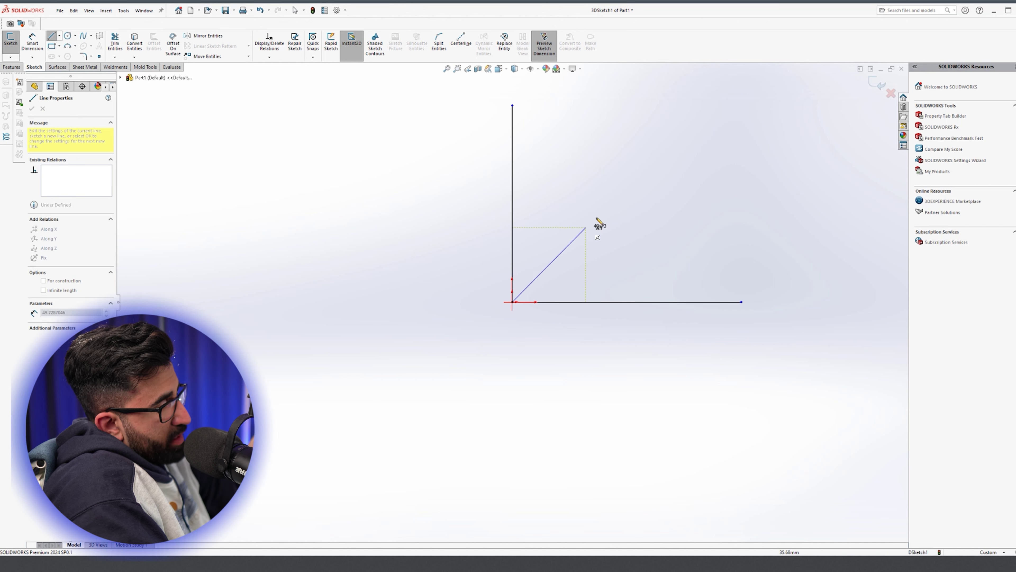
pyautogui.click(601, 209)
pyautogui.press('Escape')
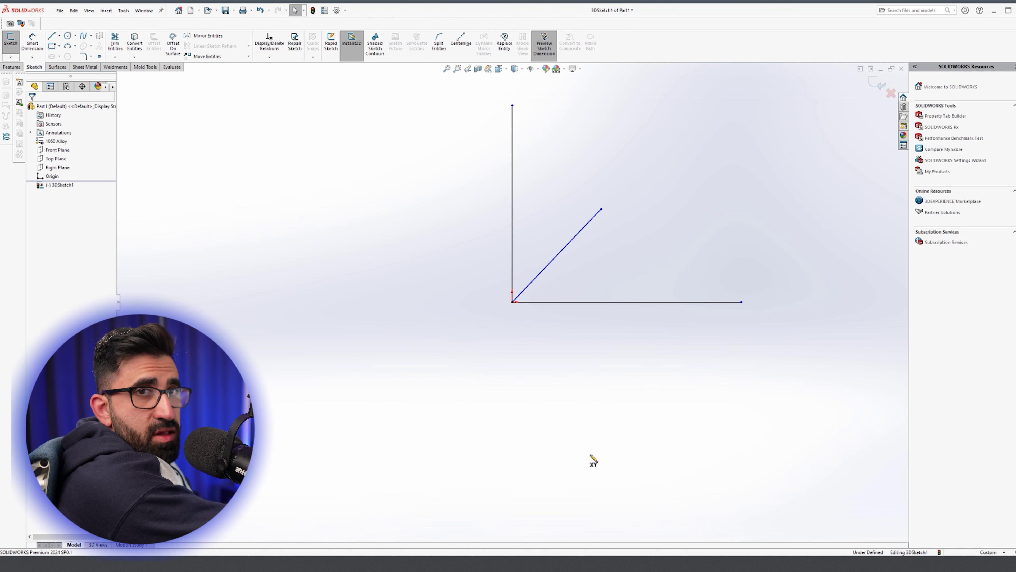
pyautogui.moveTo(591, 455); pyautogui.dragTo(590, 455, button='middle')
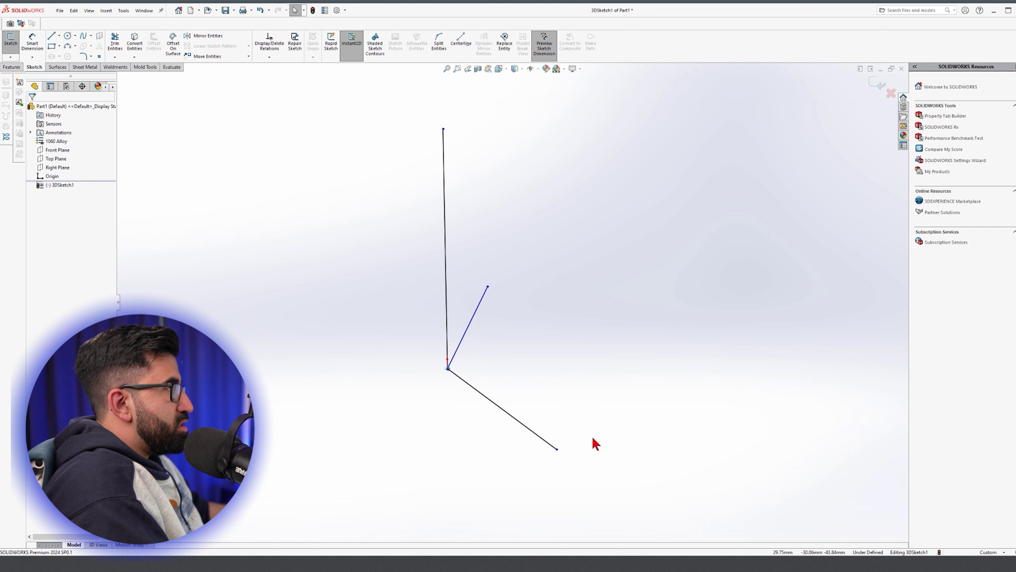
# Sketch a freehand line from the origin in the oblique view and end the line chain
pyautogui.press('l')
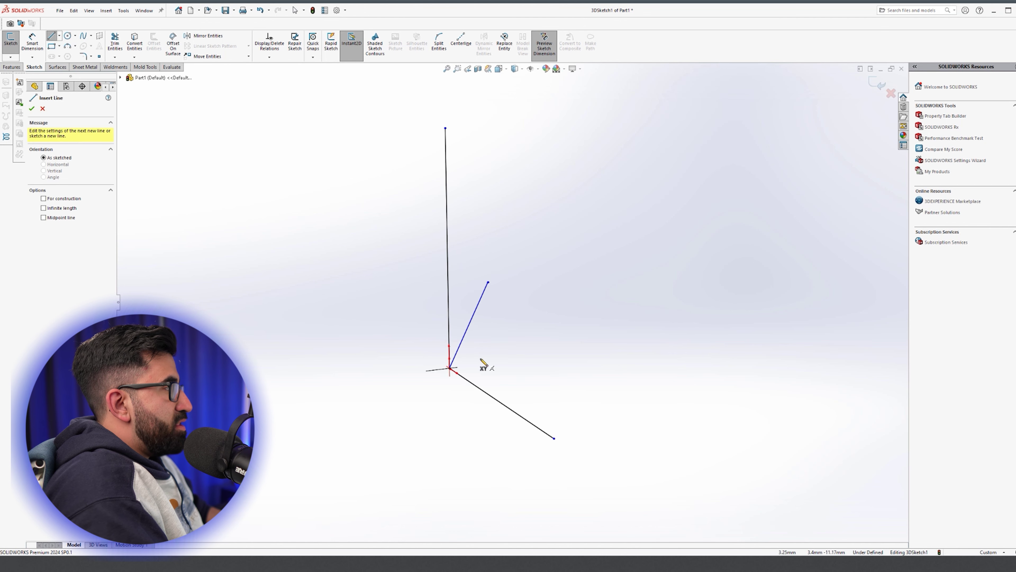
pyautogui.click(449, 368)
pyautogui.click(647, 337)
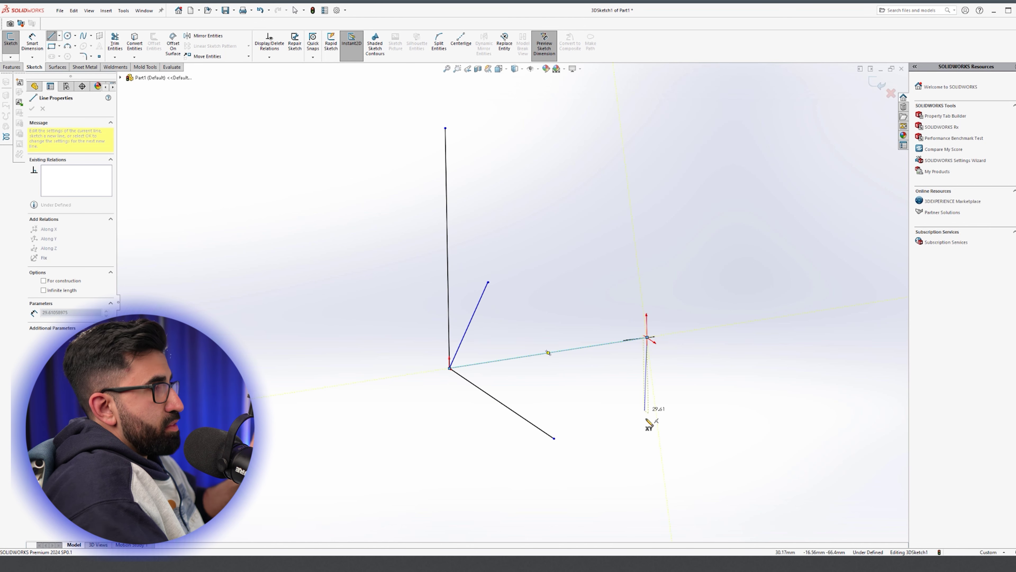
pyautogui.press('Escape')
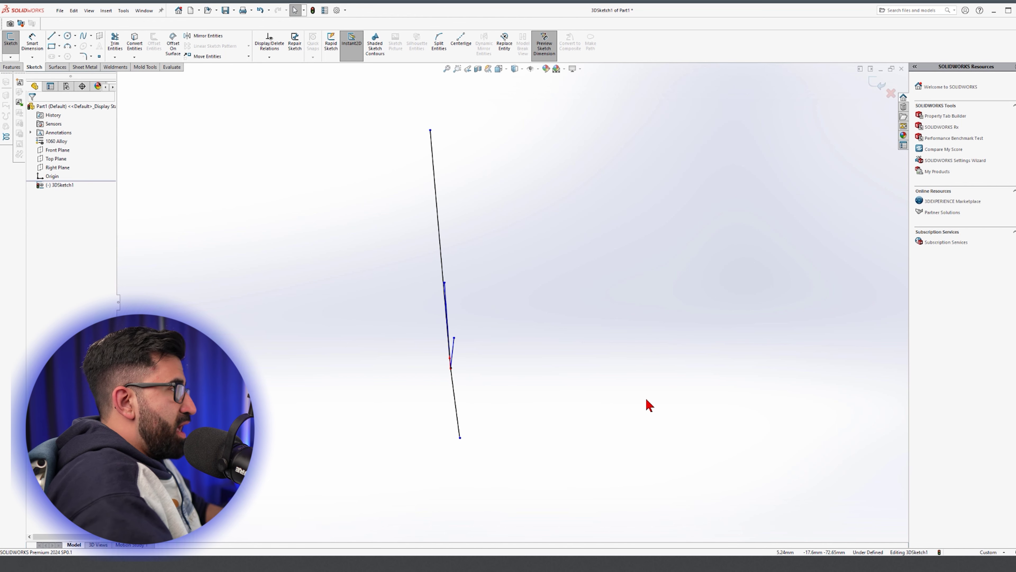
# Orient the sketch to a side view and sketch a line about 92 mm long along Z from the origin
pyautogui.press('space')
pyautogui.click(739, 452)
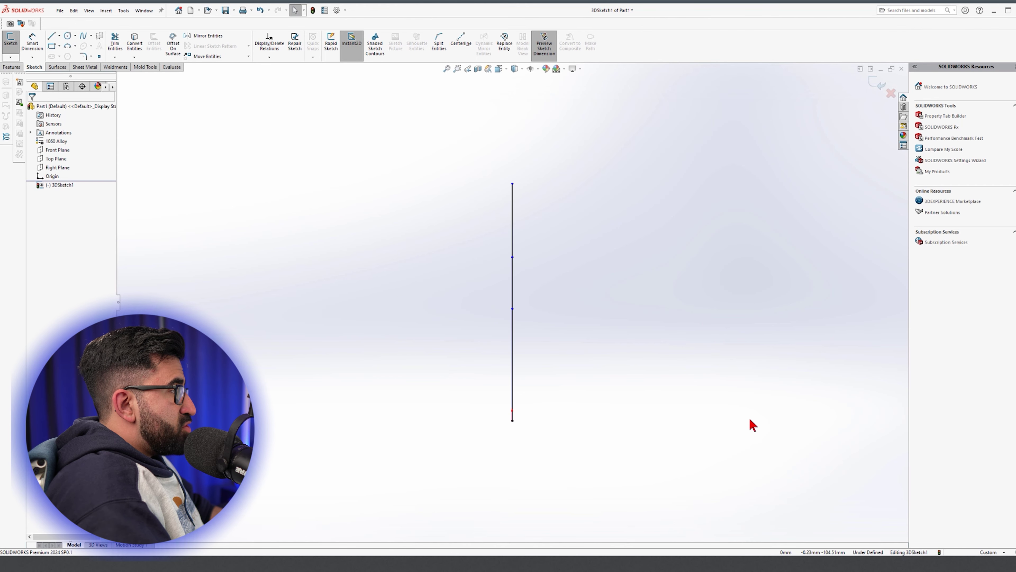
pyautogui.press('l')
pyautogui.moveTo(513, 421)
pyautogui.mouseDown()
pyautogui.moveTo(730, 375)
pyautogui.moveTo(747, 420)
pyautogui.mouseUp()
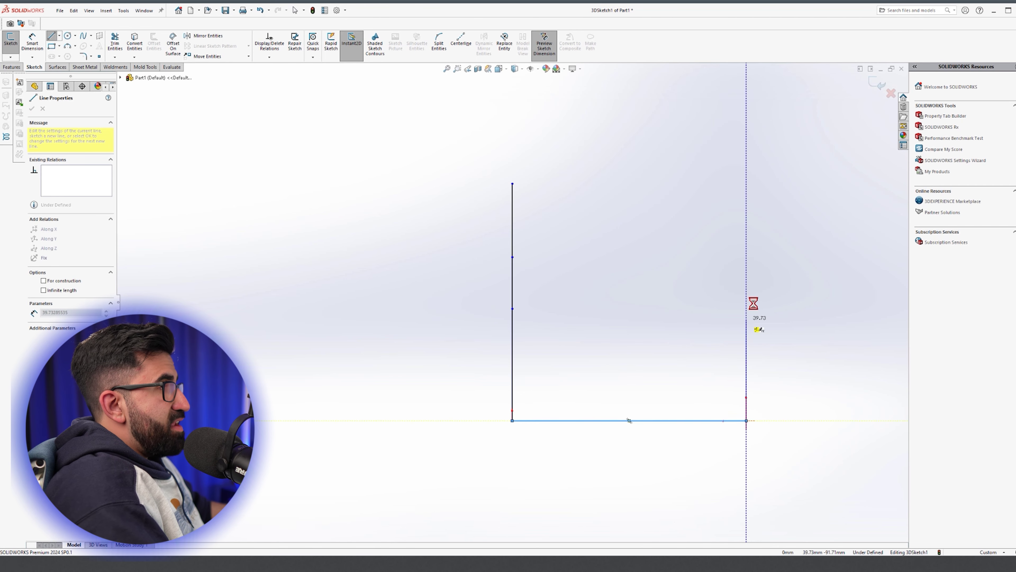
pyautogui.press('Escape')
# Delete the two slanted off-axis lines and discard the 3D sketch
pyautogui.click(520, 352)
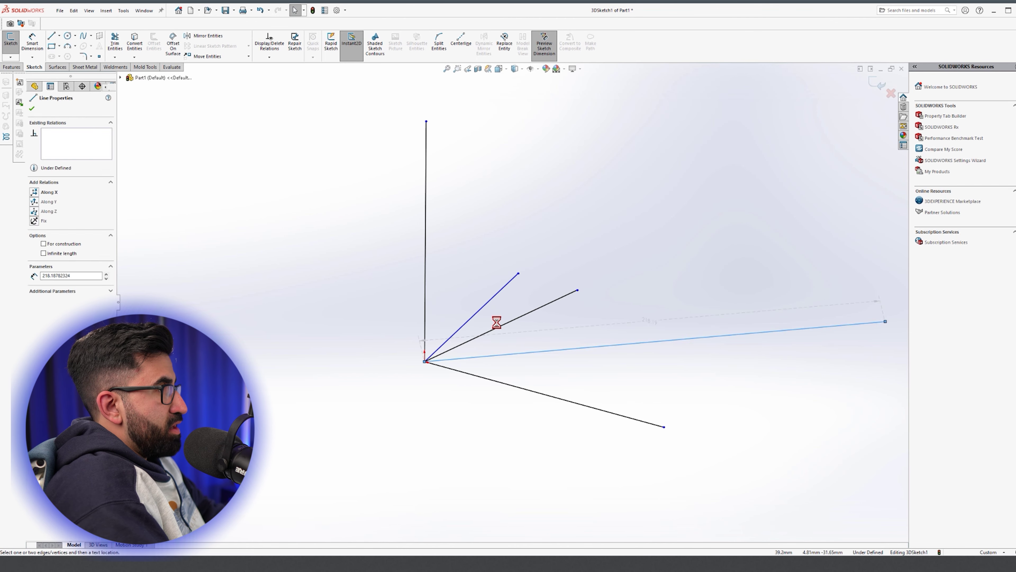
pyautogui.press('Delete')
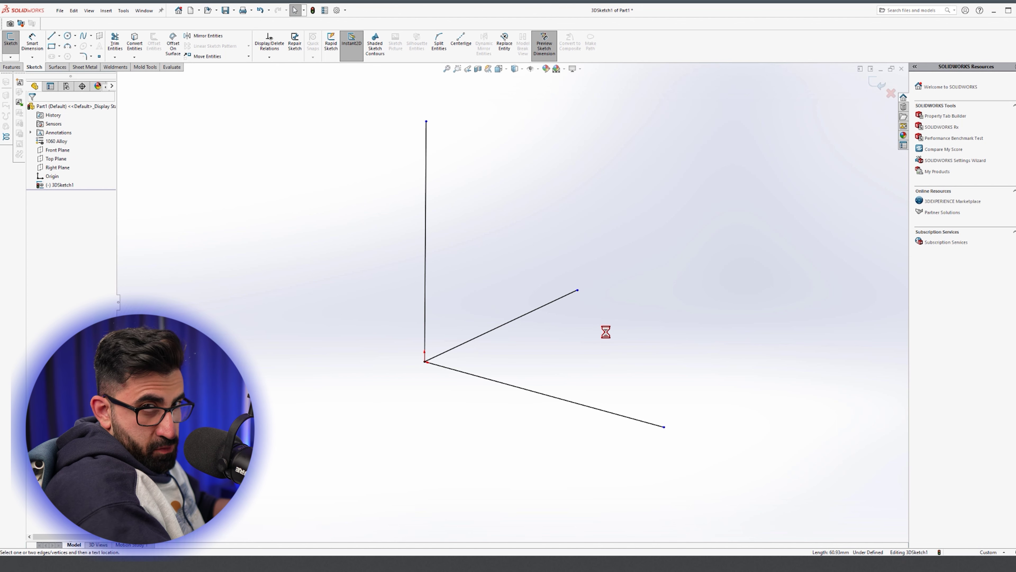
pyautogui.scroll(2, 605, 332)
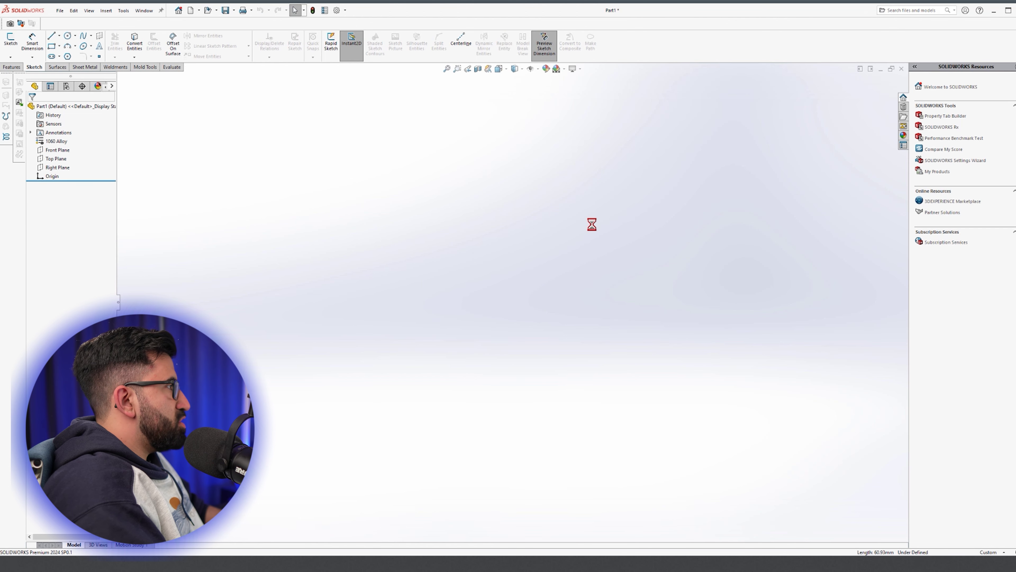
# Switch to the Chassis-V4 part and show the chassis in a side view
pyautogui.hotkey('ctrl', 'Tab')
pyautogui.click(513, 289)
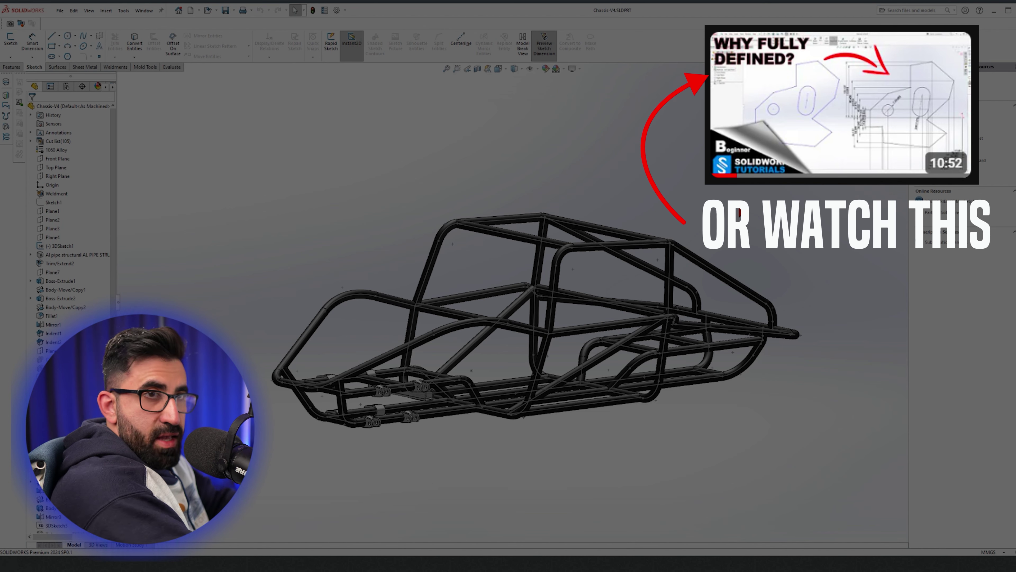
pyautogui.press('space')
pyautogui.click(784, 244)
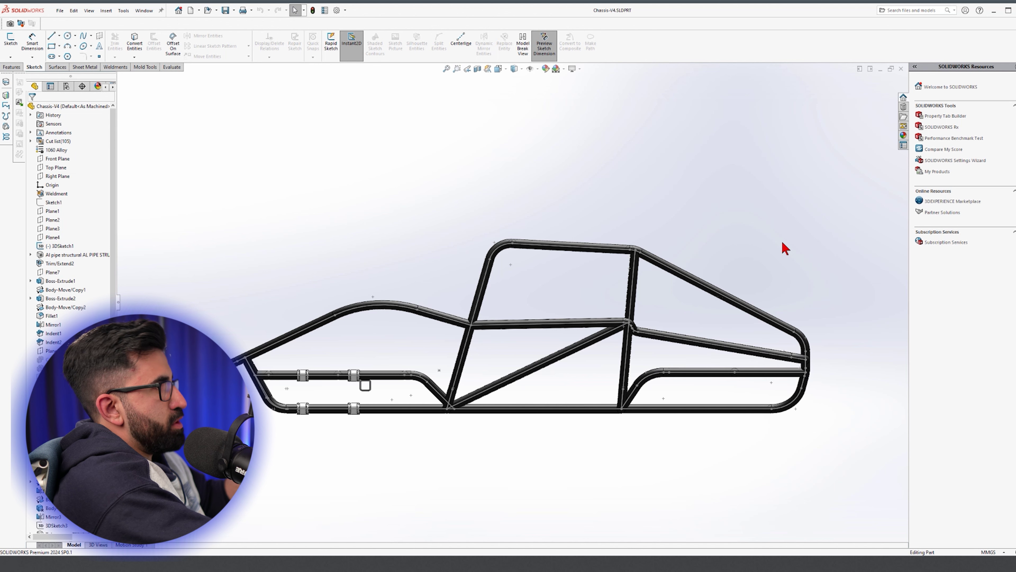
# Box-select the rear, middle and front sections of the chassis in turn, then clear the selection
pyautogui.moveTo(854, 107); pyautogui.dragTo(630, 518)
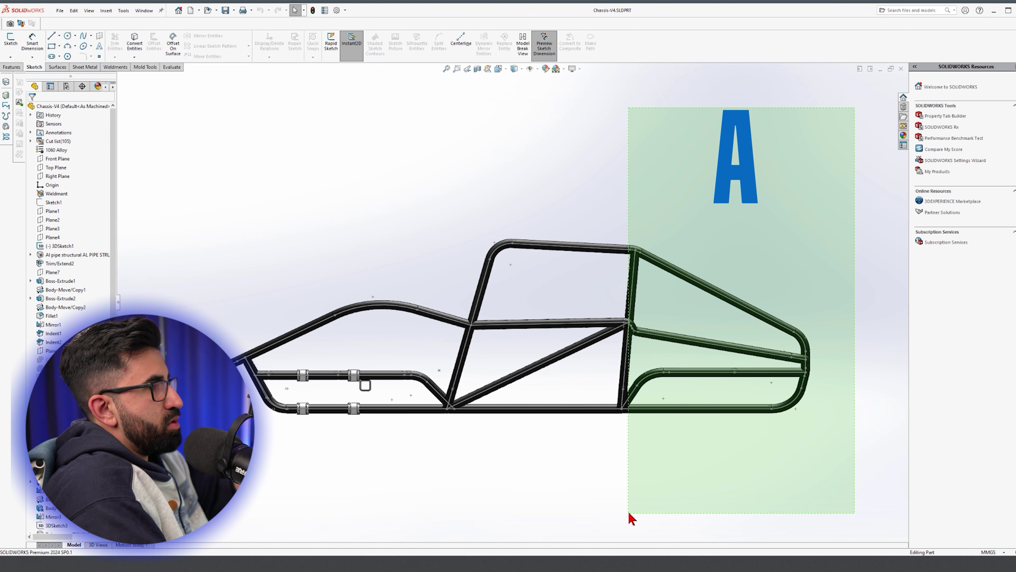
pyautogui.moveTo(631, 517); pyautogui.dragTo(631, 518)
pyautogui.moveTo(638, 163); pyautogui.dragTo(465, 488)
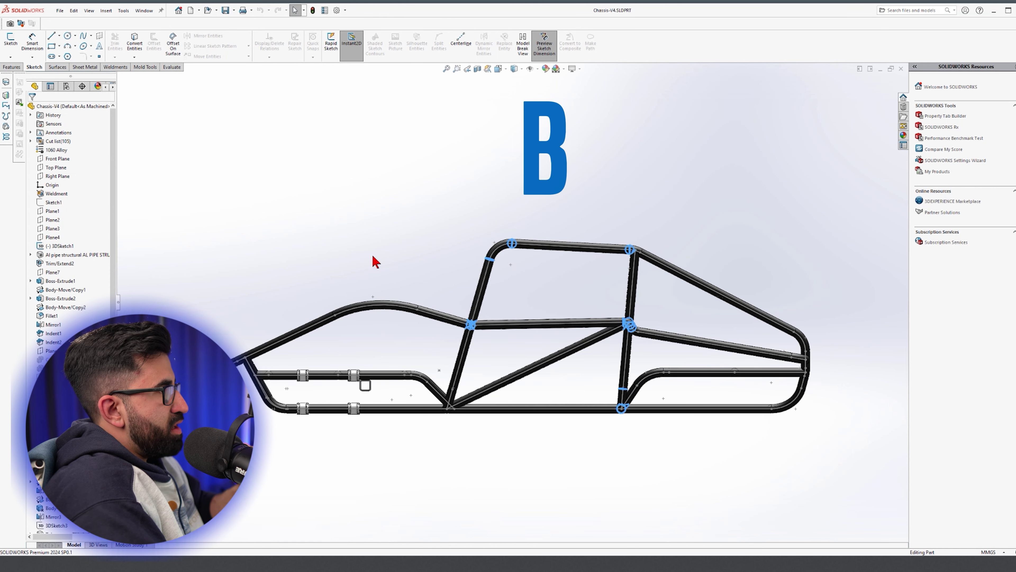
pyautogui.moveTo(463, 135); pyautogui.dragTo(184, 477)
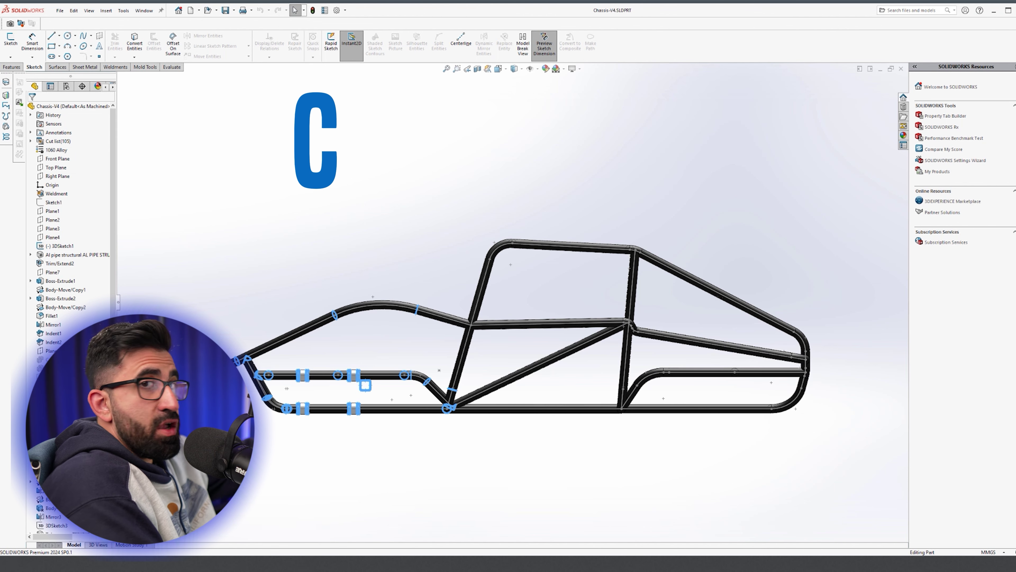
pyautogui.click(416, 493)
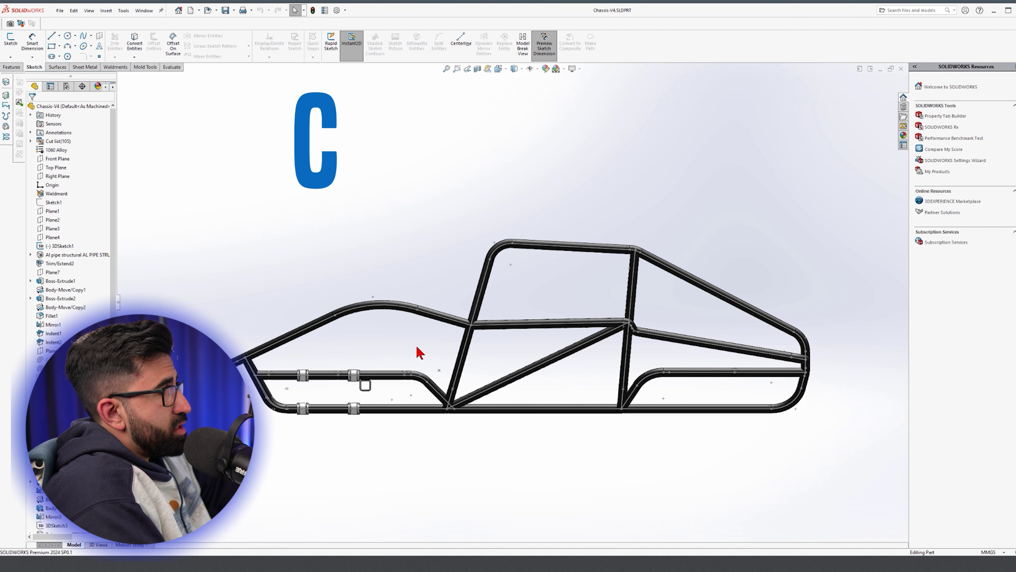
# Show the chassis from the top, box-select the whole frame and clear the selection
pyautogui.hotkey('ctrl', '5')
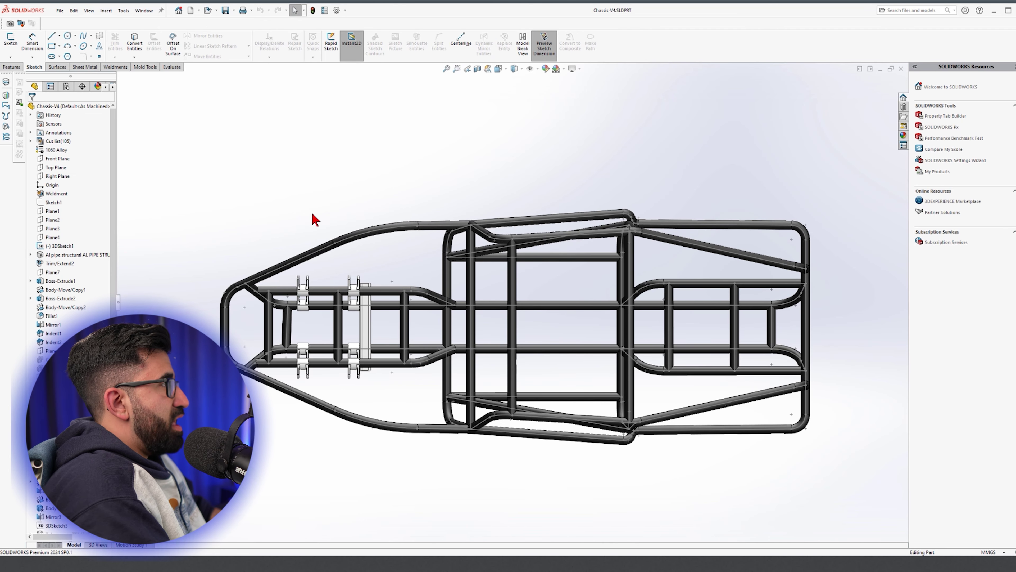
pyautogui.moveTo(814, 200); pyautogui.dragTo(215, 448)
pyautogui.click(482, 128)
# Switch to Part1 and sketch a center rectangle about 224 mm long from the origin on the Top Plane
pyautogui.hotkey('ctrl', 'Tab')
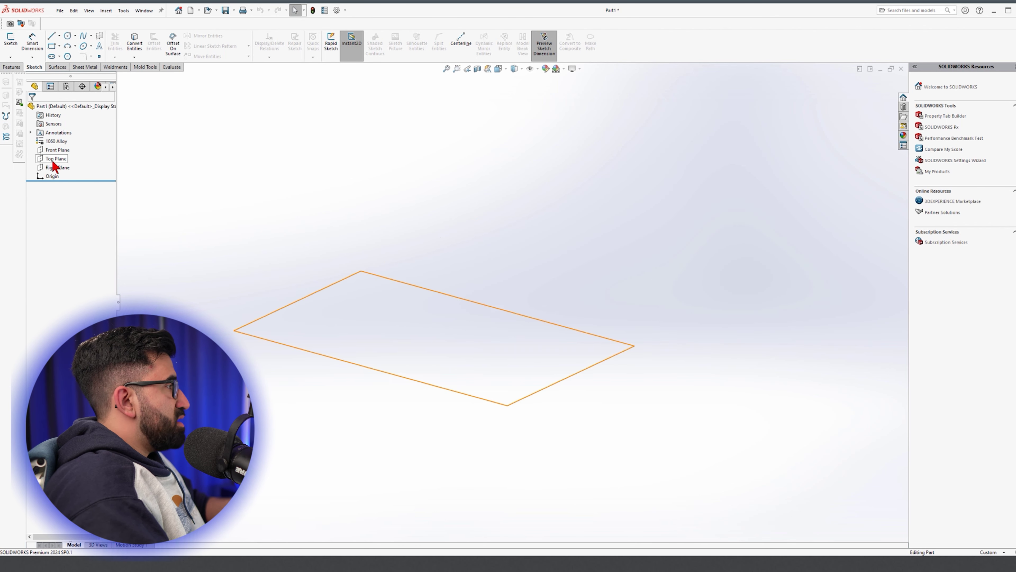
pyautogui.click(55, 159)
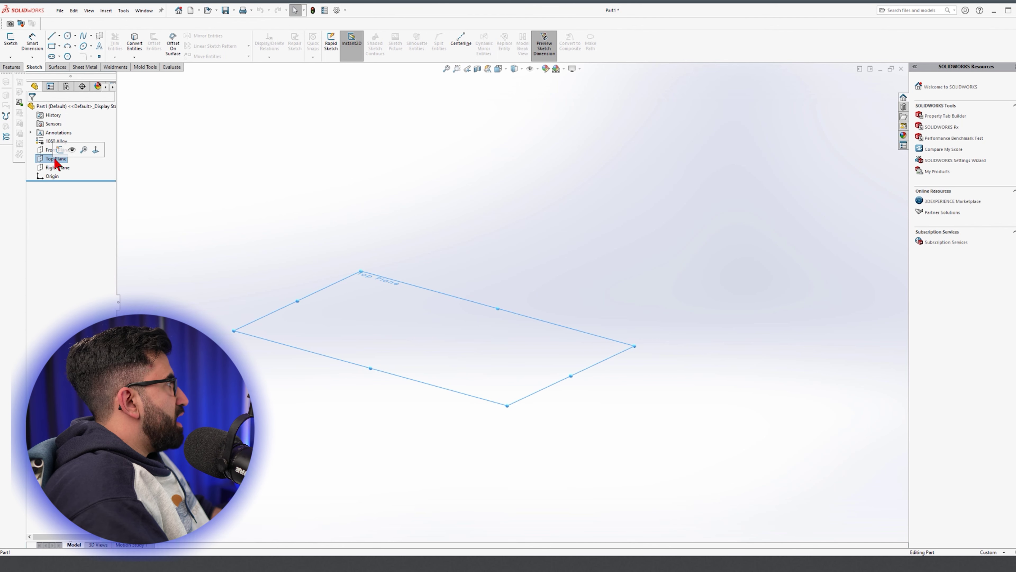
pyautogui.click(60, 151)
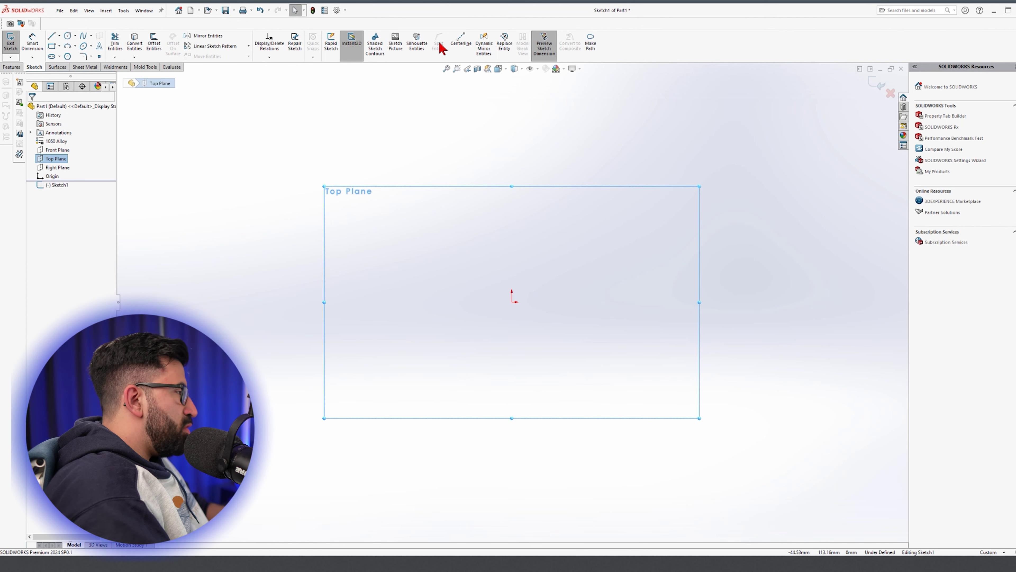
pyautogui.moveTo(506, 280); pyautogui.dragTo(513, 378, button='right')
pyautogui.click(512, 302)
pyautogui.click(748, 180)
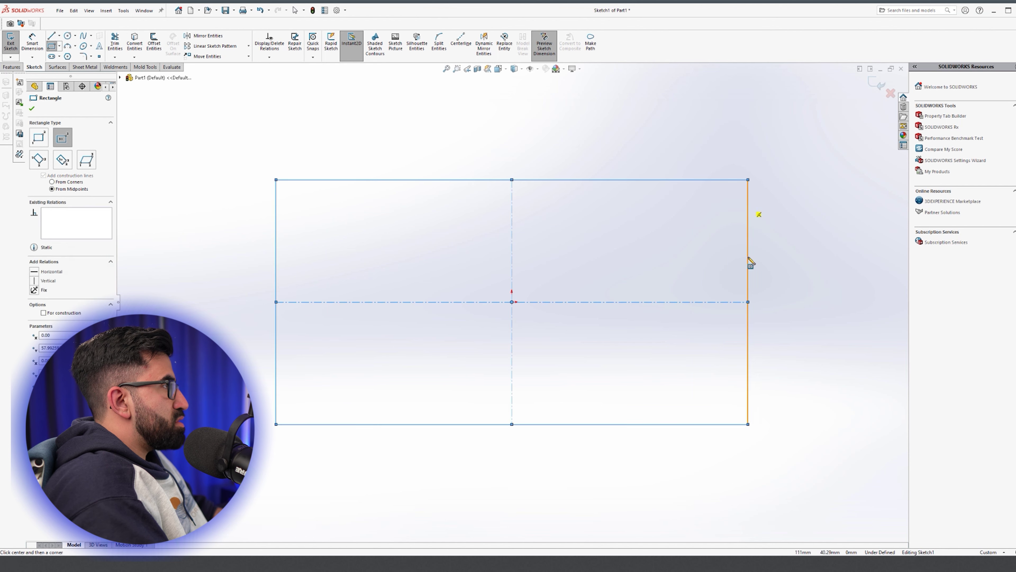
# Dimension the rectangle to 3600 mm long and 1200 mm wide
pyautogui.moveTo(789, 441); pyautogui.dragTo(788, 415, button='right')
pyautogui.click(560, 182)
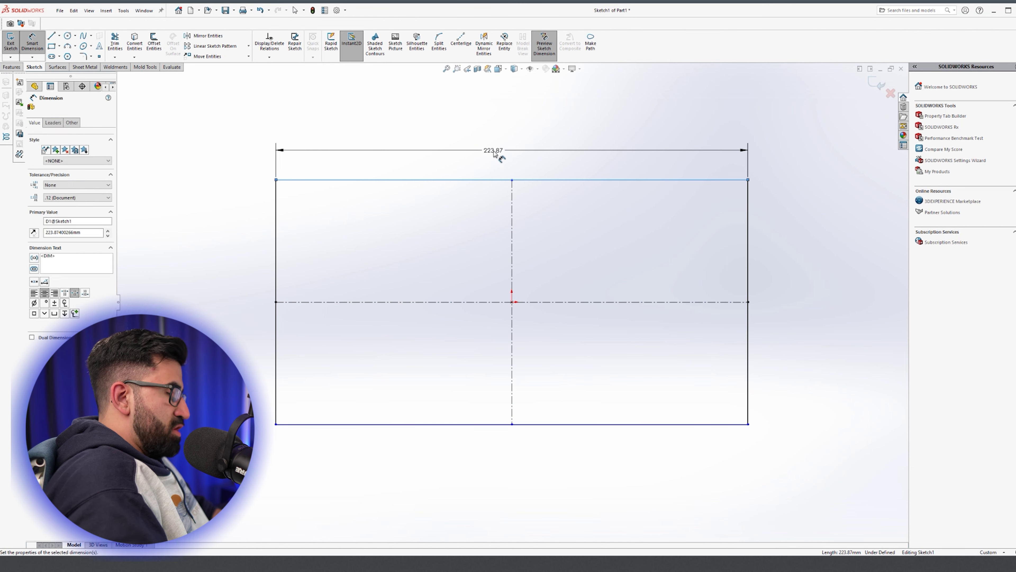
pyautogui.click(495, 154)
pyautogui.write('3600')
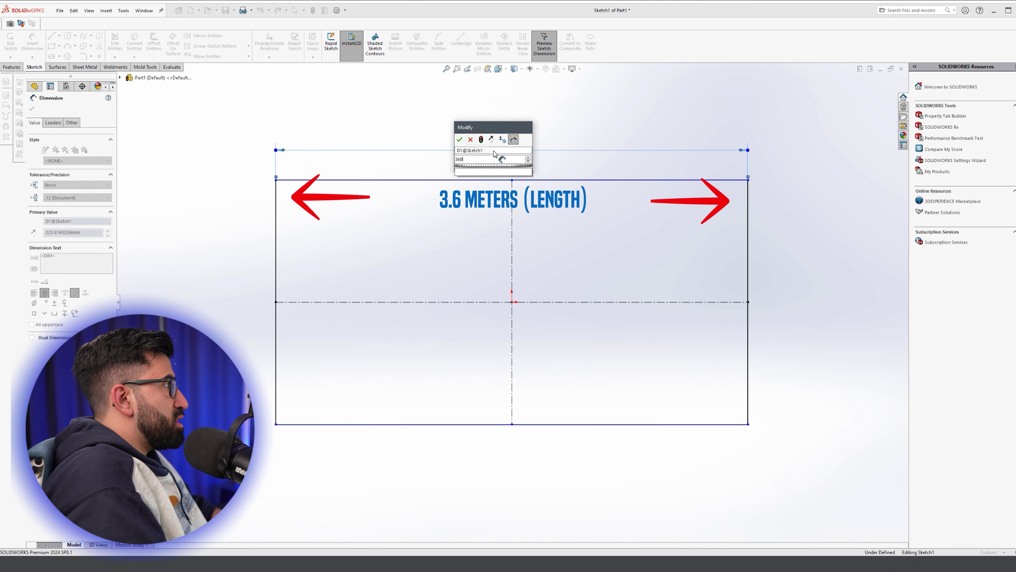
pyautogui.press('Return')
pyautogui.click(747, 264)
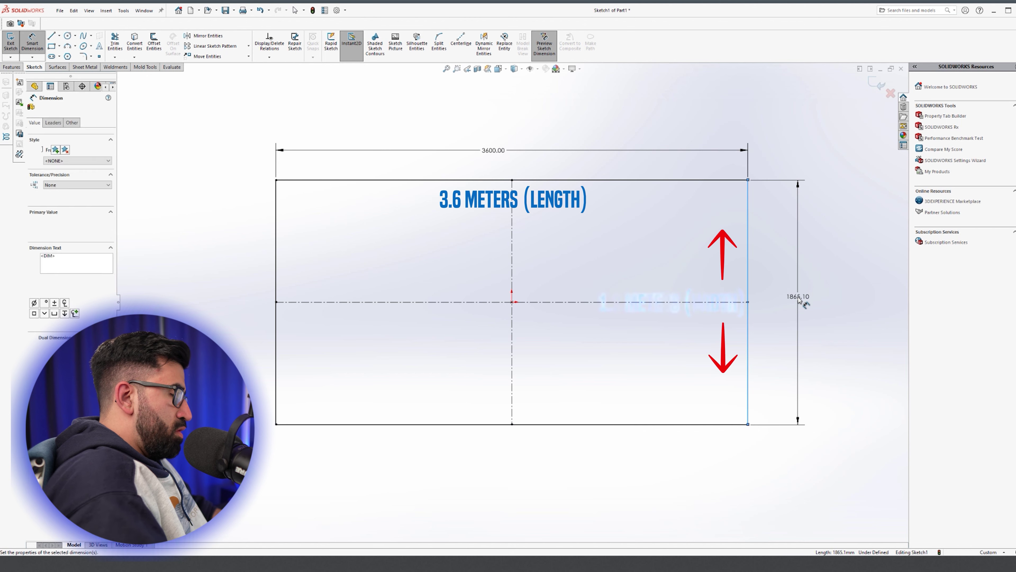
pyautogui.click(798, 301)
pyautogui.write('1200')
pyautogui.press('Return')
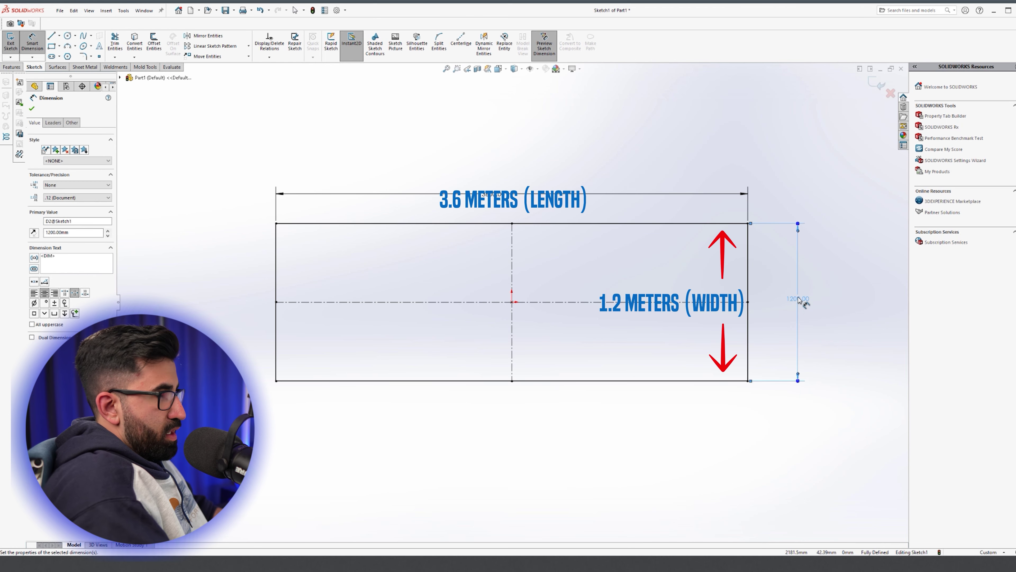
# Convert all the rectangle's lines to construction geometry and delete its two internal centerlines
pyautogui.hotkey('ctrl', 'a')
pyautogui.click(56, 205)
pyautogui.click(31, 108)
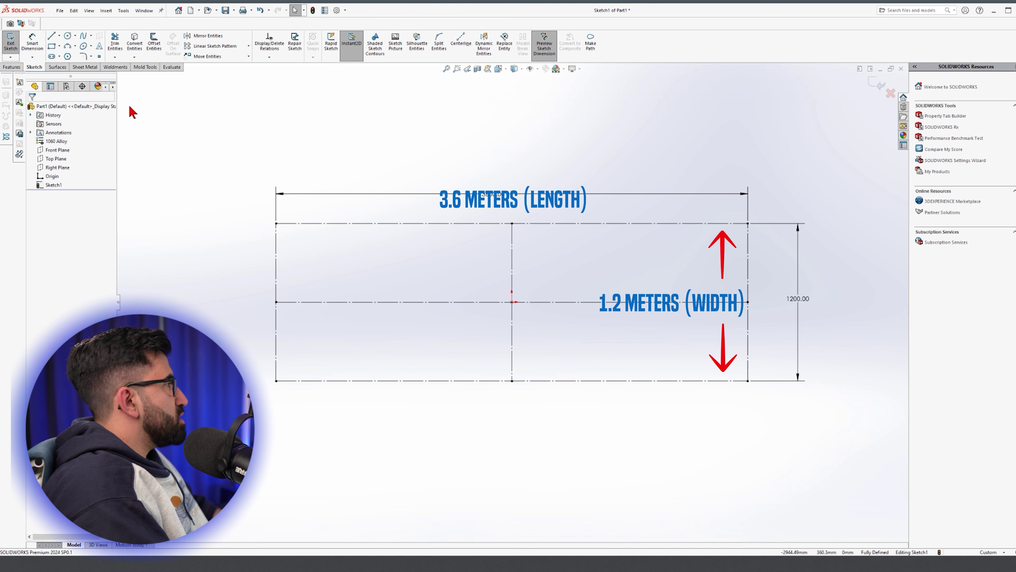
pyautogui.press('f')
pyautogui.moveTo(606, 251); pyautogui.dragTo(434, 336)
pyautogui.press('Delete')
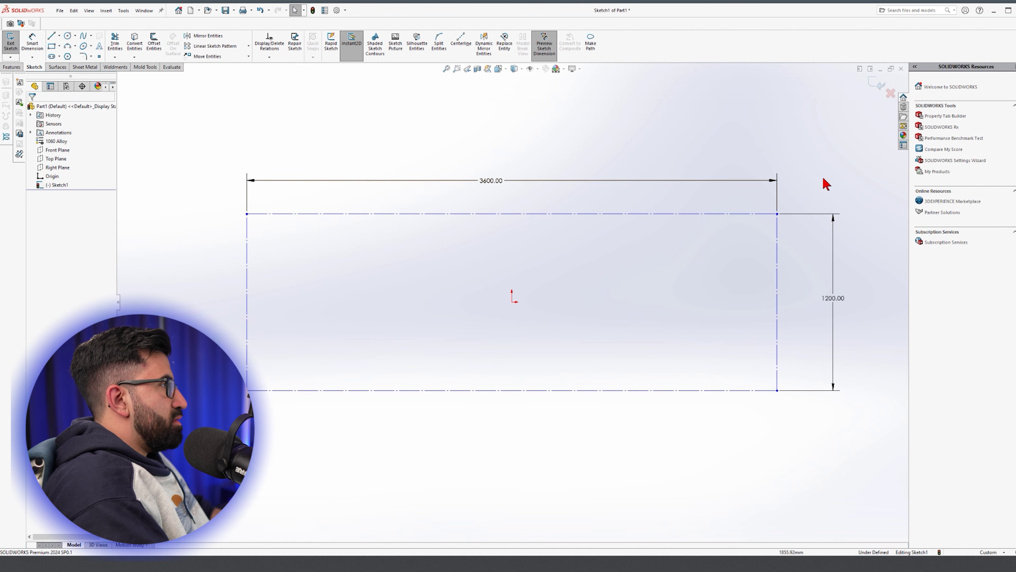
# Apply a Fix relation to all four sides of the rectangle and delete its length and width dimensions
pyautogui.moveTo(456, 199); pyautogui.dragTo(354, 413)
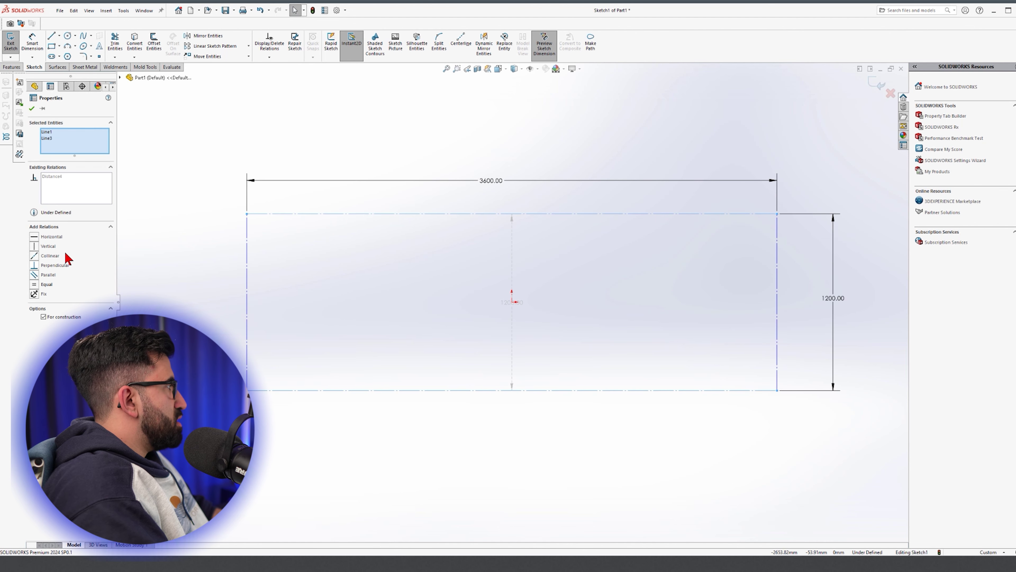
pyautogui.click(377, 295)
pyautogui.moveTo(889, 243); pyautogui.dragTo(823, 339)
pyautogui.press('Delete')
pyautogui.moveTo(606, 121); pyautogui.dragTo(390, 200)
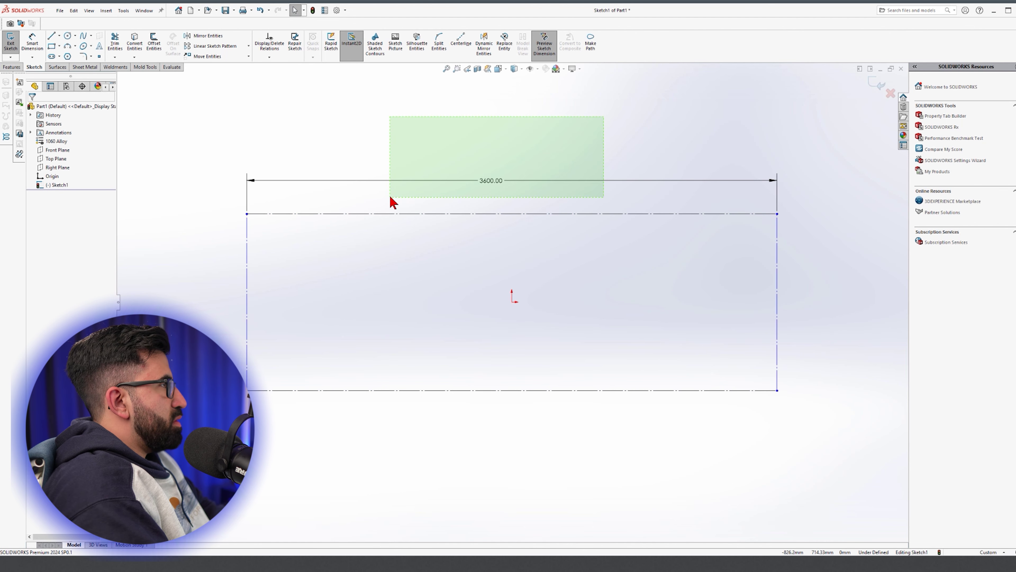
pyautogui.press('Delete')
pyautogui.moveTo(833, 234); pyautogui.dragTo(137, 319)
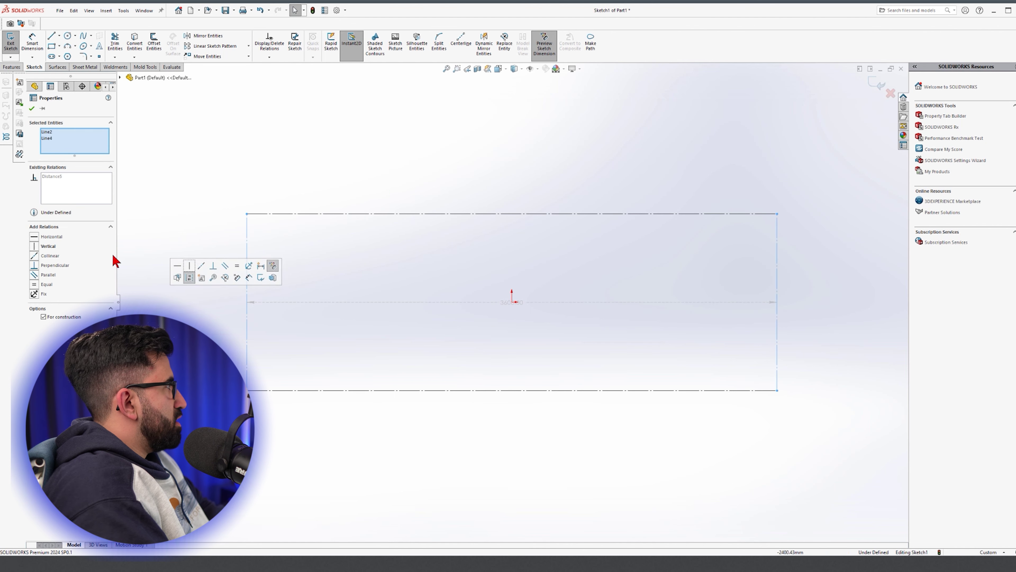
pyautogui.click(36, 293)
pyautogui.click(318, 455)
# Dimension the fixed rectangle's length and width again, adding both as driven dimensions
pyautogui.moveTo(317, 456); pyautogui.dragTo(320, 418, button='right')
pyautogui.click(505, 216)
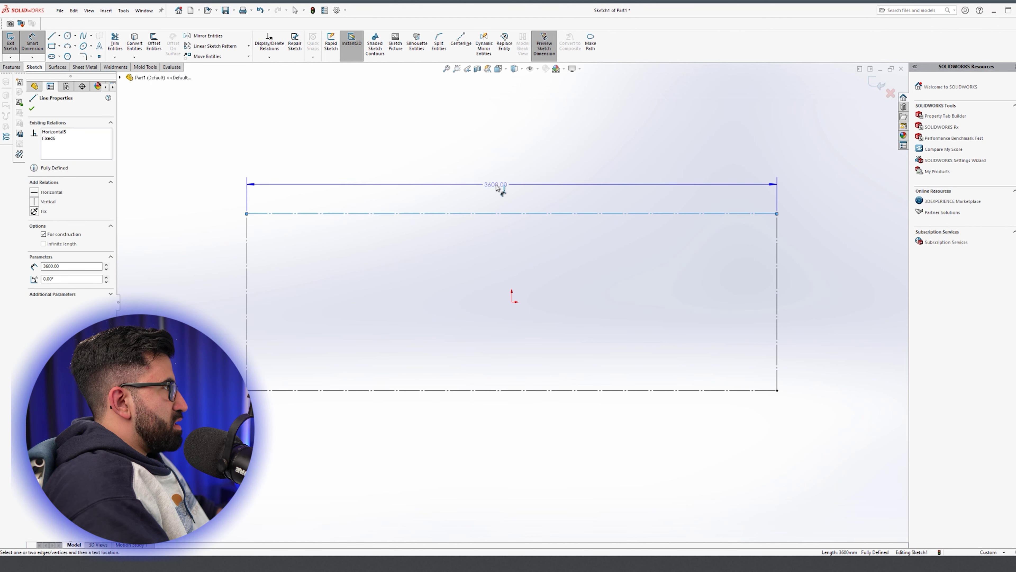
pyautogui.click(501, 187)
pyautogui.click(595, 280)
pyautogui.click(778, 263)
pyautogui.click(808, 297)
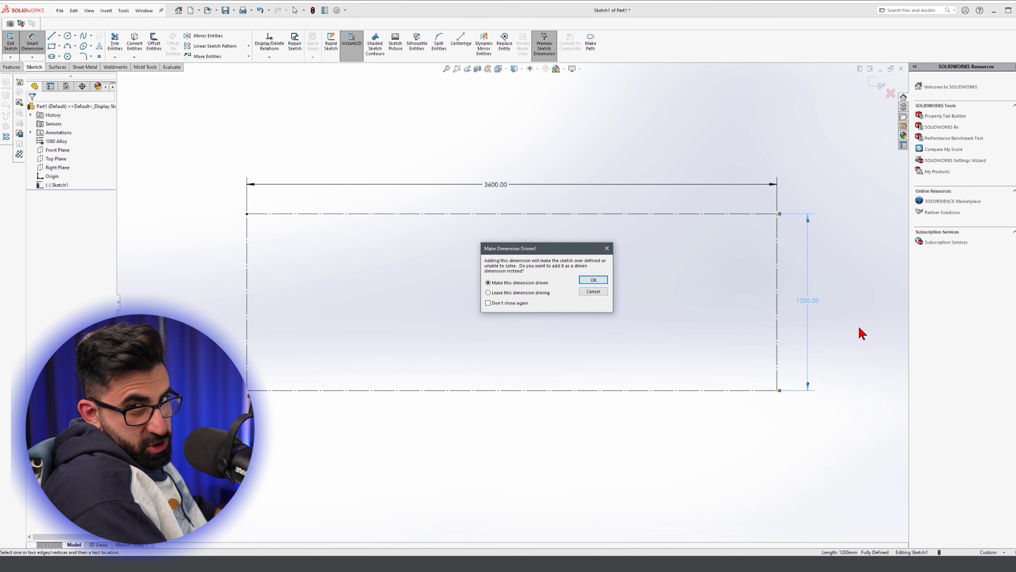
pyautogui.click(593, 279)
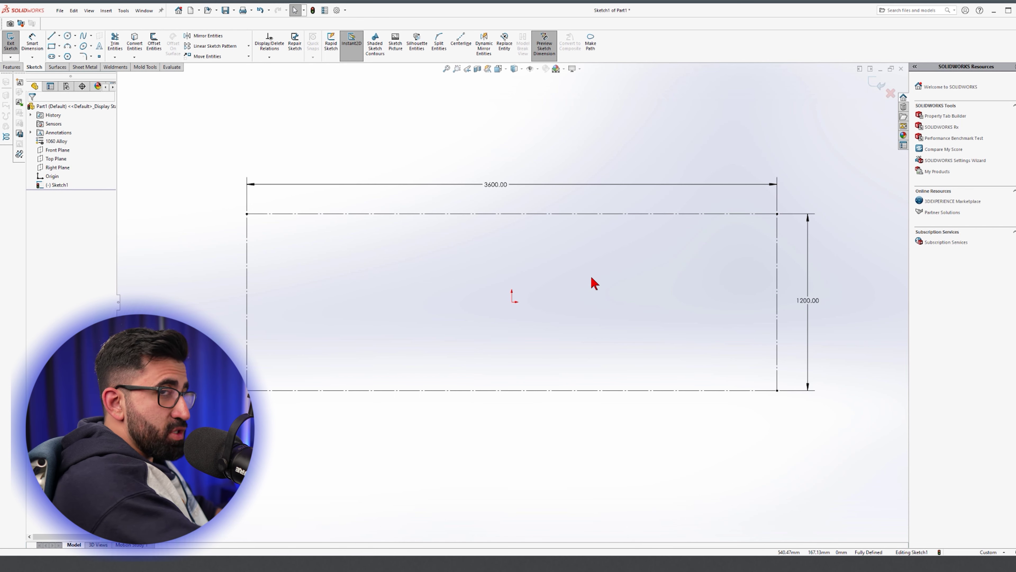
# Draw two vertical centerlines across the rectangle between its long sides, dividing it into three sections
pyautogui.click(460, 41)
pyautogui.click(382, 214)
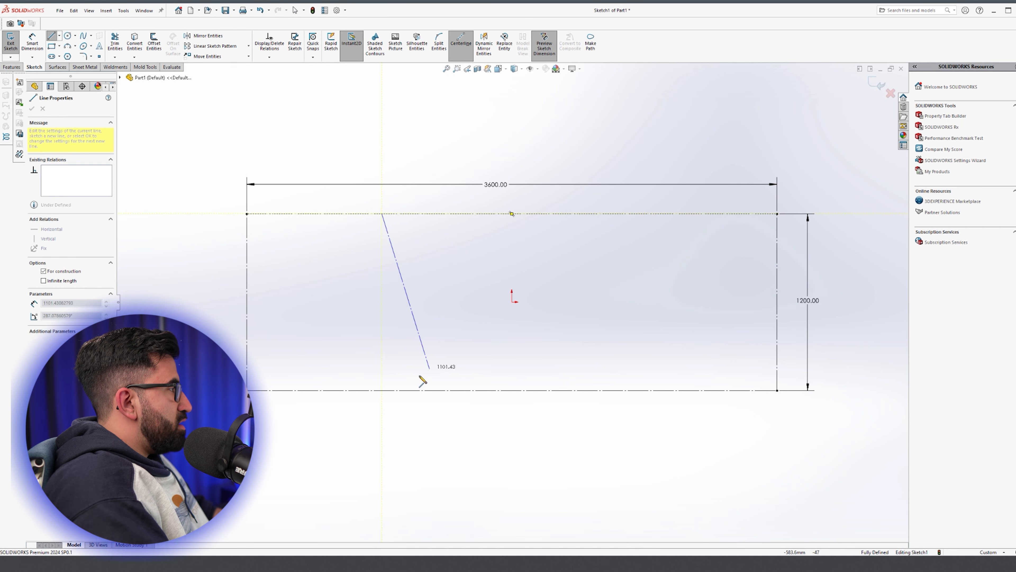
pyautogui.doubleClick(382, 390)
pyautogui.click(649, 214)
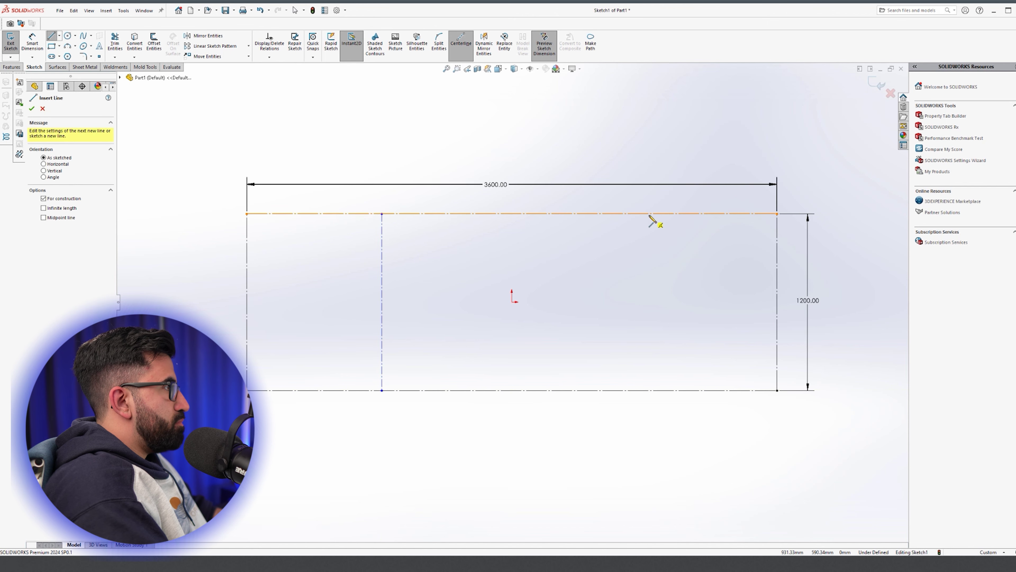
pyautogui.doubleClick(649, 391)
pyautogui.press('Escape')
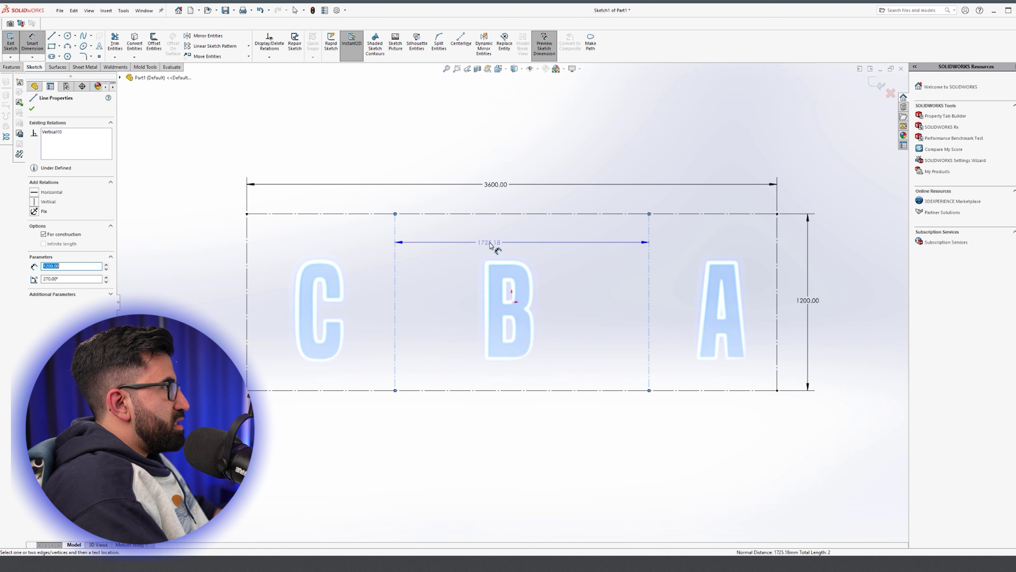
# Dimension the two dividing lines 1200 mm apart, place the right one 1000 mm from the rectangle's right end, and exit the sketch
pyautogui.click(494, 245)
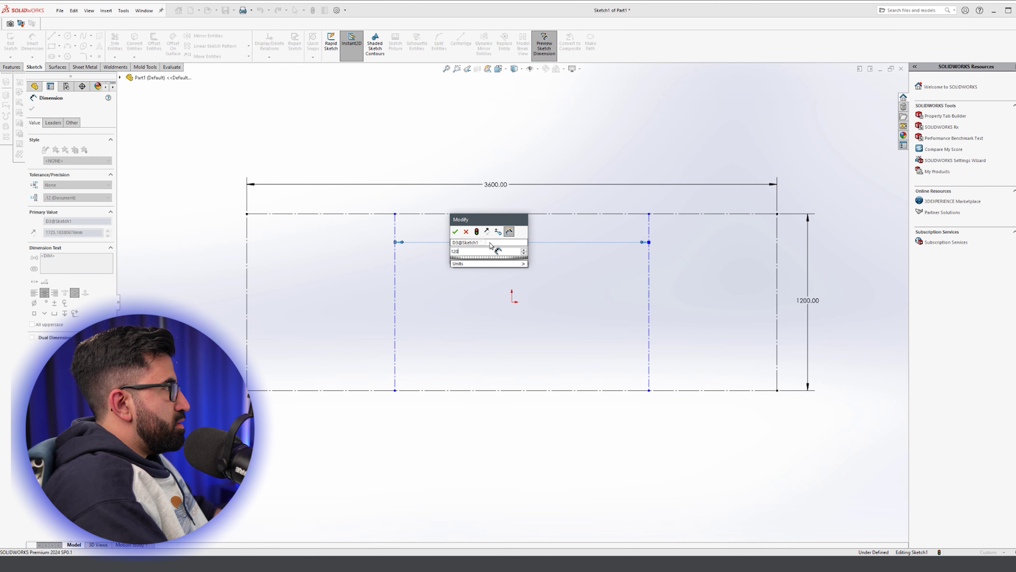
pyautogui.write('1200')
pyautogui.press('Return')
pyautogui.click(572, 272)
pyautogui.click(777, 280)
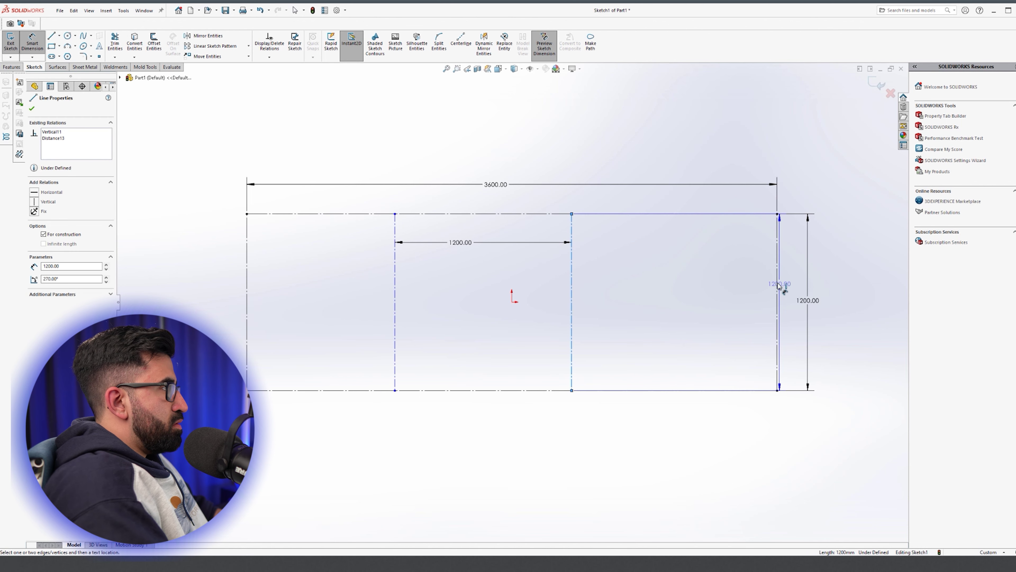
pyautogui.click(696, 271)
pyautogui.write('1000')
pyautogui.press('Return')
pyautogui.press('Escape')
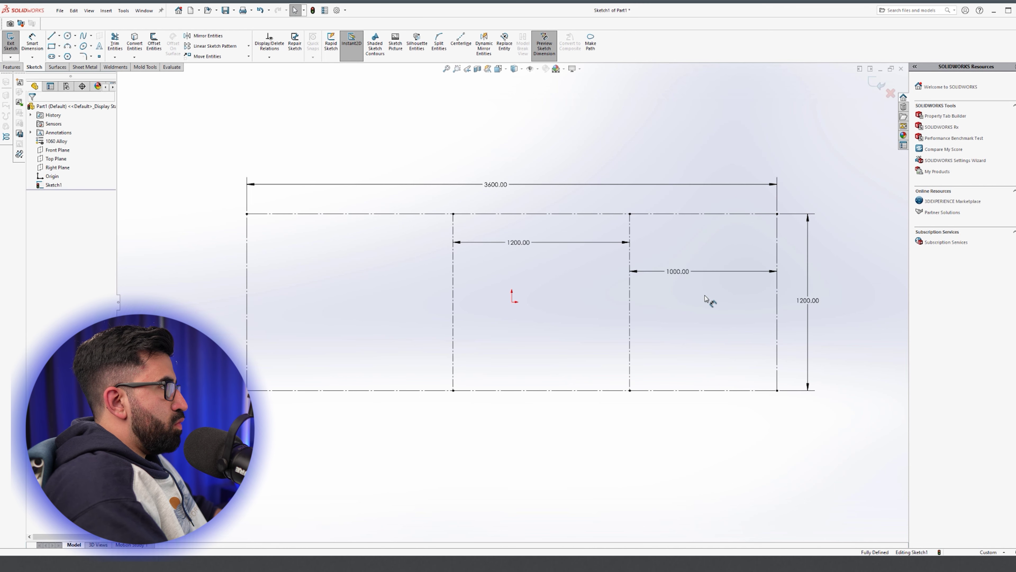
pyautogui.click(879, 84)
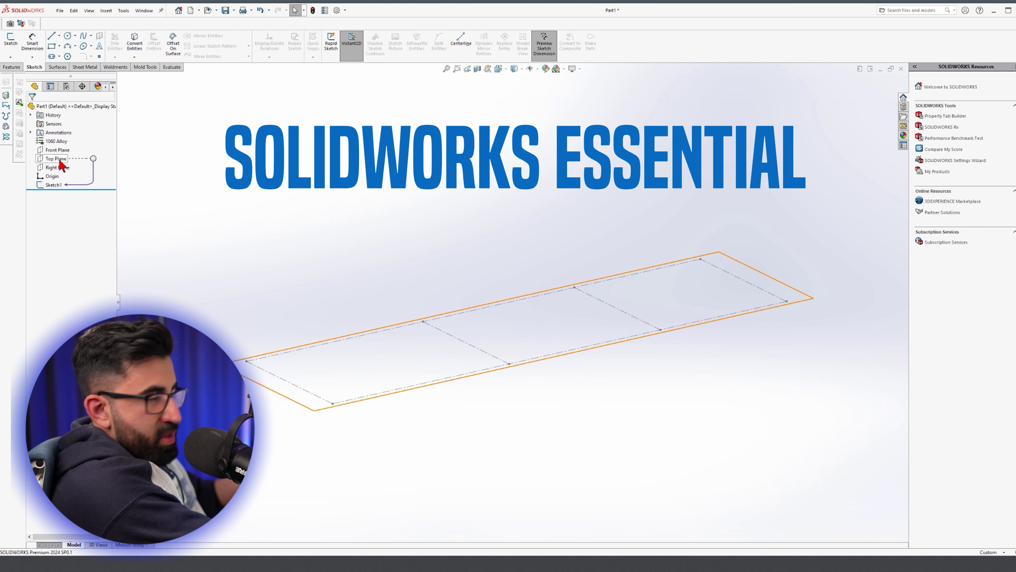
# Start a reference plane at an angle to the Right Plane, passing through the layout rectangle's right end line
pyautogui.click(57, 168)
pyautogui.keyDown('ctrl'); pyautogui.moveTo(505, 231); pyautogui.dragTo(654, 195); pyautogui.keyUp('ctrl')
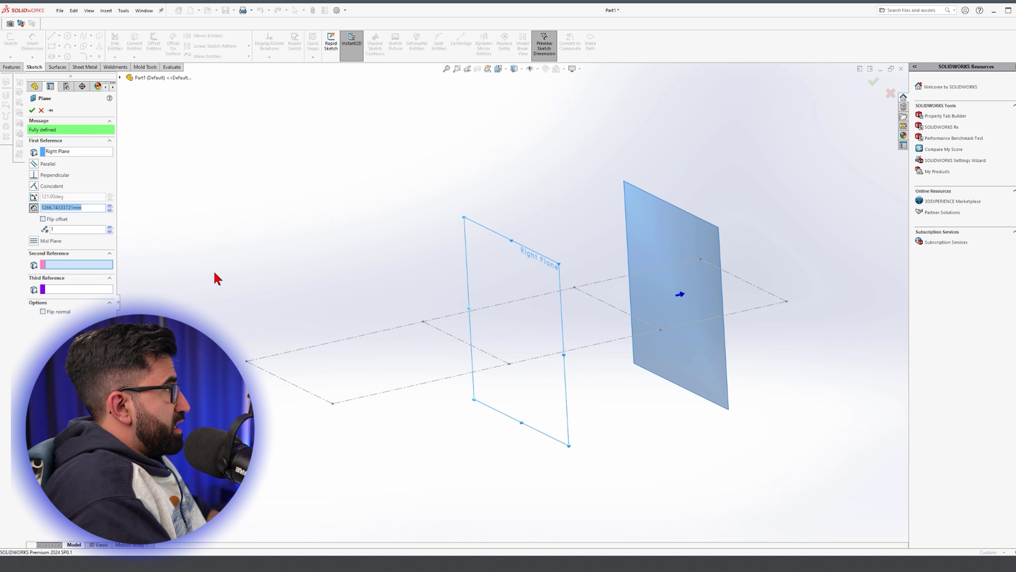
pyautogui.click(763, 292)
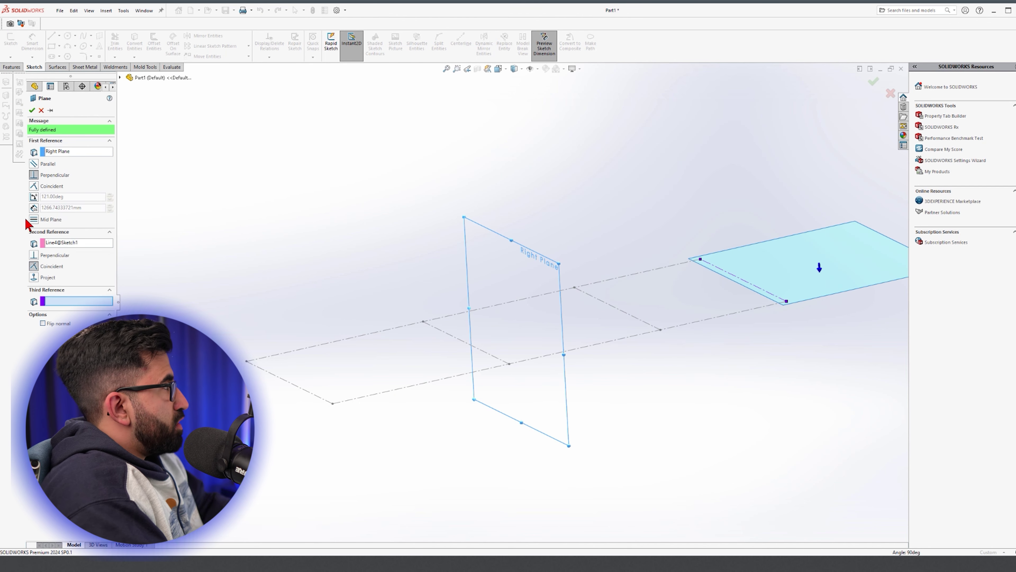
pyautogui.click(36, 196)
# Set the new plane's angle to 330 degrees with the offset flipped and create the plane
pyautogui.moveTo(79, 197); pyautogui.dragTo(9, 194)
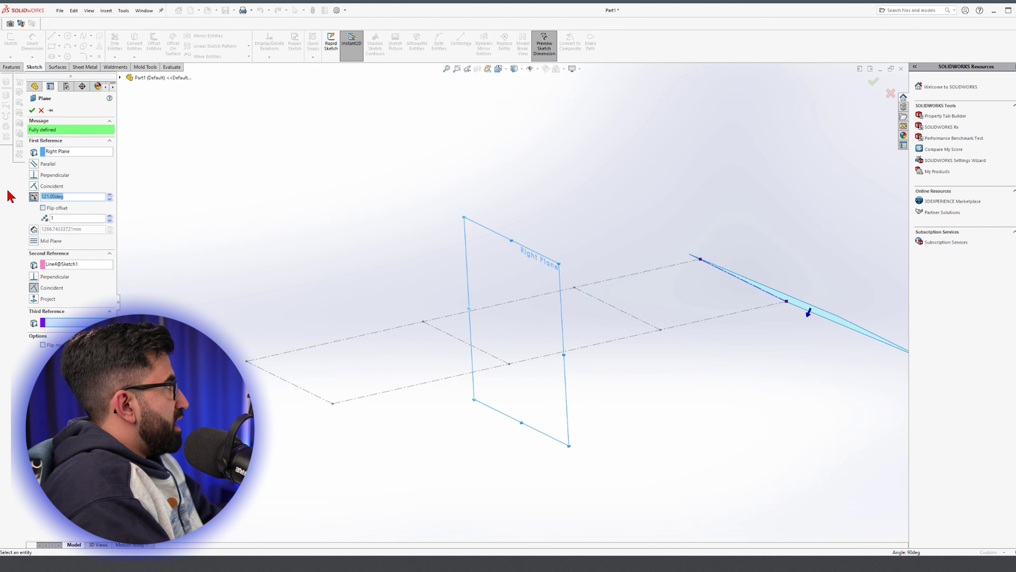
pyautogui.write('30')
pyautogui.click(109, 198)
pyautogui.click(109, 198)
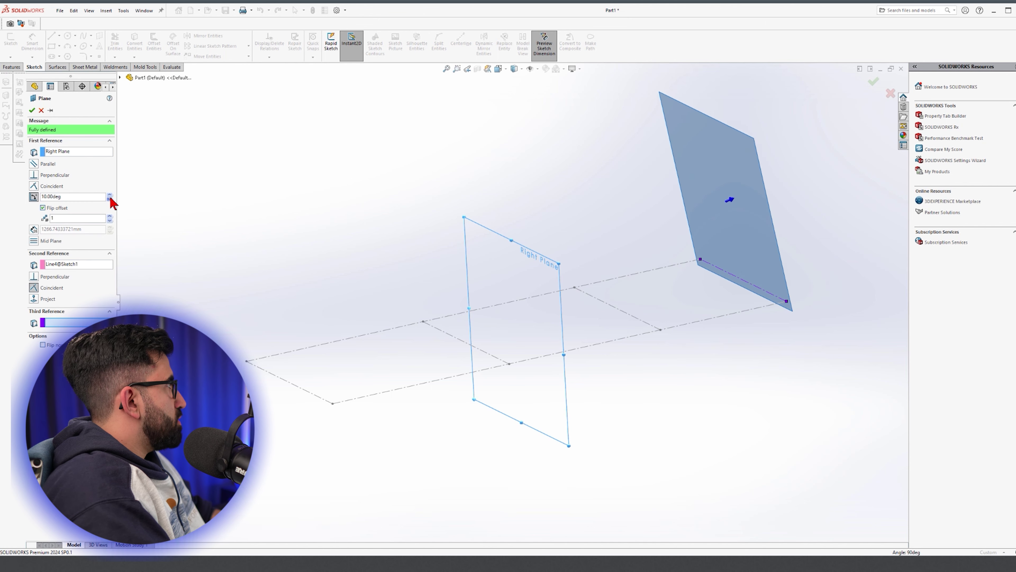
pyautogui.click(109, 199)
pyautogui.click(110, 198)
pyautogui.click(110, 198)
pyautogui.click(110, 199)
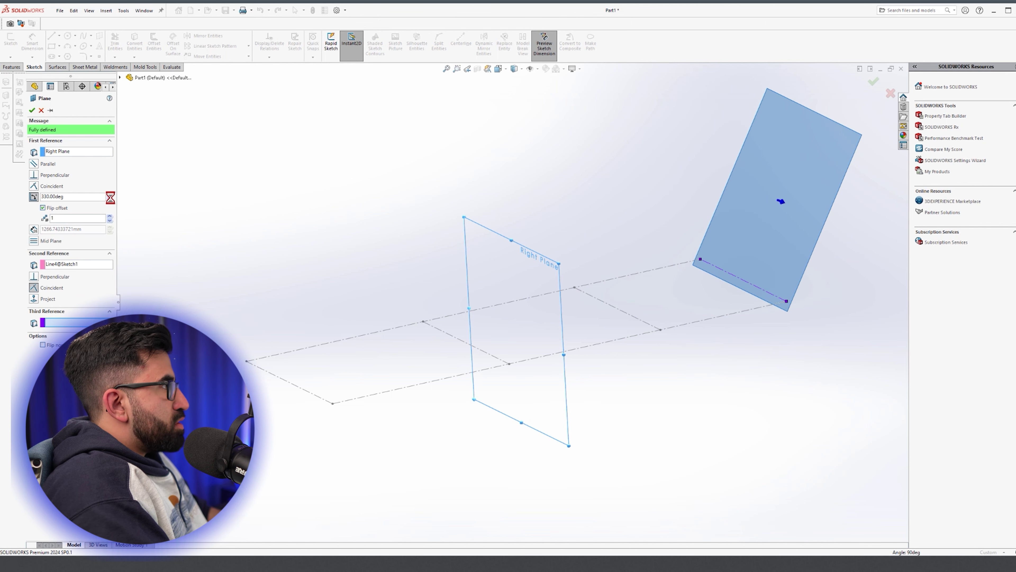
pyautogui.click(31, 110)
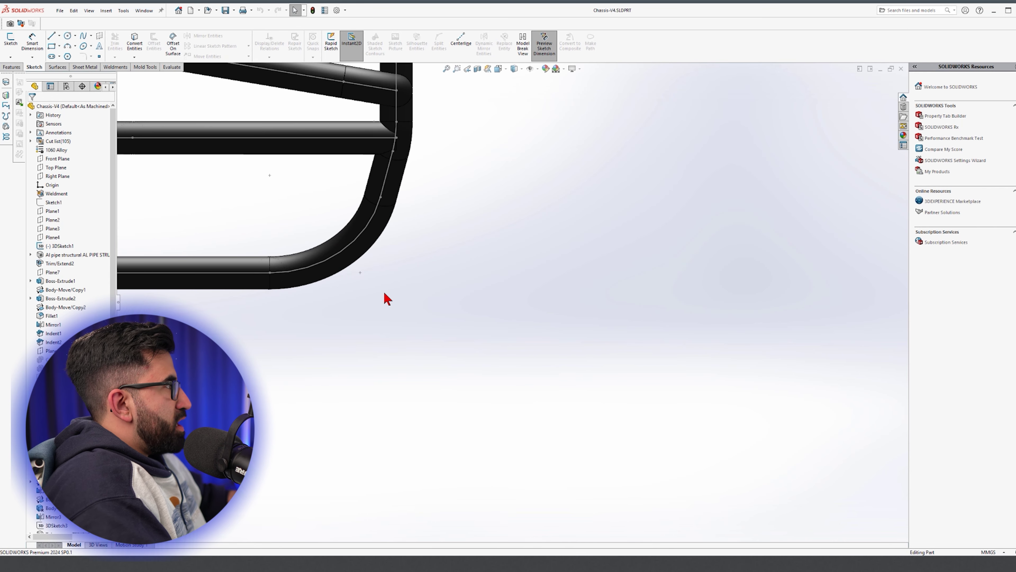
# Examine the slanted end tubes of the Chassis-V4 frame and its Plane3 as a reference for the plane angles
pyautogui.scroll(2, 362, 229)
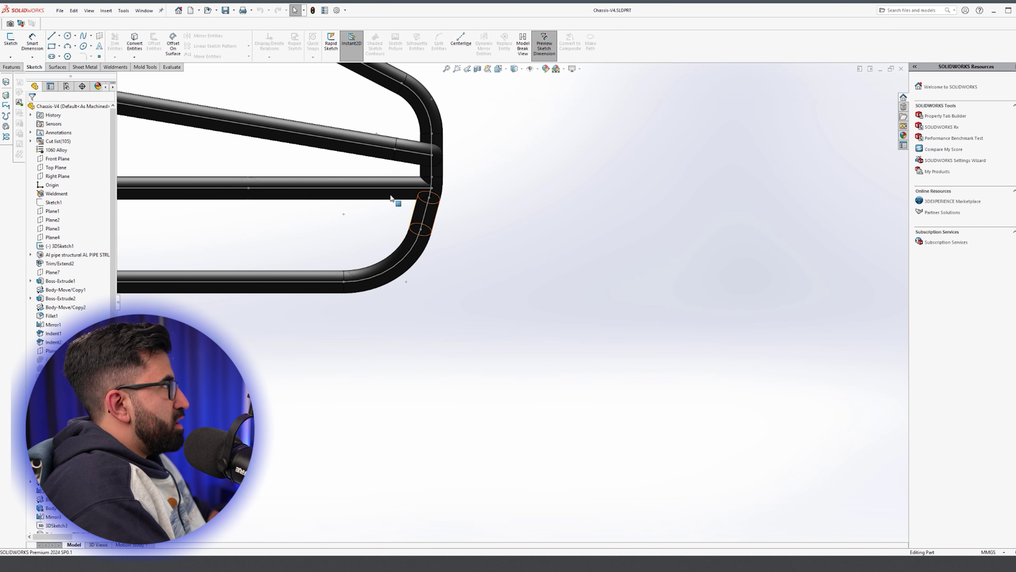
pyautogui.scroll(-1, 365, 210)
pyautogui.moveTo(502, 135); pyautogui.dragTo(375, 371)
pyautogui.moveTo(475, 192); pyautogui.dragTo(400, 357)
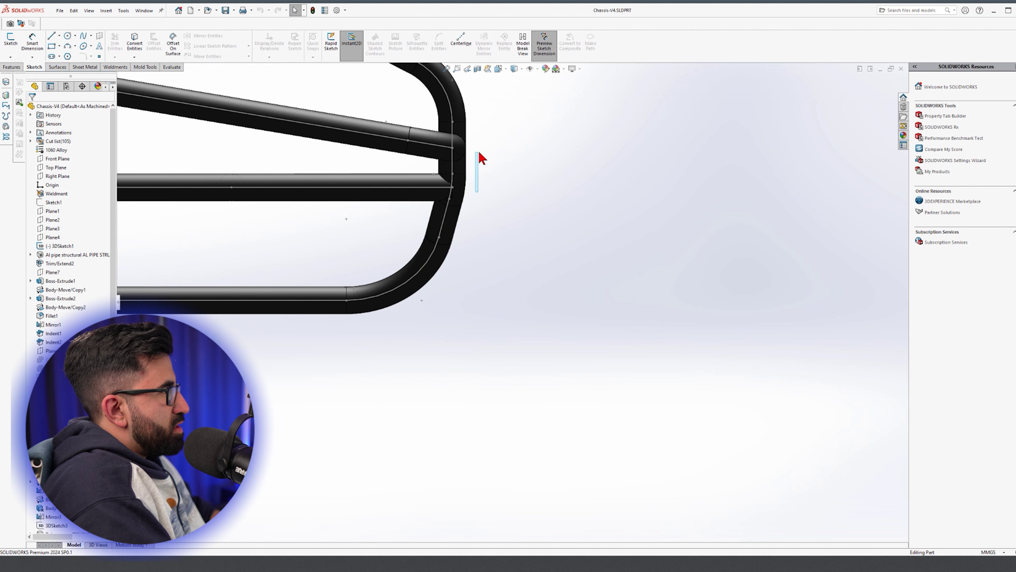
pyautogui.click(53, 228)
pyautogui.scroll(5, 551, 246)
pyautogui.moveTo(551, 246); pyautogui.dragTo(568, 253, button='middle')
pyautogui.click(659, 316)
# Back in Part1, create a second reference plane at an angle to the Right Plane through the right dividing line
pyautogui.hotkey('ctrl', 'Tab')
pyautogui.click(501, 294)
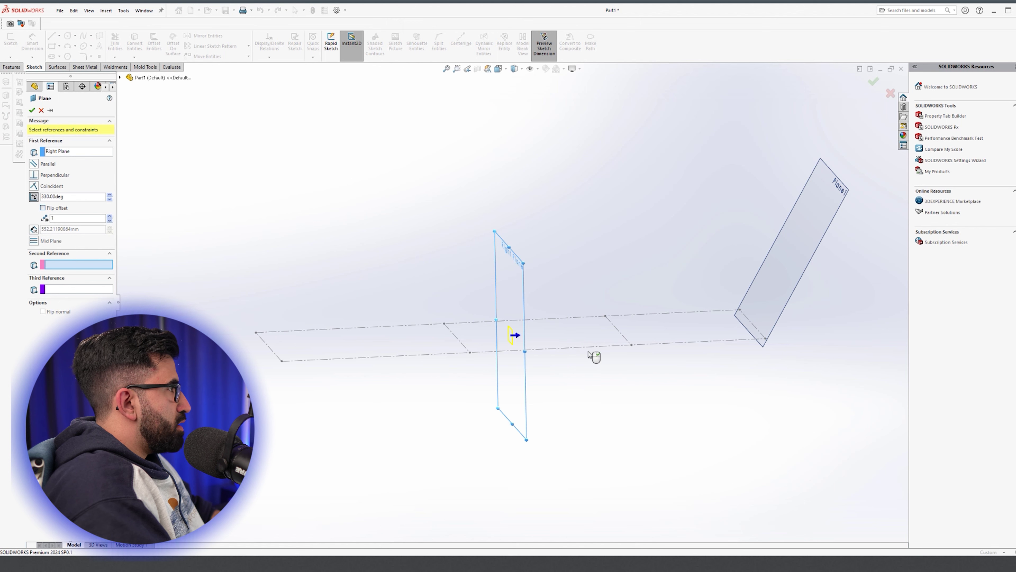
pyautogui.click(622, 334)
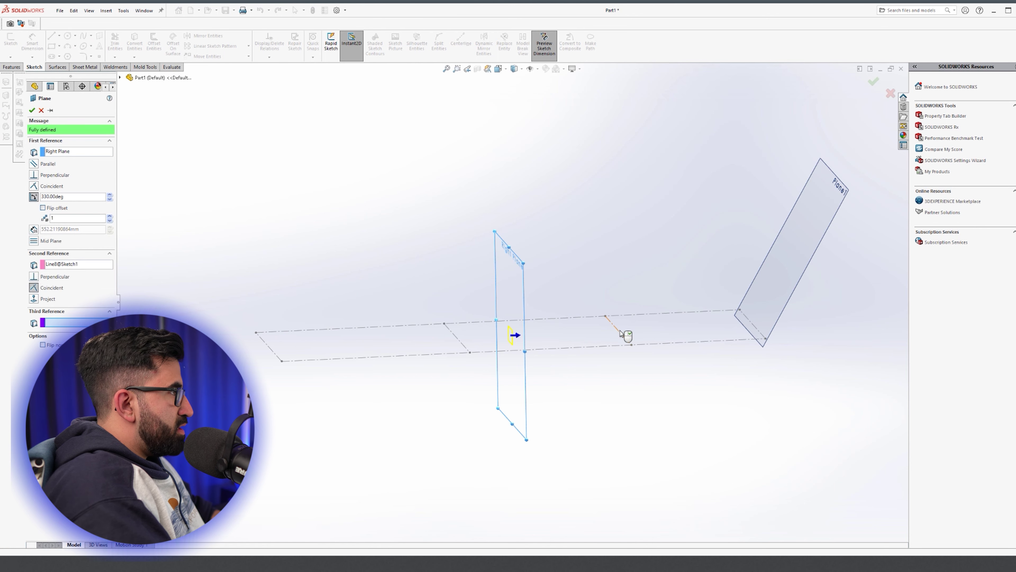
pyautogui.click(110, 196)
pyautogui.click(32, 110)
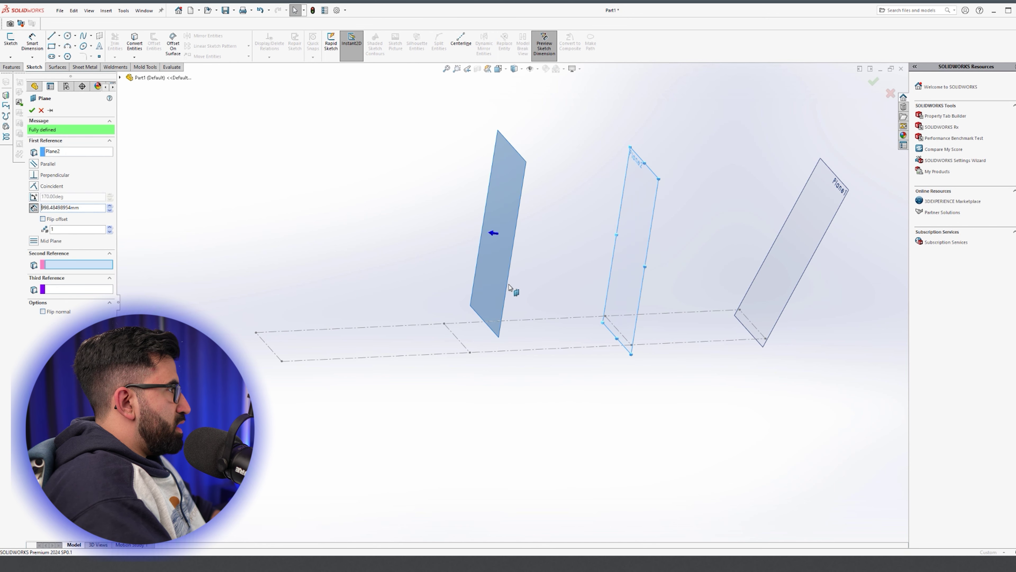
# Create a third reference plane at an angle to Plane2 through the layout's left dividing line, leaning further than Plane2
pyautogui.click(33, 196)
pyautogui.click(456, 338)
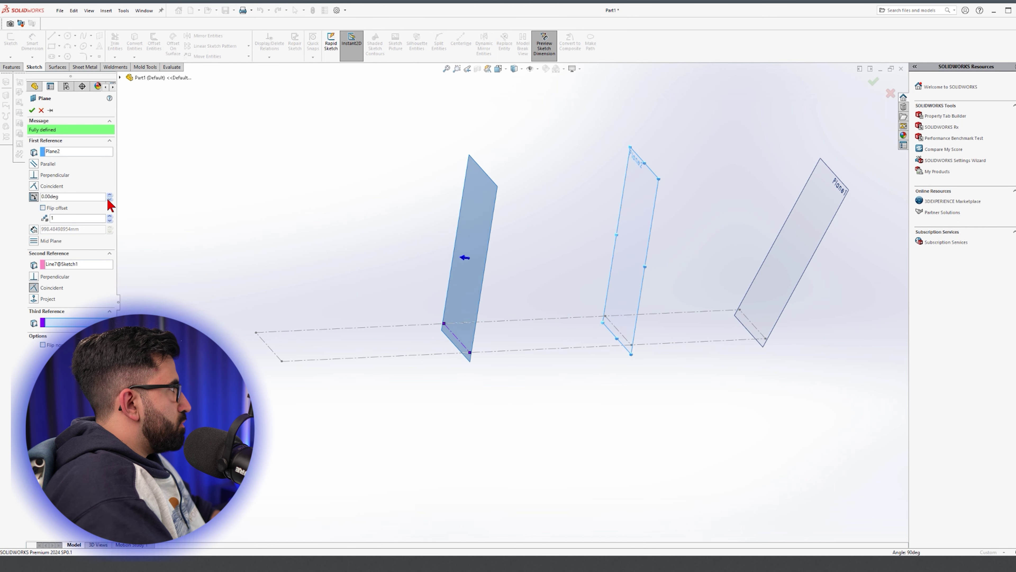
pyautogui.click(109, 199)
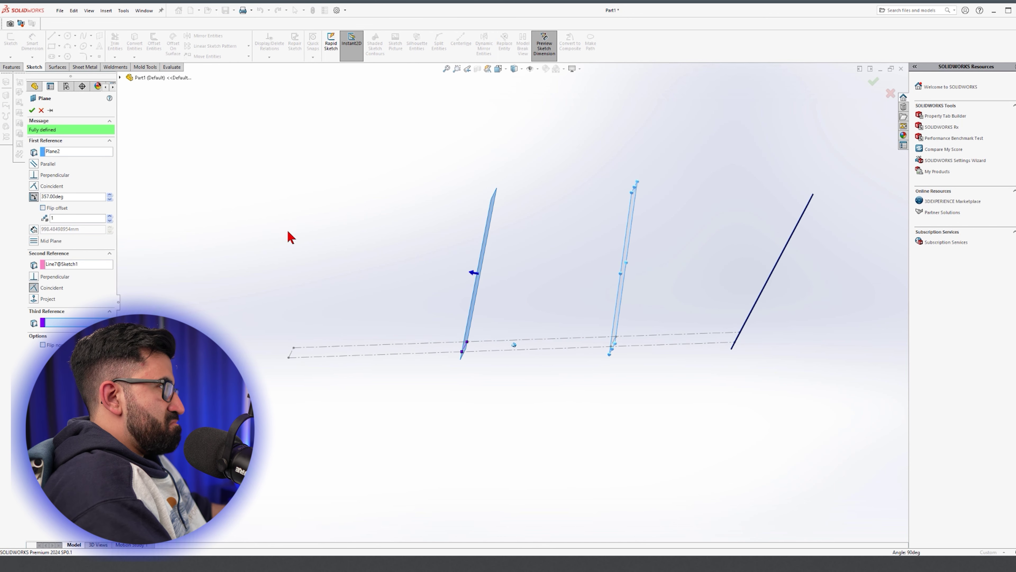
pyautogui.click(109, 199)
pyautogui.click(109, 199)
pyautogui.click(109, 199)
pyautogui.click(110, 199)
pyautogui.click(32, 110)
# Create a fourth reference plane at an angle to Plane3 through the layout's left end line, leaning outward away from the other planes
pyautogui.moveTo(413, 220); pyautogui.dragTo(429, 292, button='middle')
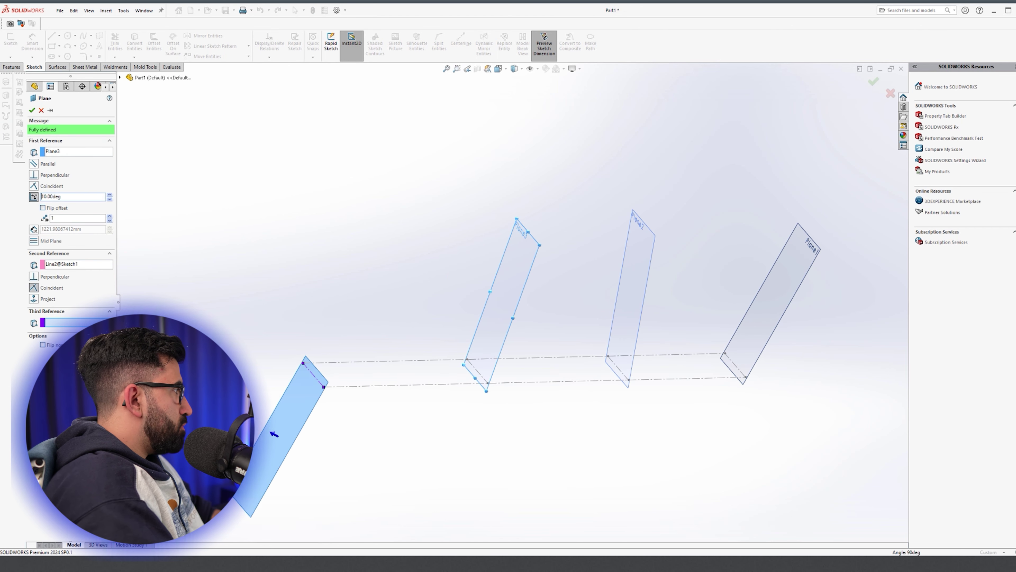
pyautogui.click(110, 199)
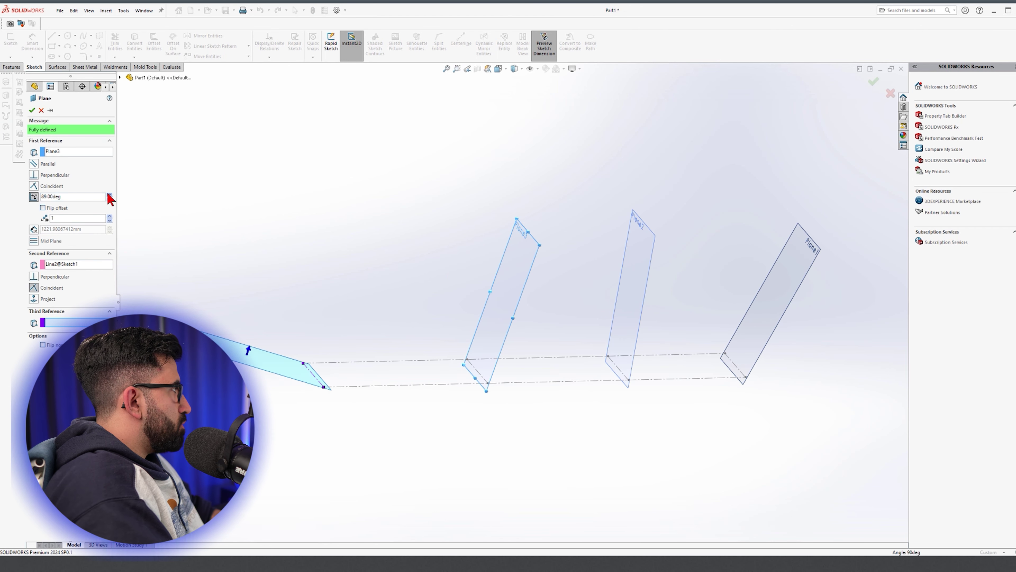
pyautogui.moveTo(609, 414); pyautogui.dragTo(642, 416, button='middle')
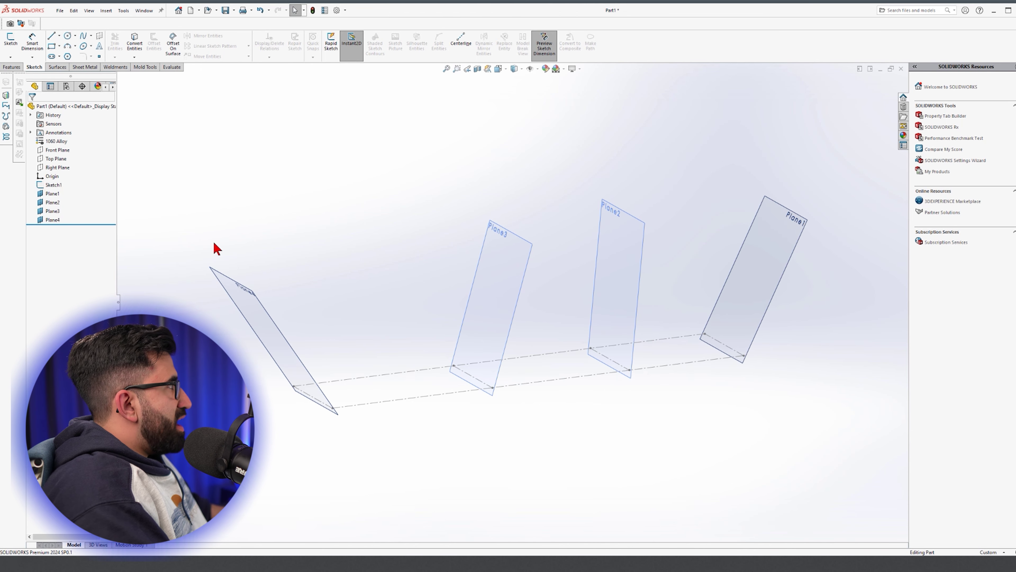
# Show the Front Plane and shrink its upper and lower borders to fit closely around the layout and angled planes
pyautogui.click(56, 150)
pyautogui.click(73, 135)
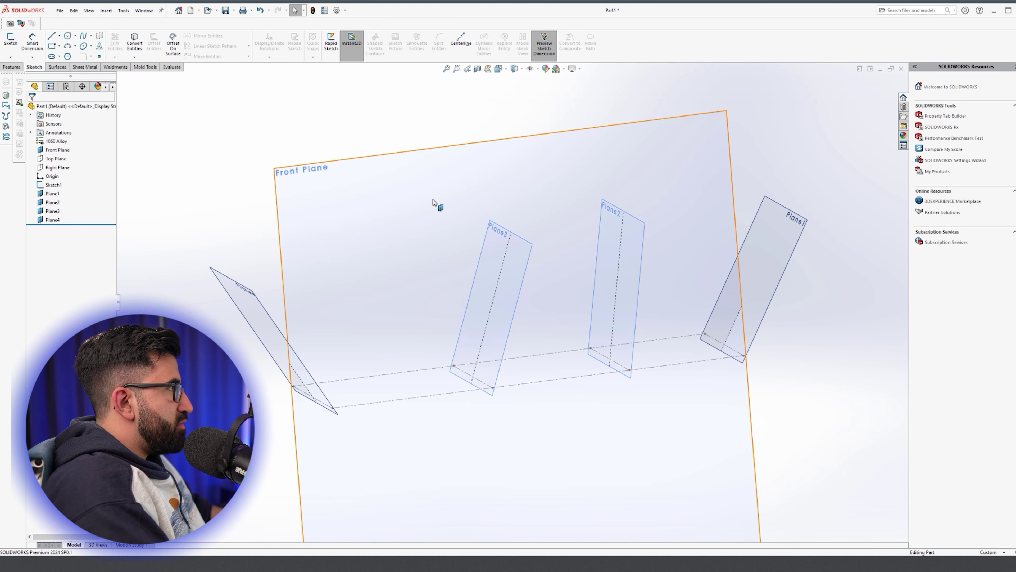
pyautogui.scroll(3, 536, 316)
pyautogui.click(515, 224)
pyautogui.moveTo(515, 221); pyautogui.dragTo(519, 260)
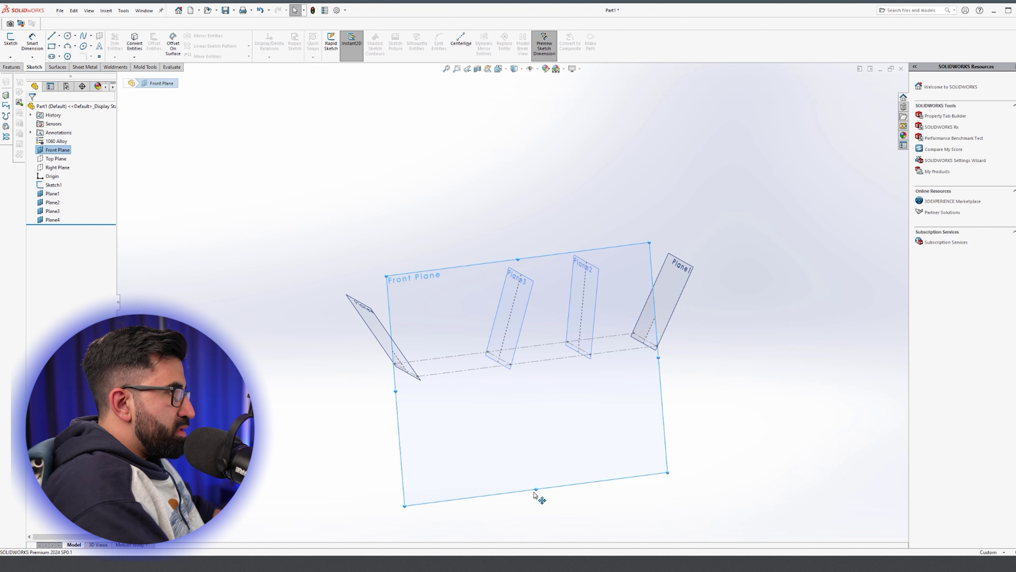
pyautogui.moveTo(536, 489); pyautogui.dragTo(536, 383)
pyautogui.click(706, 438)
# Examine the reference planes from several sides, switch to Chassis-V4 and examine its finished tube frame from above and the side
pyautogui.hotkey('shift', 'Right')
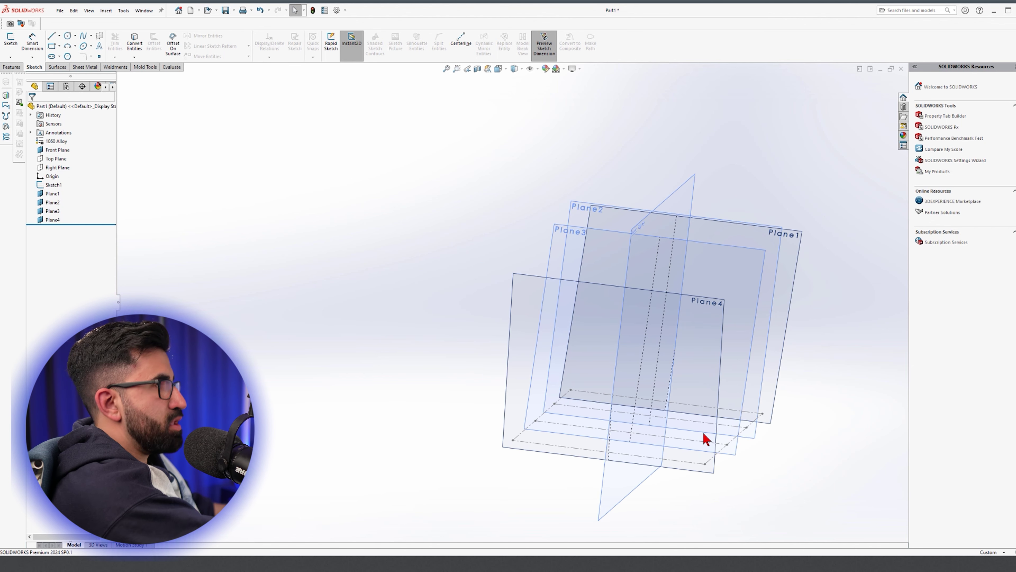
pyautogui.hotkey('shift', 'Right')
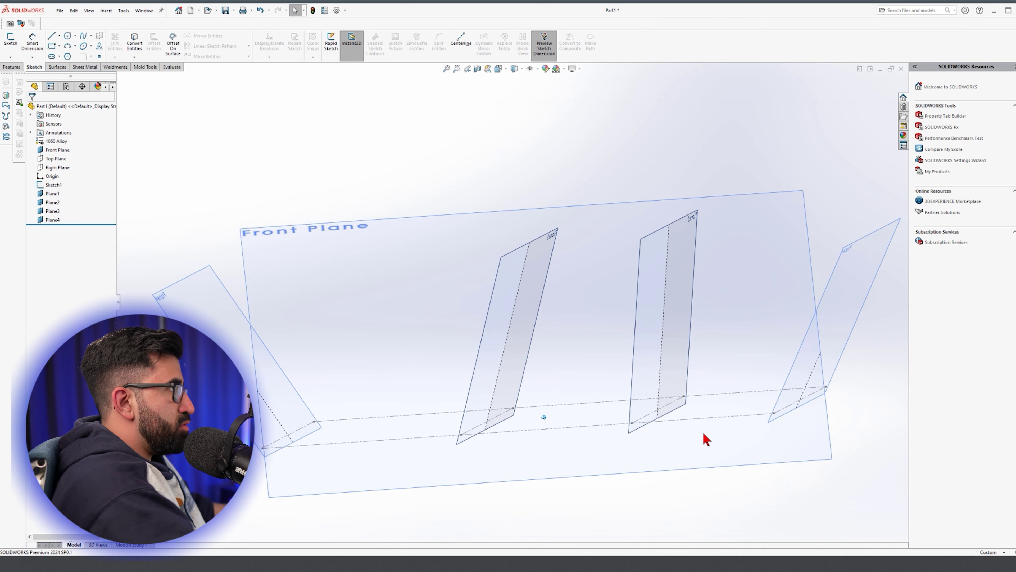
pyautogui.hotkey('shift', 'Up')
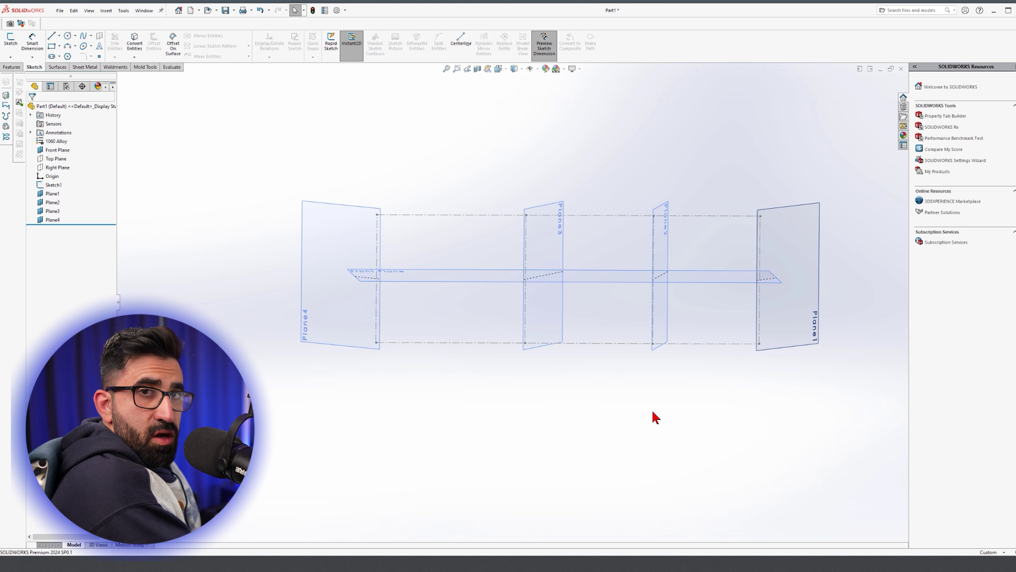
pyautogui.press('r')
pyautogui.click(511, 291)
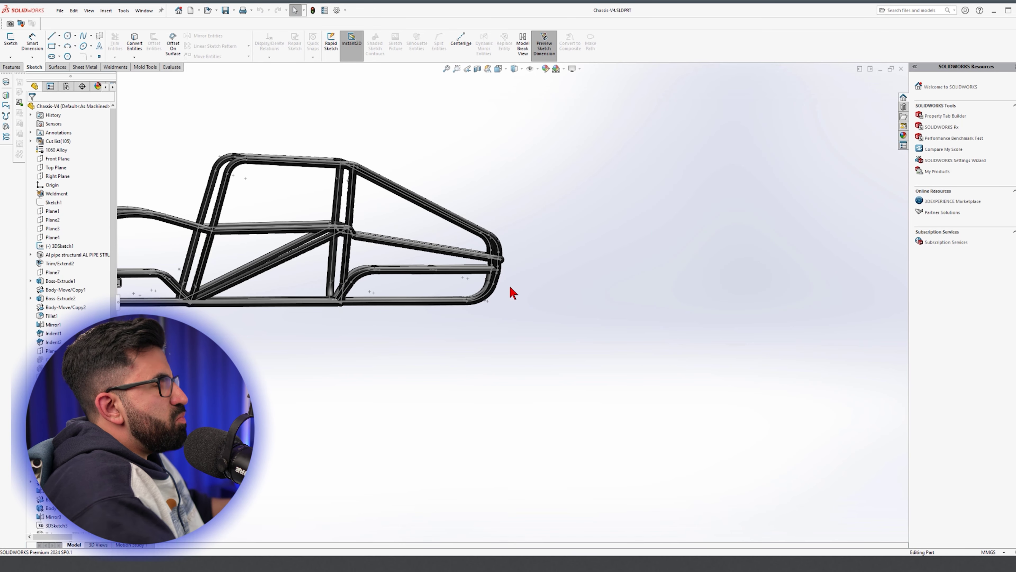
pyautogui.moveTo(540, 306); pyautogui.dragTo(625, 431, button='middle')
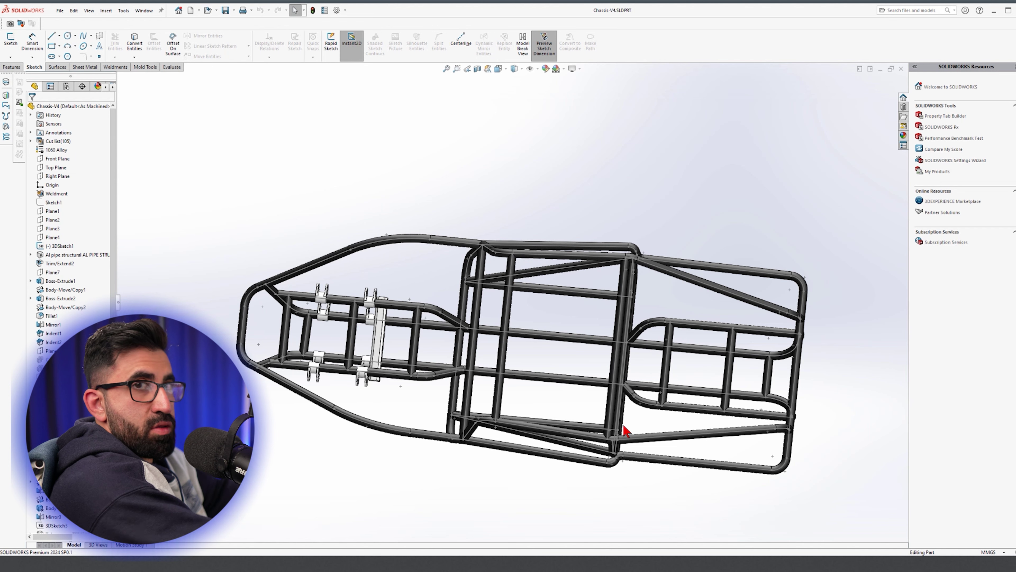
pyautogui.moveTo(579, 392); pyautogui.dragTo(703, 385, button='middle')
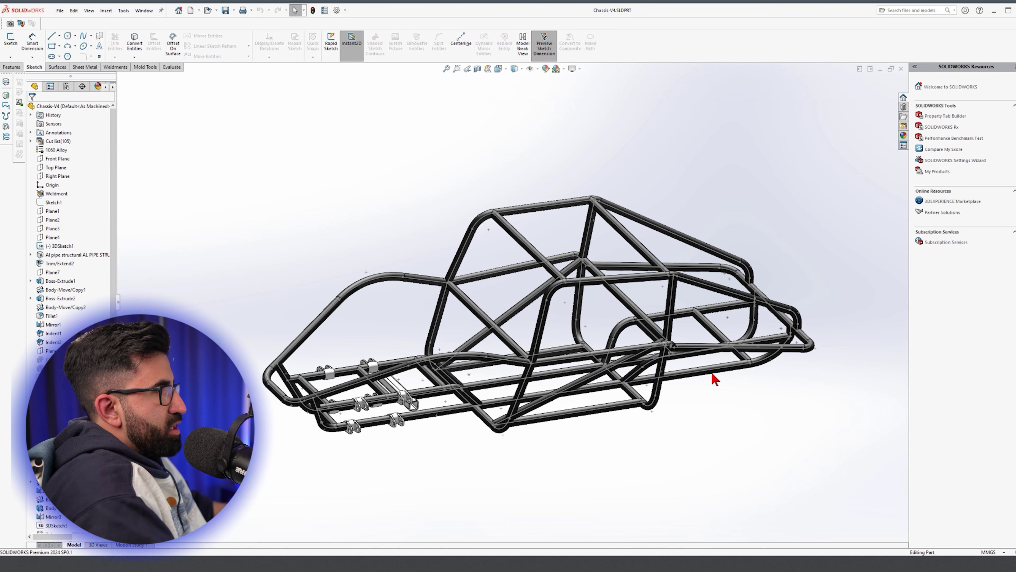
pyautogui.moveTo(644, 465)
pyautogui.mouseDown(button='middle')
pyautogui.moveTo(586, 503)
pyautogui.moveTo(623, 374)
pyautogui.mouseUp(button='middle')
pyautogui.click(624, 375)
pyautogui.press('Escape')
pyautogui.moveTo(582, 276); pyautogui.dragTo(756, 342, button='middle')
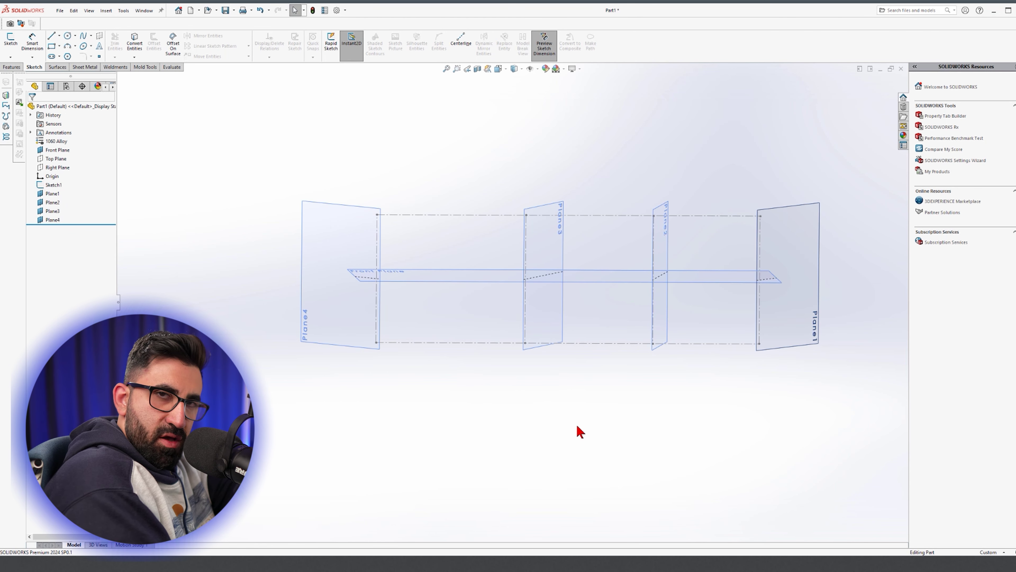
# Back in Part1, start a new 3D sketch over the layout and reference planes
pyautogui.moveTo(612, 447); pyautogui.dragTo(612, 362, button='middle')
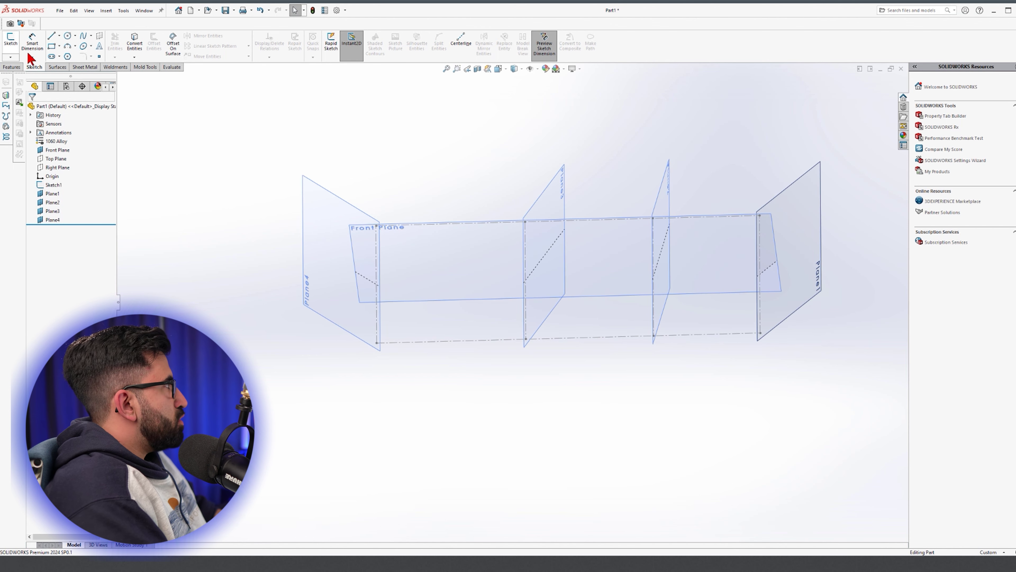
pyautogui.click(11, 58)
pyautogui.click(16, 76)
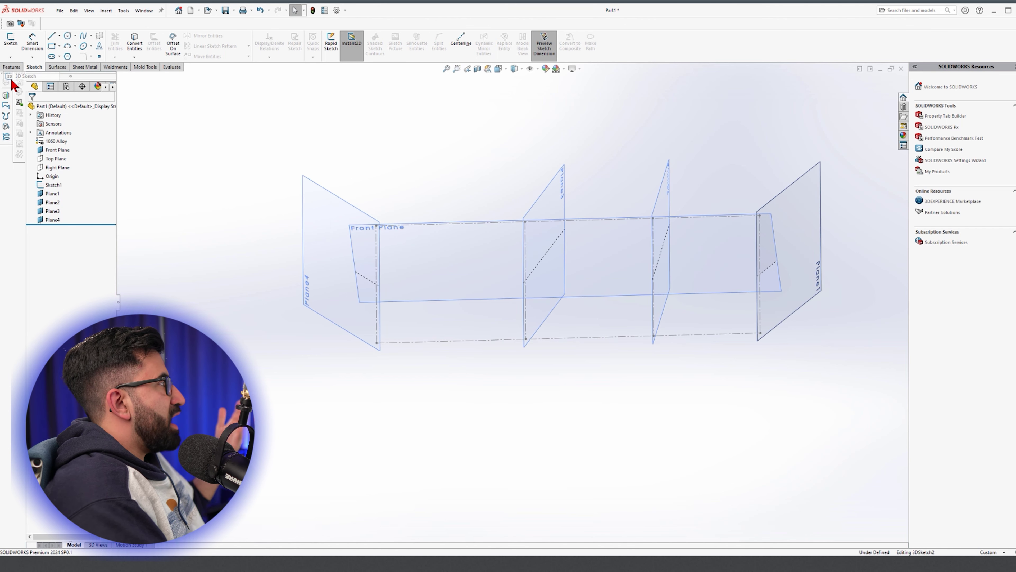
pyautogui.press('space')
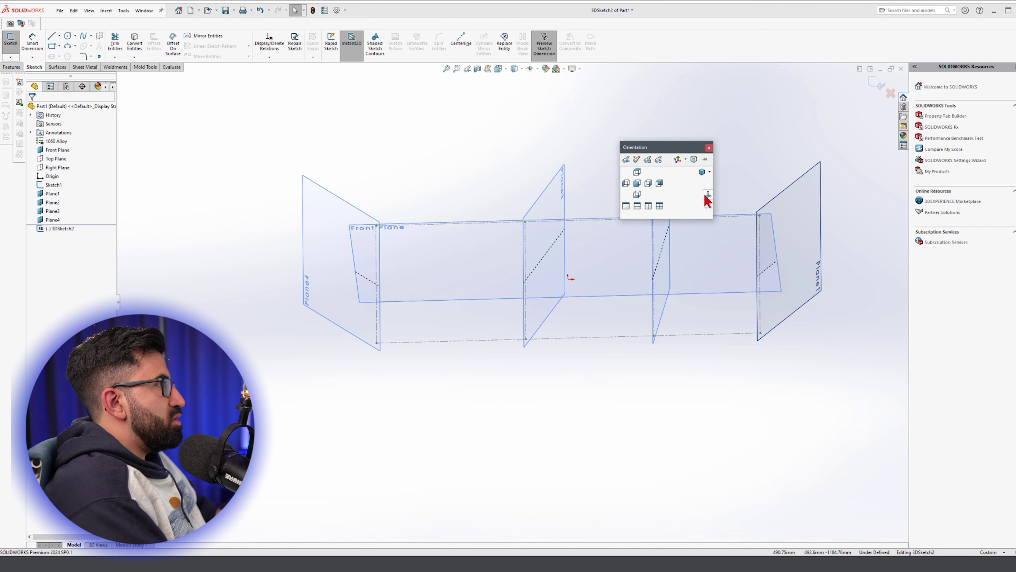
pyautogui.click(705, 196)
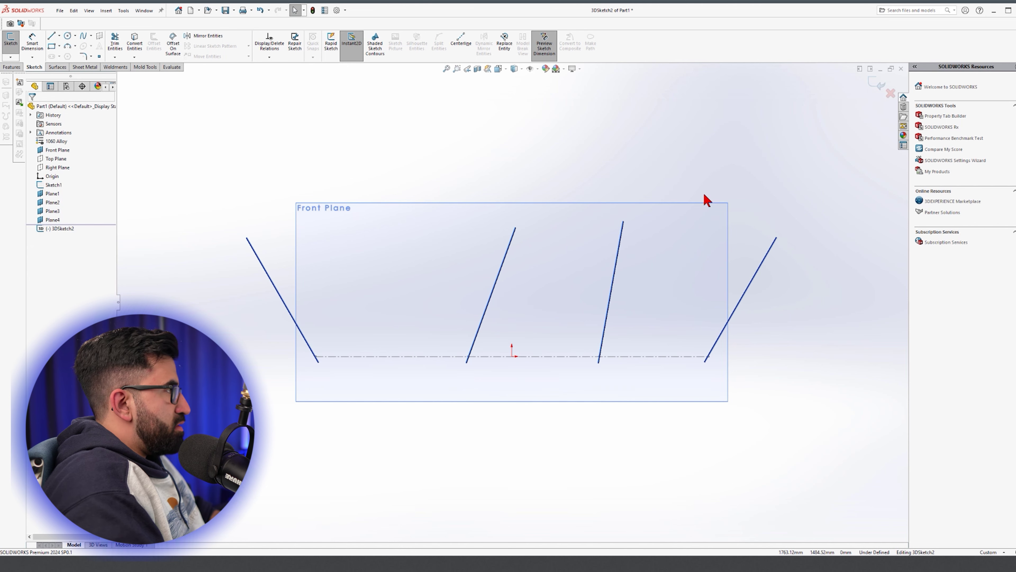
pyautogui.hotkey('ctrl', '5')
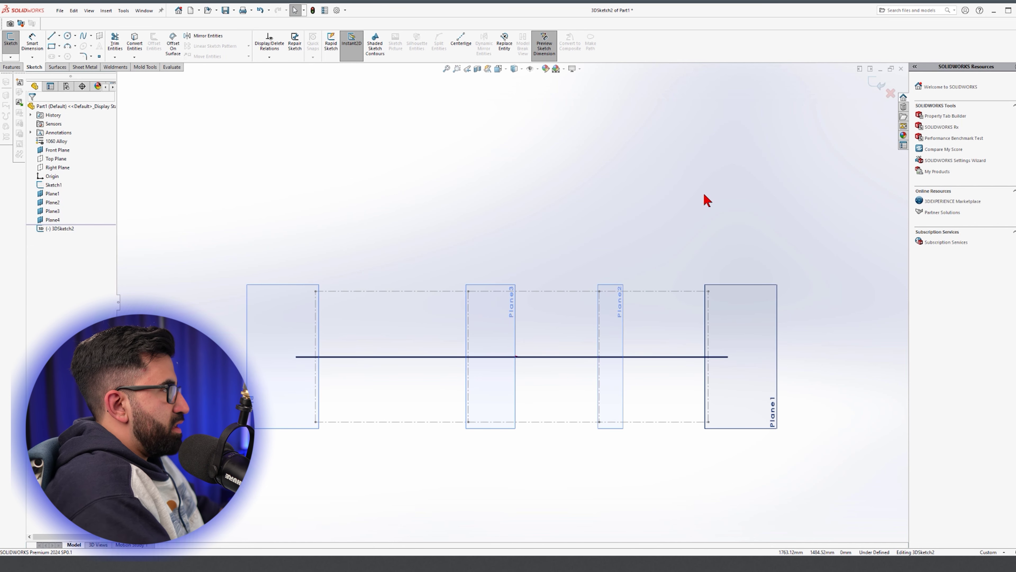
# Draw a lengthwise line about 4163 mm long from the layout's right end line to its left end, on the rear side of the Front Plane
pyautogui.scroll(-3, 358, 352)
pyautogui.press('l')
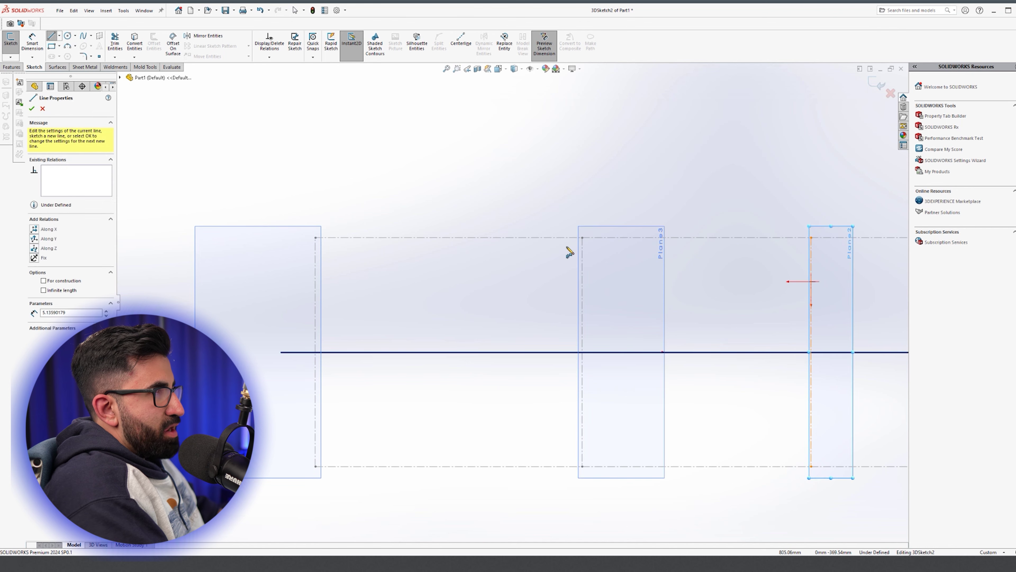
pyautogui.scroll(3, 624, 276)
pyautogui.scroll(-2, 763, 312)
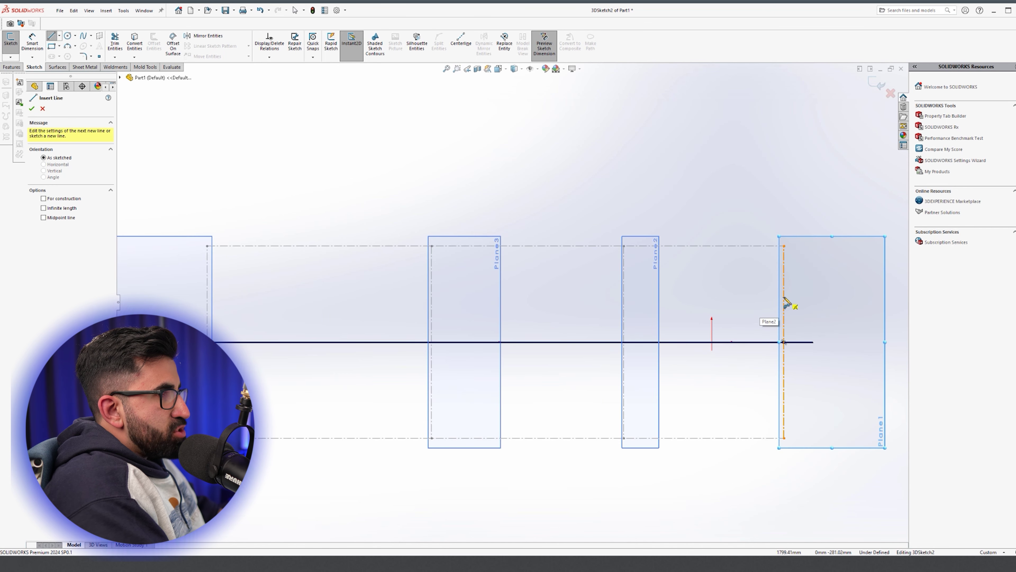
pyautogui.click(782, 297)
pyautogui.scroll(2, 578, 278)
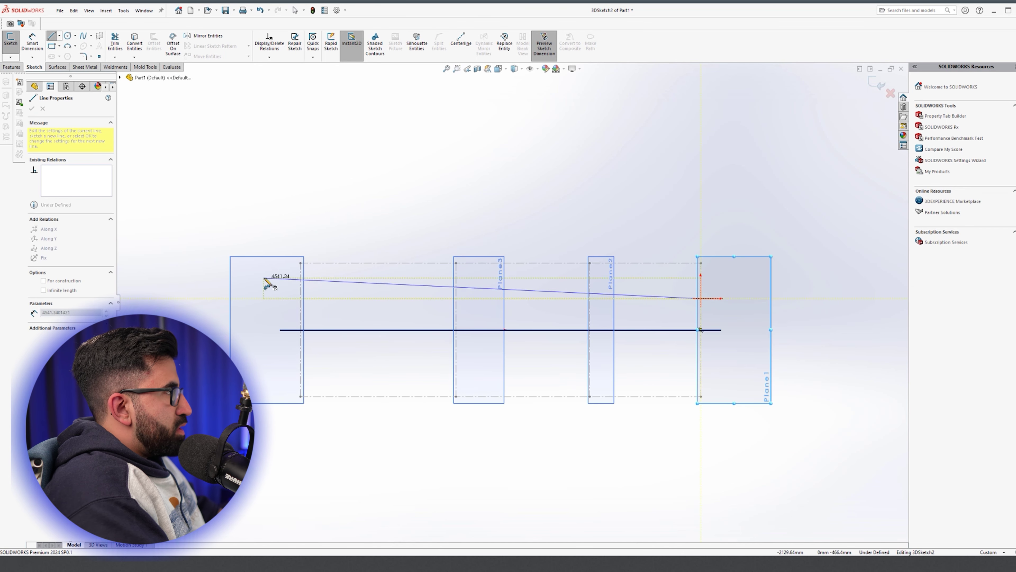
pyautogui.click(300, 298)
pyautogui.press('Escape')
# Draw a second lengthwise line between the layout's right and left end lines, on the front side of the Front Plane
pyautogui.click(701, 364)
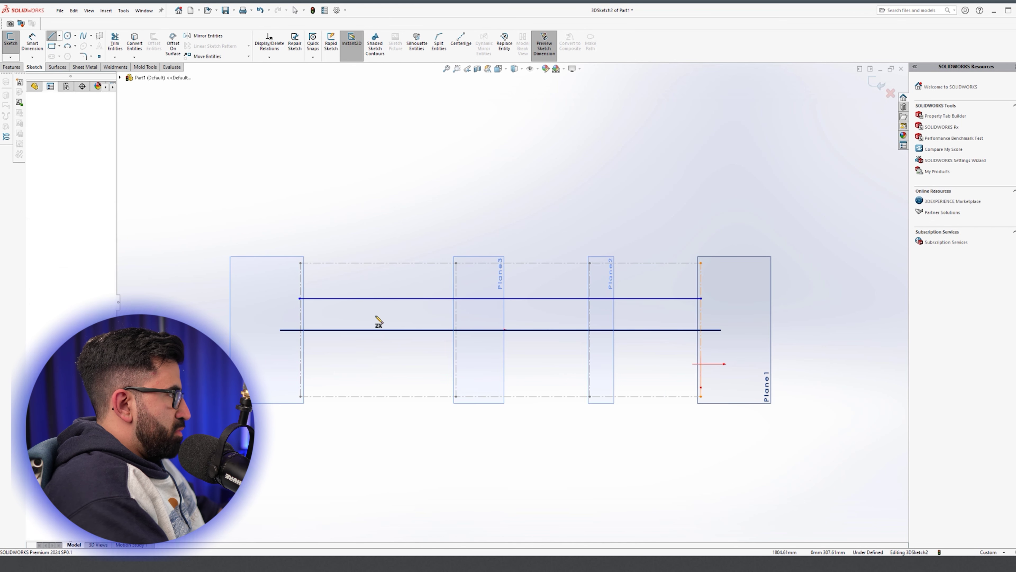
pyautogui.click(300, 365)
pyautogui.press('Escape')
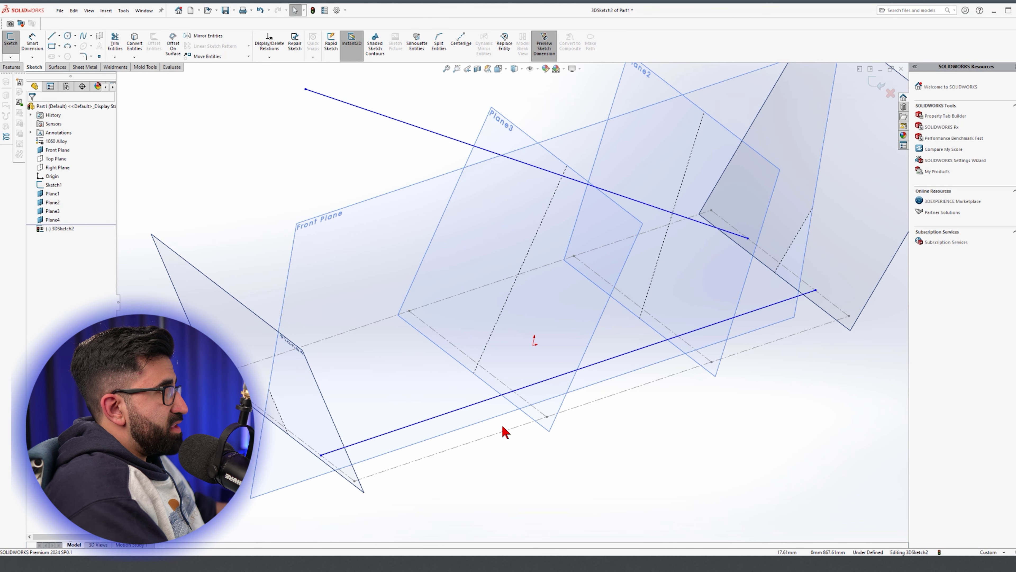
# Show the Top Plane as a reference for checking the two lengthwise 3D sketch lines
pyautogui.press('f')
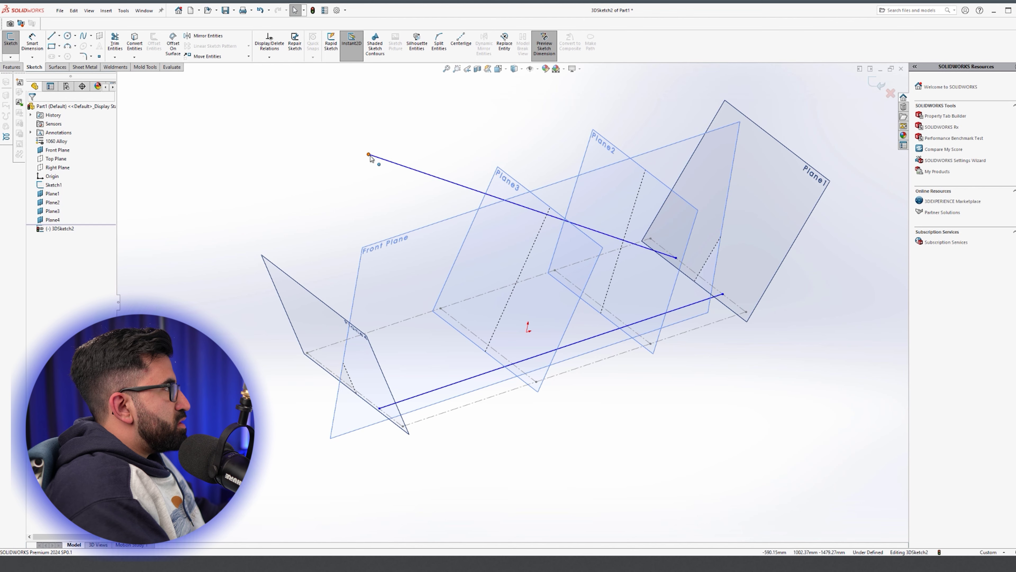
pyautogui.click(380, 160)
pyautogui.moveTo(409, 343); pyautogui.dragTo(388, 328, button='middle')
pyautogui.press('Escape')
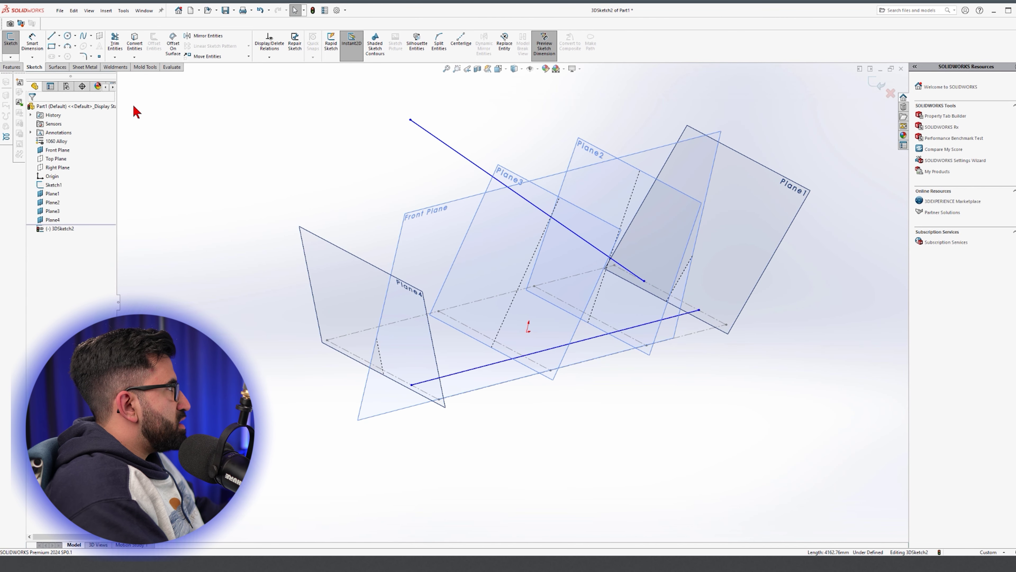
pyautogui.click(56, 159)
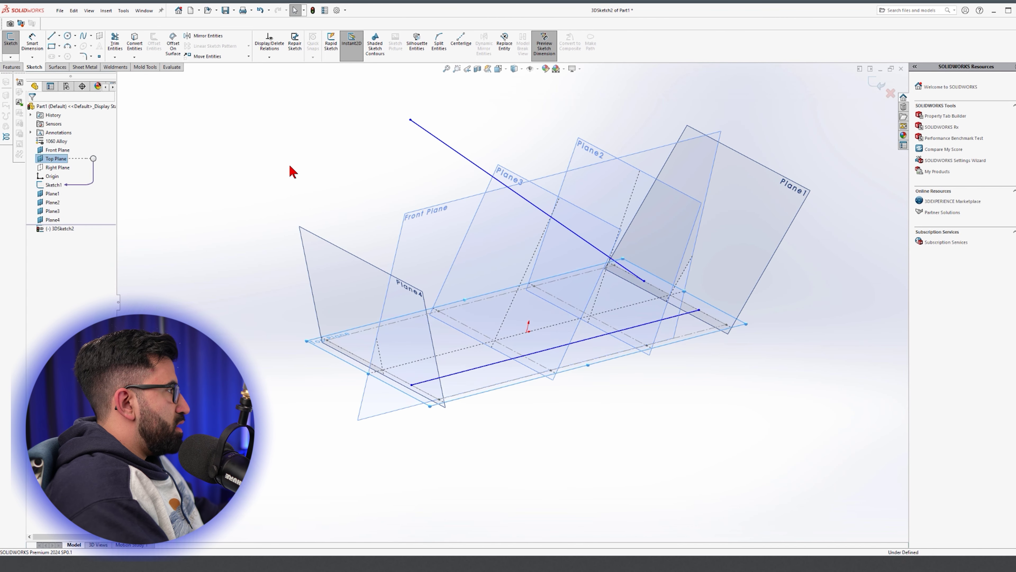
# Try an On Plane relation between the rising lengthwise line and the Top Plane, and delete that relation
pyautogui.click(428, 131)
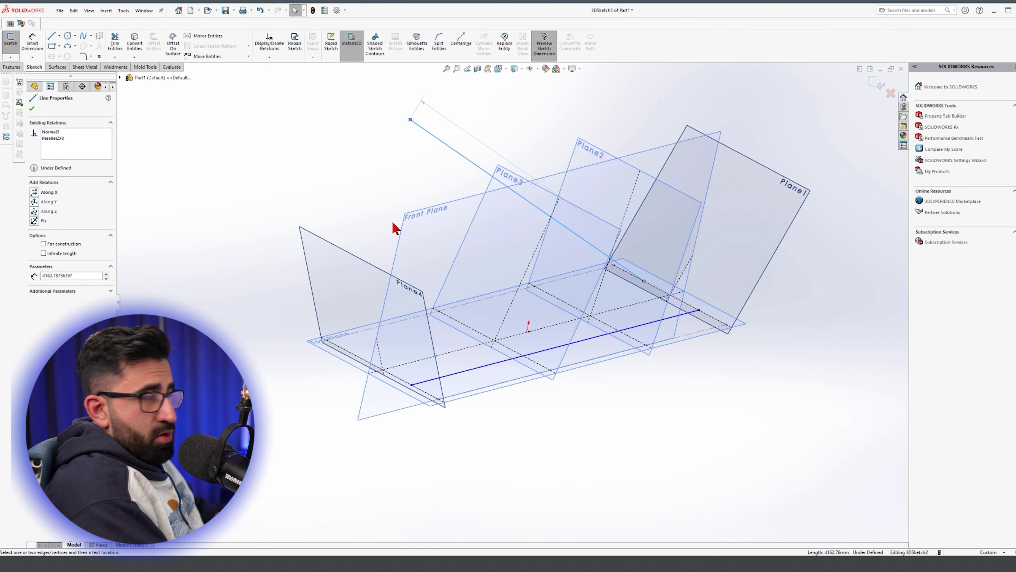
pyautogui.keyDown('ctrl'); pyautogui.click(324, 348); pyautogui.keyUp('ctrl')
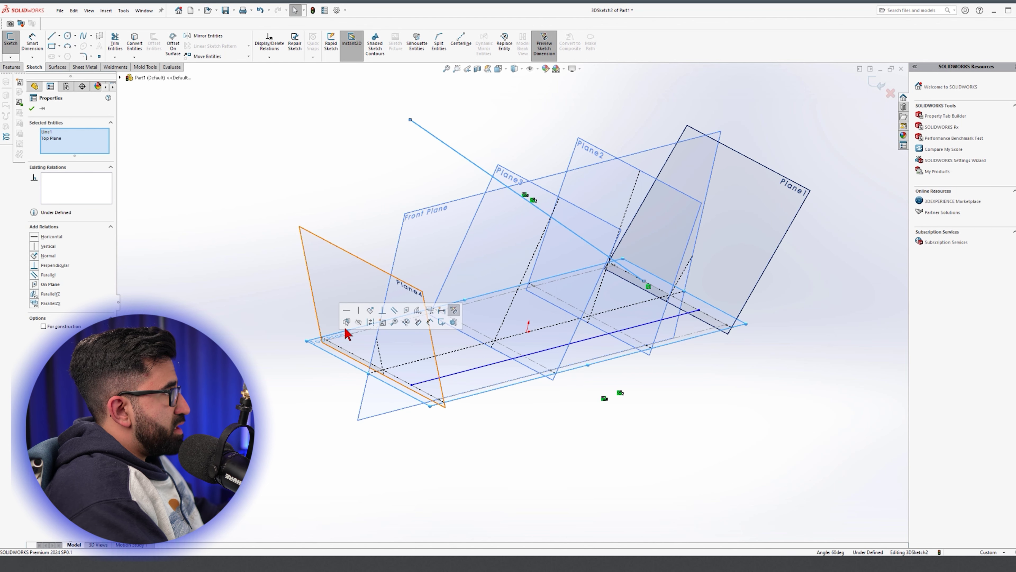
pyautogui.click(412, 310)
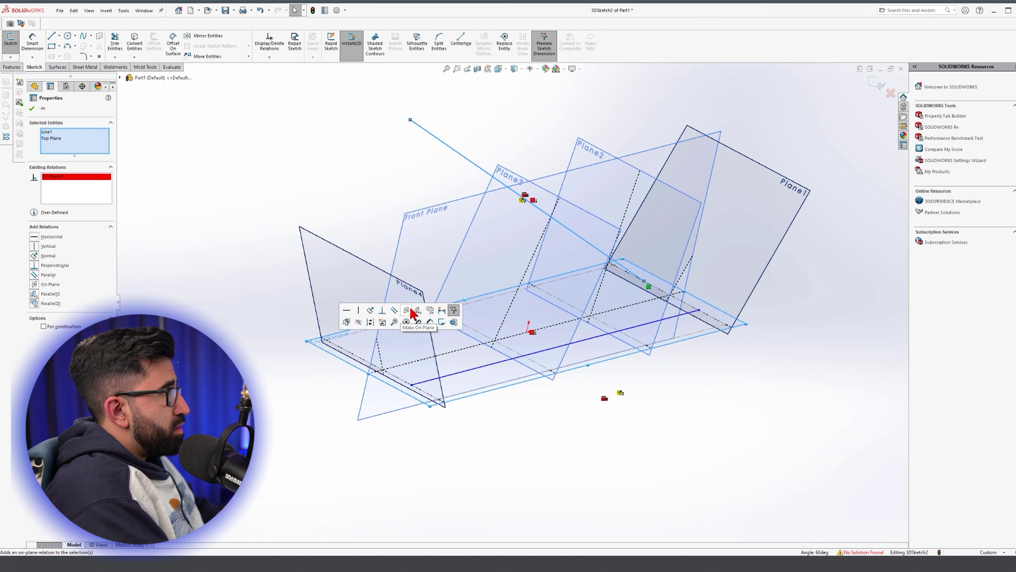
pyautogui.click(85, 177)
pyautogui.press('Delete')
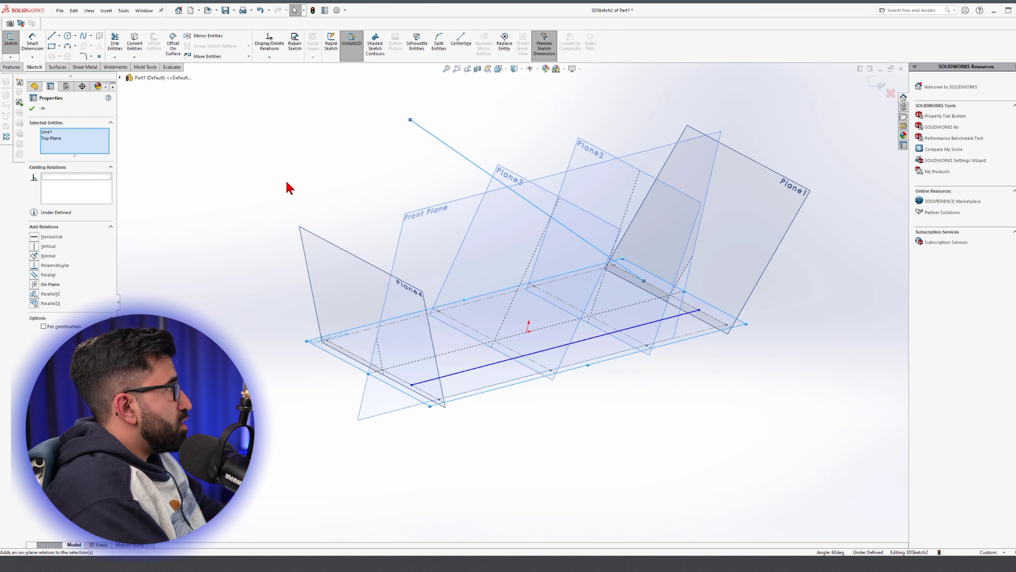
pyautogui.click(287, 182)
# Try an On Plane relation between the rising line's free endpoint and the Top Plane, and delete that relation
pyautogui.click(410, 120)
pyautogui.keyDown('ctrl'); pyautogui.click(346, 364); pyautogui.keyUp('ctrl')
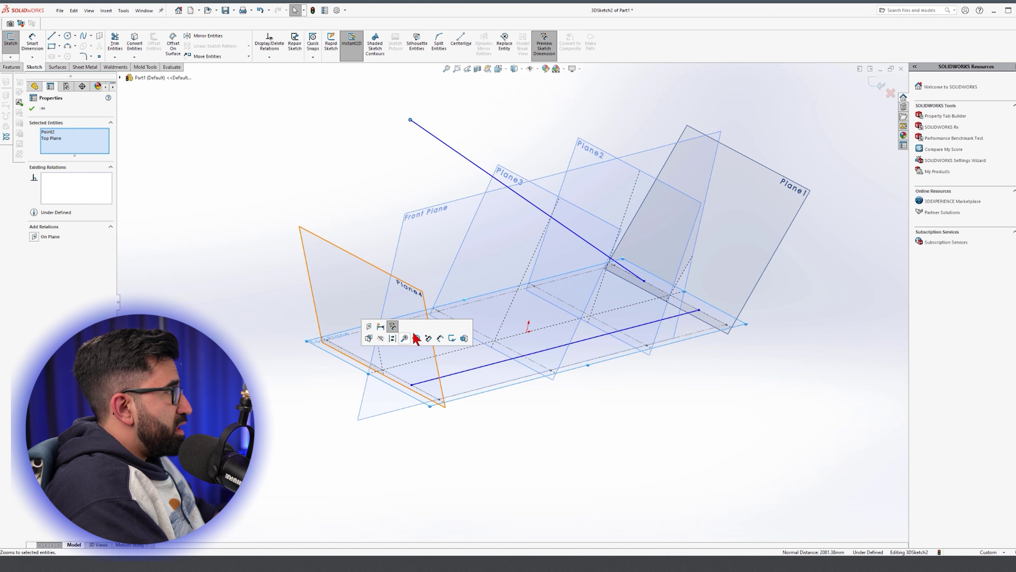
pyautogui.click(368, 326)
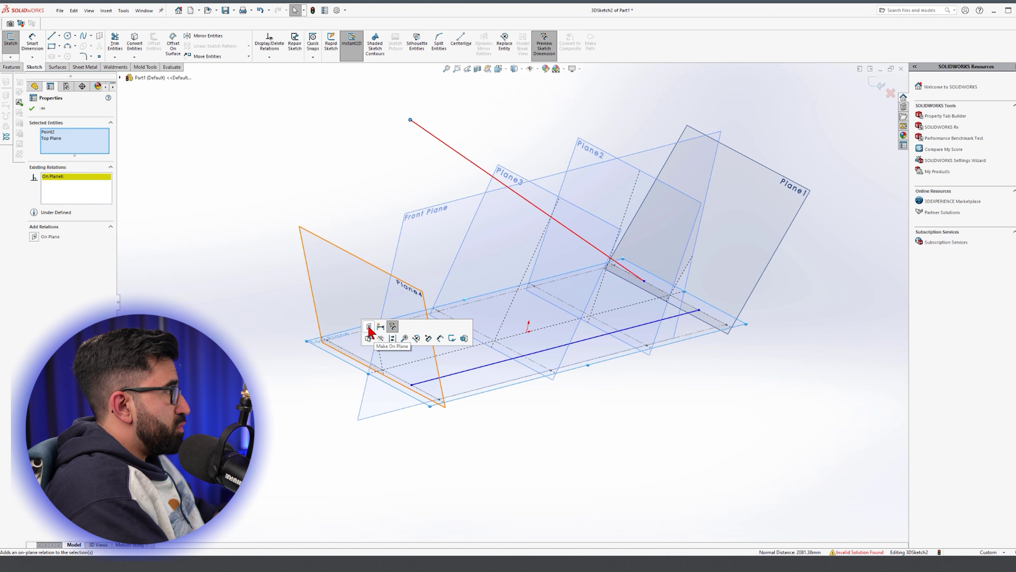
pyautogui.click(72, 176)
pyautogui.press('Delete')
# Delete the lengthwise line that rises off the Top Plane from the 3D sketch
pyautogui.click(433, 159)
pyautogui.click(453, 153)
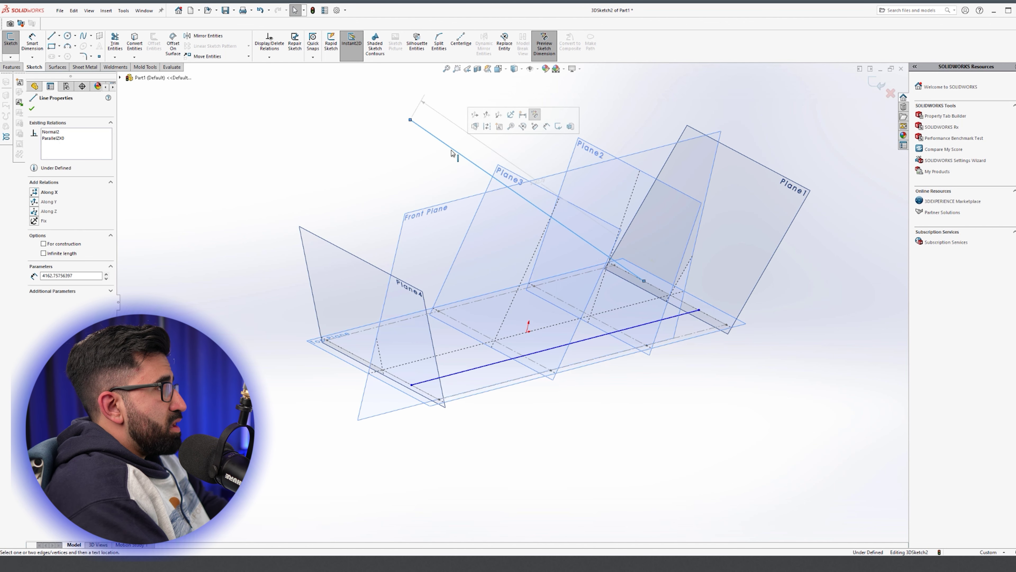
pyautogui.press('Delete')
pyautogui.moveTo(545, 161)
pyautogui.mouseDown(button='middle')
pyautogui.moveTo(513, 133)
pyautogui.moveTo(456, 220)
pyautogui.moveTo(620, 280)
pyautogui.mouseUp(button='middle')
pyautogui.press('space')
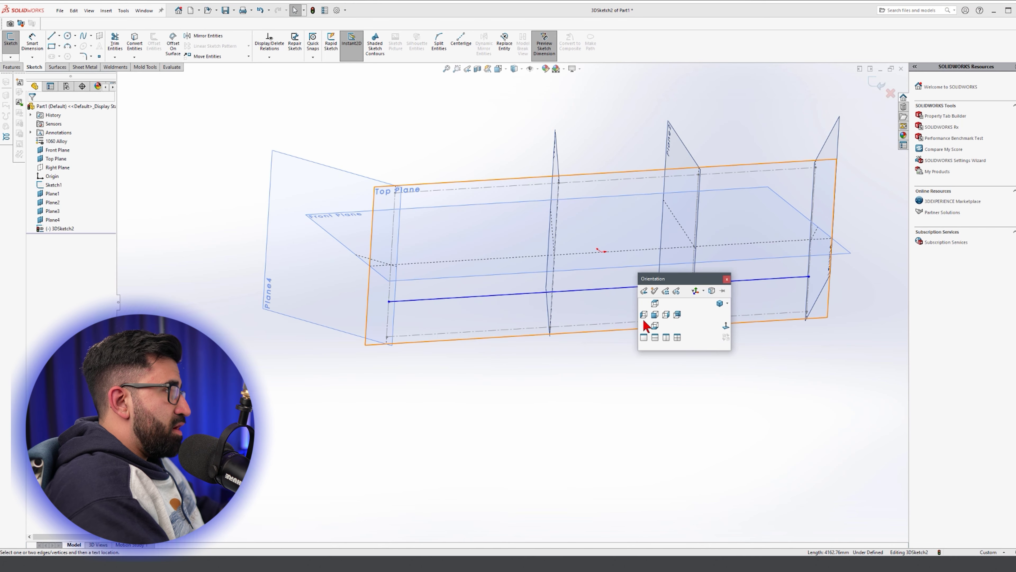
# Draw a second lengthwise line on the Top Plane from the Plane1 base line to the Plane4 base line, about 270 mm across the centerline
pyautogui.click(727, 325)
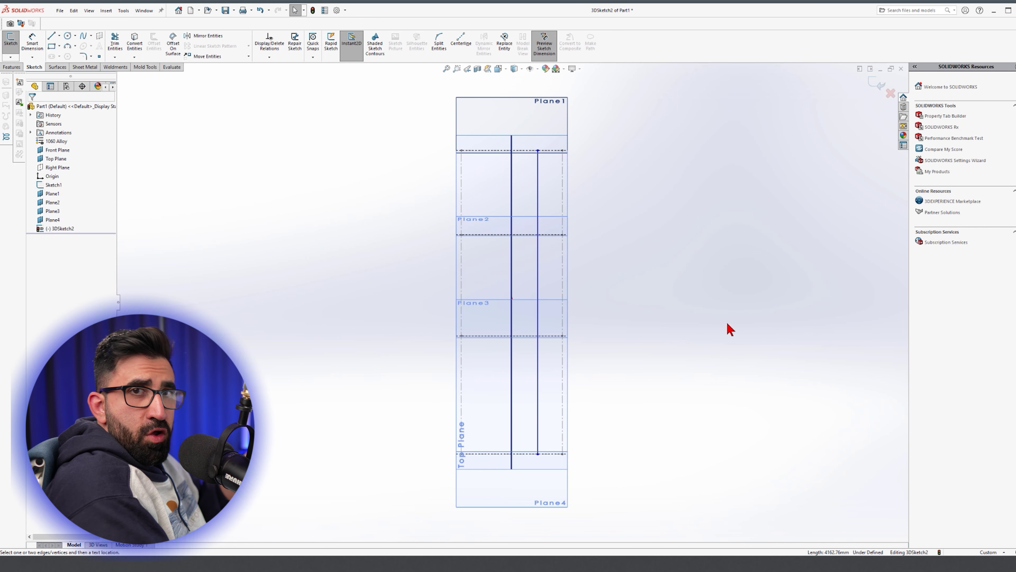
pyautogui.click(488, 151)
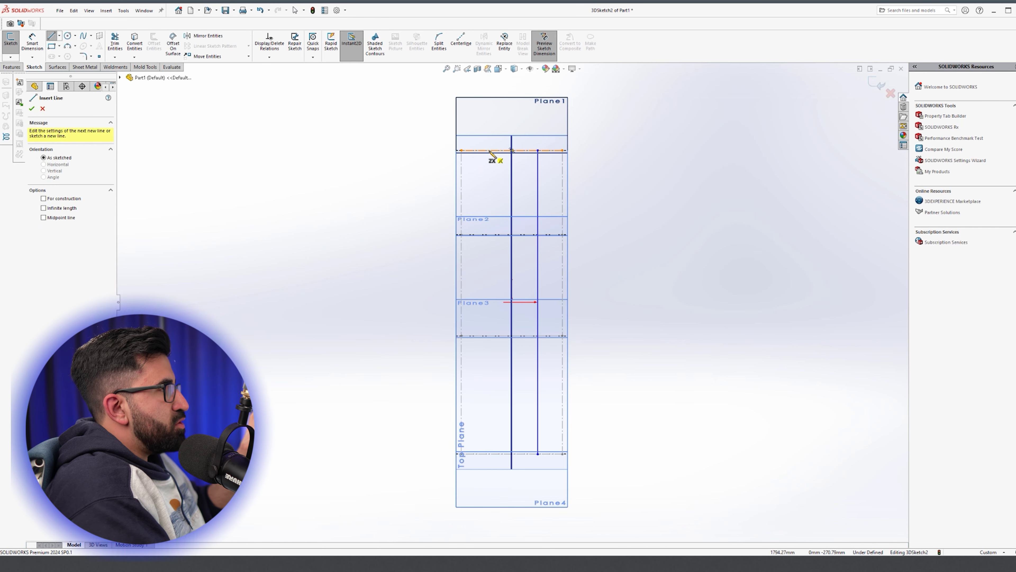
pyautogui.scroll(2, 484, 425)
pyautogui.click(497, 417)
pyautogui.press('Escape')
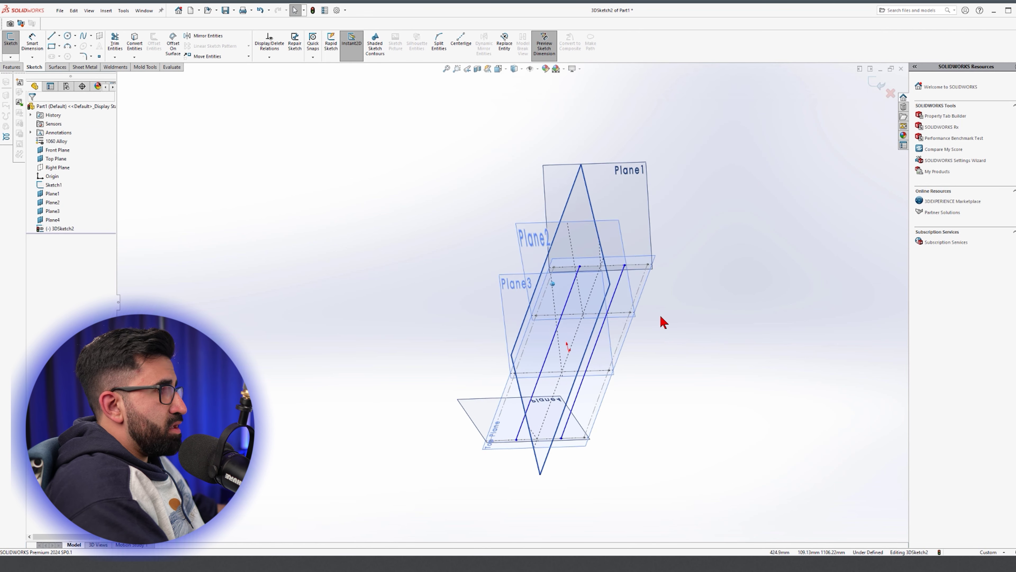
# Make the Plane4-end points of the two lengthwise lines symmetric about the Front Plane
pyautogui.moveTo(768, 285)
pyautogui.mouseDown()
pyautogui.moveTo(757, 324)
pyautogui.moveTo(744, 302)
pyautogui.moveTo(767, 283)
pyautogui.mouseUp()
pyautogui.moveTo(375, 432); pyautogui.dragTo(402, 389)
pyautogui.moveTo(421, 458); pyautogui.dragTo(441, 442)
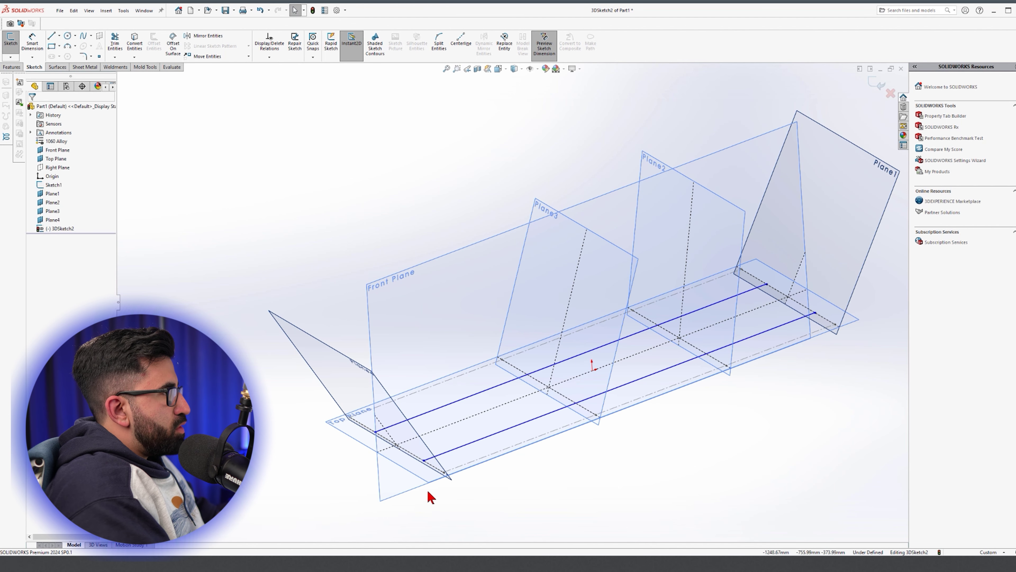
pyautogui.click(424, 461)
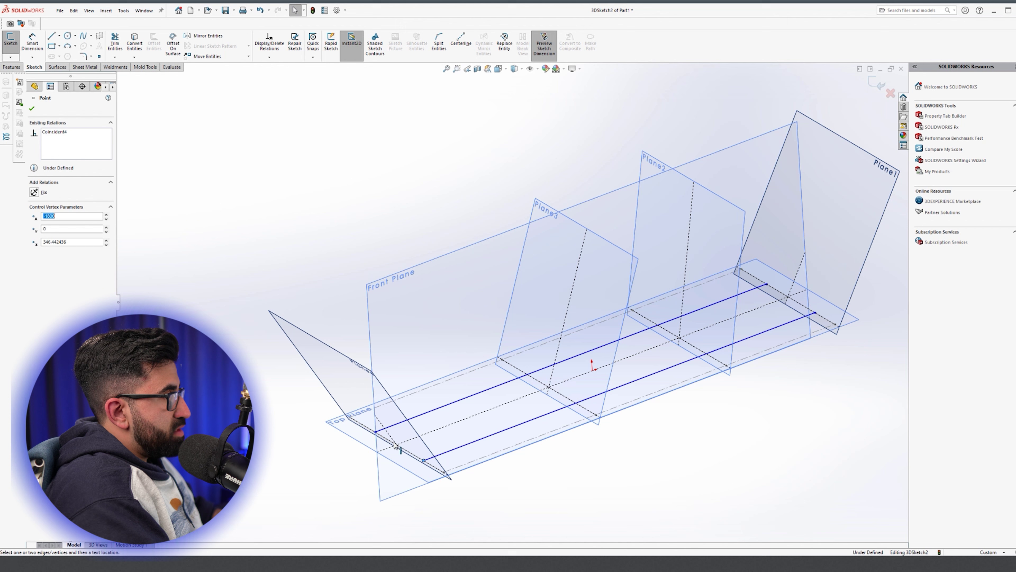
pyautogui.keyDown('ctrl'); pyautogui.click(376, 432); pyautogui.keyUp('ctrl')
pyautogui.keyDown('ctrl'); pyautogui.click(424, 281); pyautogui.keyUp('ctrl')
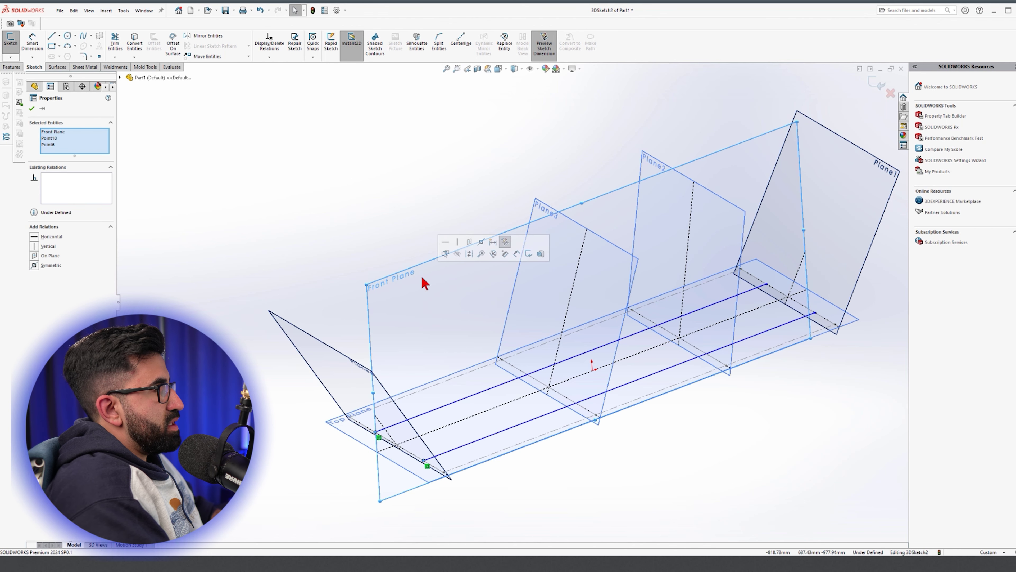
pyautogui.click(481, 241)
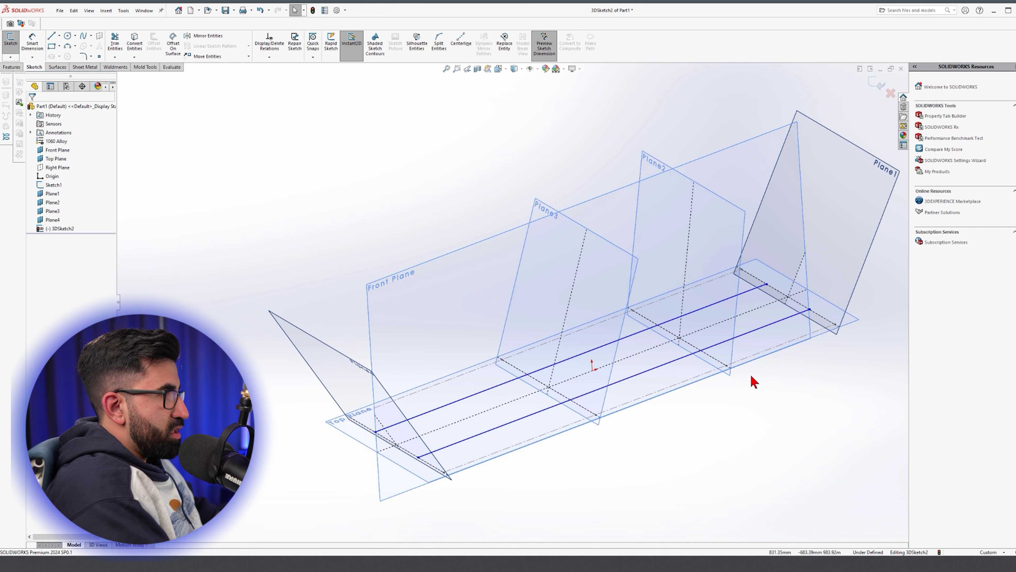
# Move the symmetric lengthwise lines closer together toward the Front Plane
pyautogui.click(591, 359)
pyautogui.moveTo(608, 319)
pyautogui.mouseDown()
pyautogui.moveTo(722, 392)
pyautogui.moveTo(561, 282)
pyautogui.moveTo(638, 301)
pyautogui.moveTo(629, 290)
pyautogui.mouseUp()
pyautogui.click(753, 426)
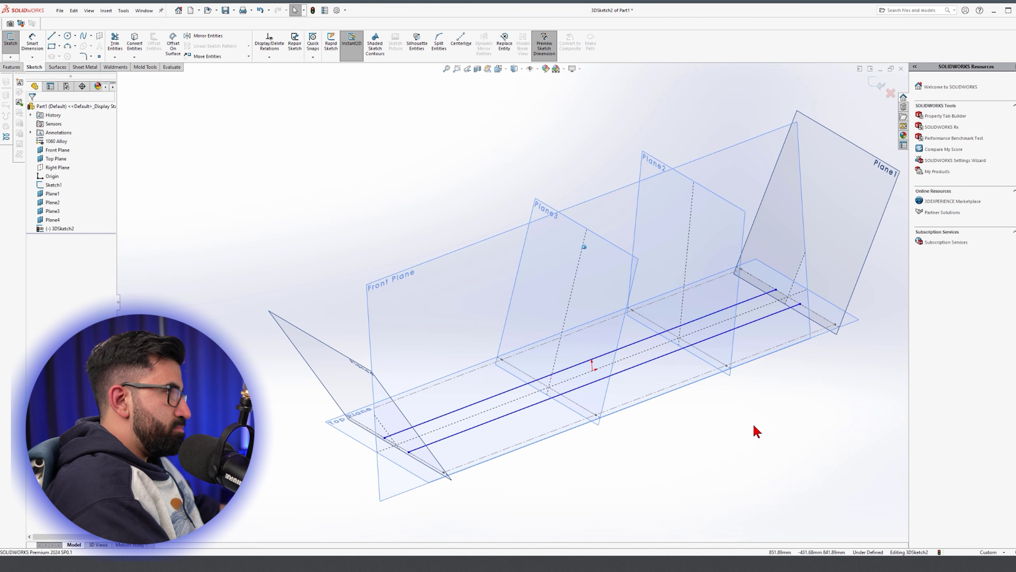
# Draw two shorter lines between the Plane2 and Plane3 base lines, one outside each lengthwise line, about 490 mm off the centerline
pyautogui.press('space')
pyautogui.click(795, 466)
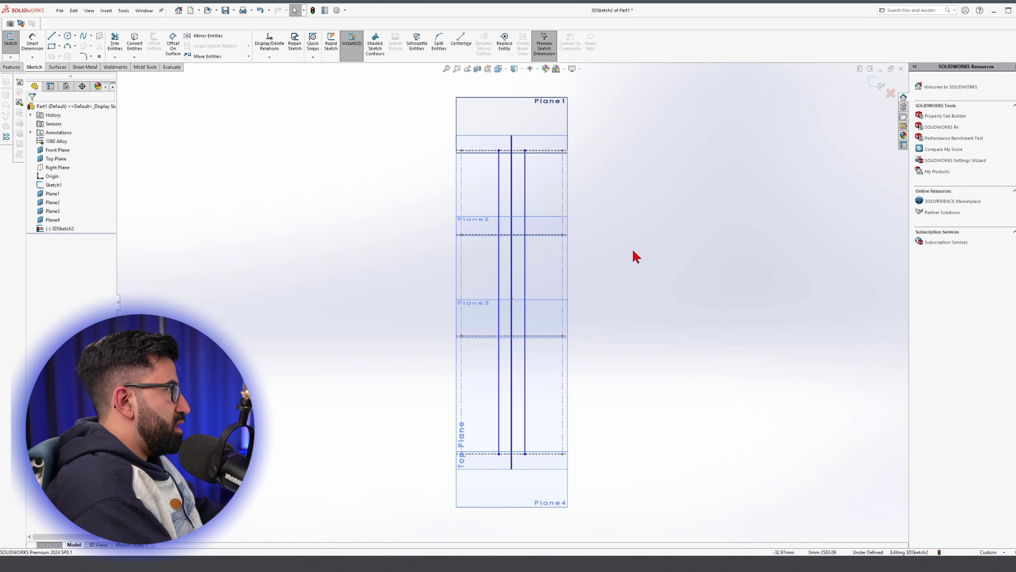
pyautogui.press('l')
pyautogui.scroll(-3, 497, 255)
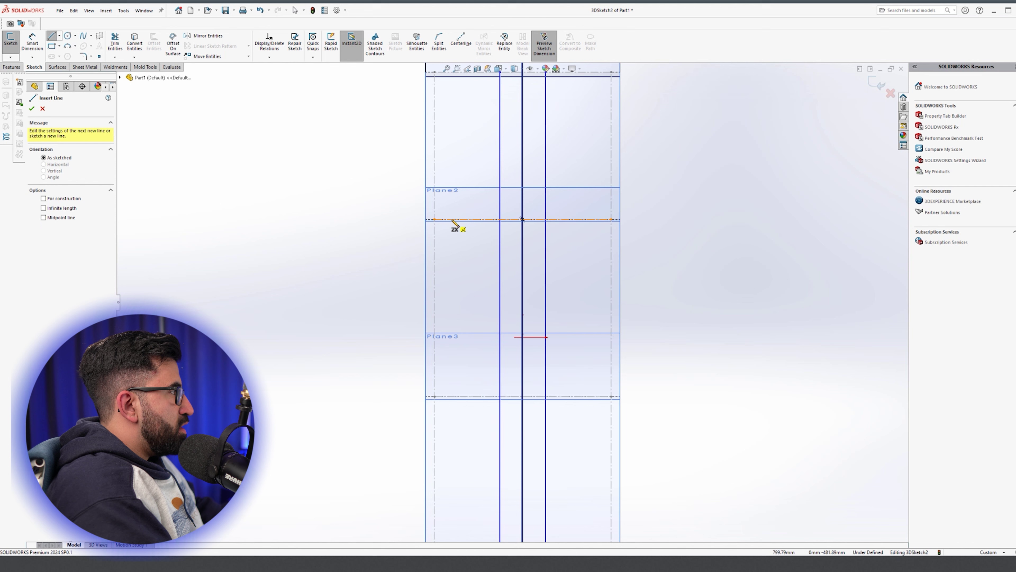
pyautogui.click(452, 219)
pyautogui.click(452, 396)
pyautogui.press('Escape')
pyautogui.press('l')
pyautogui.click(596, 219)
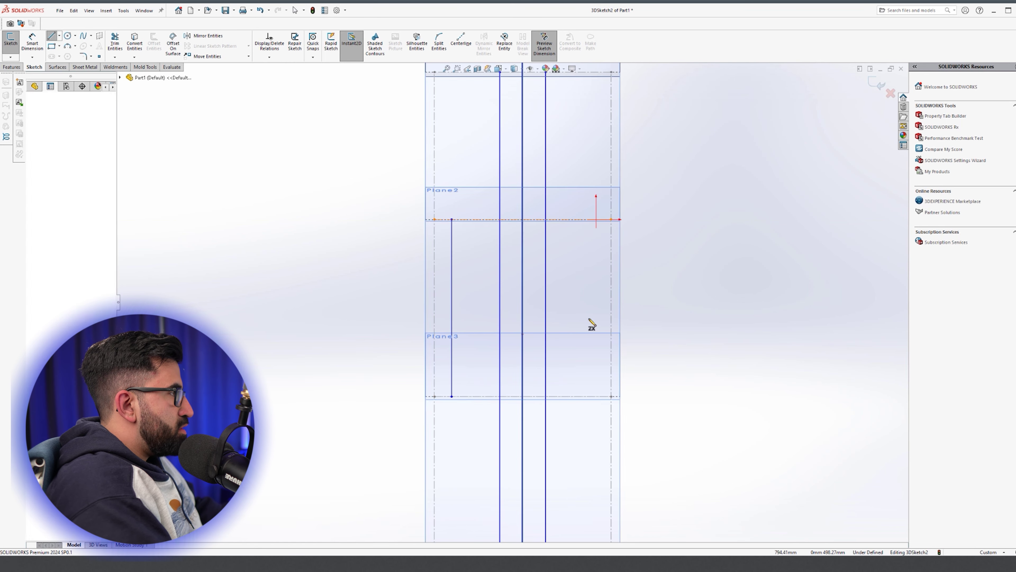
pyautogui.click(596, 396)
pyautogui.press('Escape')
# Make the Plane3-end points of the two shorter lines symmetric about the Front Plane
pyautogui.moveTo(688, 336); pyautogui.dragTo(560, 321, button='middle')
pyautogui.click(514, 313)
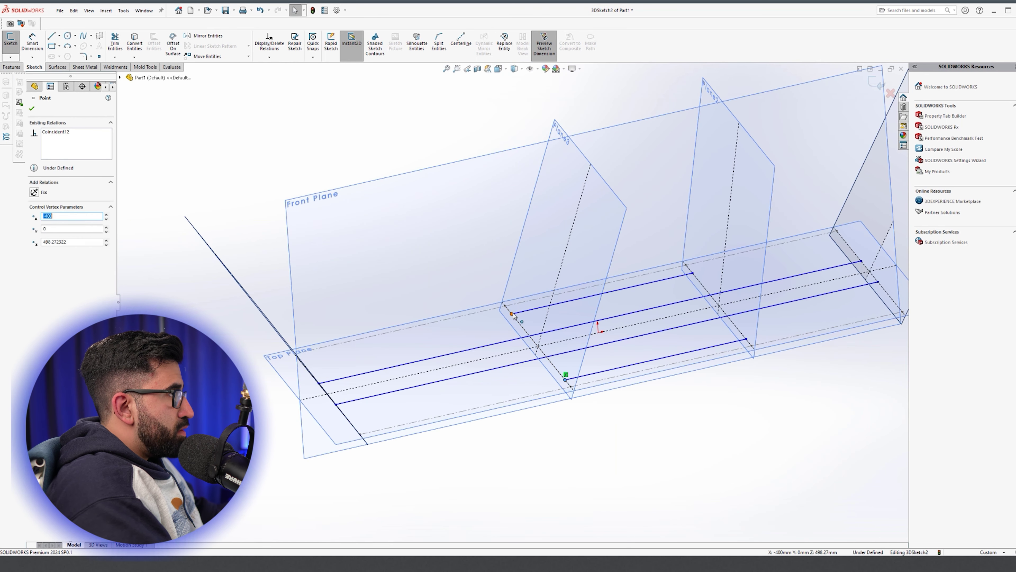
pyautogui.keyDown('ctrl'); pyautogui.click(431, 181); pyautogui.keyUp('ctrl')
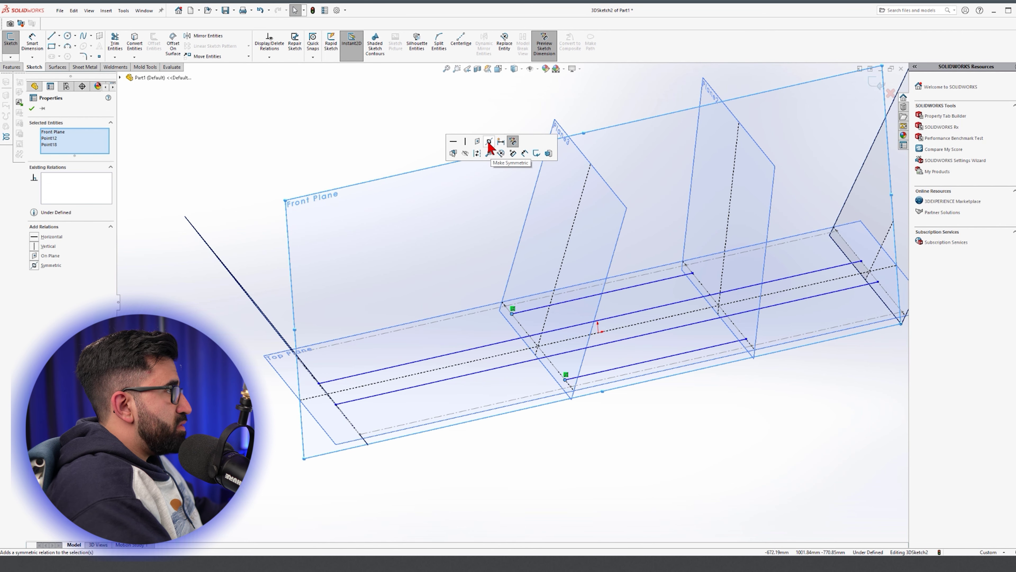
pyautogui.click(489, 145)
pyautogui.click(685, 445)
# Inspect the lengthwise and shorter base lines from several directions, including from above and around Plane1
pyautogui.moveTo(674, 363); pyautogui.dragTo(746, 408, button='middle')
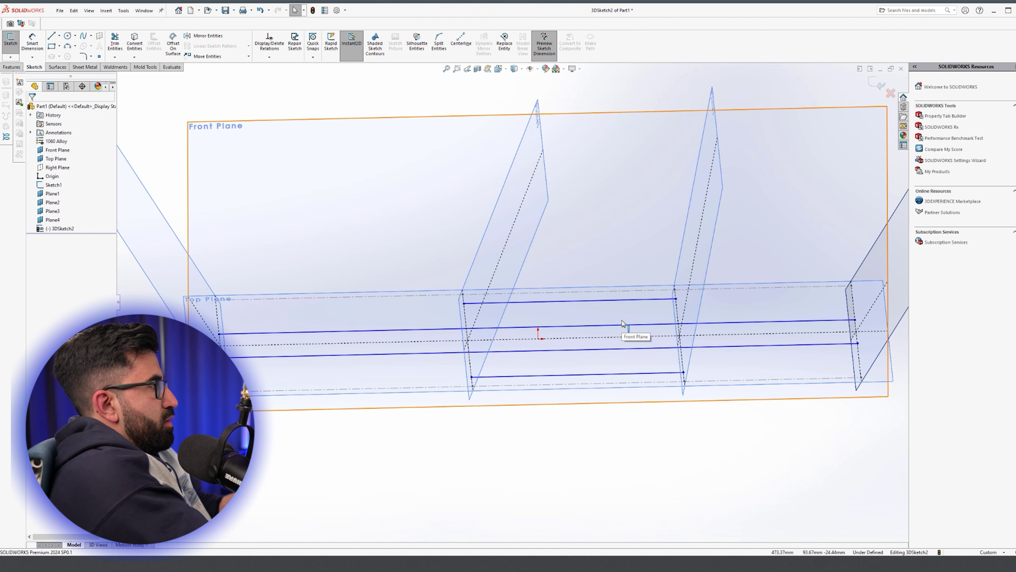
pyautogui.moveTo(622, 321); pyautogui.dragTo(711, 371, button='middle')
pyautogui.press('space')
pyautogui.click(782, 410)
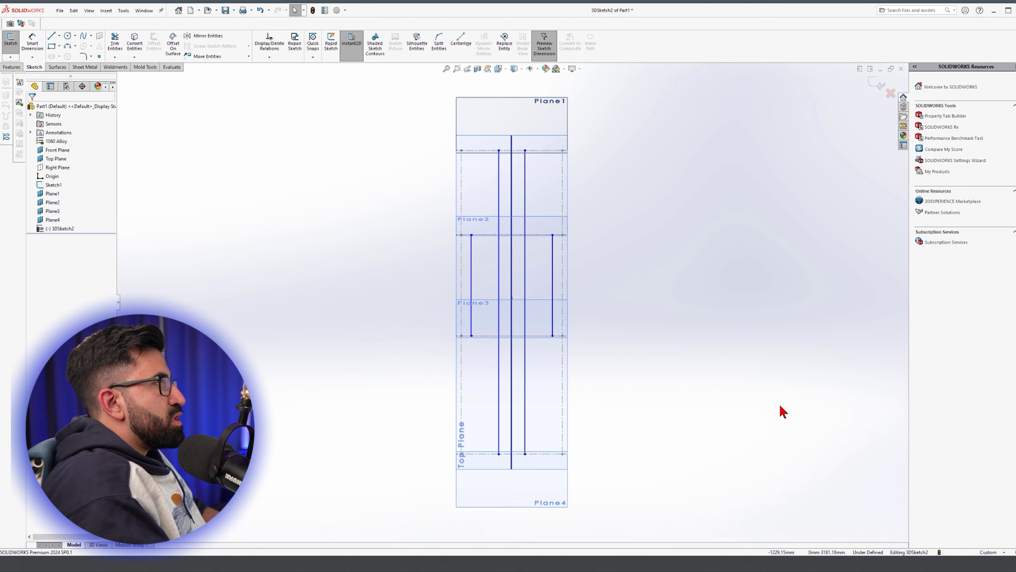
pyautogui.scroll(-5, 476, 144)
pyautogui.moveTo(714, 354); pyautogui.dragTo(623, 500, button='middle')
pyautogui.click(662, 393)
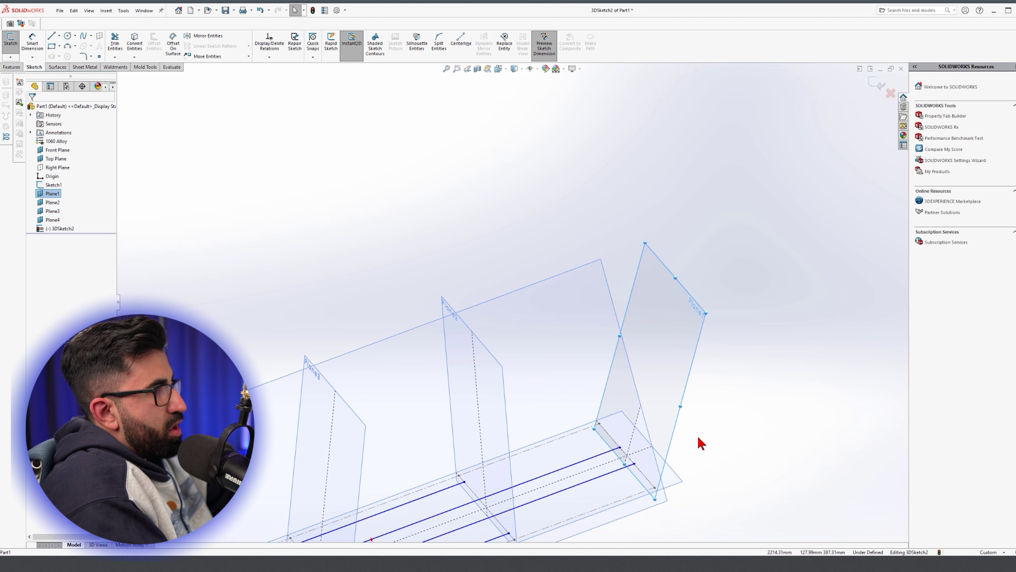
pyautogui.click(766, 426)
# Display the 3D sketch in Four View, with Front, Left, Top and three-dimensional views side by side
pyautogui.press('space')
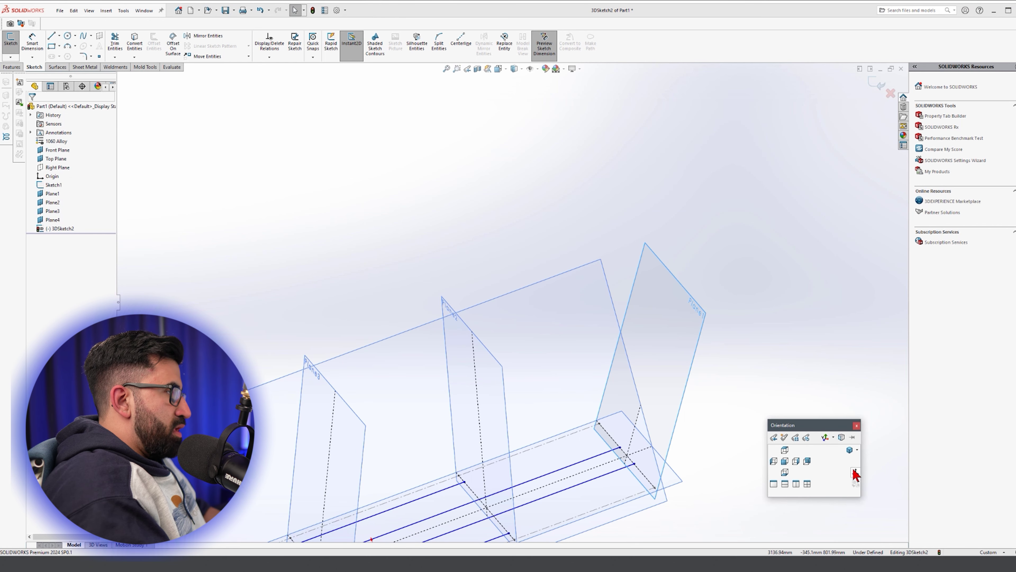
pyautogui.press('space')
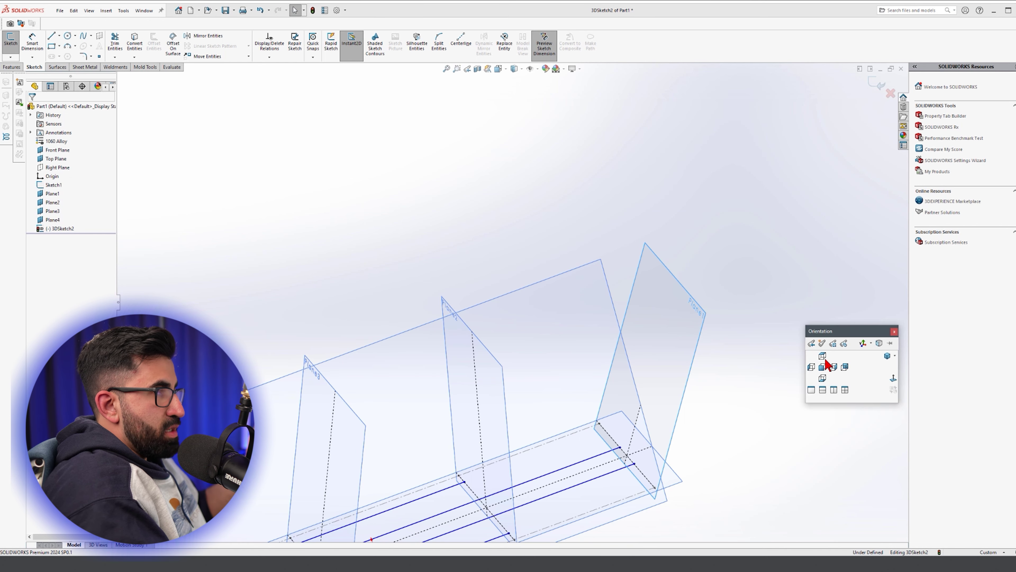
pyautogui.click(844, 390)
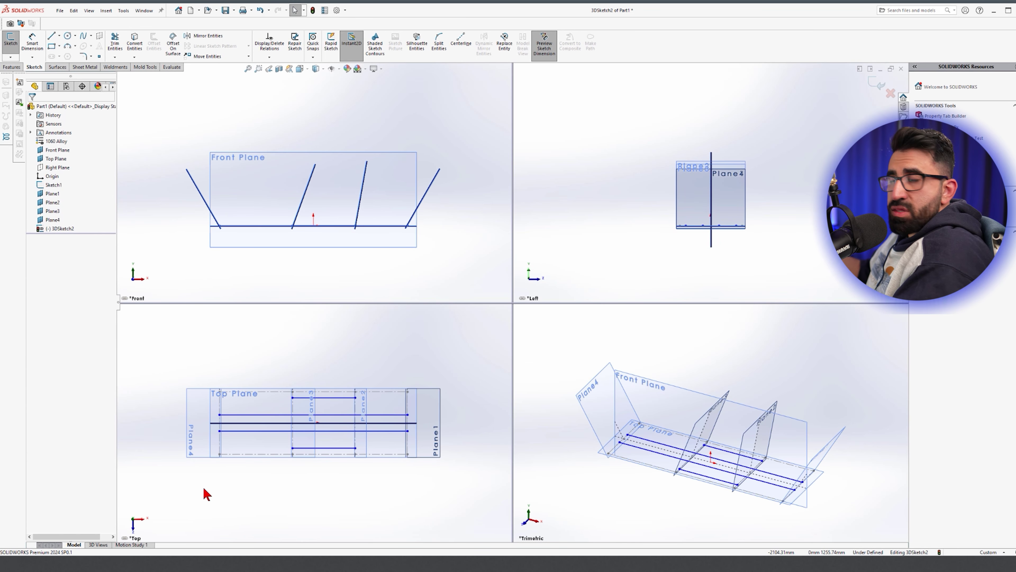
pyautogui.moveTo(699, 523); pyautogui.dragTo(747, 442, button='middle')
pyautogui.scroll(-5, 691, 419)
pyautogui.moveTo(691, 420); pyautogui.dragTo(700, 446, button='middle')
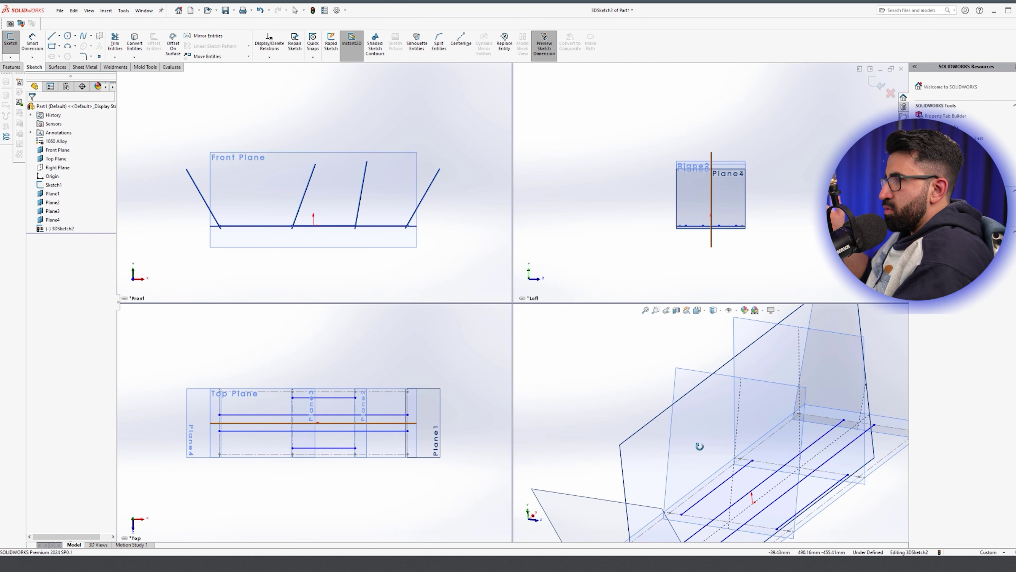
# Draw a rising line about 969 mm long from the Plane1 end of one lengthwise line, parallel to the Front Plane
pyautogui.press('l')
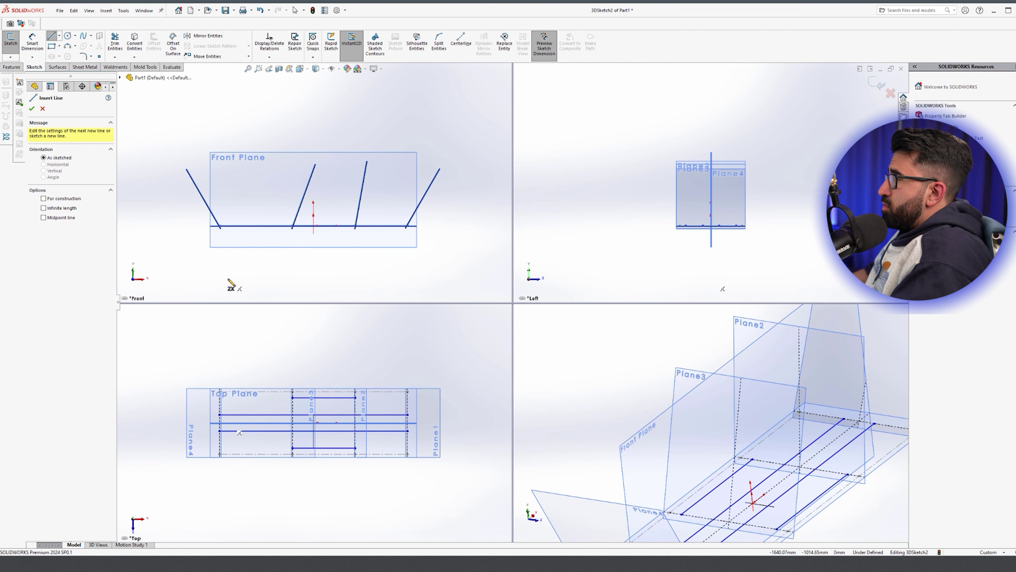
pyautogui.scroll(-5, 347, 413)
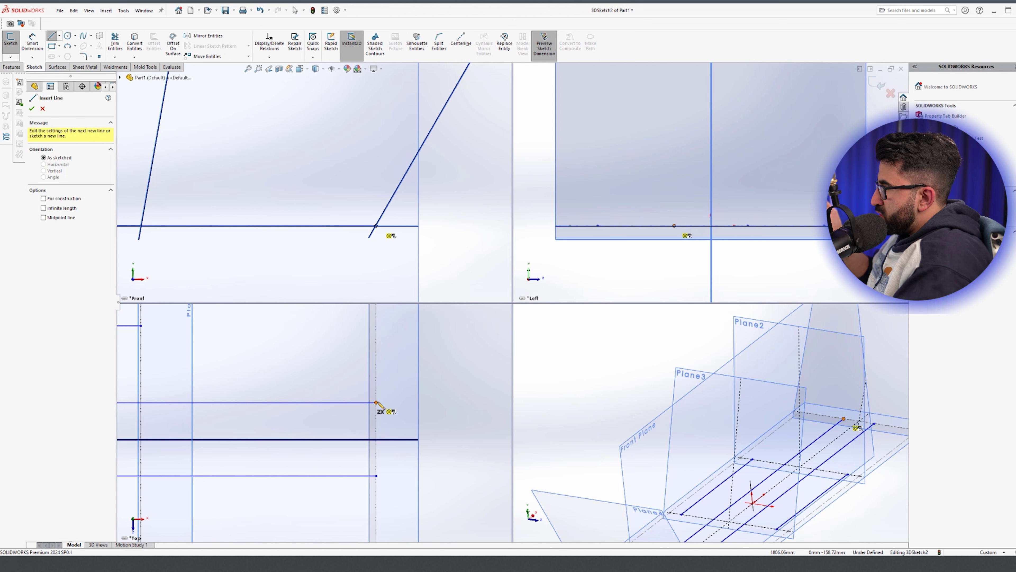
pyautogui.click(376, 402)
pyautogui.scroll(7, 379, 407)
pyautogui.scroll(-5, 368, 417)
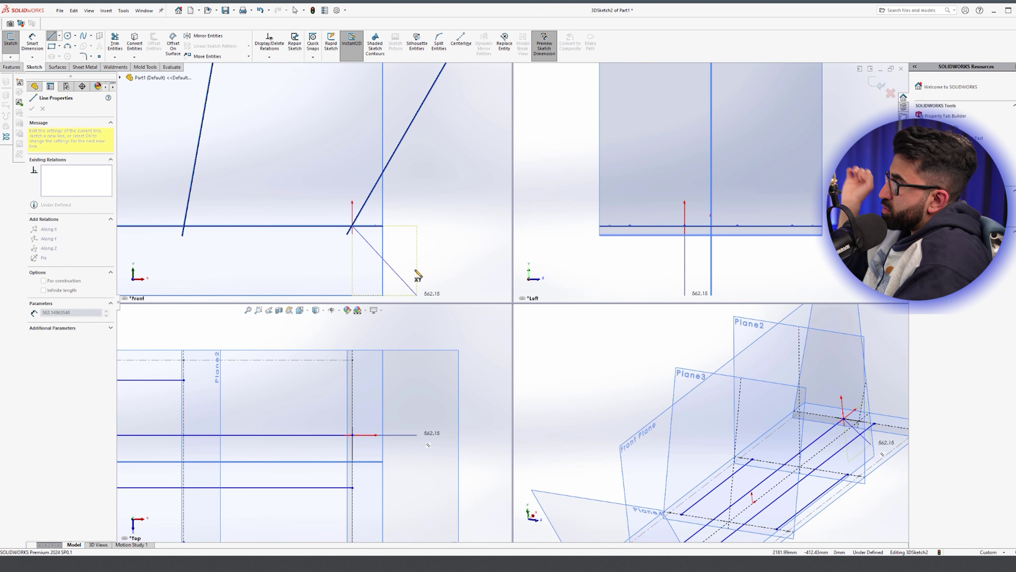
pyautogui.scroll(1, 408, 216)
pyautogui.scroll(-2, 394, 95)
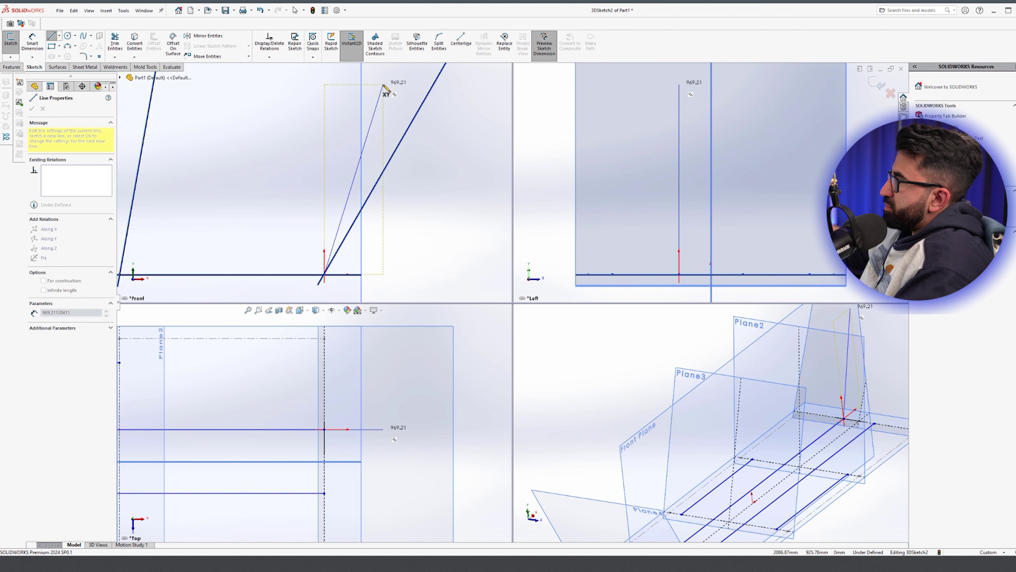
pyautogui.click(383, 85)
pyautogui.press('Escape')
# Draw a second rising line from the Plane1 end of the other lengthwise line, parallel to the Front Plane
pyautogui.press('l')
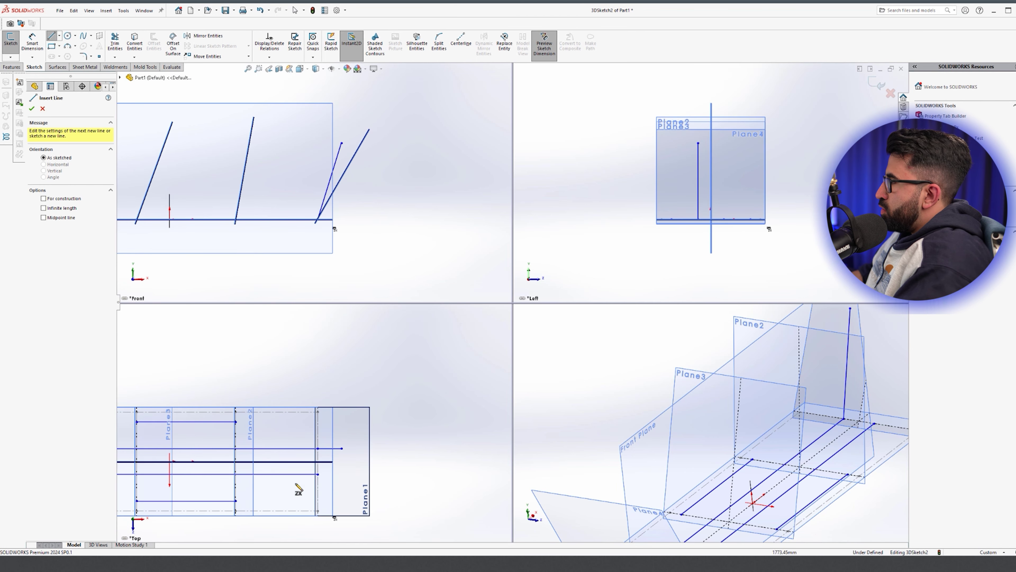
pyautogui.scroll(-1, 360, 225)
pyautogui.click(385, 438)
pyautogui.scroll(2, 397, 200)
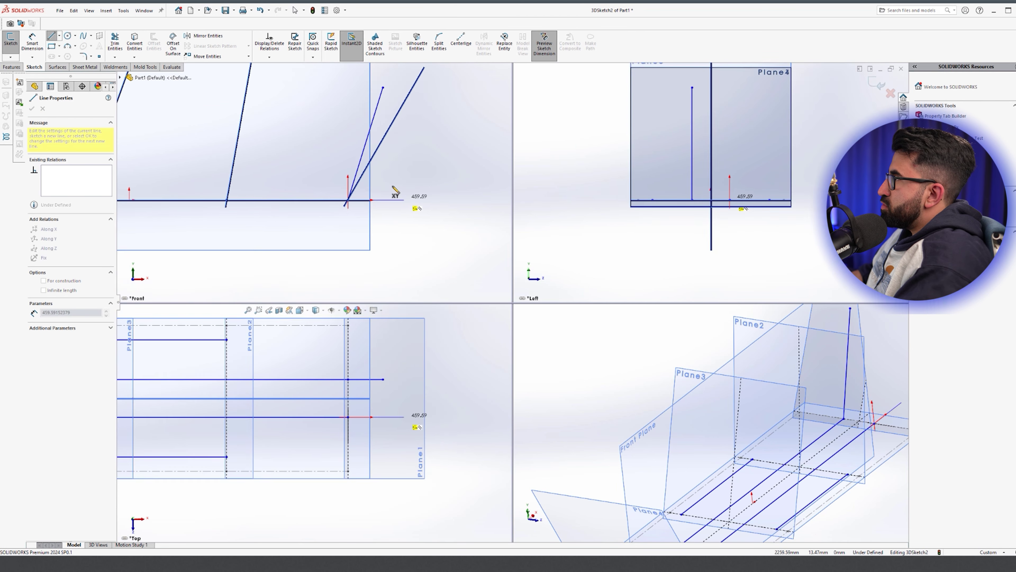
pyautogui.click(481, 116)
pyautogui.press('Escape')
# Spread the free upper endpoints of the two rising lines outward, away from the Front Plane
pyautogui.scroll(3, 728, 172)
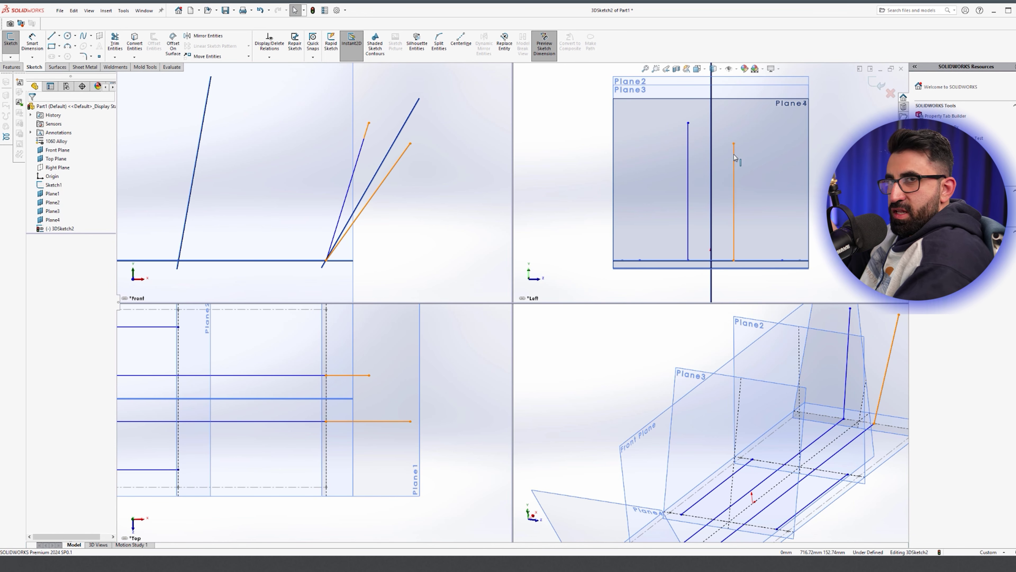
pyautogui.moveTo(734, 143); pyautogui.dragTo(772, 145)
pyautogui.moveTo(688, 125); pyautogui.dragTo(632, 135)
pyautogui.click(500, 242)
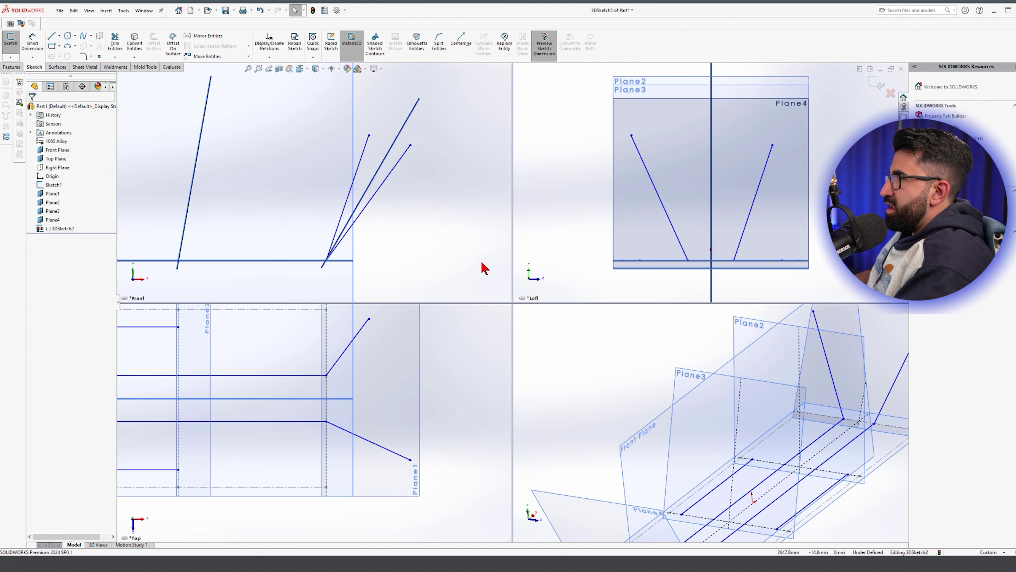
# Add an On Plane relation between the upper endpoints of both rising lines and Plane1
pyautogui.scroll(2, 482, 262)
pyautogui.scroll(5, 648, 439)
pyautogui.scroll(-4, 783, 431)
pyautogui.moveTo(784, 431); pyautogui.dragTo(698, 408, button='middle')
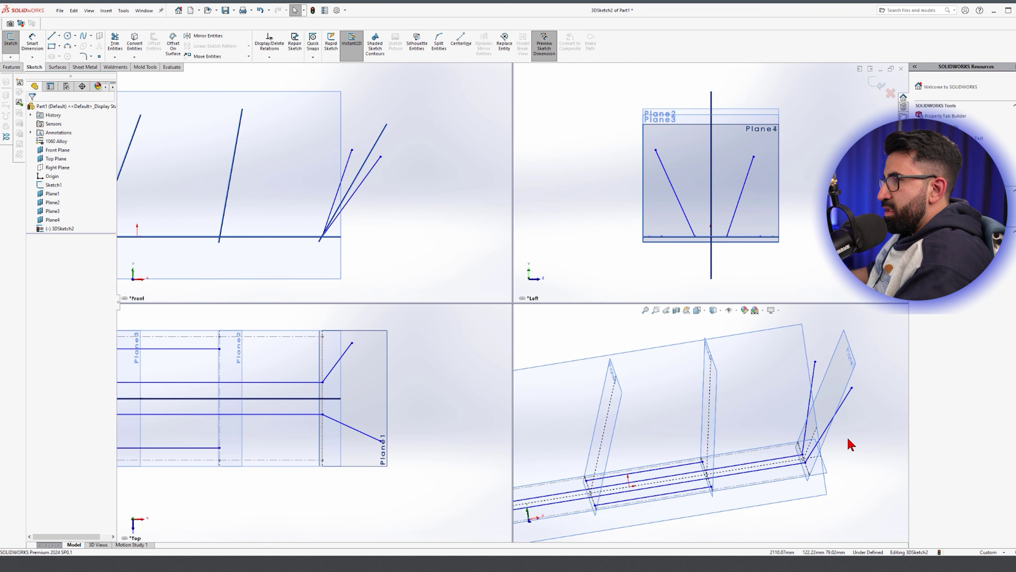
pyautogui.scroll(-4, 840, 420)
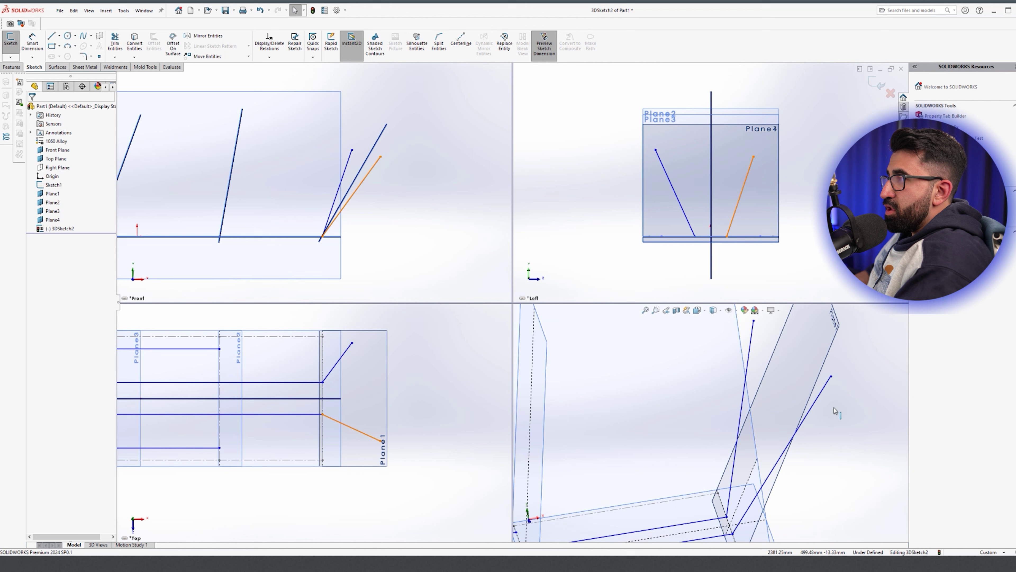
pyautogui.click(381, 157)
pyautogui.keyDown('ctrl'); pyautogui.click(352, 151); pyautogui.keyUp('ctrl')
pyautogui.keyDown('ctrl'); pyautogui.click(376, 143); pyautogui.keyUp('ctrl')
pyautogui.click(429, 112)
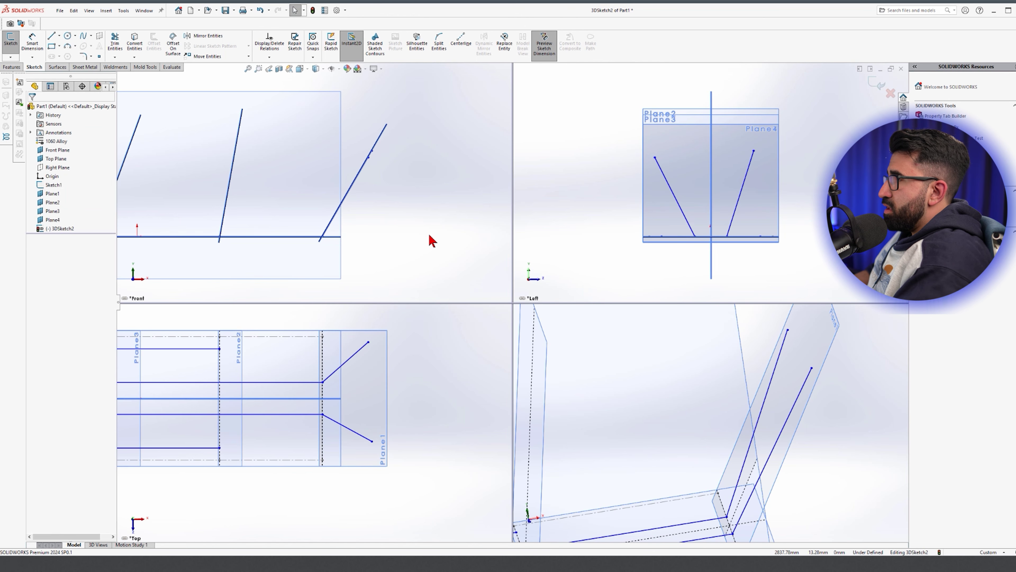
# Make the upper endpoints of the two rising lines symmetric about the Front Plane
pyautogui.moveTo(823, 385); pyautogui.dragTo(698, 424, button='middle')
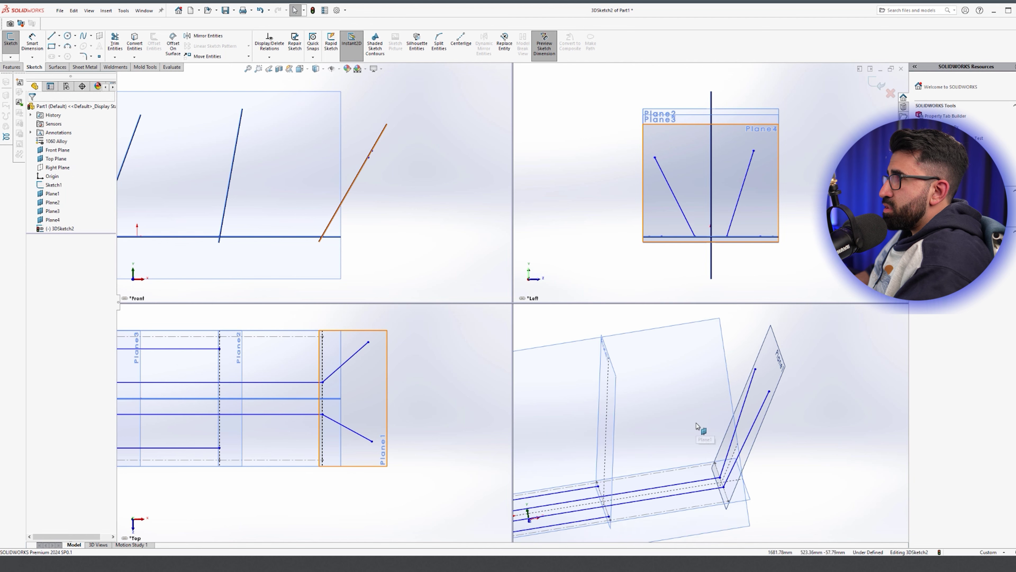
pyautogui.click(754, 151)
pyautogui.keyDown('ctrl'); pyautogui.click(655, 157); pyautogui.keyUp('ctrl')
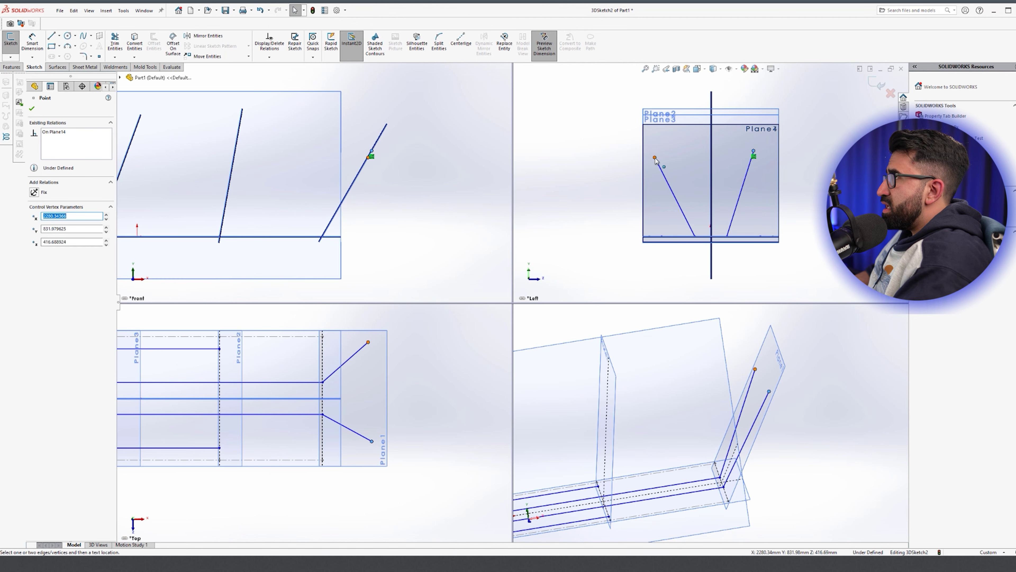
pyautogui.keyDown('ctrl'); pyautogui.click(340, 123); pyautogui.keyUp('ctrl')
pyautogui.click(390, 80)
# Move the symmetric upper endpoints lower along Plane1 to shorten both rising lines
pyautogui.moveTo(790, 427); pyautogui.dragTo(804, 396, button='middle')
pyautogui.moveTo(809, 363)
pyautogui.mouseDown()
pyautogui.moveTo(784, 352)
pyautogui.moveTo(834, 381)
pyautogui.moveTo(779, 413)
pyautogui.mouseUp()
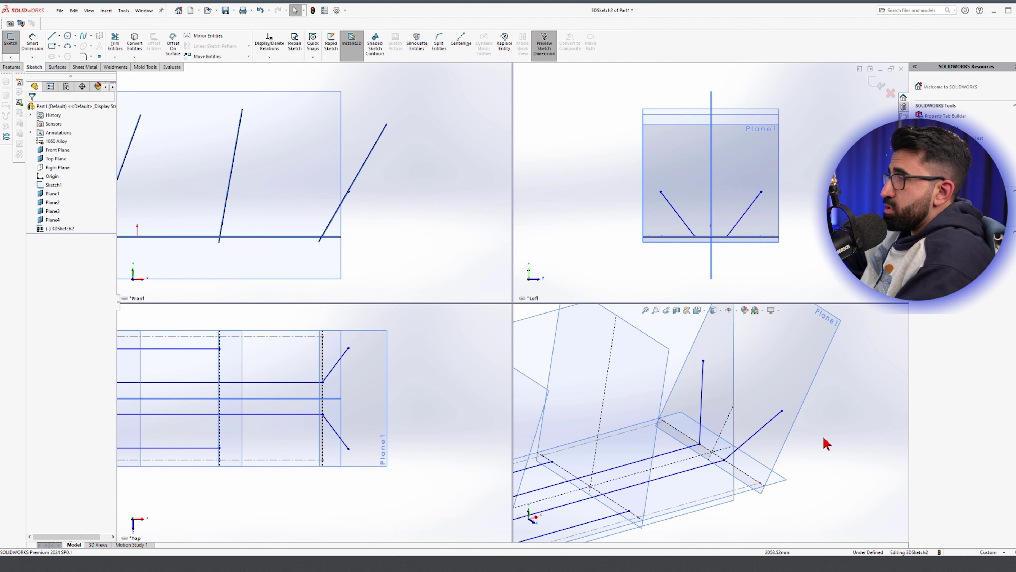
pyautogui.press('space')
pyautogui.scroll(5, 450, 180)
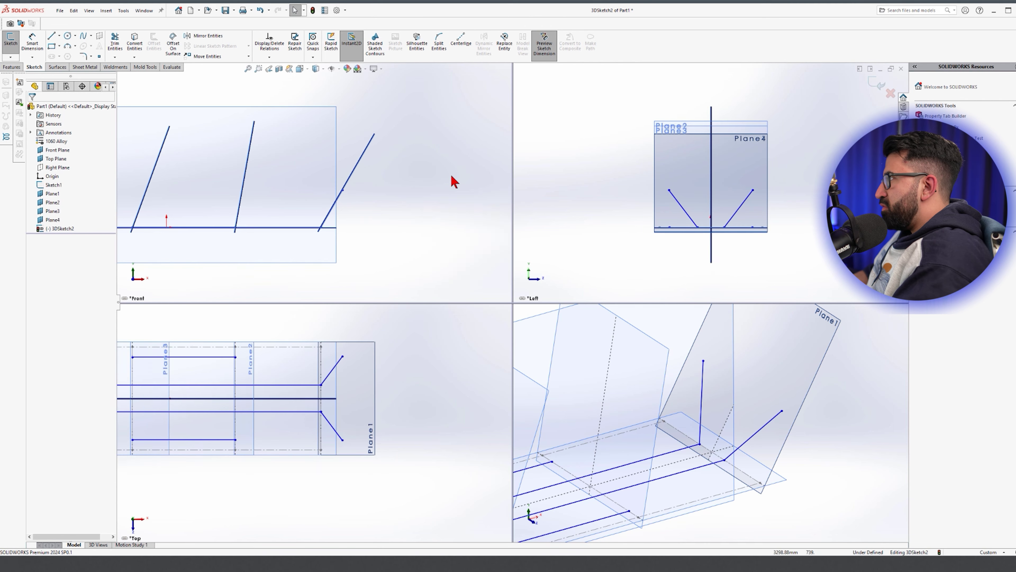
# Draw two rising lines from the endpoints of both long central lines at the Plane4 end
pyautogui.scroll(-7, 460, 371)
pyautogui.click(338, 356)
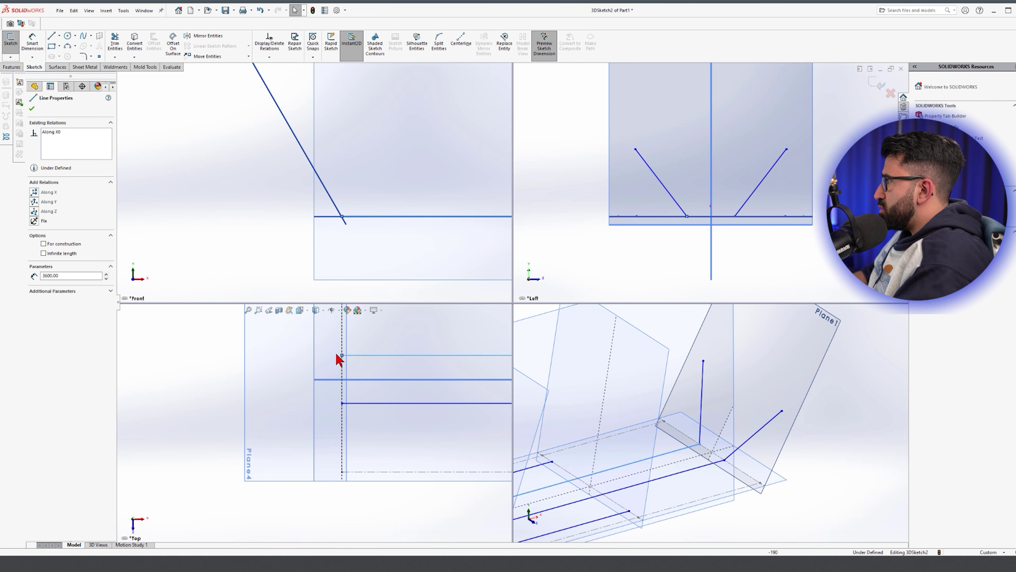
pyautogui.click(342, 355)
pyautogui.scroll(2, 344, 172)
pyautogui.click(299, 116)
pyautogui.press('Escape')
pyautogui.click(374, 214)
pyautogui.press('l')
pyautogui.click(333, 396)
pyautogui.click(257, 125)
pyautogui.press('Escape')
# Try moving the upper endpoint of one Plane4 rising line outward from the Front Plane, and undo the move
pyautogui.click(257, 125)
pyautogui.moveTo(727, 125); pyautogui.dragTo(754, 126)
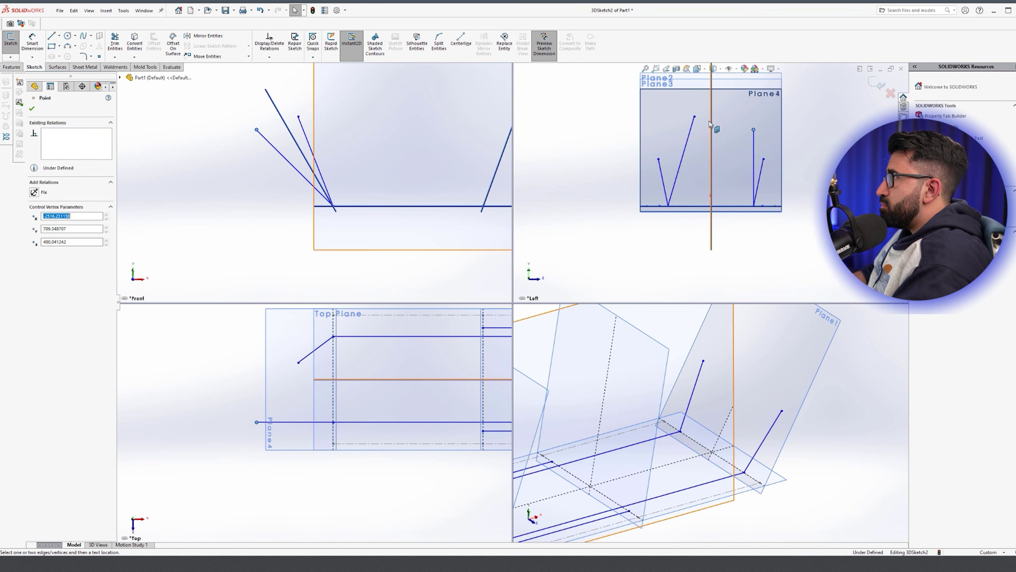
pyautogui.hotkey('ctrl', 'z')
# Add On Plane relations between the new rising lines' upper endpoints and Plane4, and shift one endpoint slightly outward
pyautogui.scroll(4, 585, 454)
pyautogui.scroll(-4, 585, 454)
pyautogui.moveTo(584, 455); pyautogui.dragTo(689, 418, button='middle')
pyautogui.scroll(2, 689, 417)
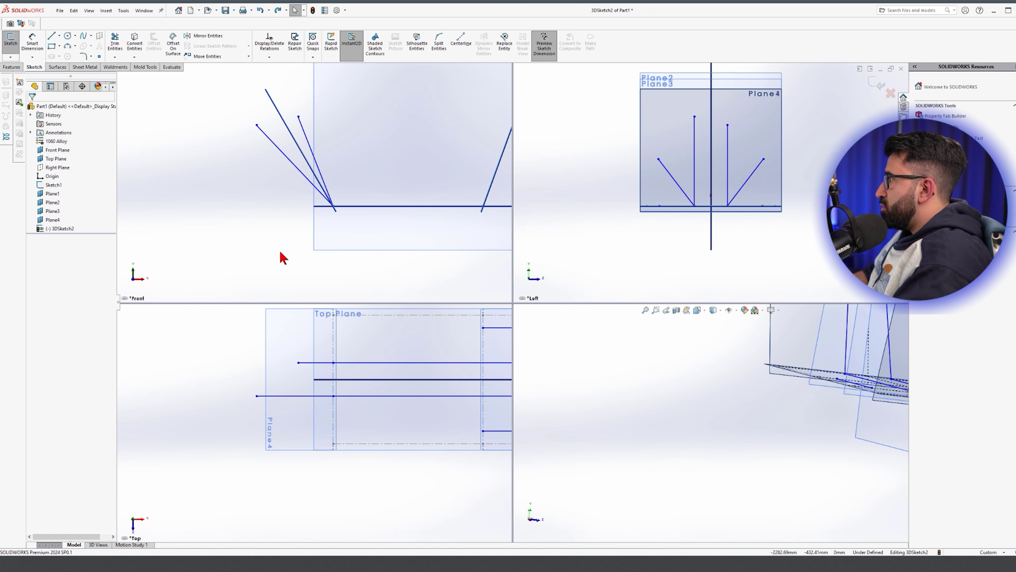
pyautogui.click(278, 110)
pyautogui.keyDown('ctrl'); pyautogui.click(257, 125); pyautogui.keyUp('ctrl')
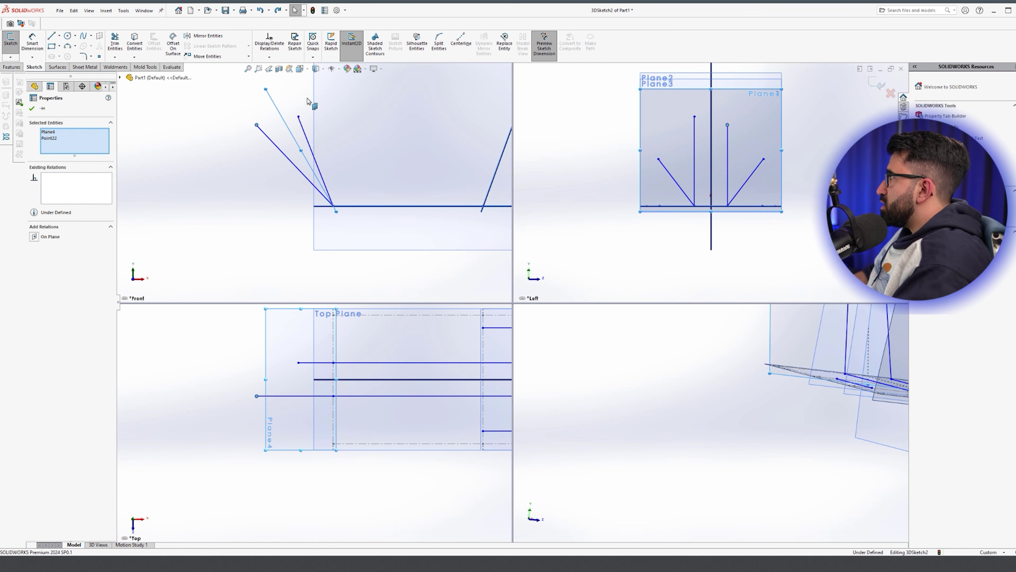
pyautogui.press('Escape')
pyautogui.click(277, 110)
pyautogui.keyDown('ctrl'); pyautogui.click(275, 106); pyautogui.keyUp('ctrl')
pyautogui.click(294, 96)
pyautogui.moveTo(728, 109); pyautogui.dragTo(733, 114)
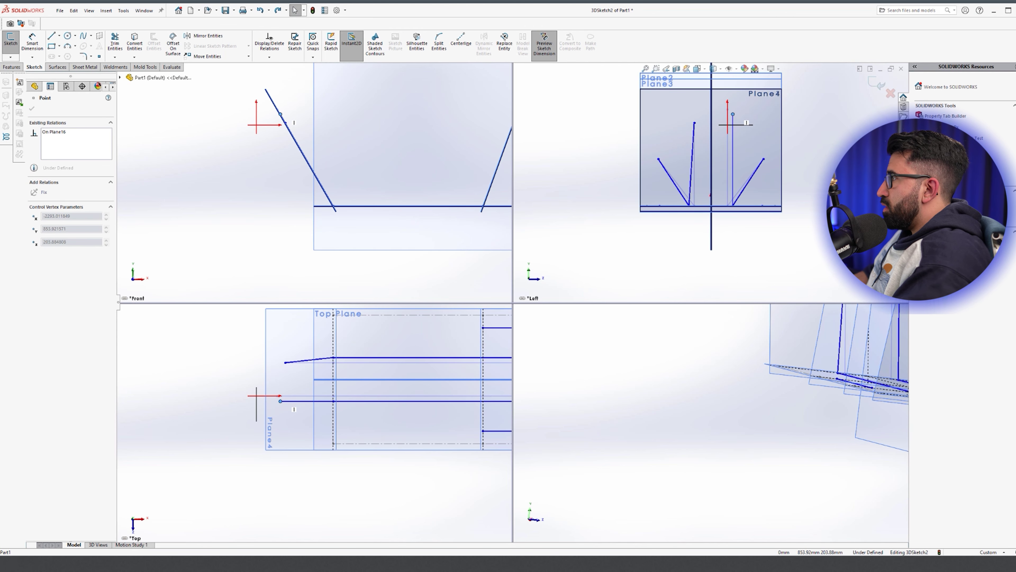
# Dimension the spacing between the two long central lines as 250 mm
pyautogui.scroll(5, 572, 431)
pyautogui.press('d')
pyautogui.click(370, 401)
pyautogui.click(372, 357)
pyautogui.click(230, 384)
pyautogui.write('250')
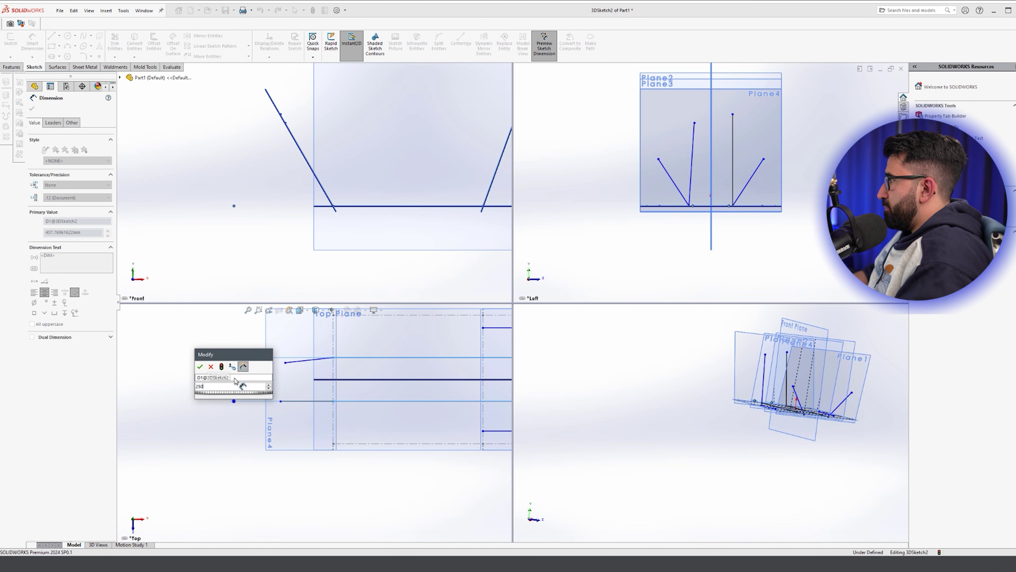
pyautogui.press('Return')
pyautogui.press('Escape')
# Move one Plane4 rising line's upper endpoint outward and delete the existing relation that restricts the other line
pyautogui.moveTo(725, 118)
pyautogui.mouseDown()
pyautogui.moveTo(724, 178)
pyautogui.moveTo(758, 125)
pyautogui.moveTo(668, 133)
pyautogui.moveTo(677, 123)
pyautogui.mouseUp()
pyautogui.click(61, 133)
pyautogui.press('Delete')
# Make the Plane4 rising lines' upper endpoints symmetric about the Front Plane, and move them lower and further apart
pyautogui.click(807, 167)
pyautogui.keyDown('ctrl'); pyautogui.click(754, 124); pyautogui.keyUp('ctrl')
pyautogui.keyDown('ctrl'); pyautogui.click(330, 102); pyautogui.keyUp('ctrl')
pyautogui.click(410, 67)
pyautogui.press('Escape')
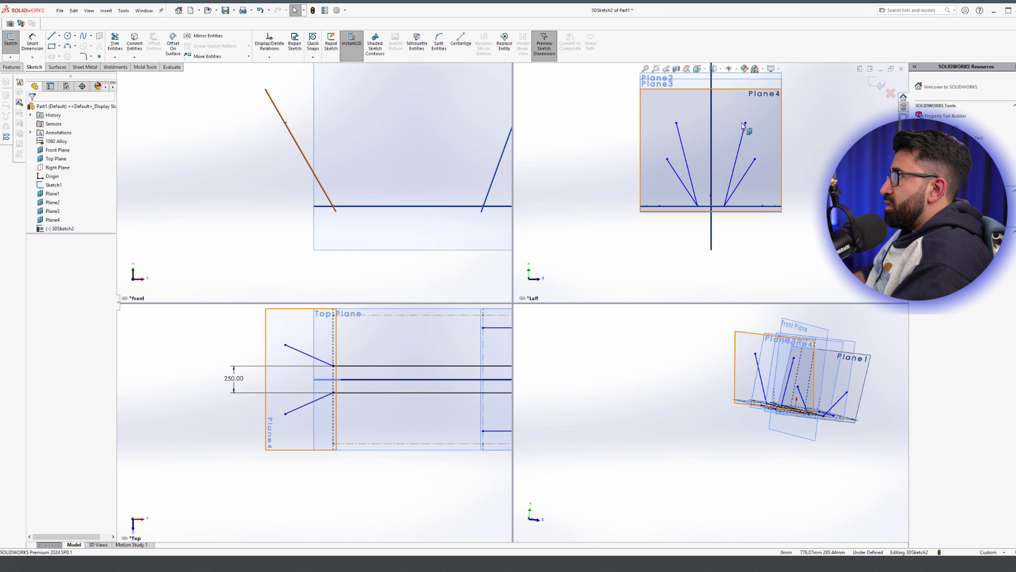
pyautogui.moveTo(751, 163)
pyautogui.mouseDown()
pyautogui.moveTo(759, 171)
pyautogui.moveTo(763, 159)
pyautogui.mouseUp()
# Add an Equal relation between a rising line at Plane4 and the matching rising line at Plane1
pyautogui.press('d')
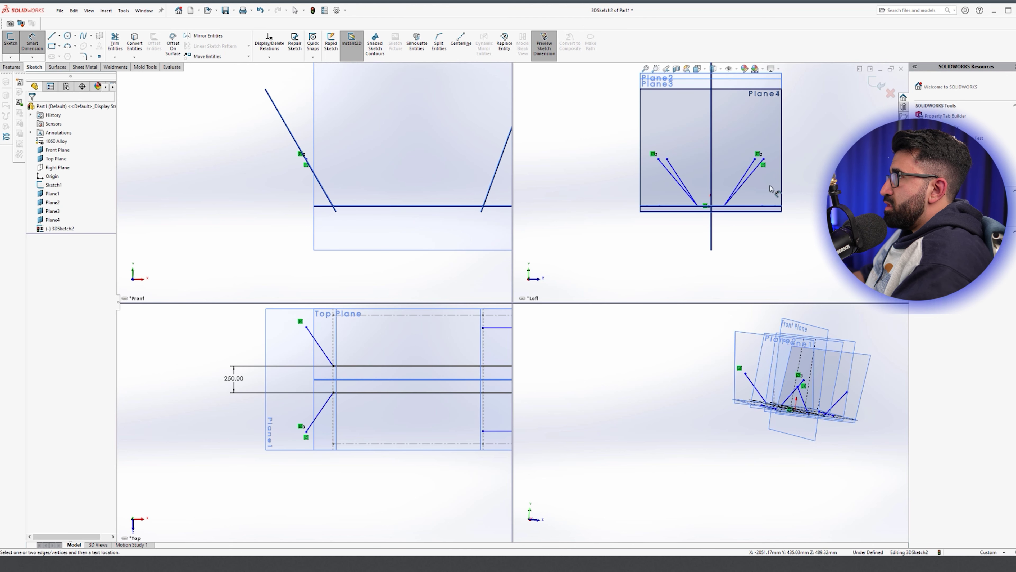
pyautogui.click(755, 170)
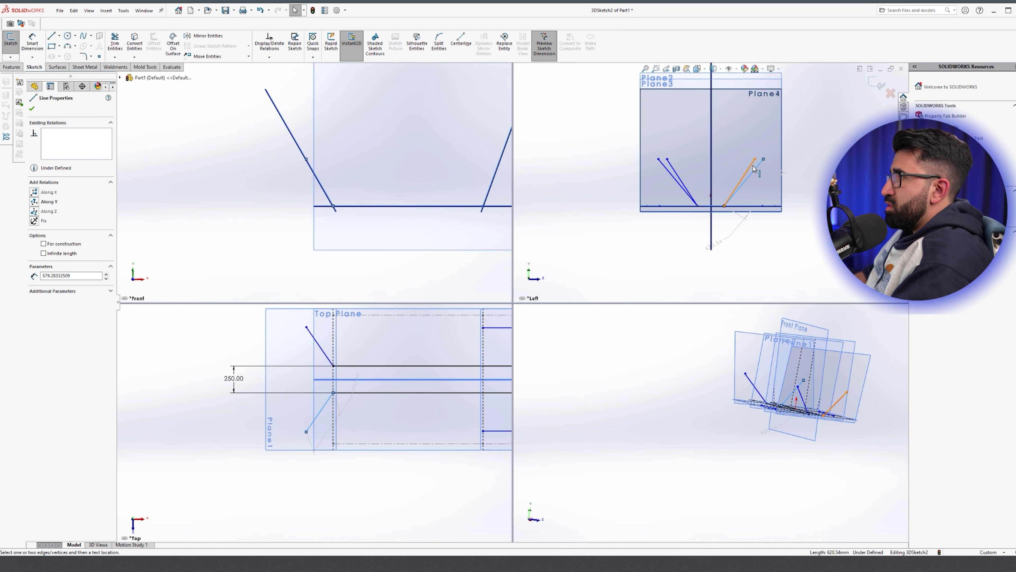
pyautogui.keyDown('ctrl'); pyautogui.click(753, 166); pyautogui.keyUp('ctrl')
pyautogui.scroll(-5, 753, 377)
pyautogui.moveTo(754, 379); pyautogui.dragTo(648, 447, button='middle')
pyautogui.scroll(3, 560, 452)
pyautogui.scroll(-2, 821, 365)
pyautogui.scroll(1, 821, 366)
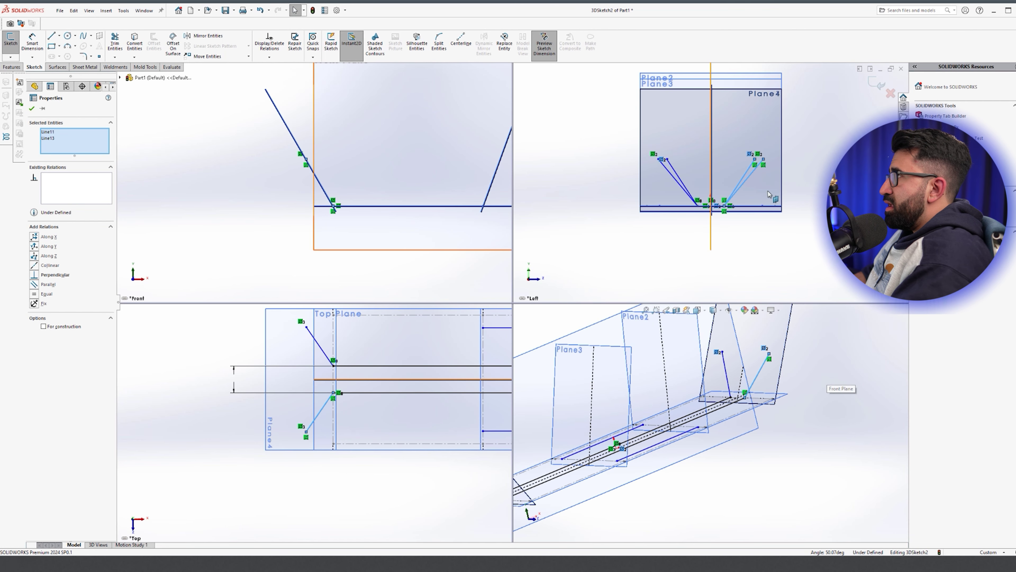
pyautogui.click(34, 295)
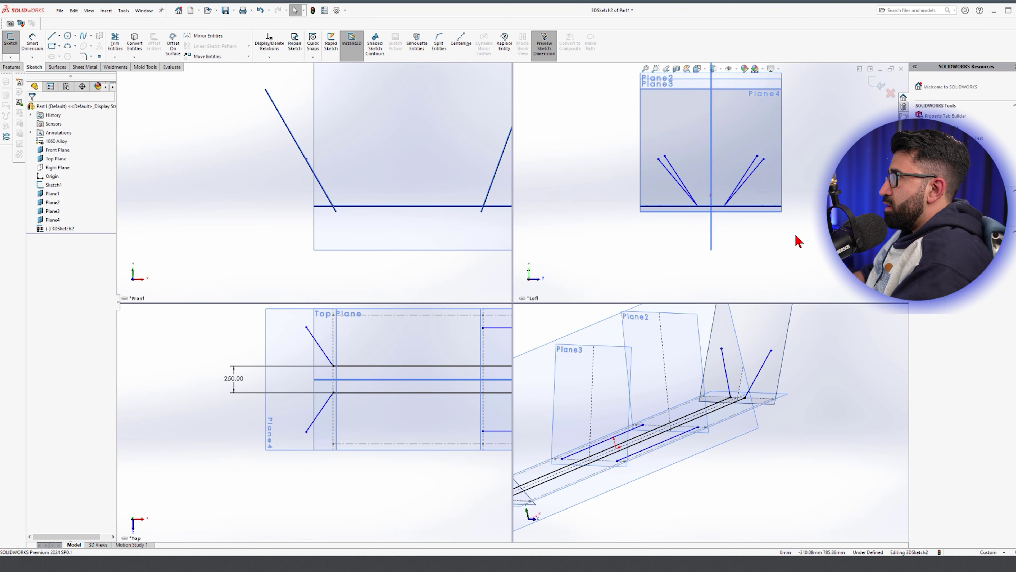
# Dimension the Plane4 rising line's length as 500 mm and the distance between the Plane4 upper endpoints as 600 mm
pyautogui.click(791, 185)
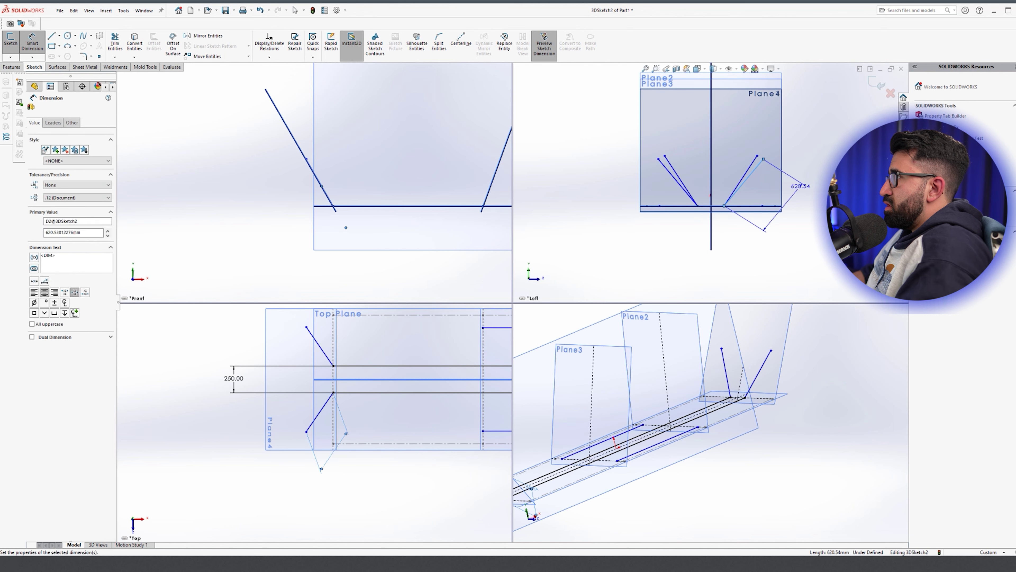
pyautogui.press('Return')
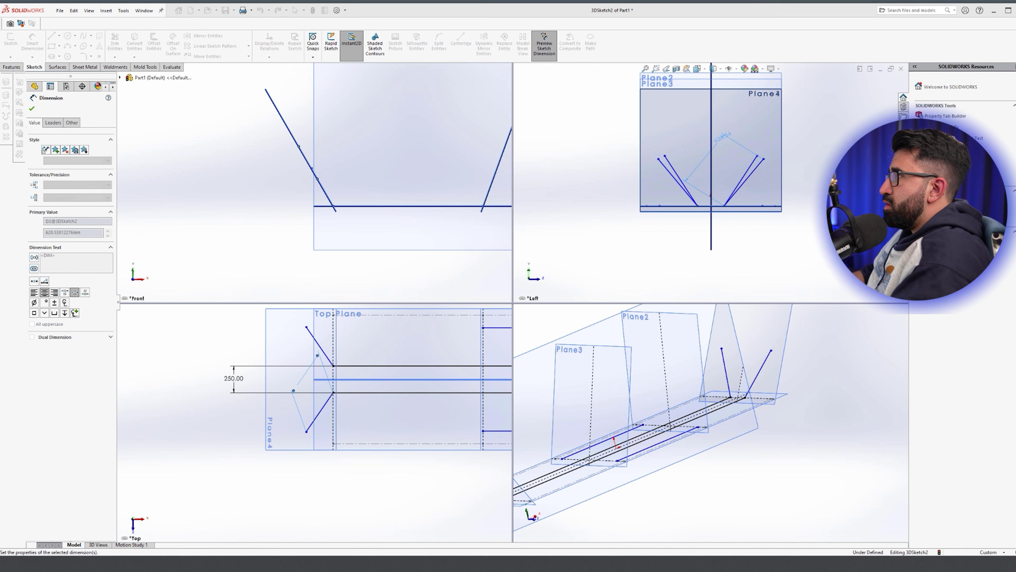
pyautogui.click(756, 168)
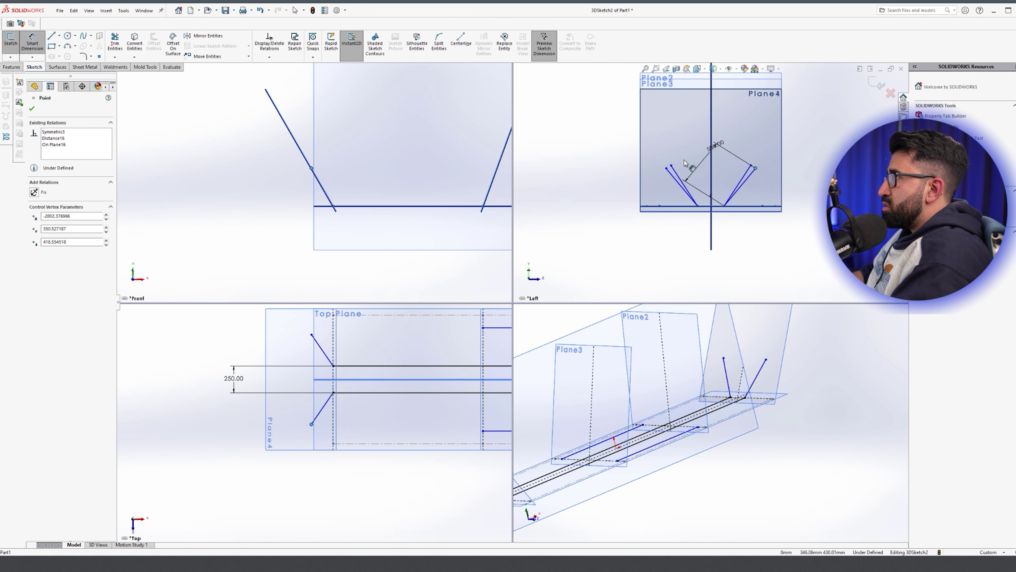
pyautogui.click(666, 169)
pyautogui.click(826, 134)
pyautogui.write('600')
pyautogui.press('Return')
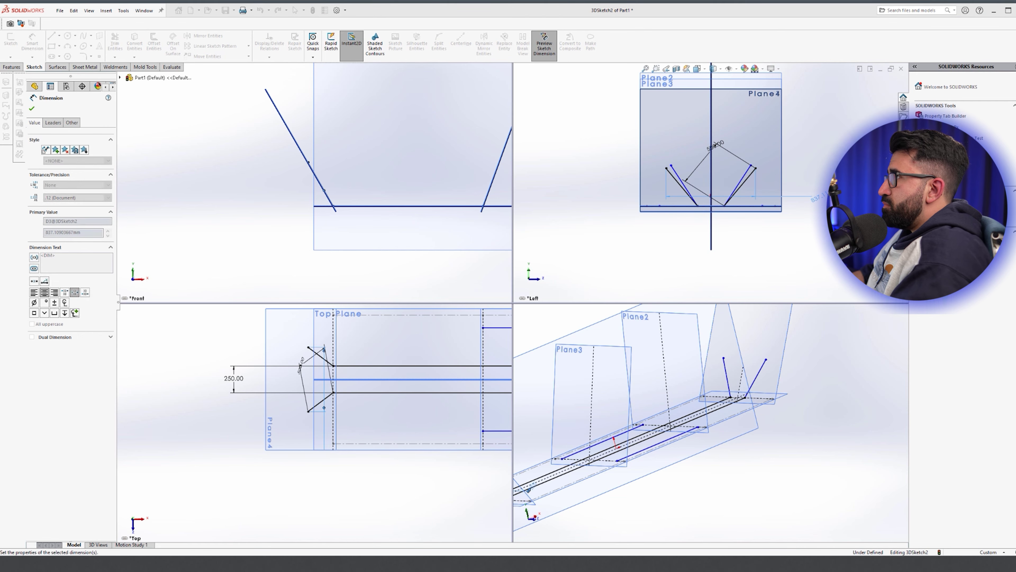
# Dimension the distance between the upper endpoints of the Plane1 rising lines as 600 mm
pyautogui.click(671, 166)
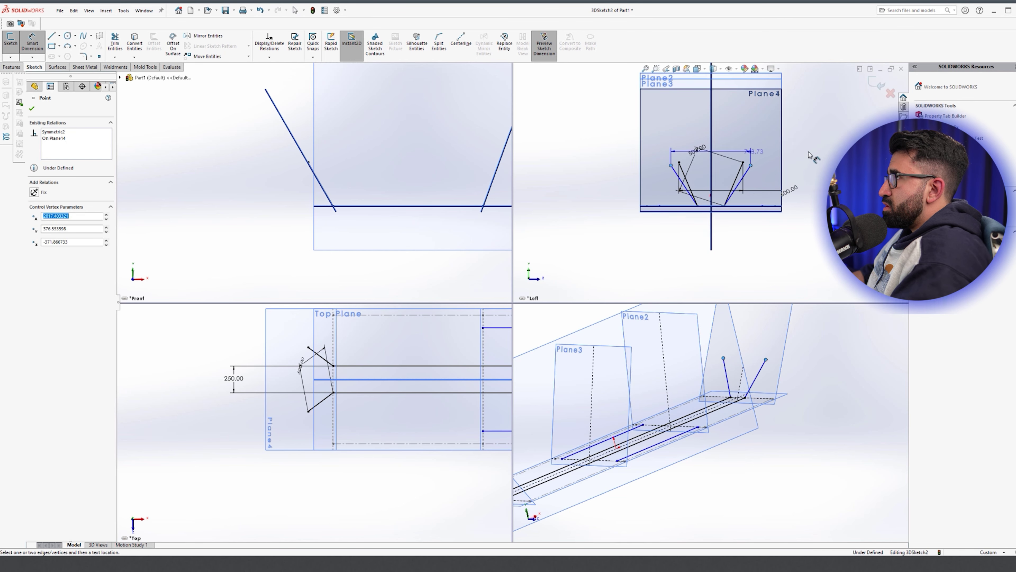
pyautogui.click(810, 156)
pyautogui.write('600')
pyautogui.press('Return')
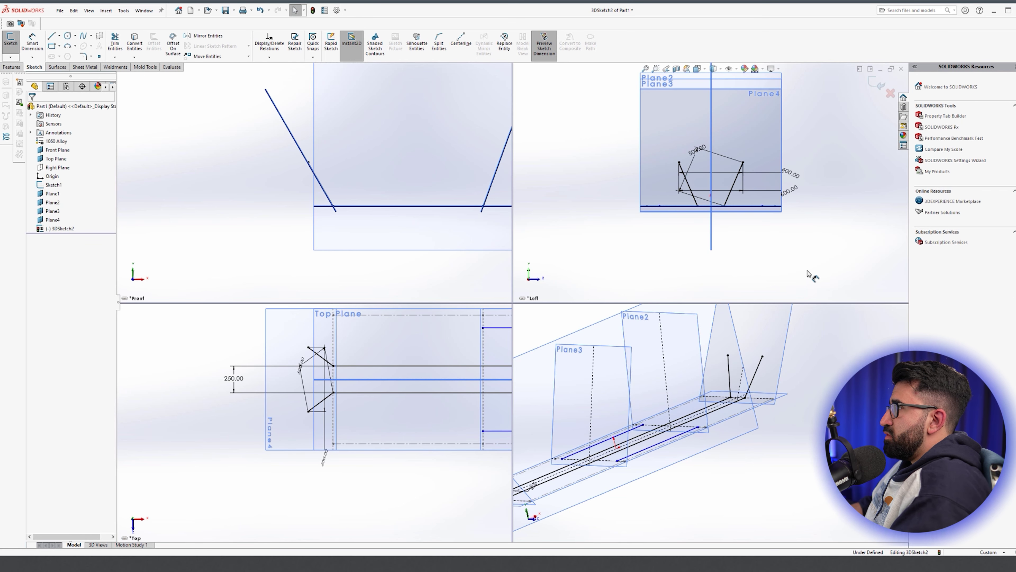
# Dimension the spacing between the two shorter side lines running from Plane3 to Plane2 as 950 mm
pyautogui.press('space')
pyautogui.click(807, 294)
pyautogui.hotkey('ctrl', '7')
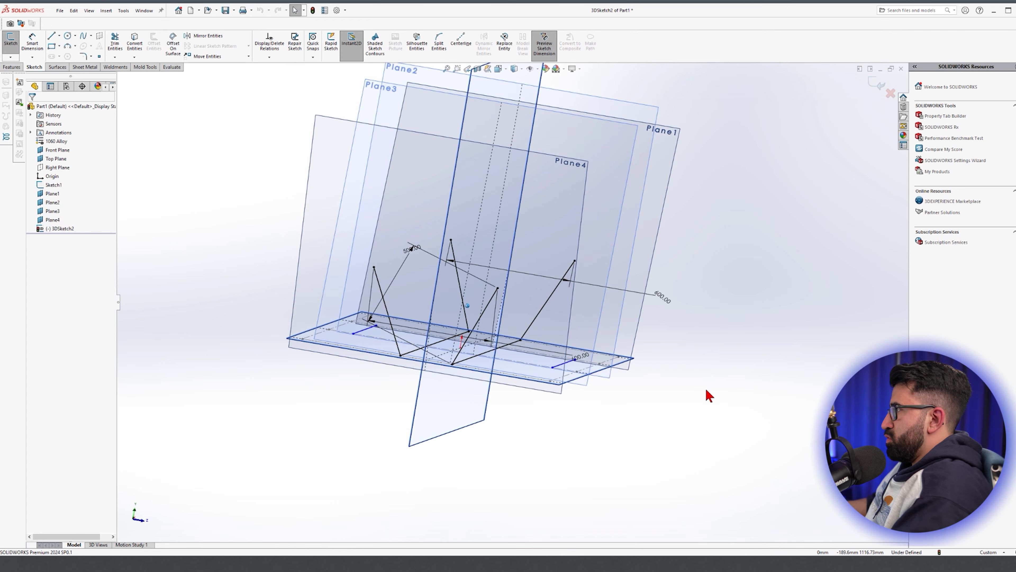
pyautogui.moveTo(684, 449); pyautogui.dragTo(680, 412, button='right')
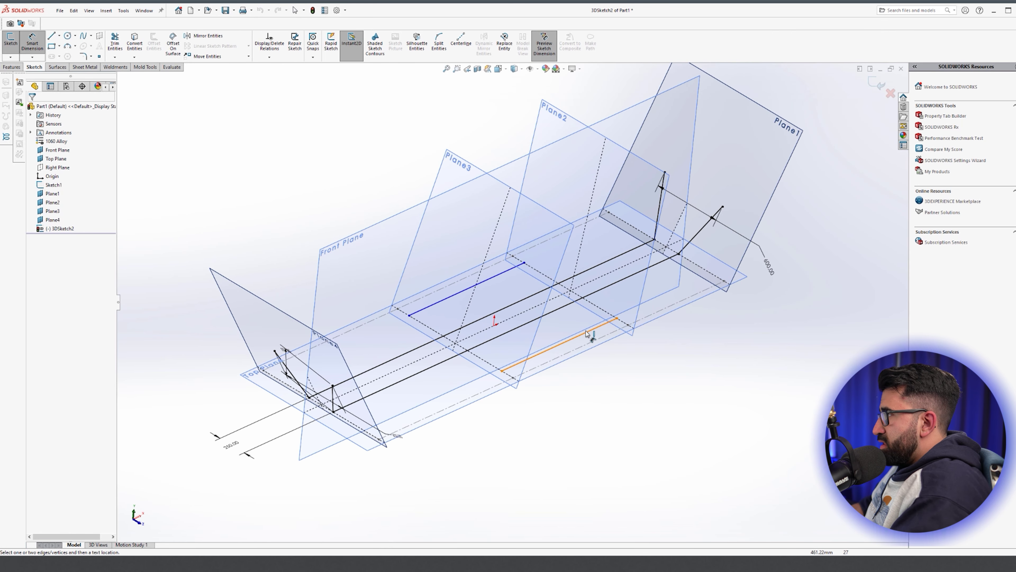
pyautogui.click(486, 281)
pyautogui.click(516, 234)
pyautogui.write('950')
pyautogui.press('Return')
pyautogui.press('Escape')
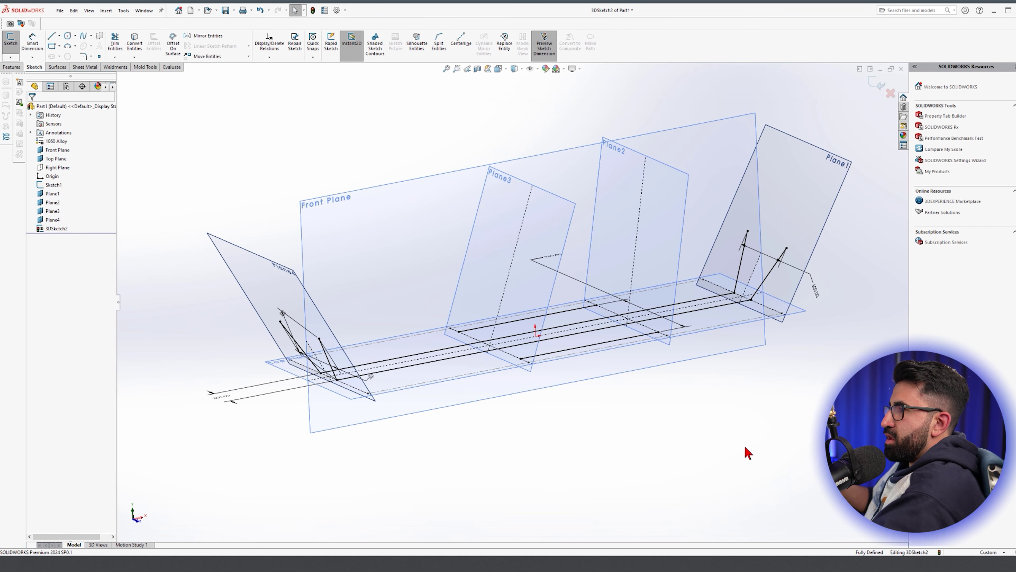
# Draw two cross lines joining the side lines' endpoints at Plane2 and Plane3 to close the central rectangle
pyautogui.press('space')
pyautogui.click(883, 443)
pyautogui.hotkey('ctrl', '5')
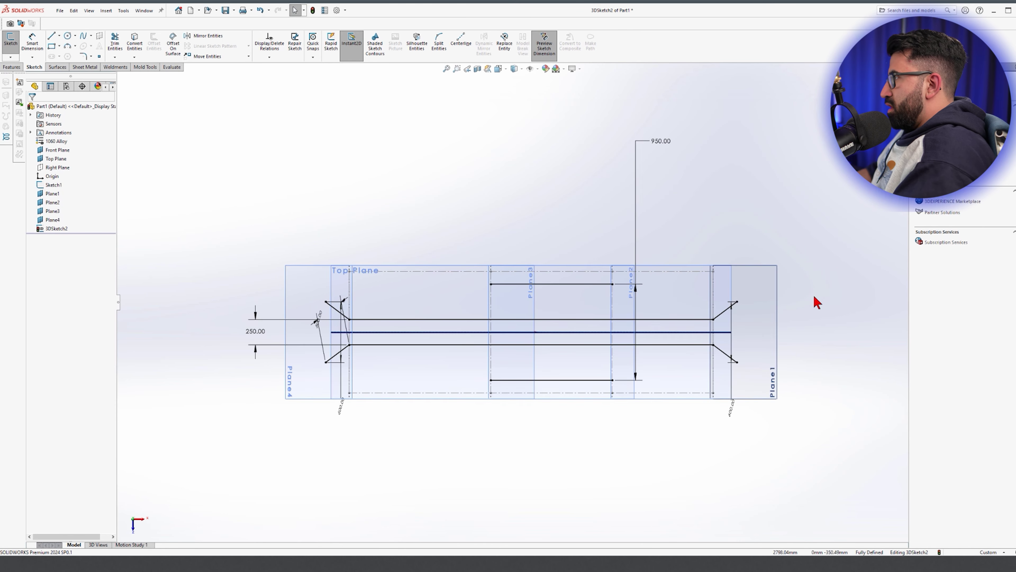
pyautogui.press('l')
pyautogui.scroll(-4, 530, 338)
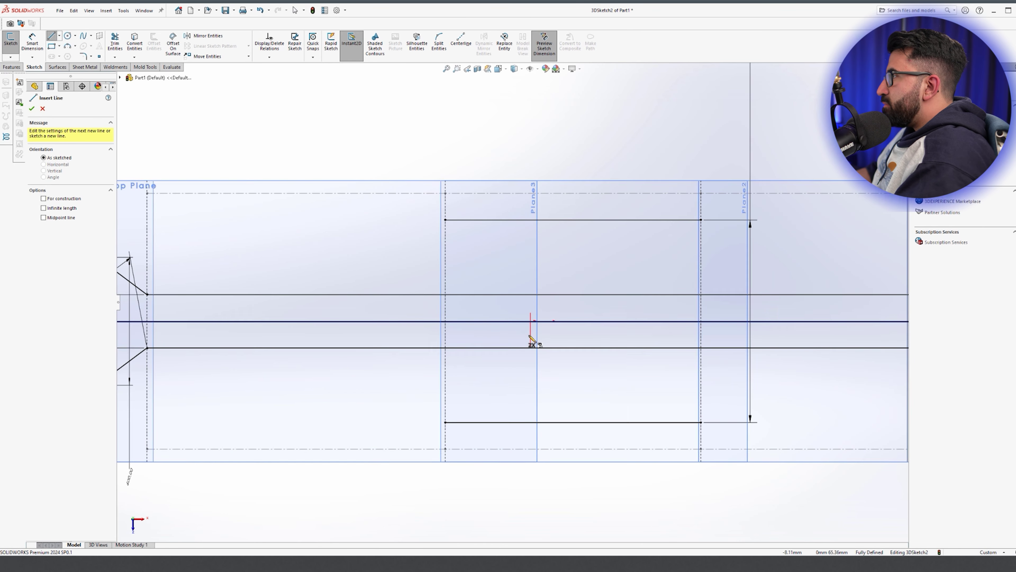
pyautogui.click(700, 220)
pyautogui.doubleClick(701, 422)
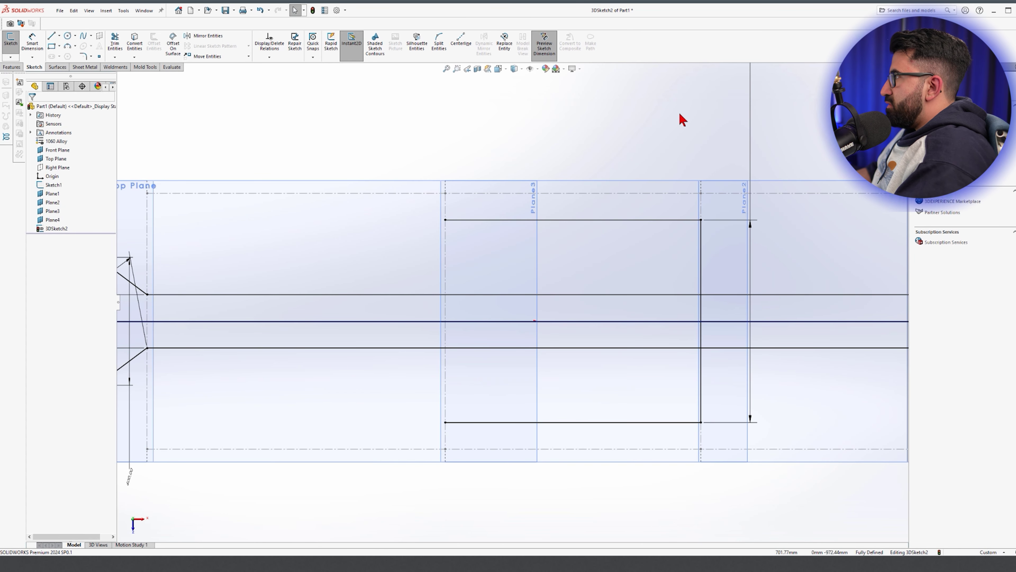
pyautogui.click(445, 219)
pyautogui.click(446, 422)
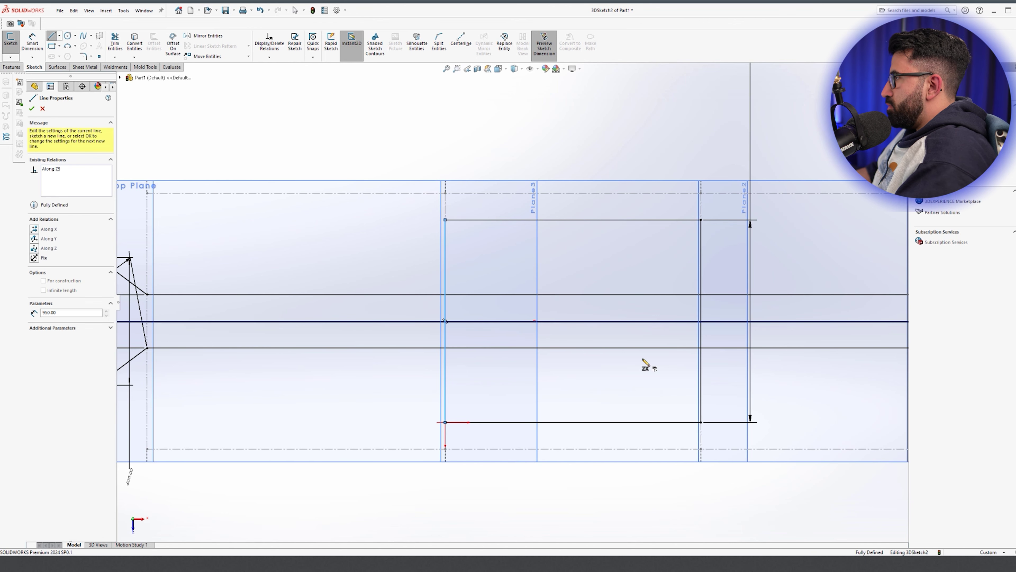
pyautogui.press('Escape')
pyautogui.scroll(3, 558, 391)
pyautogui.scroll(-3, 560, 394)
pyautogui.scroll(3, 568, 360)
pyautogui.scroll(2, 544, 149)
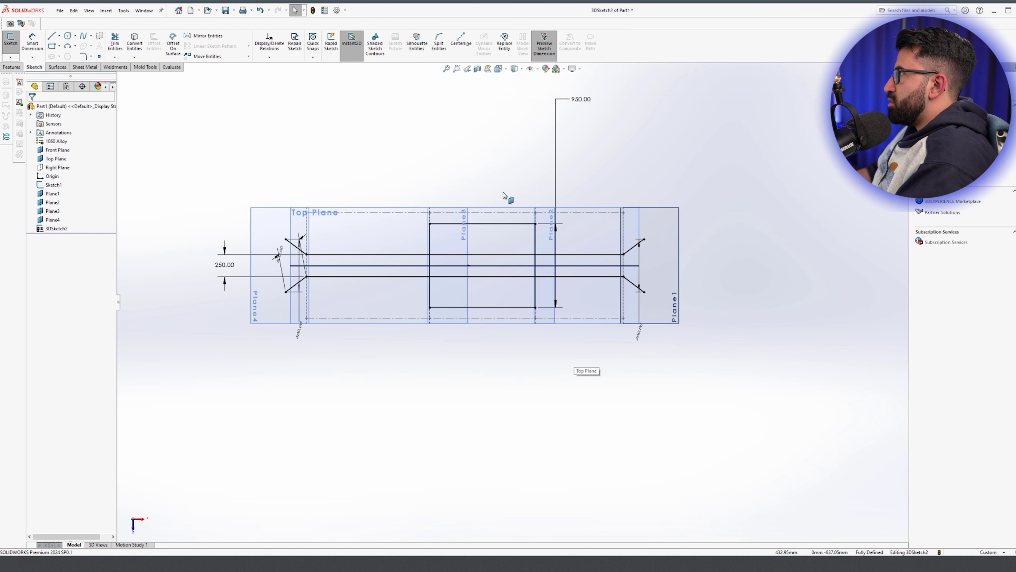
# Set the spacing between the two side lines of the central rectangle to 1200 mm
pyautogui.click(578, 170)
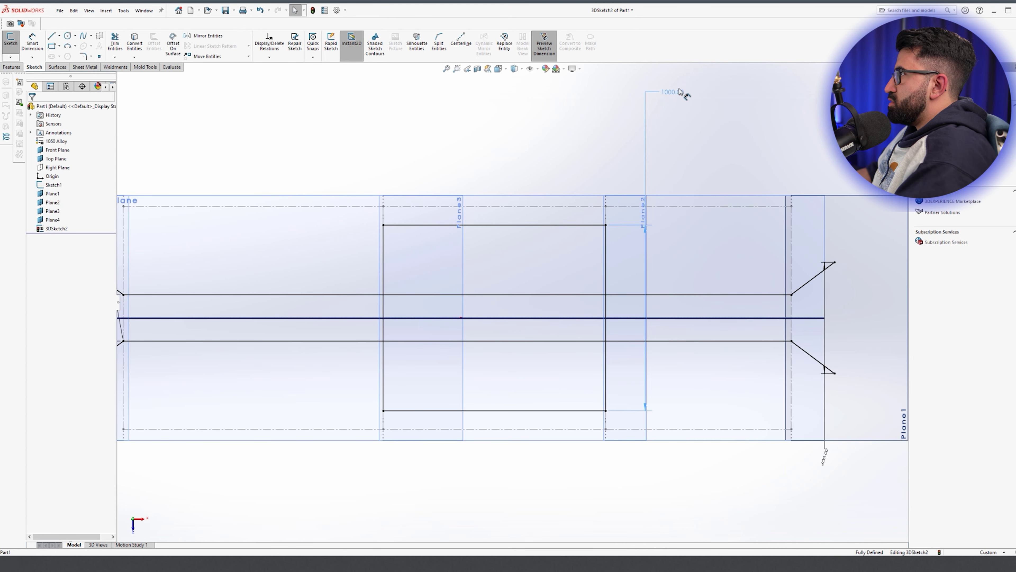
pyautogui.doubleClick(679, 91)
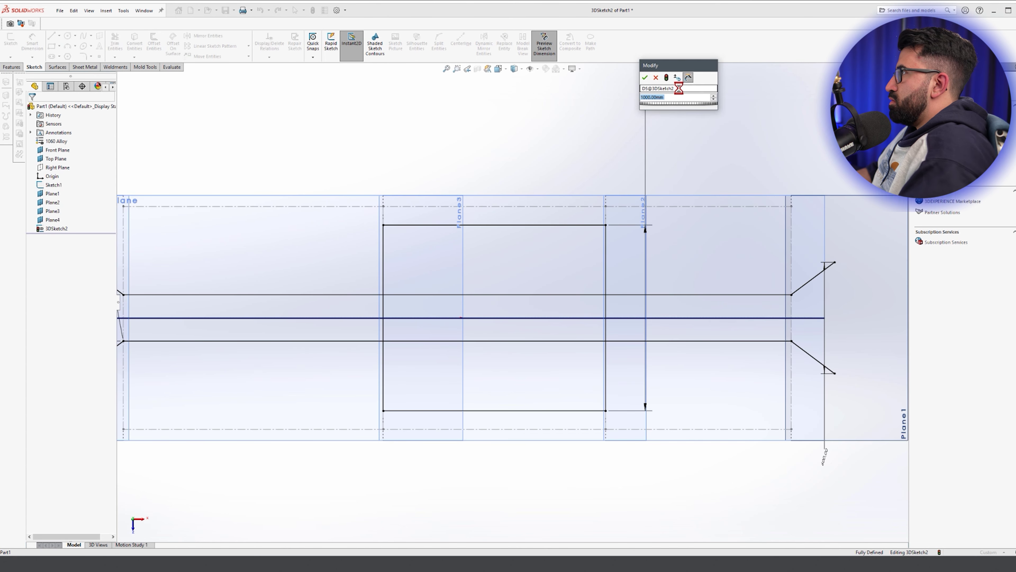
pyautogui.press('Return')
pyautogui.press('Escape')
pyautogui.scroll(-3, 533, 264)
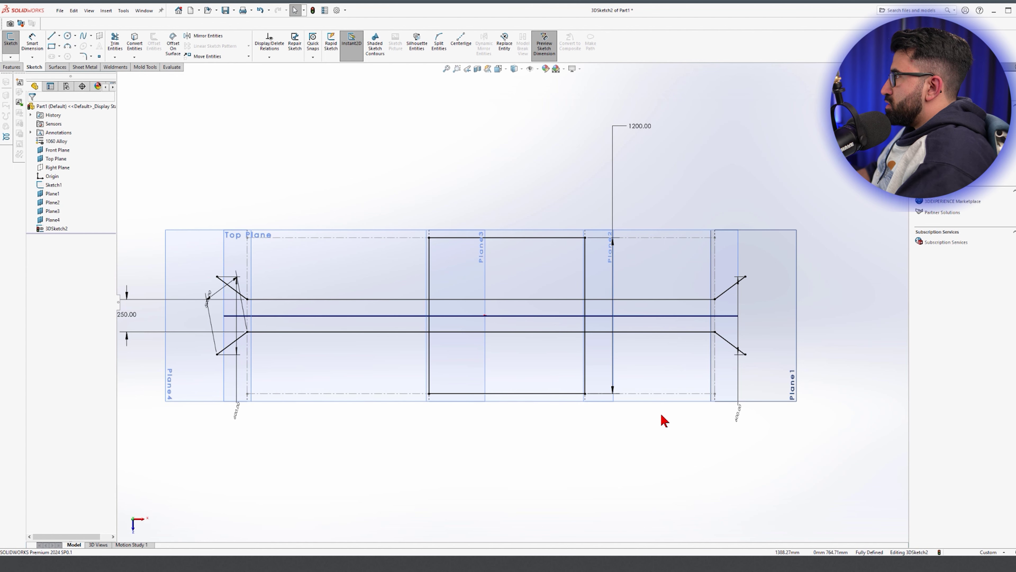
# Draw two rising lines from the central rectangle's corners at the Plane3 end, using the four-view layout
pyautogui.press('space')
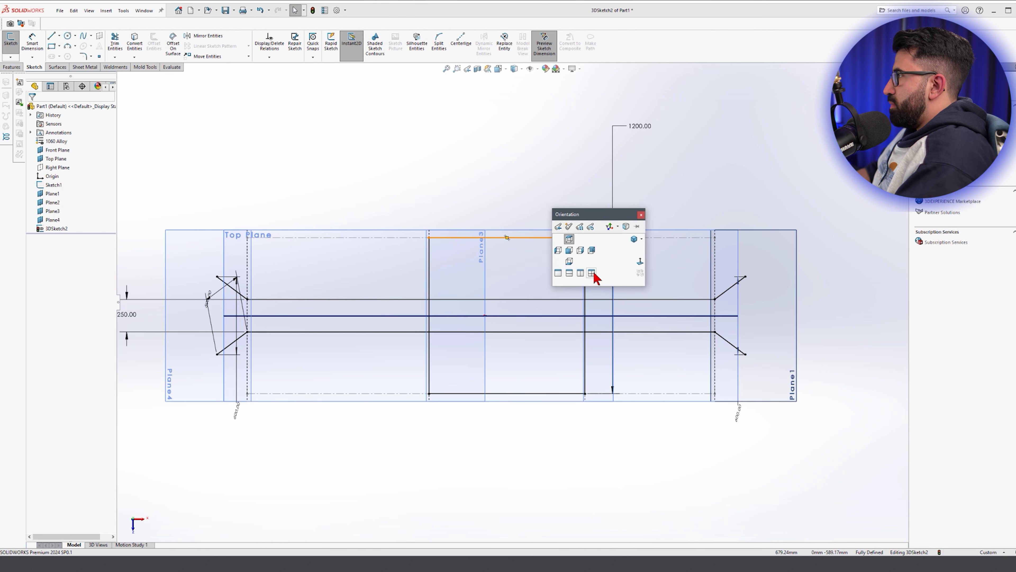
pyautogui.click(592, 273)
pyautogui.press('l')
pyautogui.scroll(1, 456, 325)
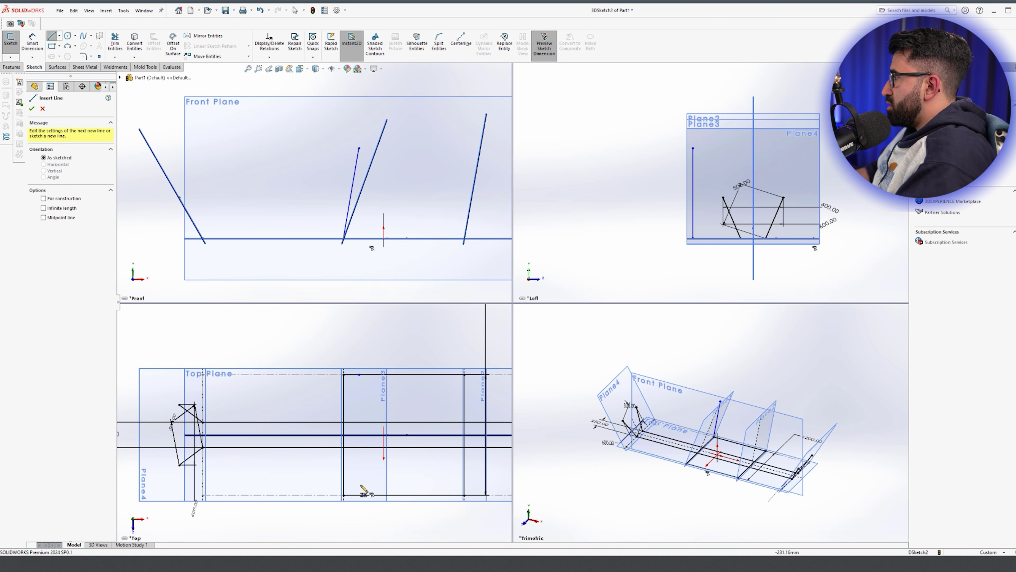
pyautogui.click(343, 495)
pyautogui.click(393, 153)
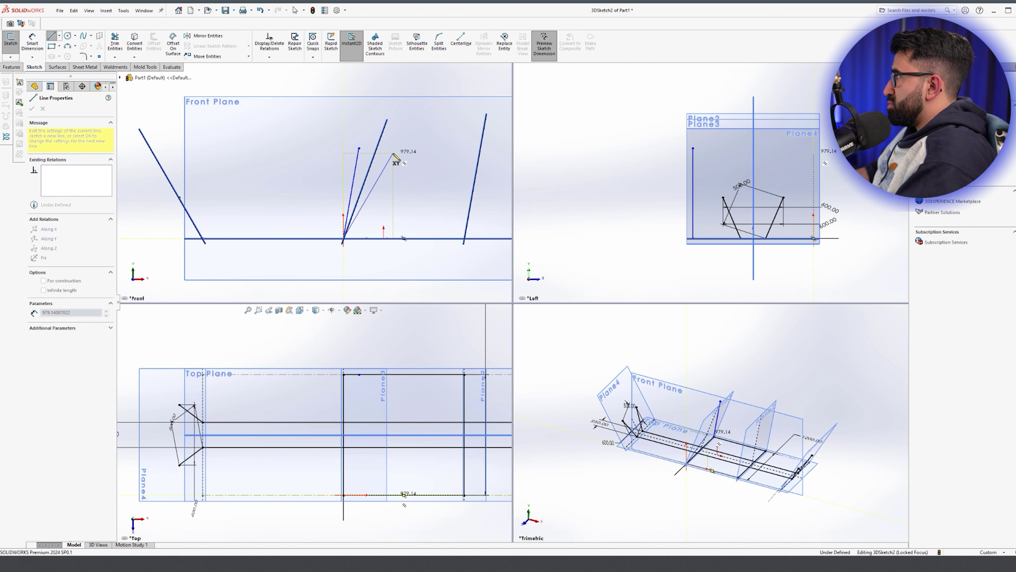
pyautogui.press('Escape')
# Add an On Plane relation between the upper endpoints of both new rising lines and Plane3
pyautogui.click(359, 149)
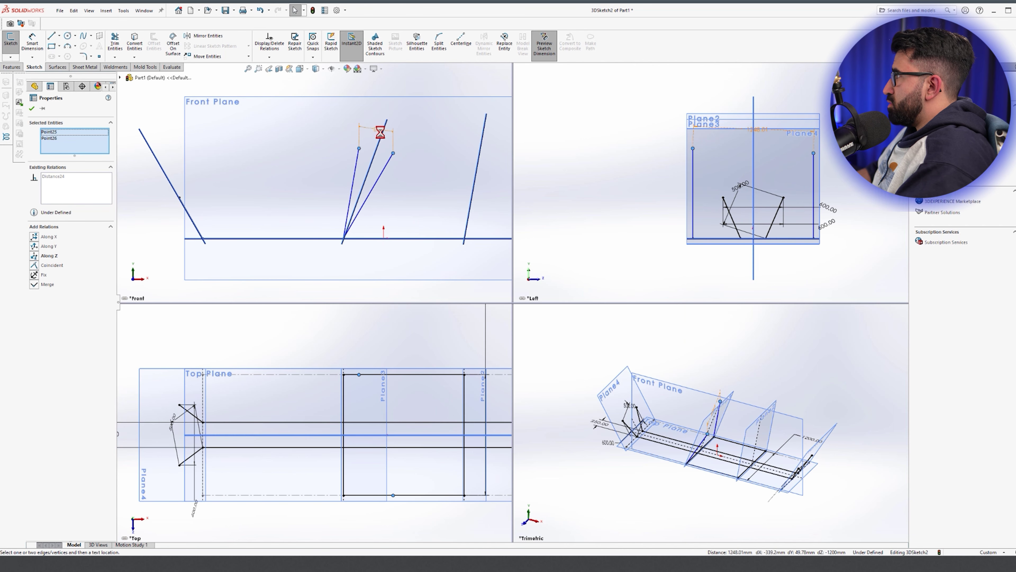
pyautogui.click(382, 144)
pyautogui.click(427, 106)
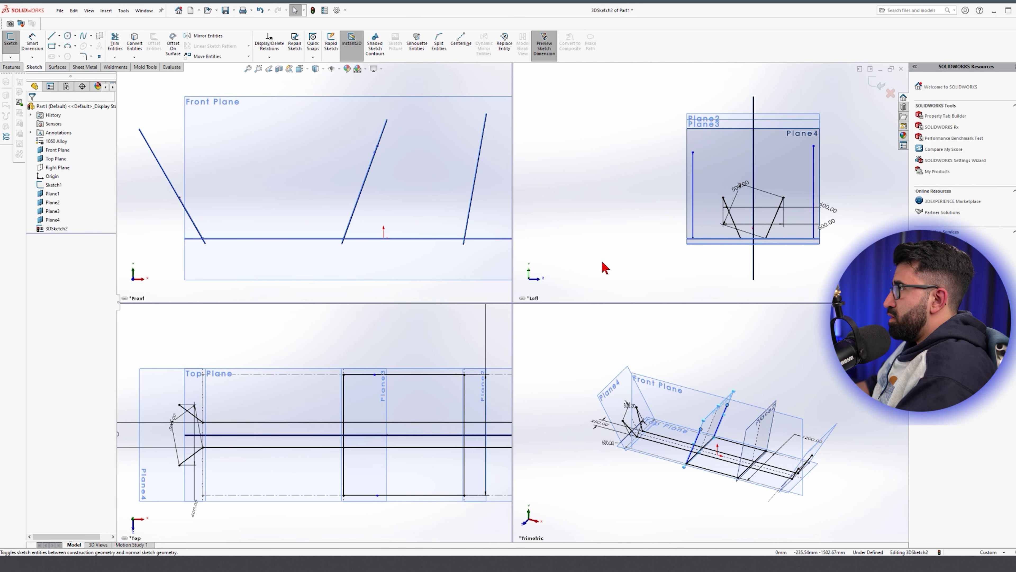
# Spread the Plane3 rising lines' upper endpoints outward and make them symmetric about the Front Plane
pyautogui.moveTo(693, 152); pyautogui.dragTo(667, 160)
pyautogui.moveTo(814, 147); pyautogui.dragTo(838, 161)
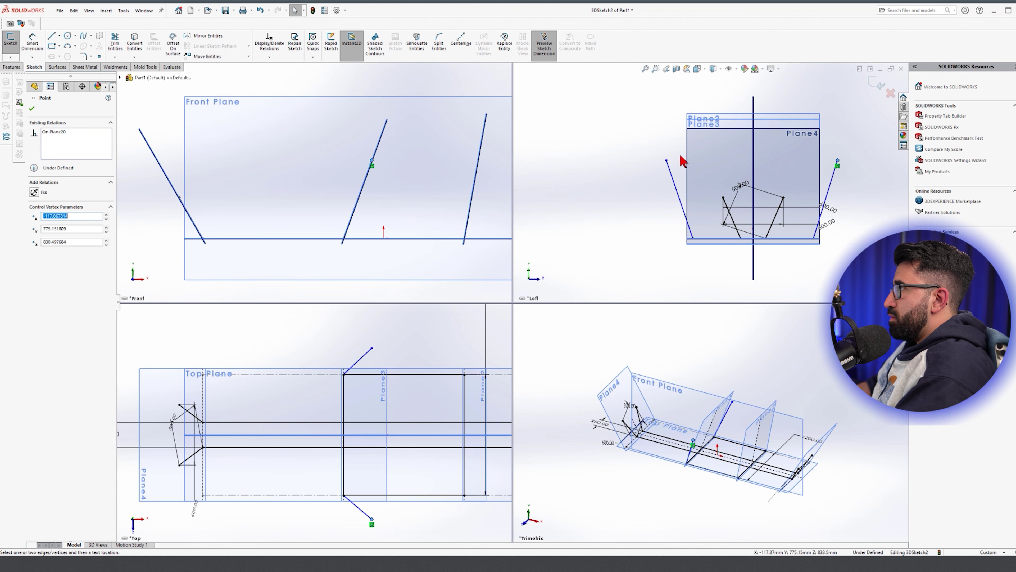
pyautogui.keyDown('ctrl'); pyautogui.click(666, 161); pyautogui.keyUp('ctrl')
pyautogui.keyDown('ctrl'); pyautogui.click(410, 108); pyautogui.keyUp('ctrl')
pyautogui.click(467, 72)
# Dimension the length of the outward-leaning rising line at Plane3 as 400 mm
pyautogui.moveTo(702, 262); pyautogui.dragTo(702, 241, button='right')
pyautogui.click(684, 215)
pyautogui.click(641, 211)
pyautogui.write('400')
pyautogui.press('Return')
# Draw two more rising lines from the upper endpoints of the outward-leaning Plane3 lines
pyautogui.moveTo(368, 381); pyautogui.dragTo(347, 380, button='right')
pyautogui.click(357, 362)
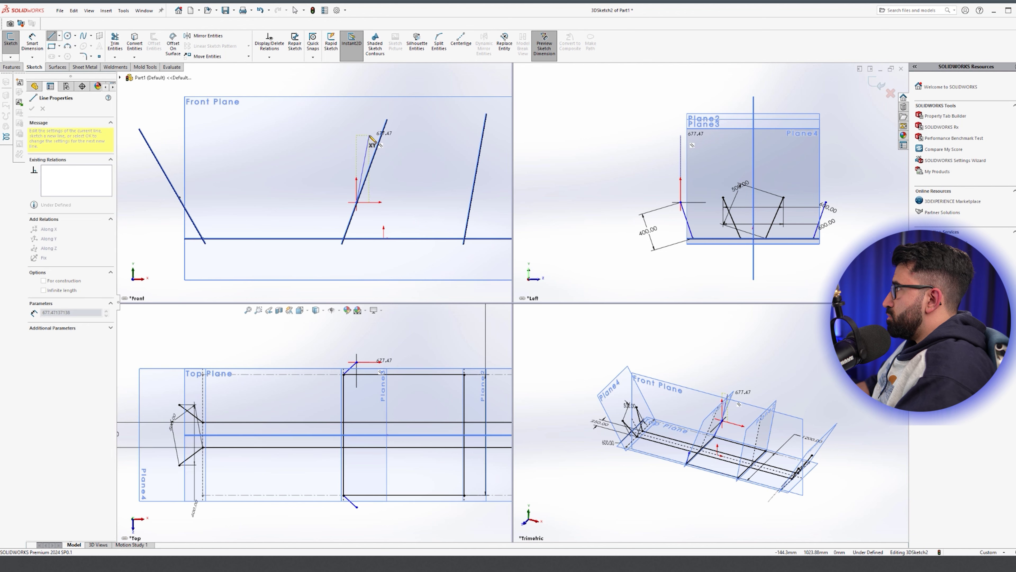
pyautogui.click(369, 136)
pyautogui.press('Escape')
pyautogui.moveTo(296, 255); pyautogui.dragTo(272, 256, button='right')
pyautogui.click(357, 507)
pyautogui.click(392, 138)
pyautogui.press('Escape')
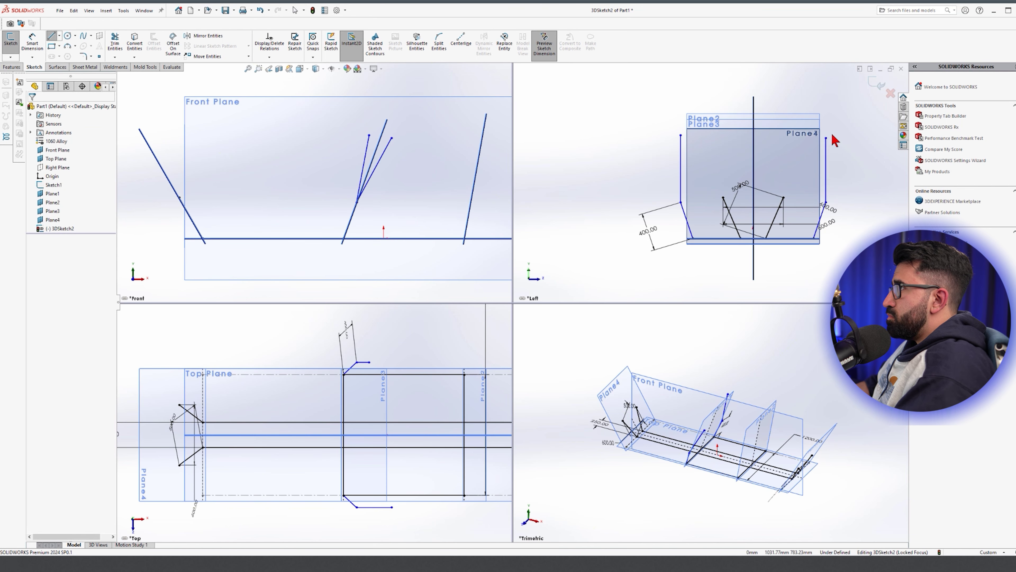
# Lean the new Plane3 upper lines' endpoints inward and make them symmetric about the Front Plane
pyautogui.moveTo(826, 138); pyautogui.dragTo(802, 146)
pyautogui.moveTo(680, 136); pyautogui.dragTo(701, 144)
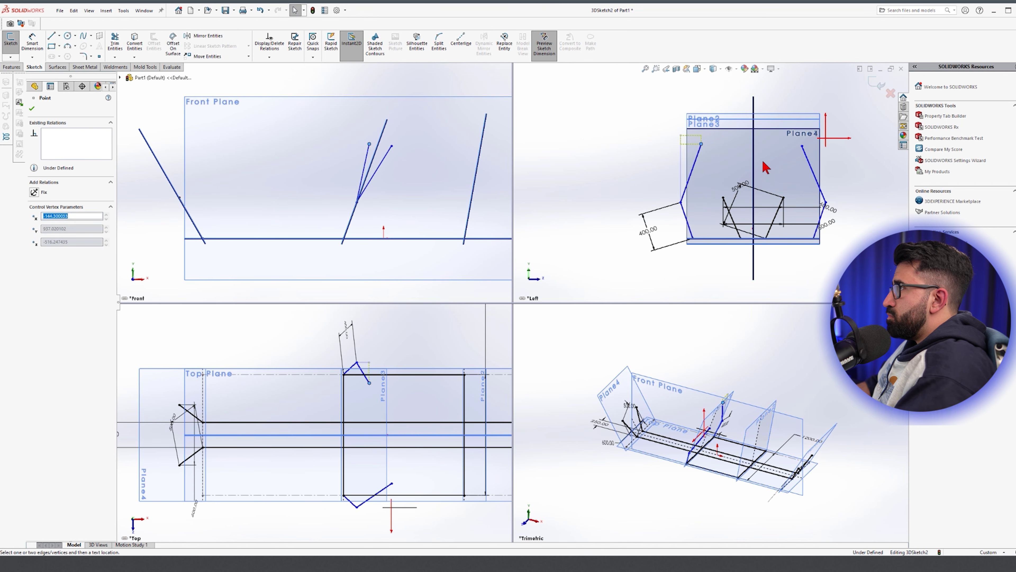
pyautogui.keyDown('ctrl'); pyautogui.click(802, 146); pyautogui.keyUp('ctrl')
pyautogui.click(492, 75)
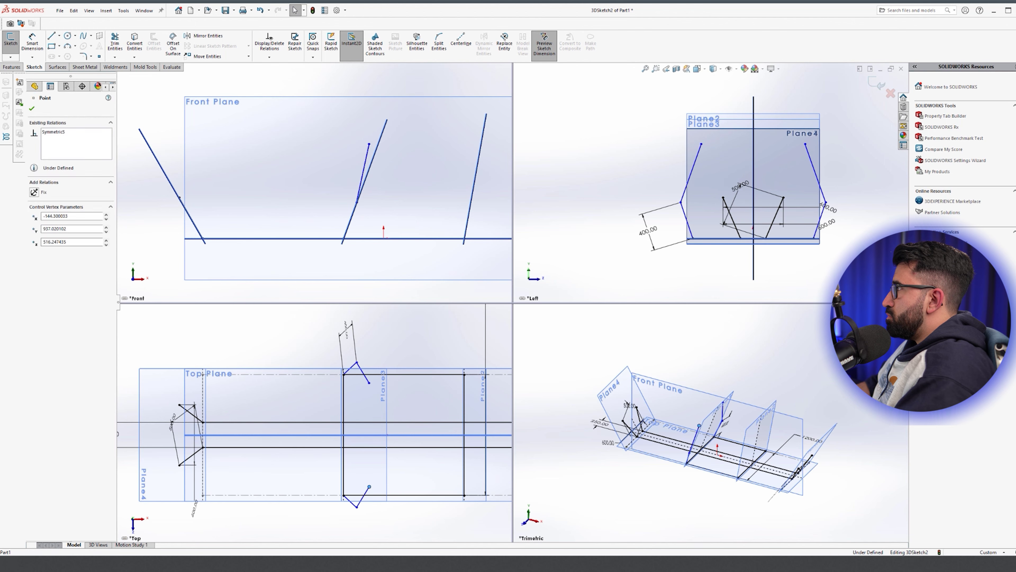
# Place the upper line's endpoint on Plane3 and make that line equal in length to the lower line beneath it
pyautogui.click(370, 145)
pyautogui.keyDown('ctrl'); pyautogui.click(379, 145); pyautogui.keyUp('ctrl')
pyautogui.click(408, 108)
pyautogui.click(689, 182)
pyautogui.keyDown('ctrl'); pyautogui.click(687, 220); pyautogui.keyUp('ctrl')
pyautogui.click(775, 182)
pyautogui.click(787, 270)
# Dimension the angle between the lower Plane3 line and the rectangle's crossbar as 110°
pyautogui.press('space')
pyautogui.click(572, 219)
pyautogui.scroll(-1, 678, 324)
pyautogui.moveTo(684, 345); pyautogui.dragTo(656, 480, button='middle')
pyautogui.press('d')
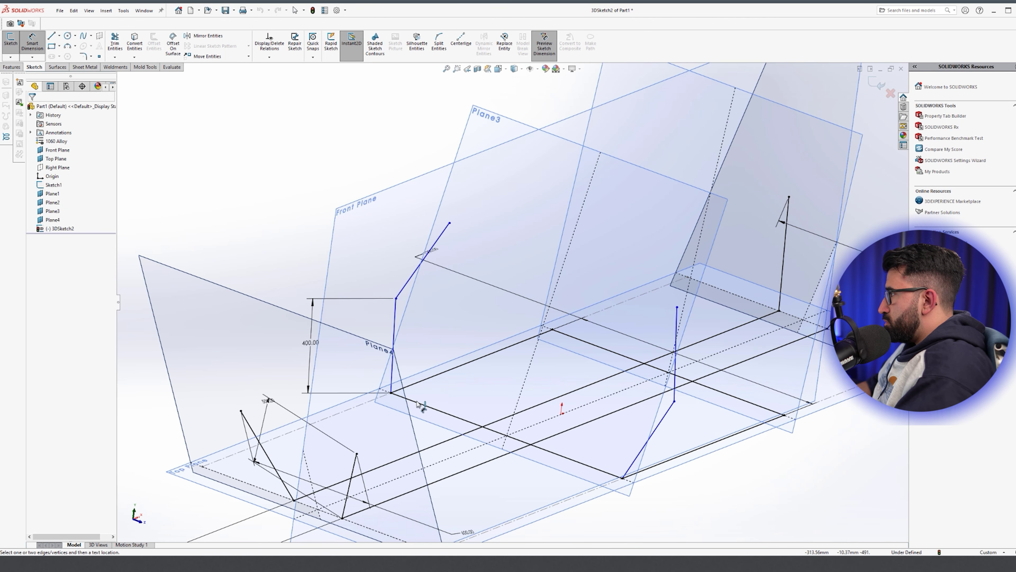
pyautogui.click(393, 366)
pyautogui.click(416, 366)
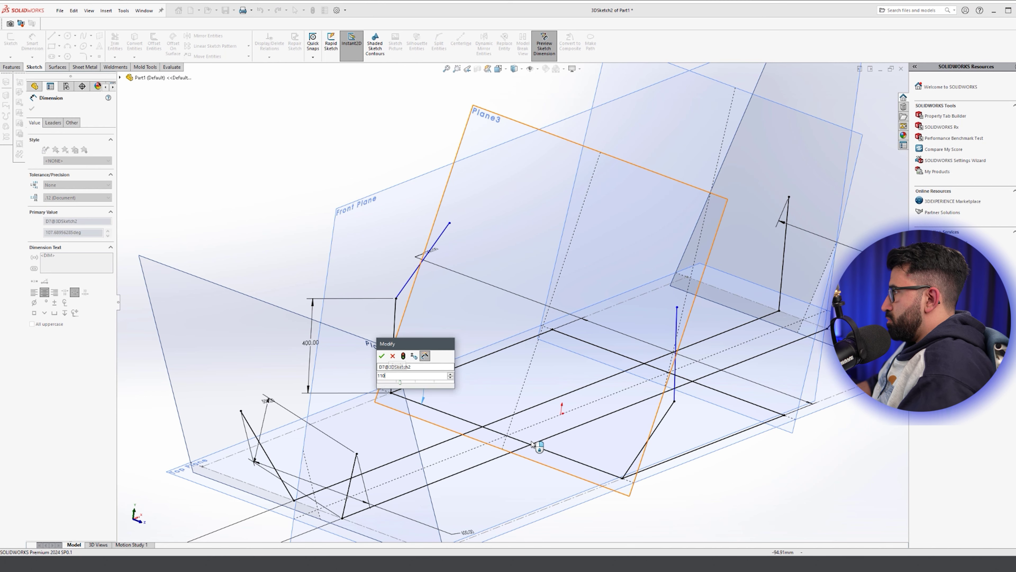
pyautogui.write('110')
pyautogui.press('Return')
# Dimension the angle between the lower and upper Plane3 side lines as 150°
pyautogui.click(339, 150)
pyautogui.click(393, 314)
pyautogui.click(405, 279)
pyautogui.click(408, 313)
pyautogui.write('150')
pyautogui.press('Return')
pyautogui.press('Escape')
# Draw two rising lines from the central rectangle's corners at the Plane2 end, using the four-view layout
pyautogui.press('space')
pyautogui.click(607, 350)
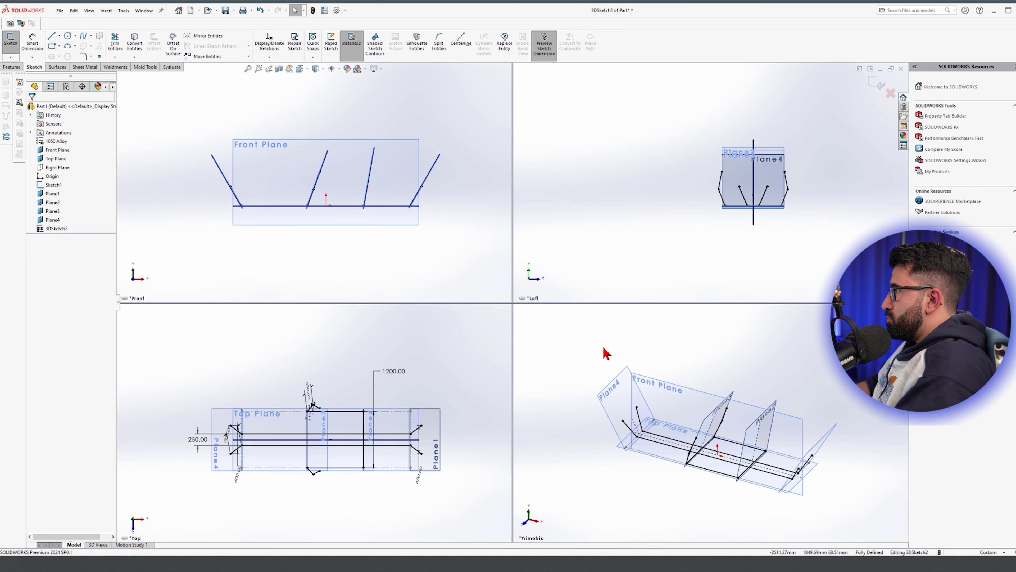
pyautogui.scroll(-3, 322, 465)
pyautogui.press('l')
pyautogui.click(395, 366)
pyautogui.click(401, 131)
pyautogui.press('Escape')
pyautogui.press('l')
pyautogui.click(395, 465)
pyautogui.click(416, 139)
pyautogui.press('Escape')
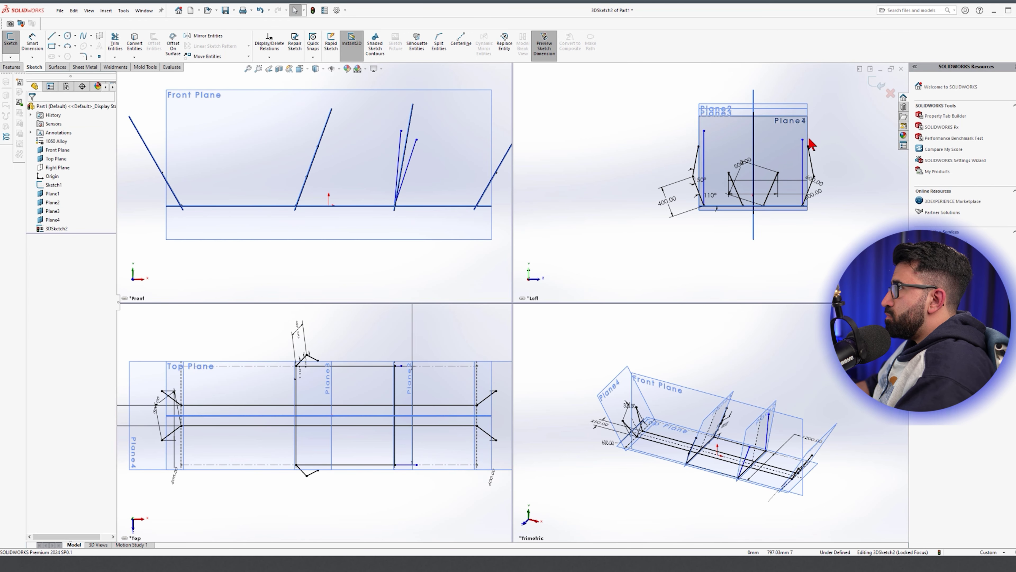
# Spread the Plane2 rising lines' upper endpoints outward and make one line equal in length to the upper Plane3 line
pyautogui.moveTo(802, 139); pyautogui.dragTo(824, 133)
pyautogui.moveTo(704, 131); pyautogui.dragTo(677, 168)
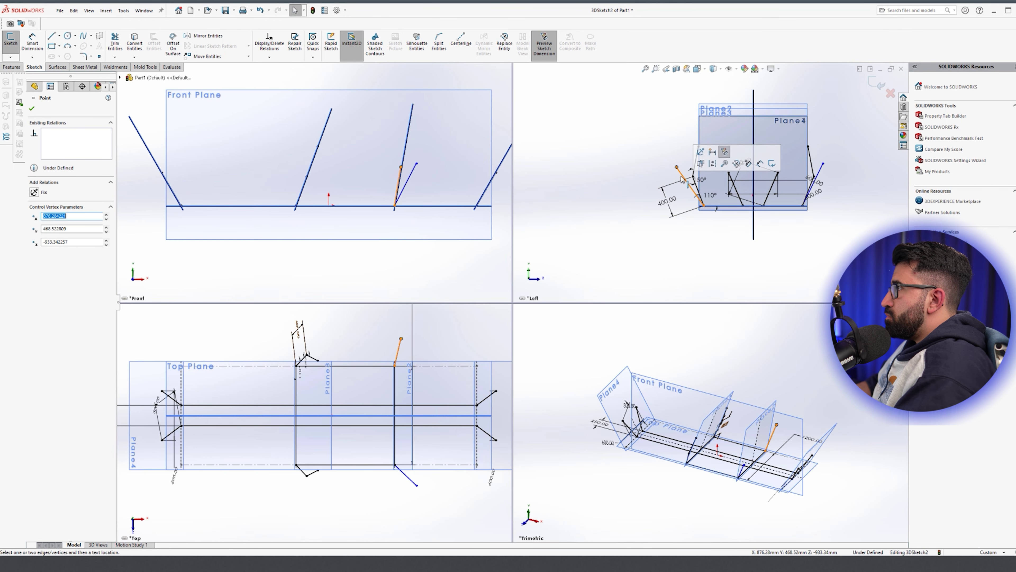
pyautogui.click(682, 175)
pyautogui.keyDown('ctrl'); pyautogui.click(696, 161); pyautogui.keyUp('ctrl')
pyautogui.click(786, 129)
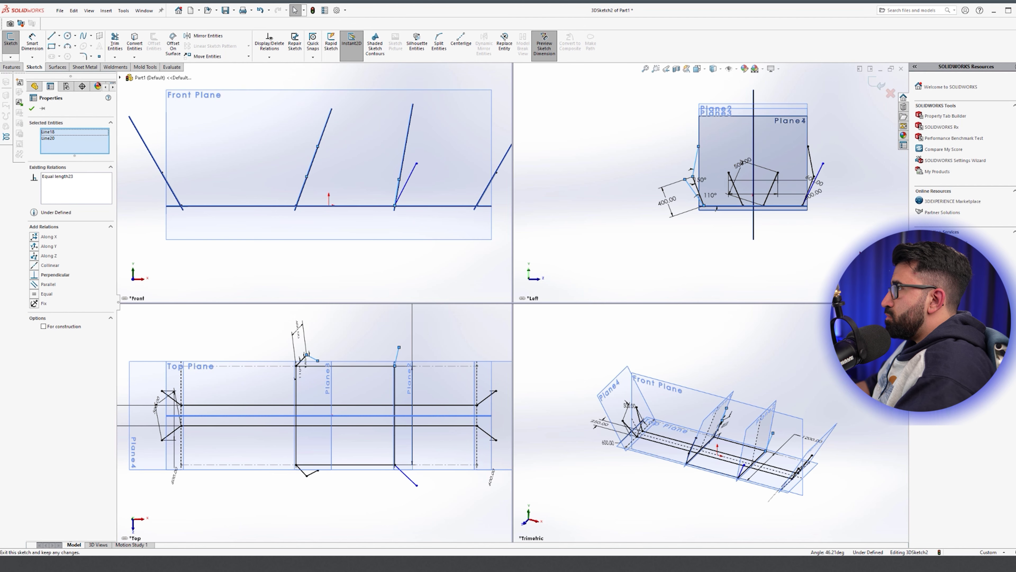
pyautogui.click(822, 201)
# Make the upper endpoints of the two Plane2 rising lines symmetric about the Front Plane
pyautogui.scroll(-1, 822, 202)
pyautogui.scroll(-4, 823, 201)
pyautogui.click(792, 121)
pyautogui.scroll(2, 708, 148)
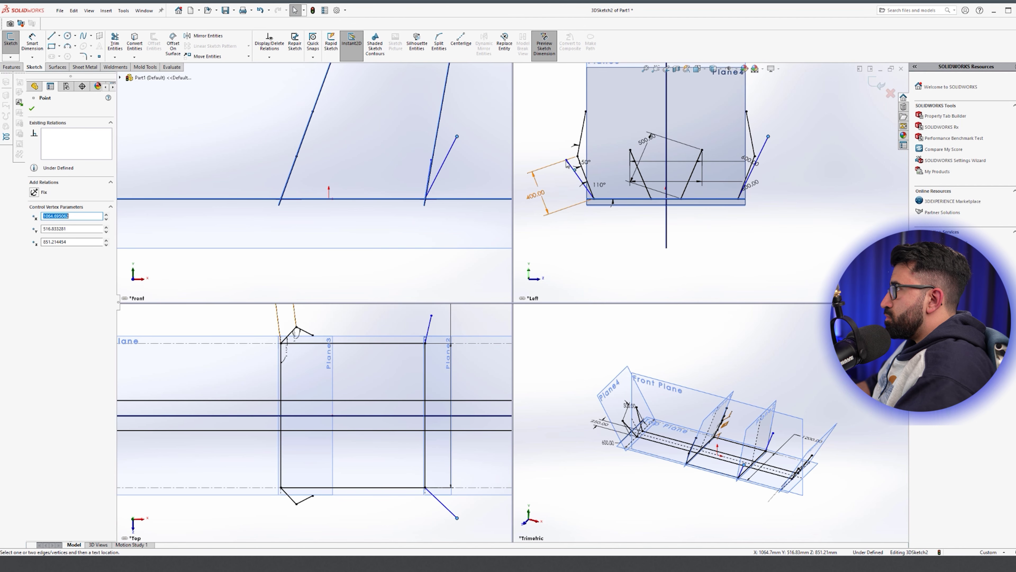
pyautogui.keyDown('ctrl'); pyautogui.click(566, 161); pyautogui.keyUp('ctrl')
pyautogui.keyDown('ctrl'); pyautogui.click(465, 105); pyautogui.keyUp('ctrl')
pyautogui.click(739, 245)
# Draw two more rising lines from the upper endpoints of the outward-leaning Plane2 lines
pyautogui.scroll(1, 740, 245)
pyautogui.click(51, 36)
pyautogui.click(583, 164)
pyautogui.scroll(3, 403, 172)
pyautogui.scroll(-3, 385, 143)
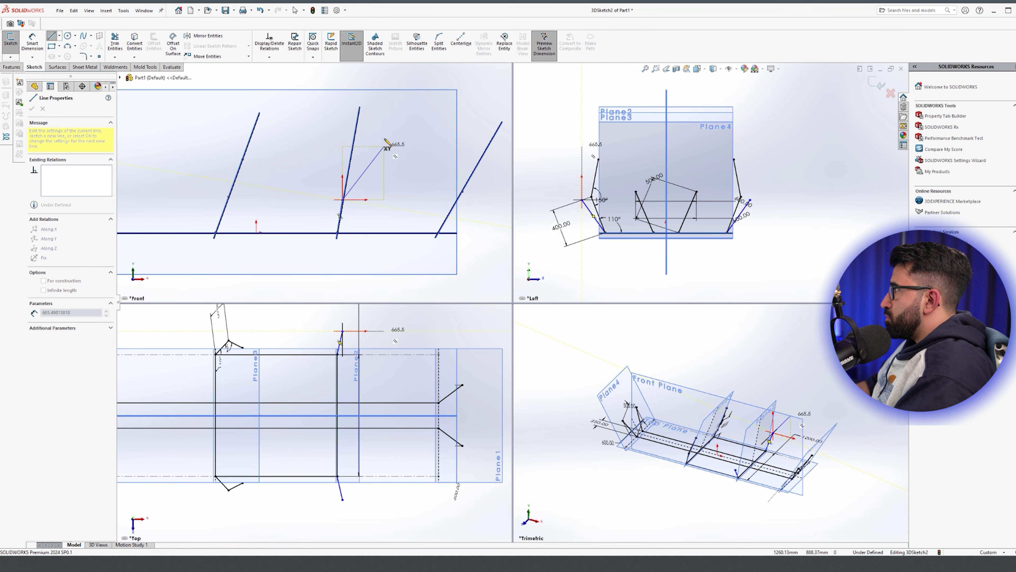
pyautogui.click(375, 133)
pyautogui.press('Escape')
pyautogui.press('l')
pyautogui.click(750, 200)
pyautogui.click(397, 129)
pyautogui.press('Escape')
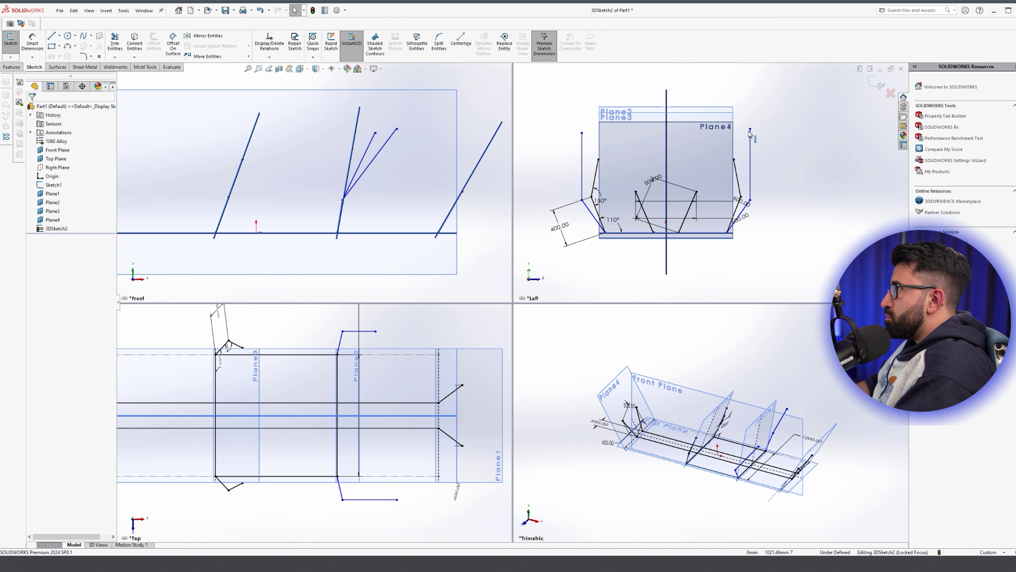
# Lean the new Plane2 upper lines' endpoints inward and make them symmetric about the Front Plane
pyautogui.moveTo(750, 129); pyautogui.dragTo(737, 150)
pyautogui.moveTo(581, 132); pyautogui.dragTo(592, 149)
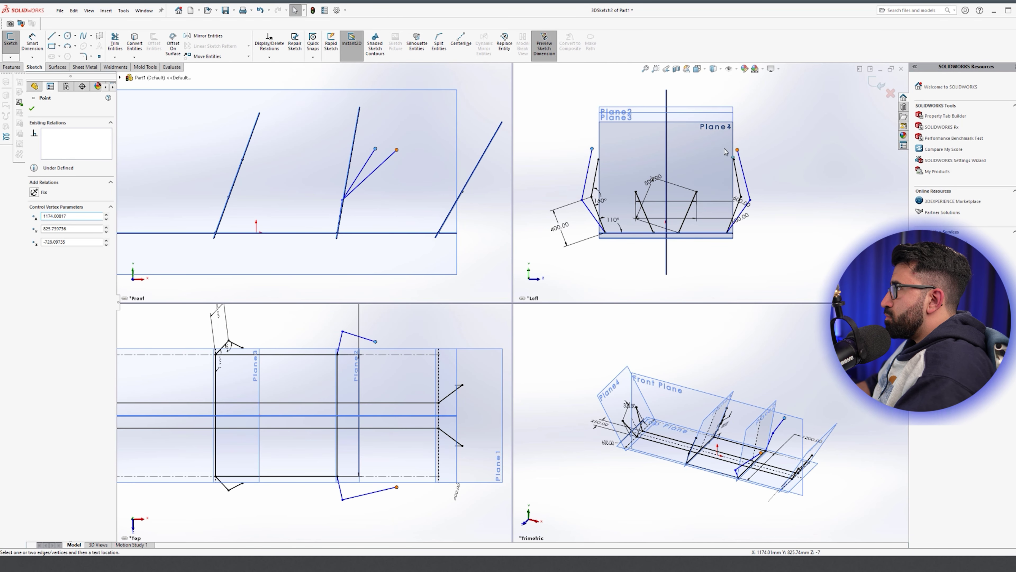
pyautogui.keyDown('ctrl'); pyautogui.click(738, 150); pyautogui.keyUp('ctrl')
pyautogui.keyDown('ctrl'); pyautogui.click(453, 89); pyautogui.keyUp('ctrl')
pyautogui.press('Escape')
# Add an On Plane relation between the new upper line's endpoint and Plane2
pyautogui.click(376, 149)
pyautogui.press('d')
pyautogui.keyDown('ctrl'); pyautogui.click(354, 140); pyautogui.keyUp('ctrl')
pyautogui.click(401, 103)
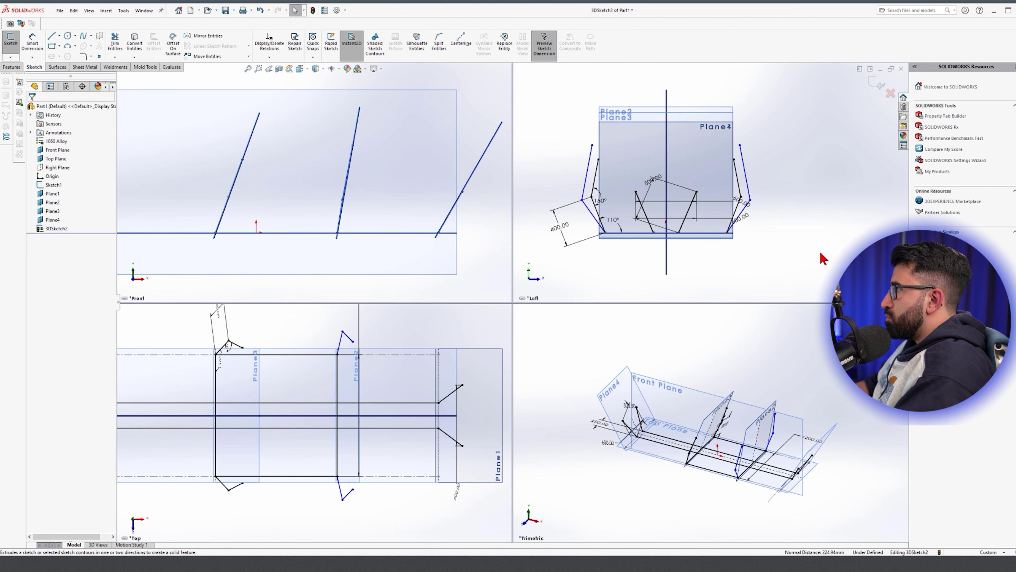
pyautogui.click(745, 173)
pyautogui.click(784, 258)
# Make the upper and lower side lines at Plane2 equal in length
pyautogui.scroll(-5, 602, 192)
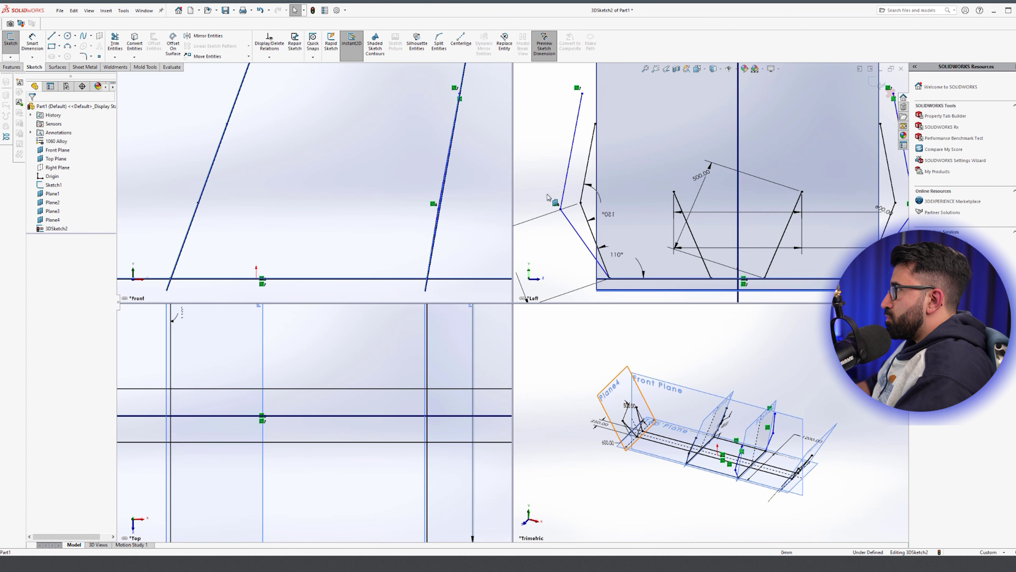
pyautogui.click(559, 222)
pyautogui.keyDown('ctrl'); pyautogui.click(596, 152); pyautogui.keyUp('ctrl')
pyautogui.click(655, 141)
pyautogui.scroll(5, 650, 246)
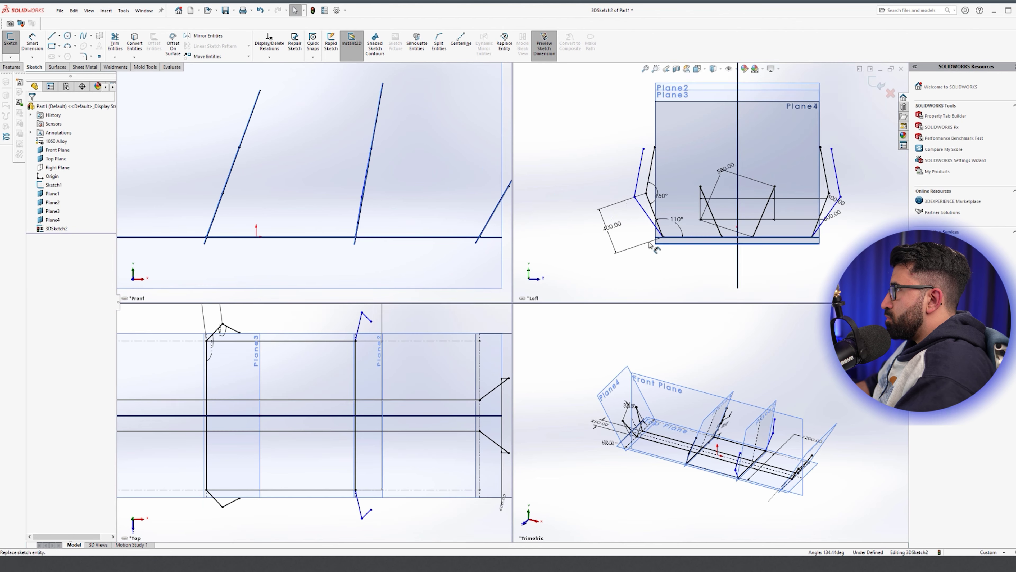
pyautogui.press('Escape')
# Dimension the angle between the lower Plane2 line and the rectangle's crossbar as 110°
pyautogui.press('space')
pyautogui.click(438, 177)
pyautogui.moveTo(566, 226)
pyautogui.mouseDown(button='middle')
pyautogui.moveTo(603, 252)
pyautogui.moveTo(688, 431)
pyautogui.mouseUp(button='middle')
pyautogui.press('d')
pyautogui.click(460, 348)
pyautogui.click(378, 303)
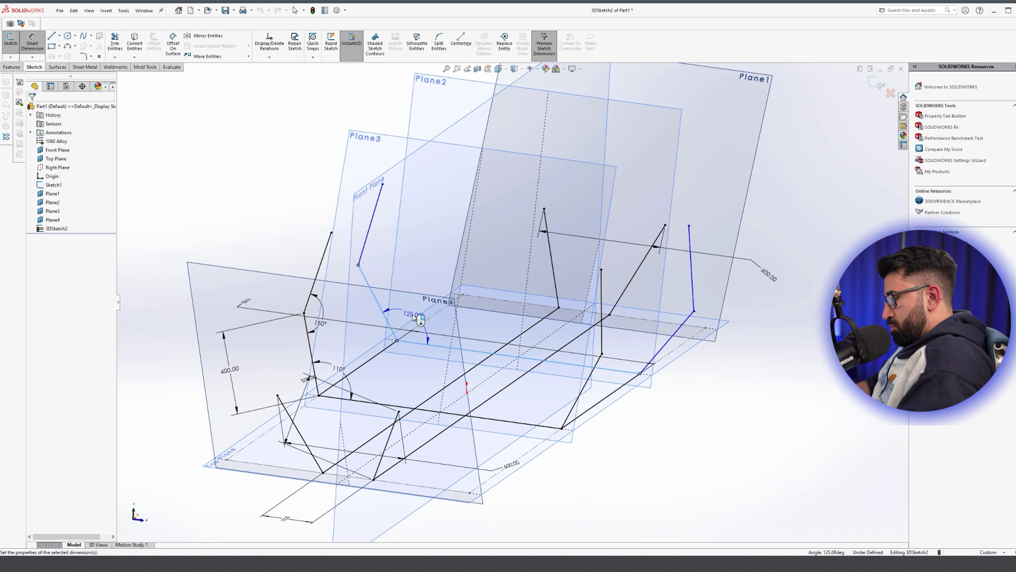
pyautogui.click(414, 317)
pyautogui.write('110')
pyautogui.press('Return')
# Dimension the angle between the lower and upper Plane2 side lines as 150°
pyautogui.click(389, 239)
pyautogui.click(383, 281)
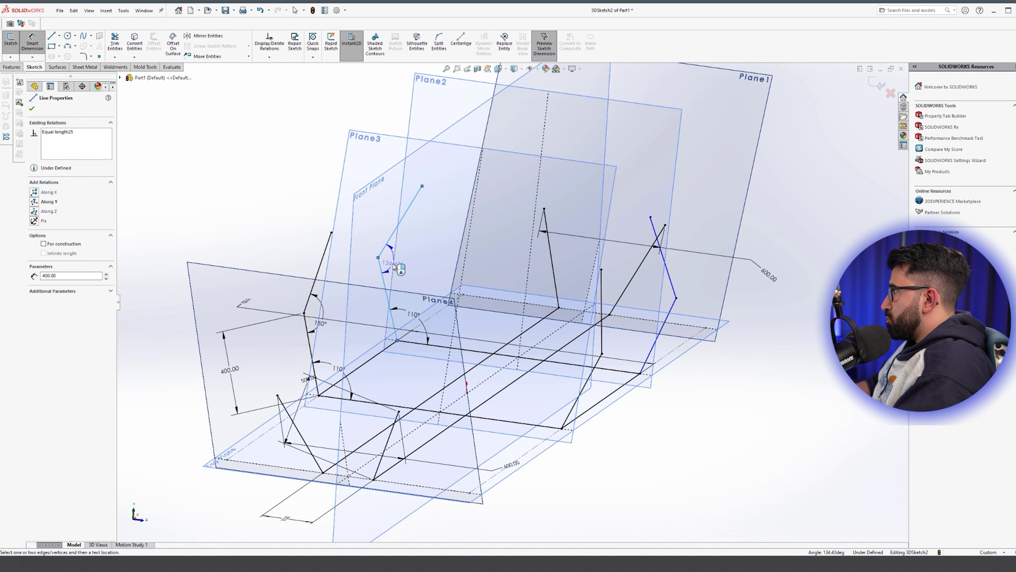
pyautogui.click(394, 289)
pyautogui.write('150')
pyautogui.press('Return')
pyautogui.press('Escape')
# Make the elbow points, and likewise the upper endpoints, of the Plane2 side lines symmetric about the Front Plane
pyautogui.moveTo(642, 363); pyautogui.dragTo(702, 307, button='middle')
pyautogui.click(703, 298)
pyautogui.keyDown('ctrl'); pyautogui.click(433, 246); pyautogui.keyUp('ctrl')
pyautogui.keyDown('ctrl'); pyautogui.click(290, 218); pyautogui.keyUp('ctrl')
pyautogui.click(459, 242)
pyautogui.moveTo(701, 307)
pyautogui.mouseDown()
pyautogui.moveTo(734, 260)
pyautogui.moveTo(719, 269)
pyautogui.mouseUp()
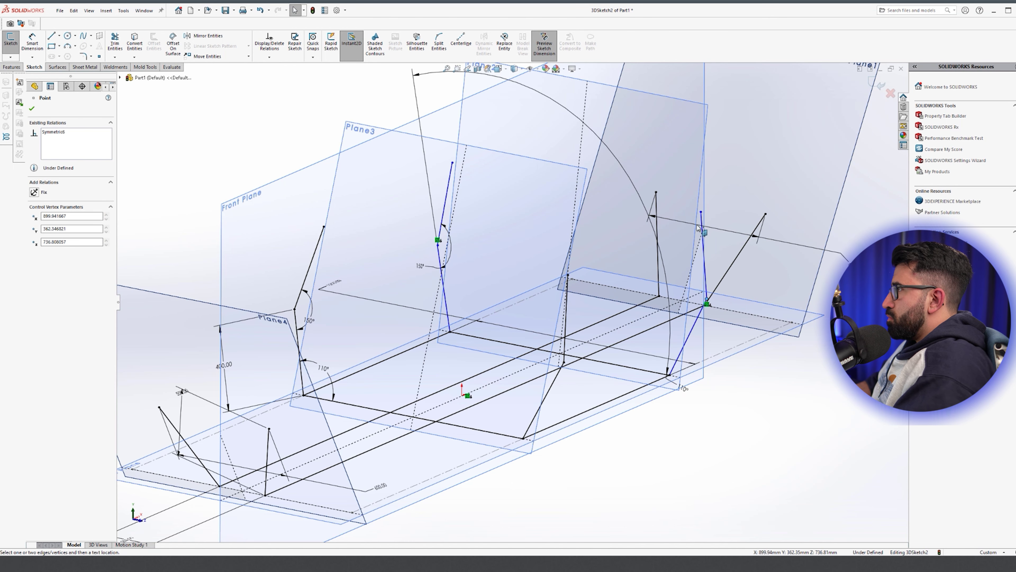
pyautogui.keyDown('ctrl'); pyautogui.click(453, 163); pyautogui.keyUp('ctrl')
pyautogui.keyDown('ctrl'); pyautogui.click(259, 216); pyautogui.keyUp('ctrl')
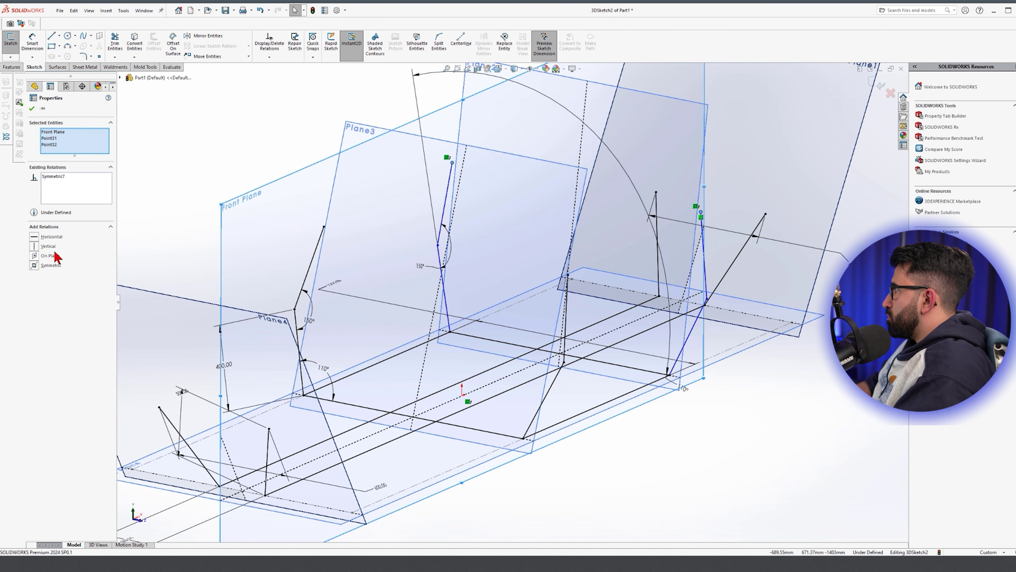
pyautogui.click(602, 295)
# Examine the Plane2 side lines from several directions and move their upper endpoint to test its remaining freedom
pyautogui.moveTo(693, 368); pyautogui.dragTo(796, 394, button='middle')
pyautogui.press('space')
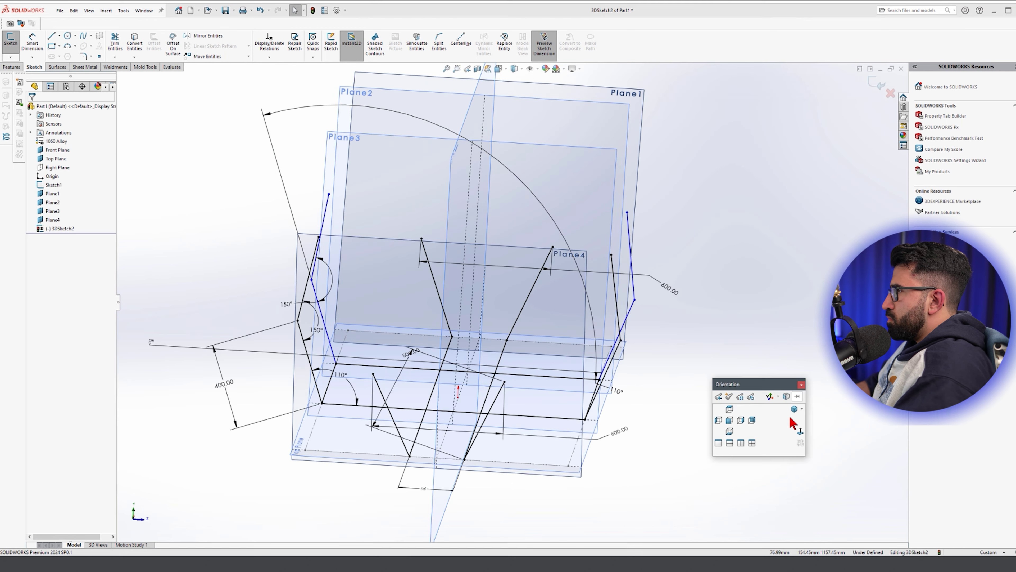
pyautogui.click(796, 432)
pyautogui.hotkey('ctrl', '8')
pyautogui.hotkey('shift', 'Up')
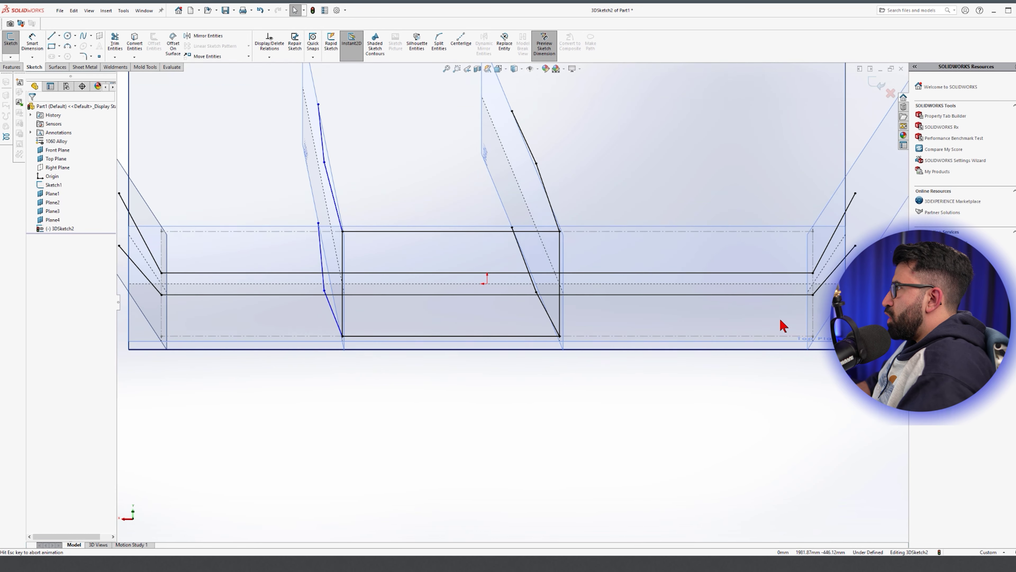
pyautogui.hotkey('shift', 'Left')
pyautogui.scroll(-2, 597, 184)
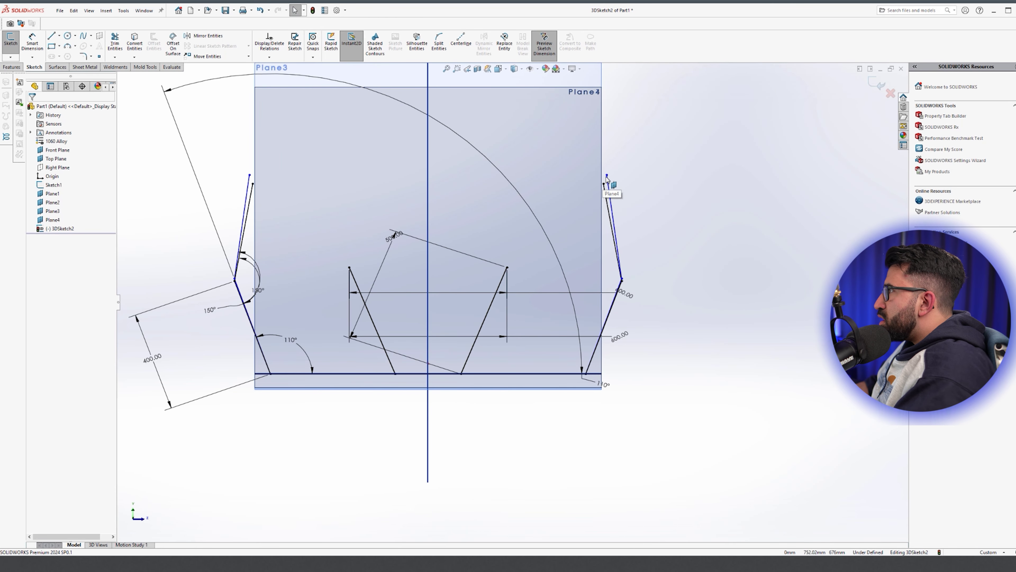
pyautogui.moveTo(607, 175); pyautogui.dragTo(622, 191)
pyautogui.press('Escape')
pyautogui.moveTo(615, 188); pyautogui.dragTo(449, 369, button='middle')
pyautogui.moveTo(330, 195); pyautogui.dragTo(345, 190)
# Add On Plane relations to Plane2 for the upper endpoint and the elbow point of the side line
pyautogui.moveTo(405, 248)
pyautogui.mouseDown(button='middle')
pyautogui.moveTo(498, 200)
pyautogui.moveTo(651, 257)
pyautogui.moveTo(575, 224)
pyautogui.mouseUp(button='middle')
pyautogui.click(525, 245)
pyautogui.keyDown('ctrl'); pyautogui.click(524, 191); pyautogui.keyUp('ctrl')
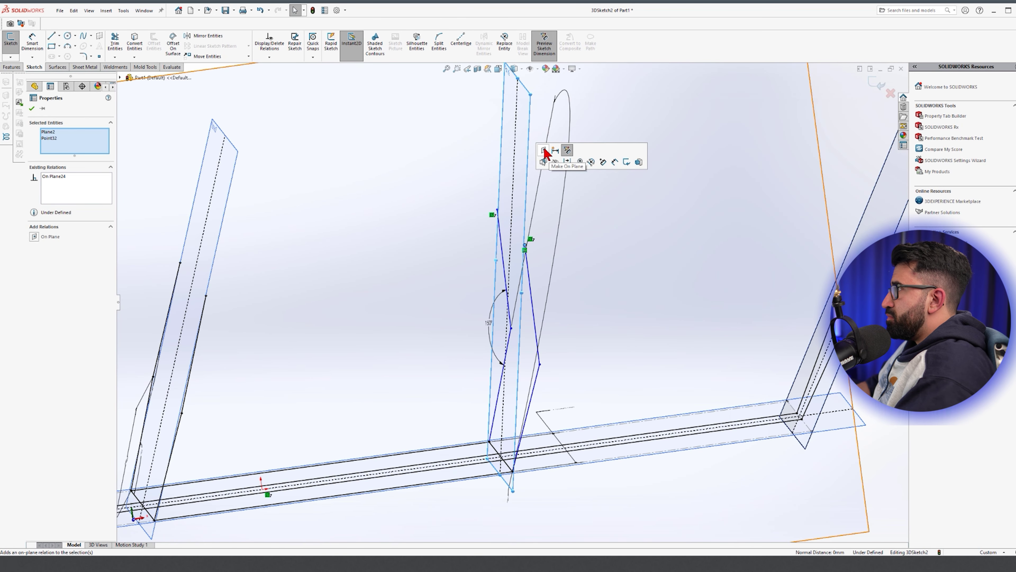
pyautogui.click(417, 275)
pyautogui.scroll(1, 537, 353)
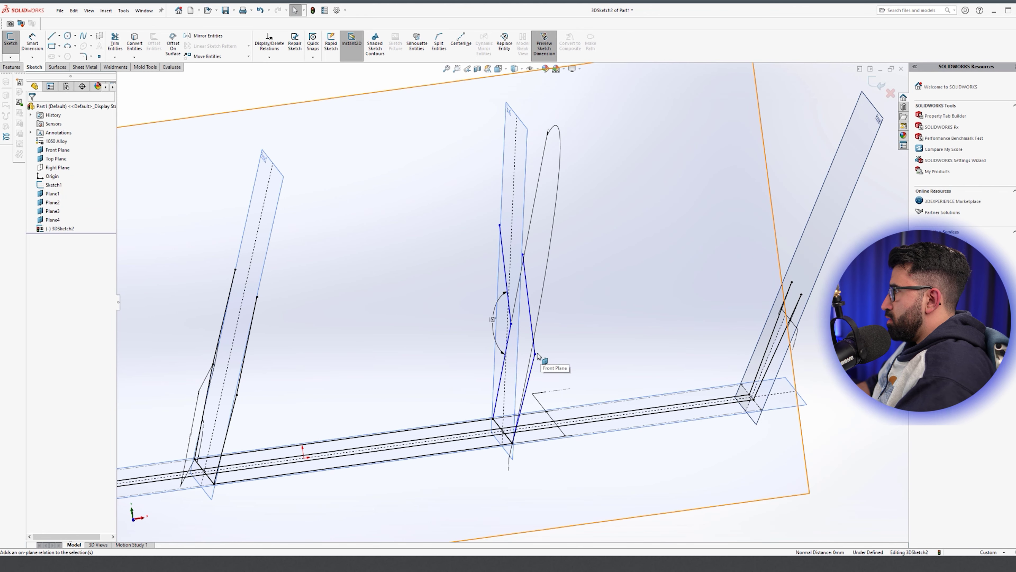
pyautogui.click(536, 356)
pyautogui.keyDown('ctrl'); pyautogui.click(522, 216); pyautogui.keyUp('ctrl')
pyautogui.click(545, 177)
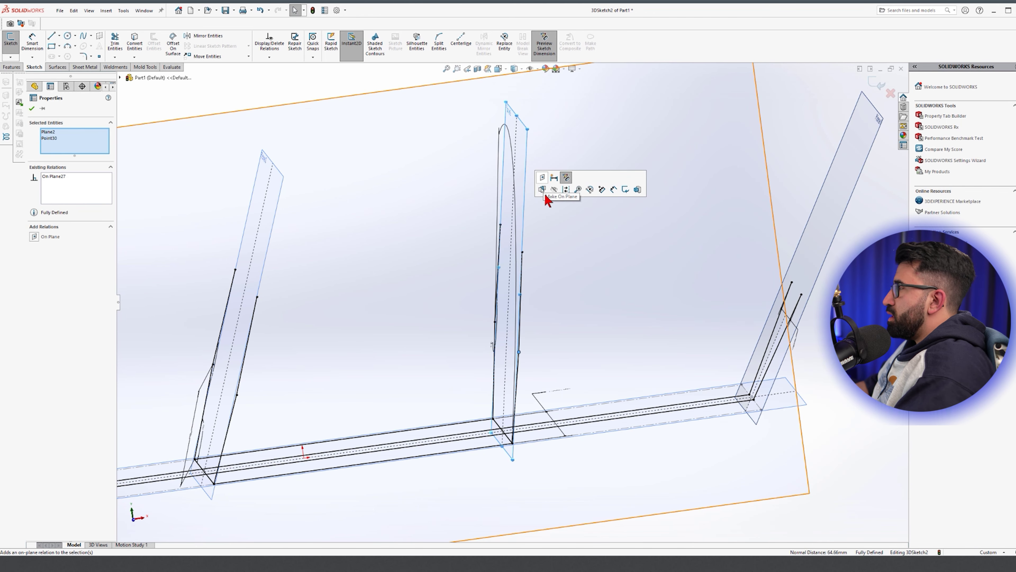
pyautogui.click(590, 307)
# Draw two vertical lines up from the upper endpoints of the Plane1 end lines, using the four-view layout
pyautogui.scroll(3, 591, 309)
pyautogui.scroll(2, 590, 309)
pyautogui.moveTo(453, 345); pyautogui.dragTo(738, 397, button='middle')
pyautogui.press('space')
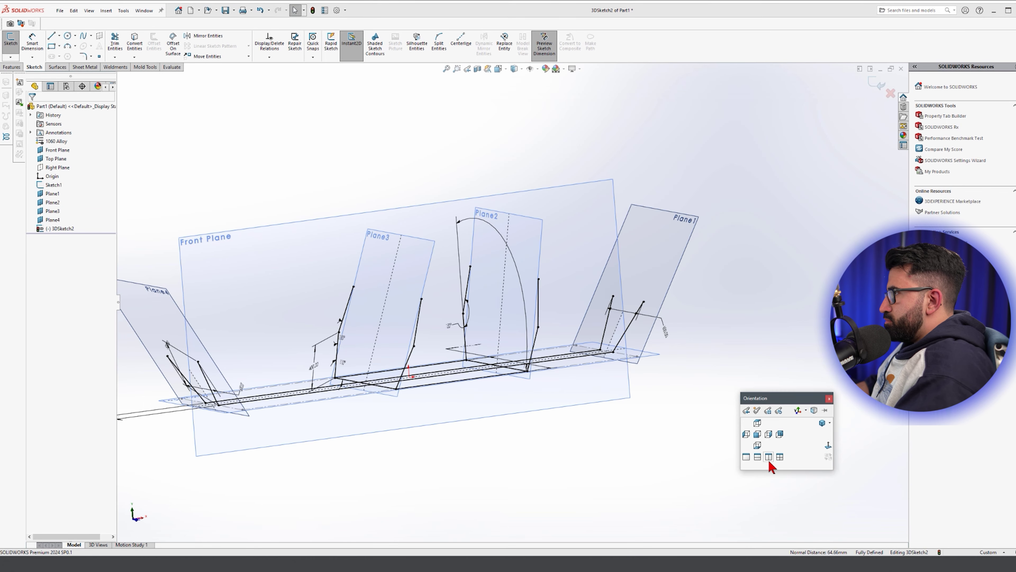
pyautogui.click(772, 459)
pyautogui.press('l')
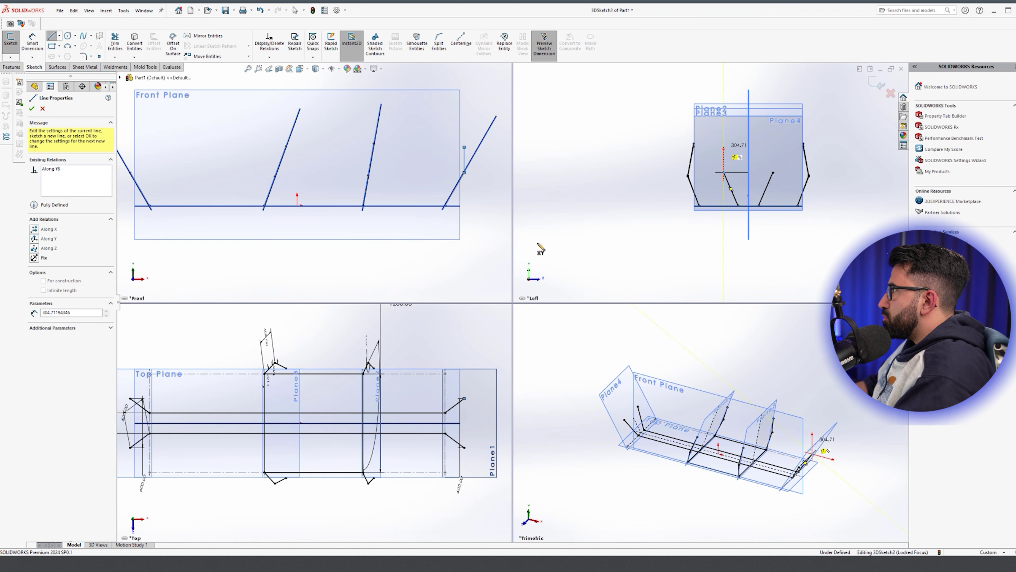
pyautogui.press('Escape')
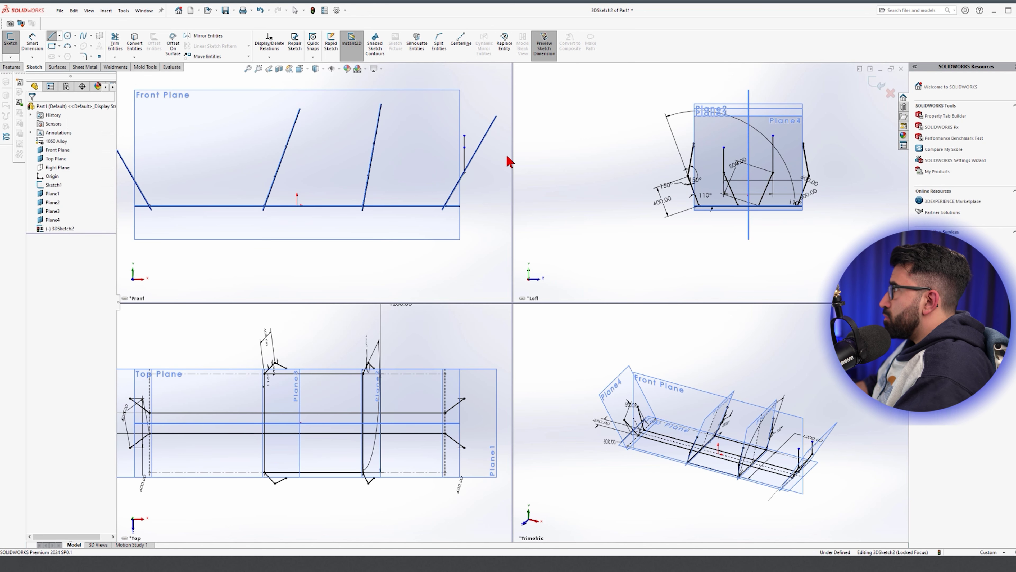
# Delete the taller of the two vertical lines at the Plane1 end
pyautogui.scroll(-2, 764, 175)
pyautogui.scroll(3, 443, 152)
pyautogui.scroll(-3, 426, 137)
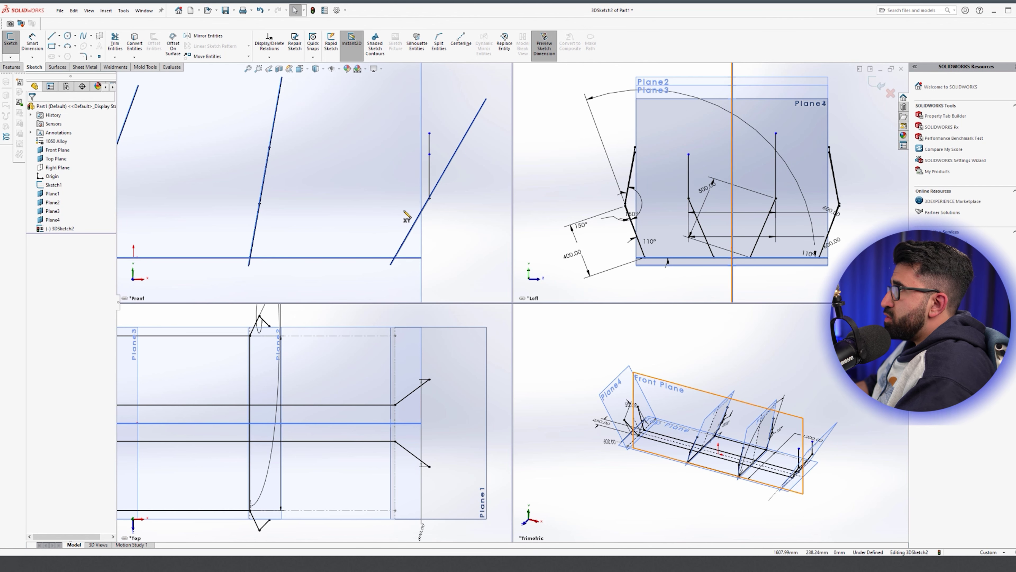
pyautogui.press('l')
pyautogui.scroll(-5, 709, 456)
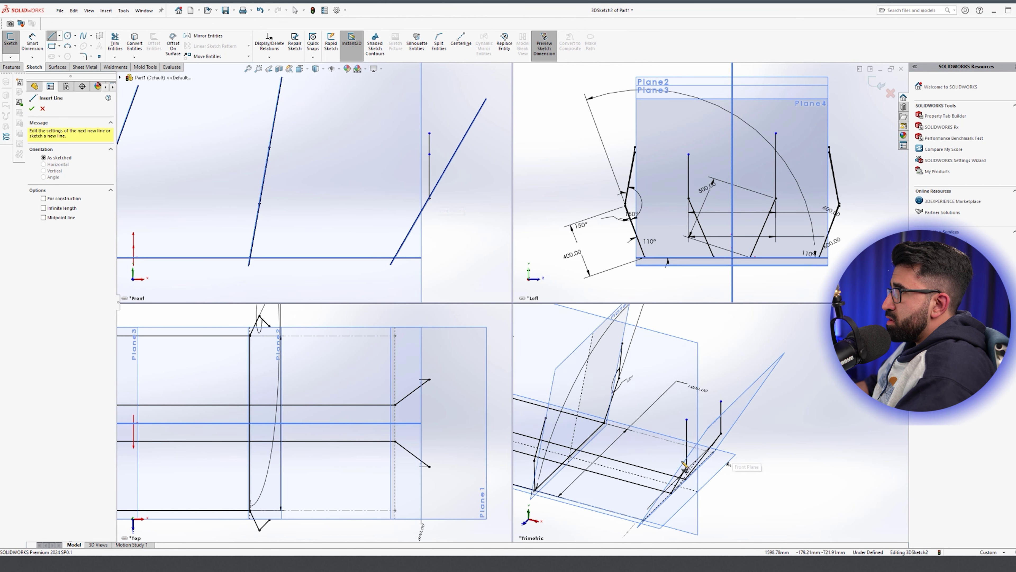
pyautogui.press('Escape')
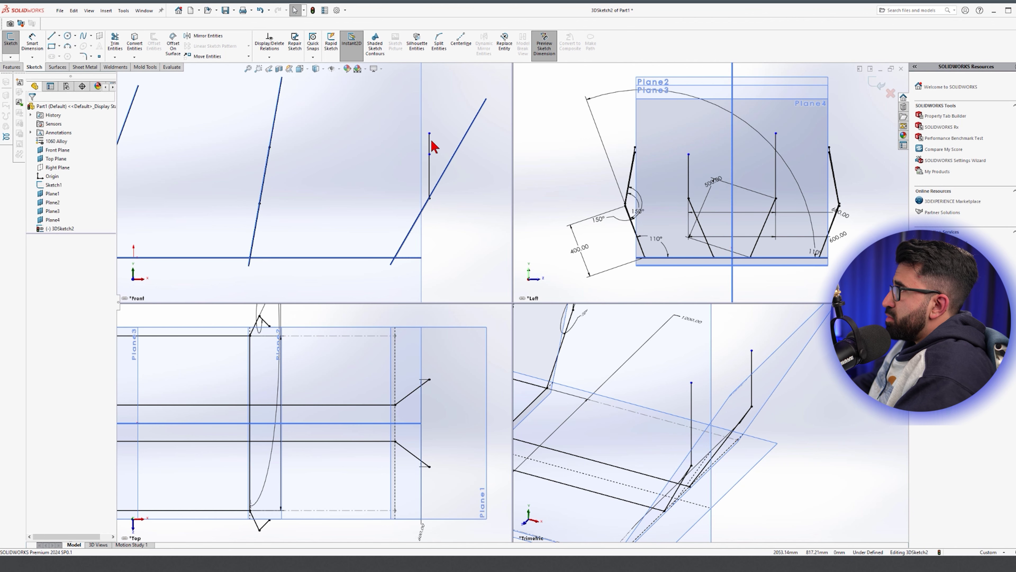
pyautogui.click(429, 147)
pyautogui.press('Delete')
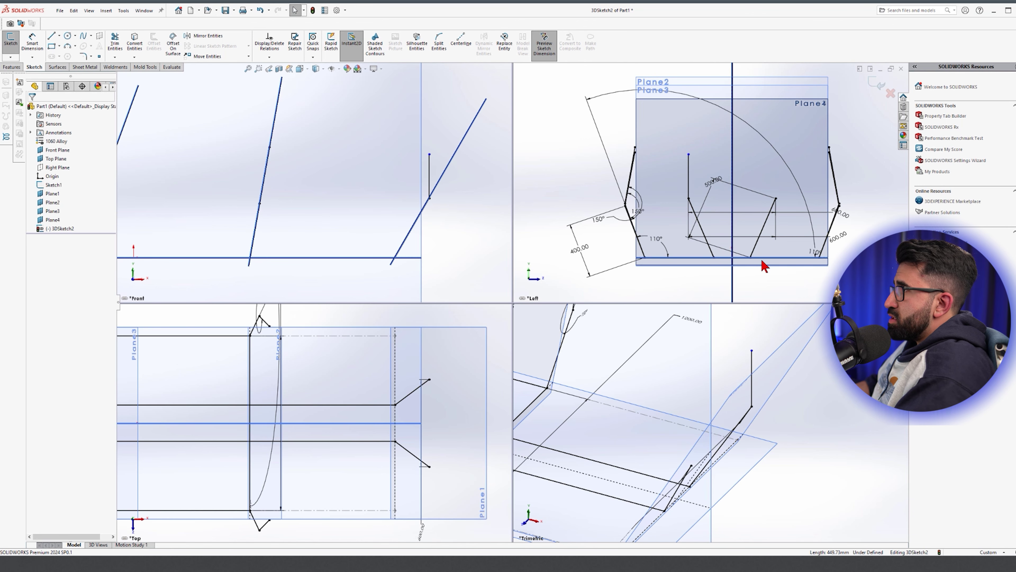
# Draw a vertical line about 392 mm long up from the Plane1 end line's endpoint that has no upright, using the four-view layout
pyautogui.press('l')
pyautogui.click(429, 197)
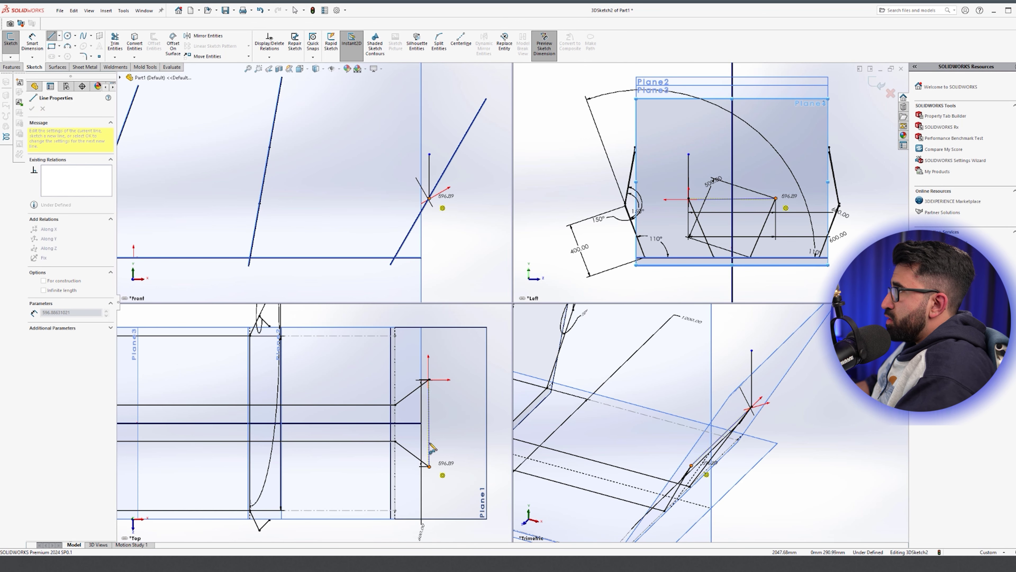
pyautogui.doubleClick(443, 151)
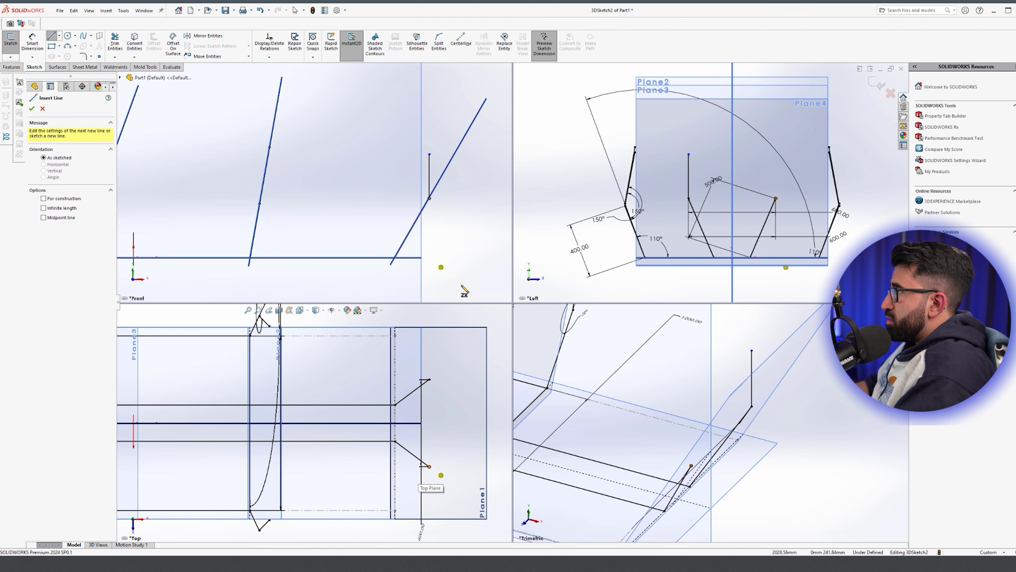
pyautogui.click(429, 466)
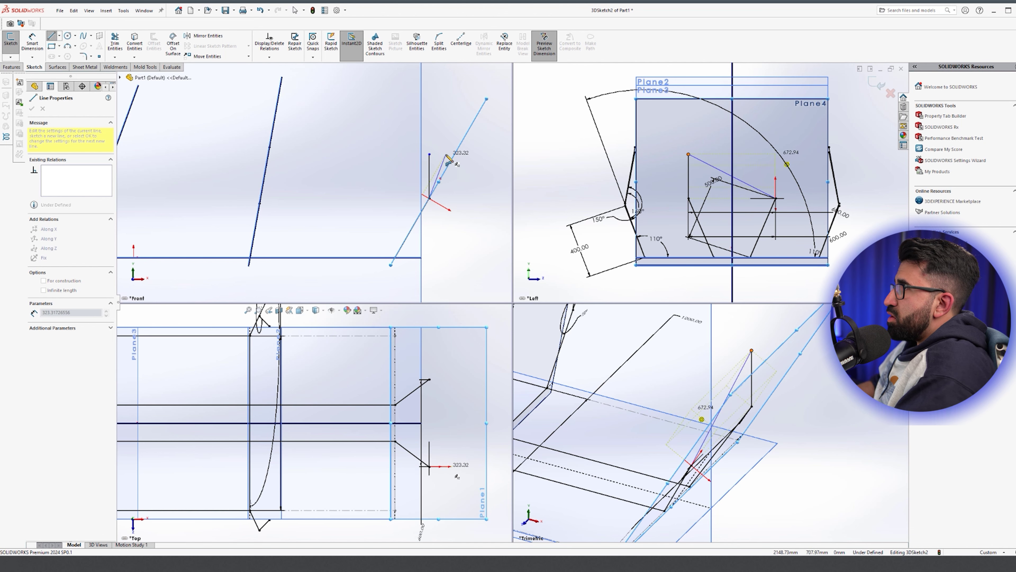
pyautogui.press('Escape')
pyautogui.press('Escape')
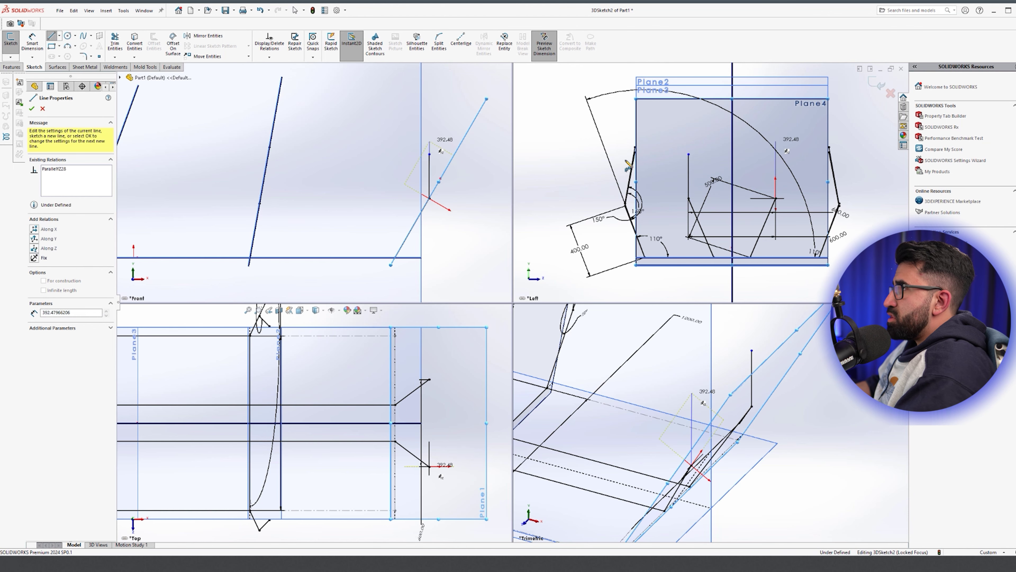
# Return to a single view and add an Along Y relation to the new vertical line at the Plane1 end
pyautogui.press('f')
pyautogui.press('space')
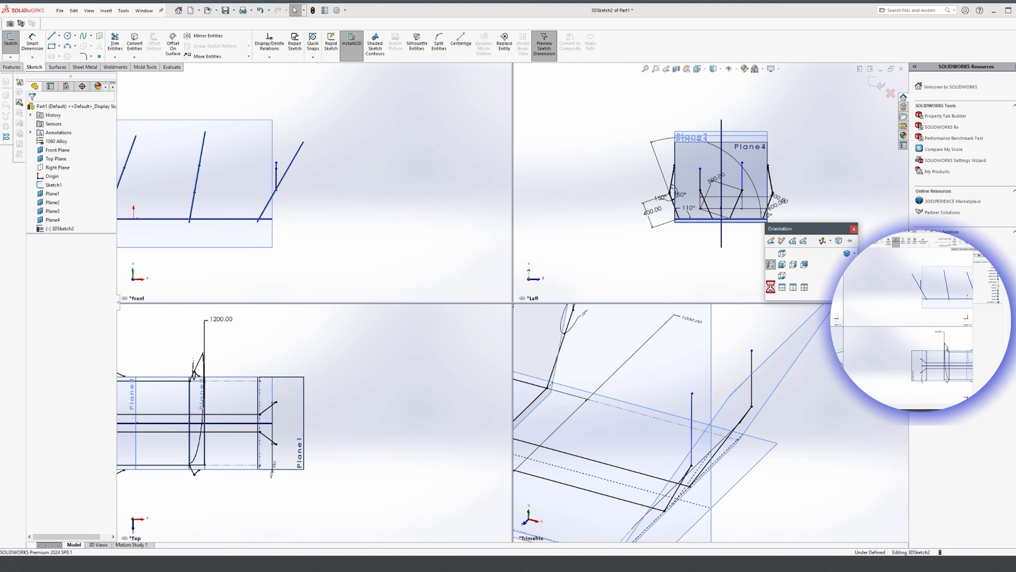
pyautogui.click(771, 287)
pyautogui.scroll(-5, 658, 302)
pyautogui.click(668, 275)
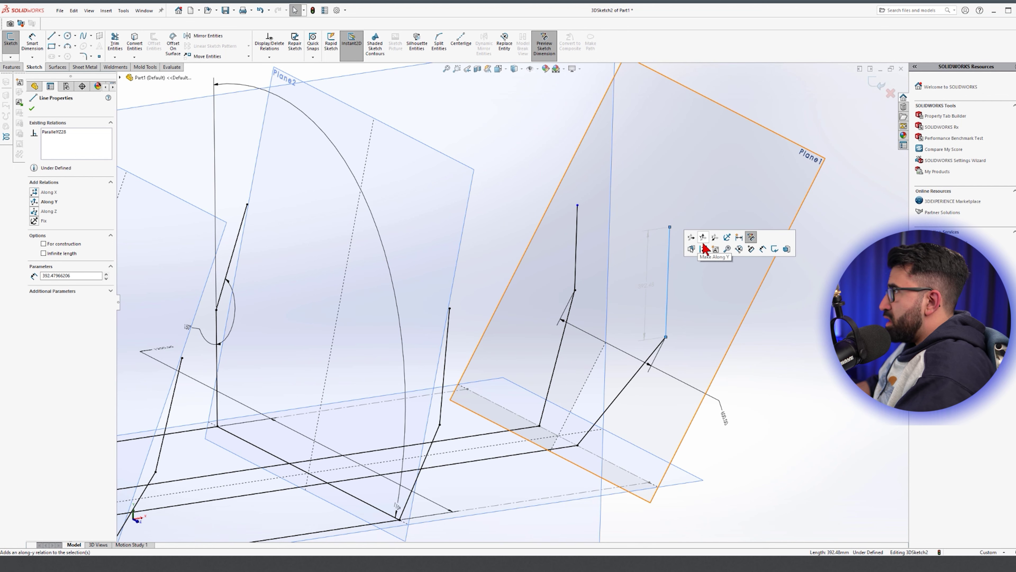
pyautogui.click(703, 238)
pyautogui.click(680, 262)
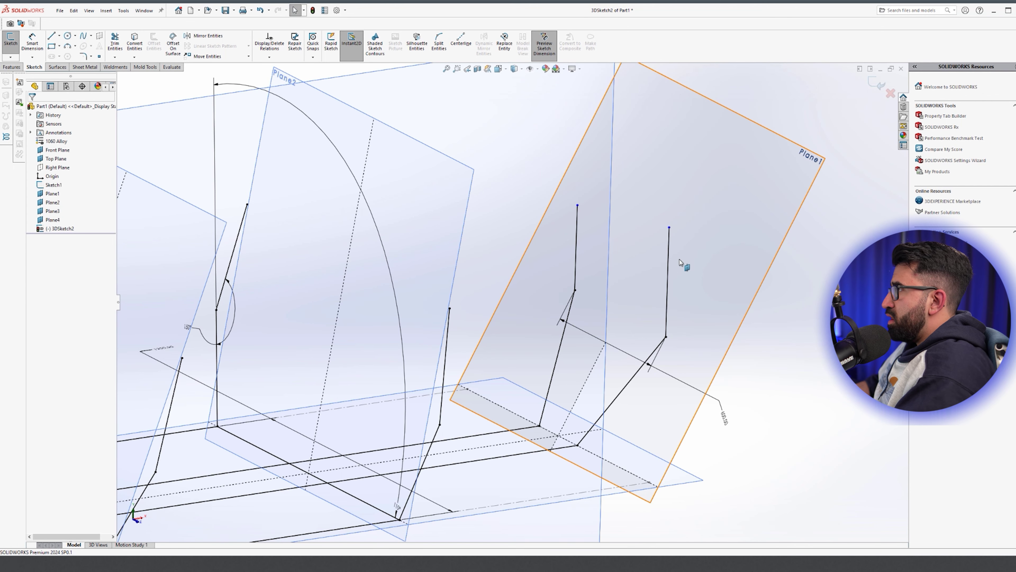
# Make the upper endpoints of the two vertical lines at the Plane1 end symmetric about the Front Plane
pyautogui.click(669, 245)
pyautogui.click(842, 366)
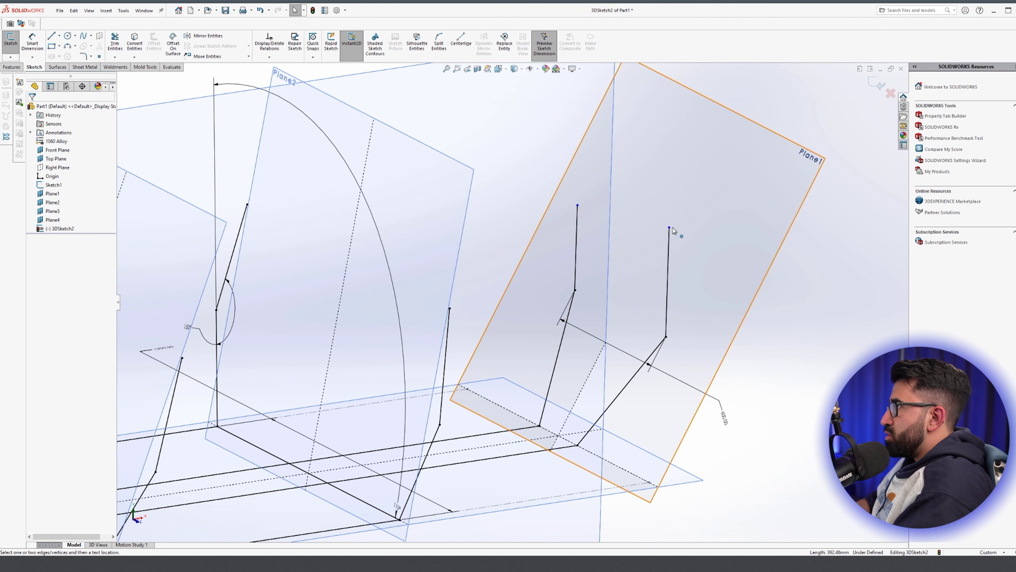
pyautogui.click(672, 229)
pyautogui.keyDown('ctrl'); pyautogui.click(425, 104); pyautogui.keyUp('ctrl')
pyautogui.click(482, 69)
pyautogui.click(805, 376)
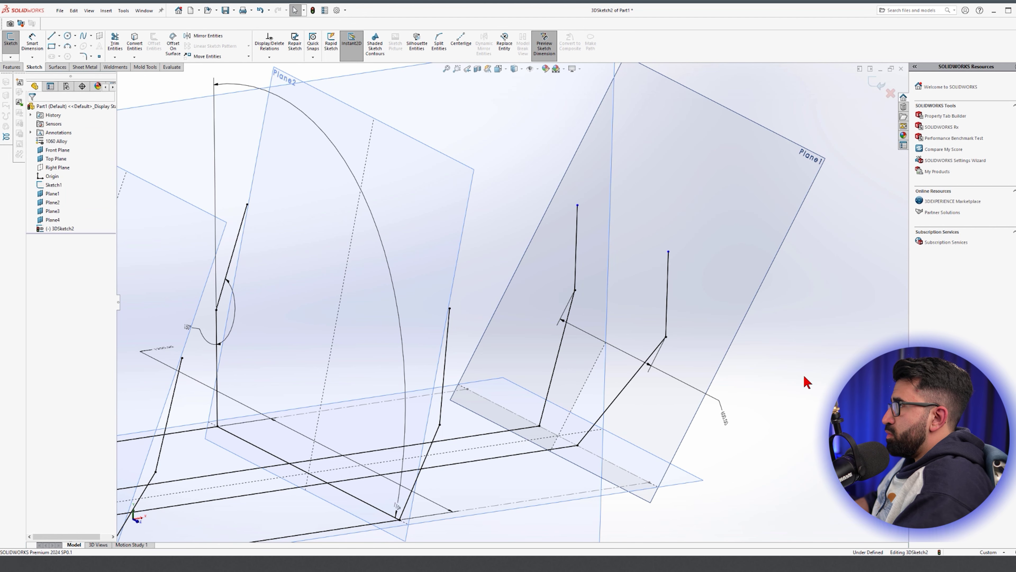
# Dimension the height of the vertical line at the Plane1 end as 200 mm
pyautogui.scroll(6, 804, 376)
pyautogui.press('d')
pyautogui.click(722, 330)
pyautogui.click(798, 342)
pyautogui.write('200')
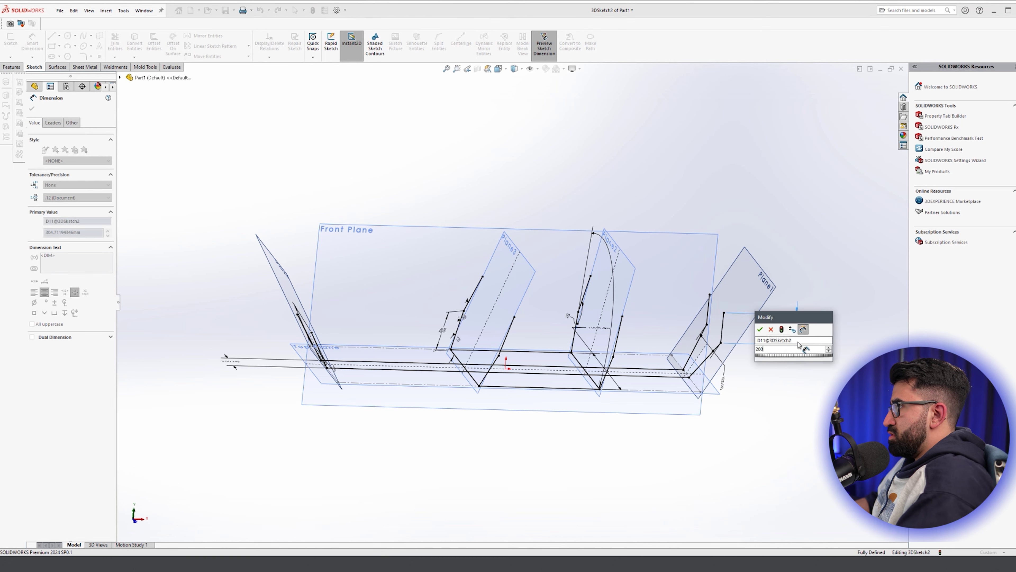
pyautogui.press('Return')
pyautogui.press('Escape')
# Sketch a line about 2893 mm long near the upper edge of Plane1 and make it Along Z
pyautogui.press('l')
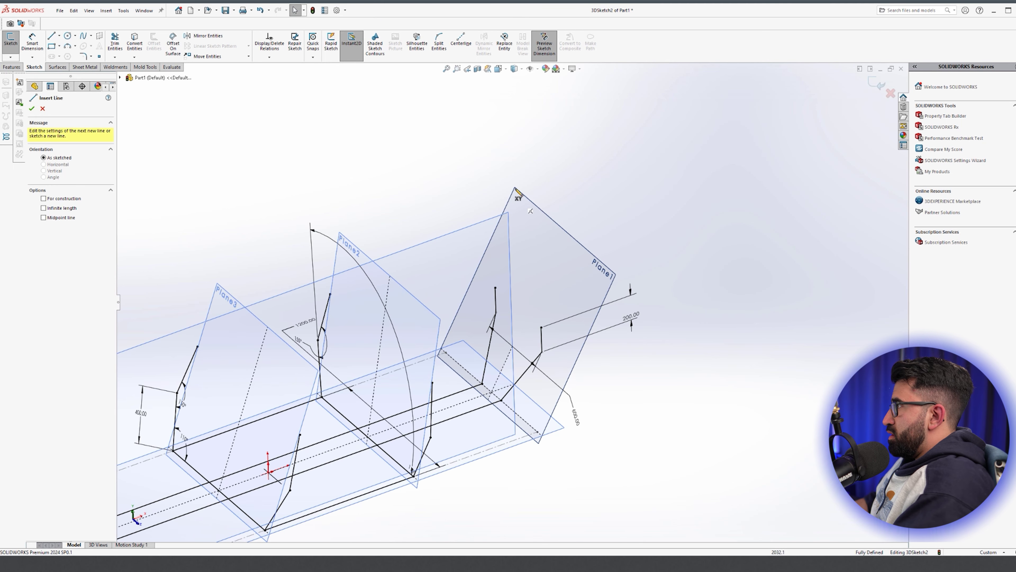
pyautogui.moveTo(514, 177); pyautogui.dragTo(734, 384)
pyautogui.press('Escape')
pyautogui.click(673, 325)
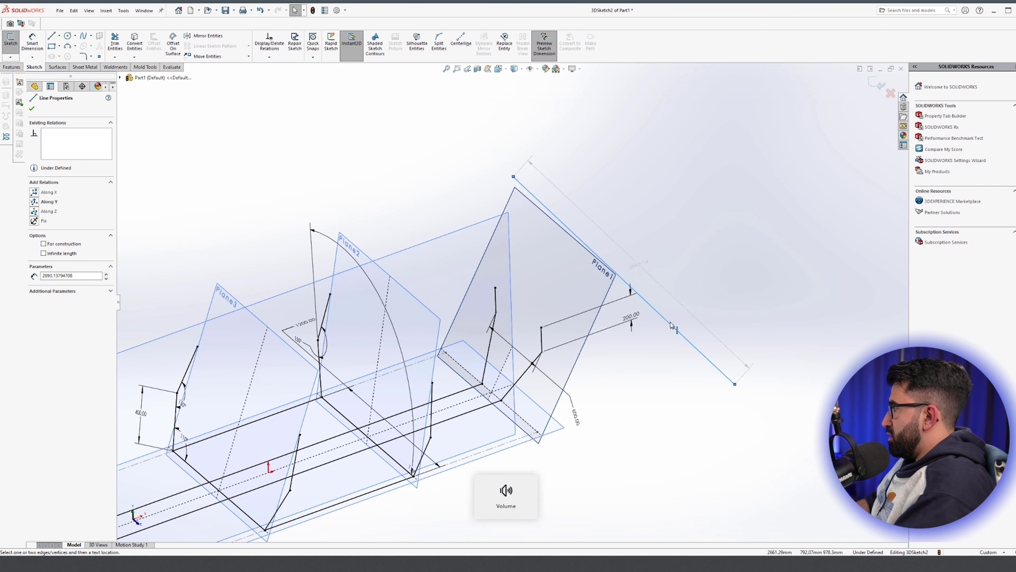
pyautogui.click(717, 286)
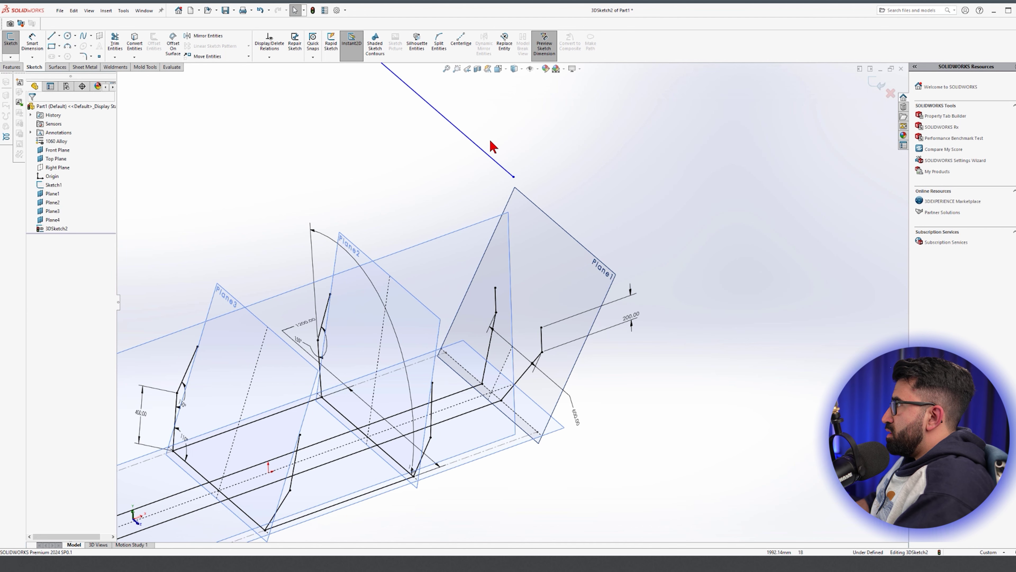
# Make the Along Z line coincident with the upper endpoint of the vertical line at the Plane1 end
pyautogui.click(488, 157)
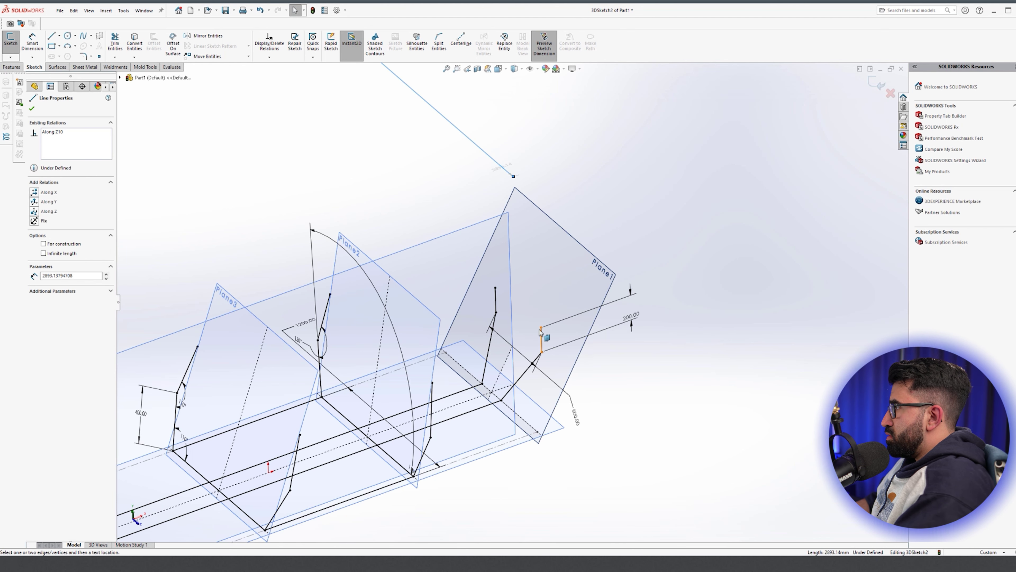
pyautogui.keyDown('ctrl'); pyautogui.click(542, 328); pyautogui.keyUp('ctrl')
pyautogui.click(580, 293)
pyautogui.click(642, 366)
# Make both endpoints of the Along Z line at the Plane1 end symmetric about the Front Plane
pyautogui.click(519, 307)
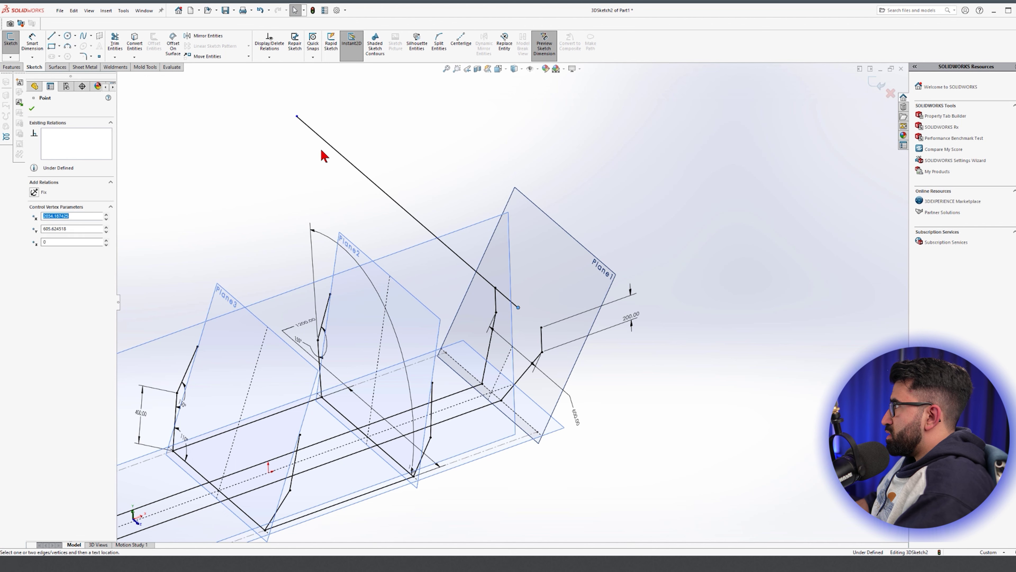
pyautogui.keyDown('ctrl'); pyautogui.click(343, 153); pyautogui.keyUp('ctrl')
pyautogui.keyDown('ctrl'); pyautogui.click(476, 233); pyautogui.keyUp('ctrl')
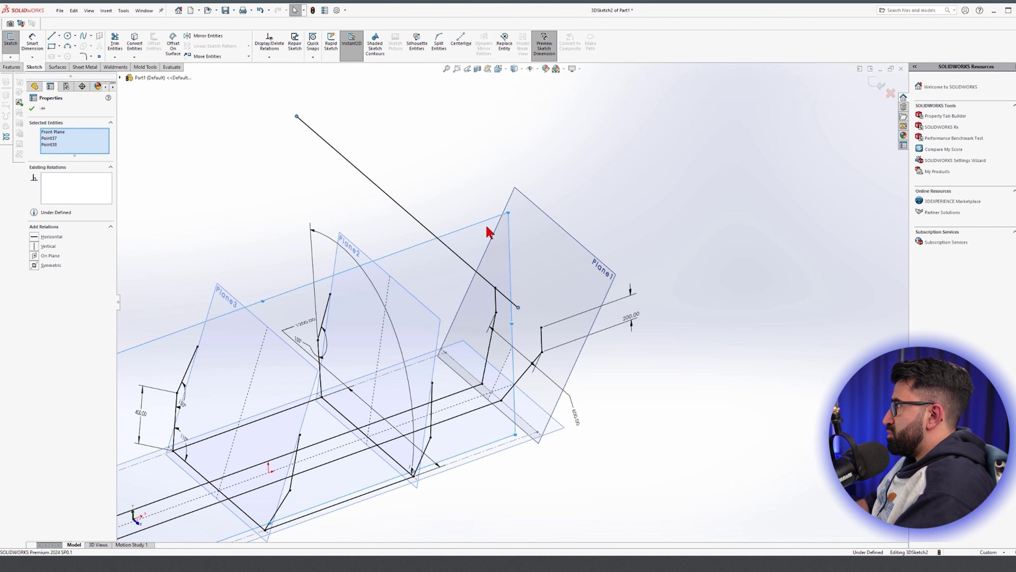
pyautogui.click(523, 200)
pyautogui.click(752, 398)
# Dimension the length of the crossbar at the Plane1 end as 1200 mm
pyautogui.scroll(2, 708, 384)
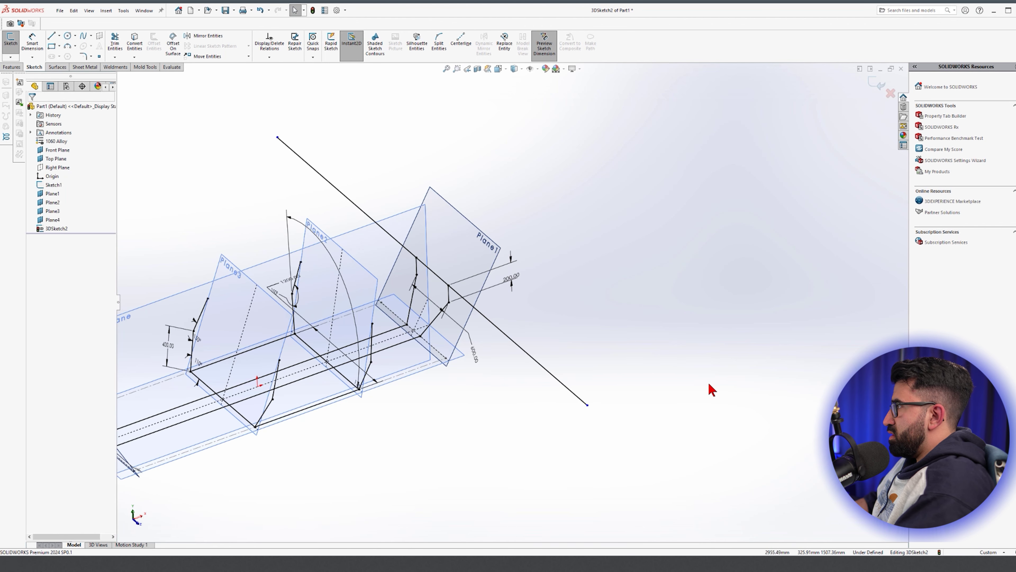
pyautogui.moveTo(509, 395); pyautogui.dragTo(510, 364, button='right')
pyautogui.click(510, 339)
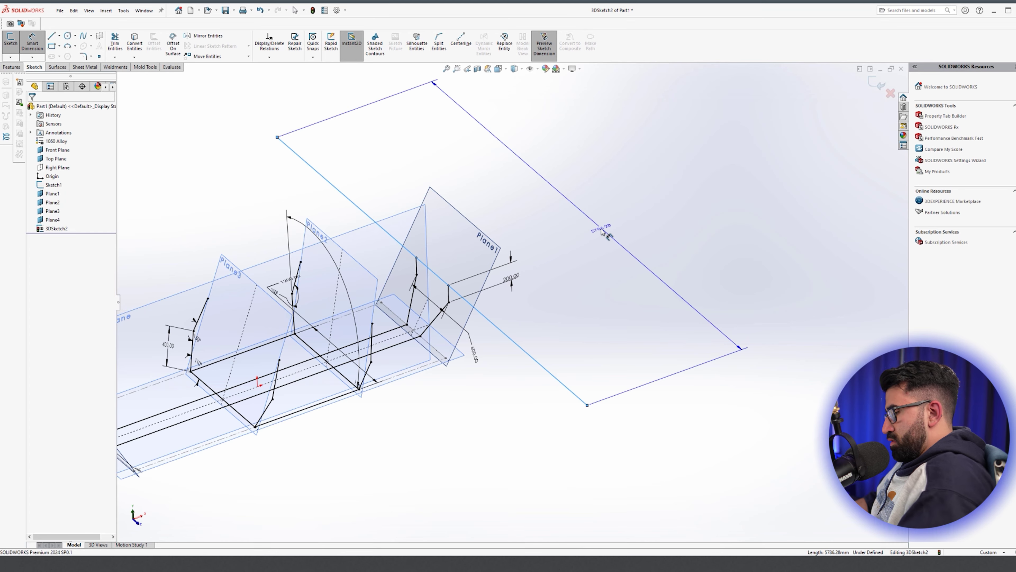
pyautogui.click(602, 229)
pyautogui.write('1200')
pyautogui.press('Return')
pyautogui.press('Escape')
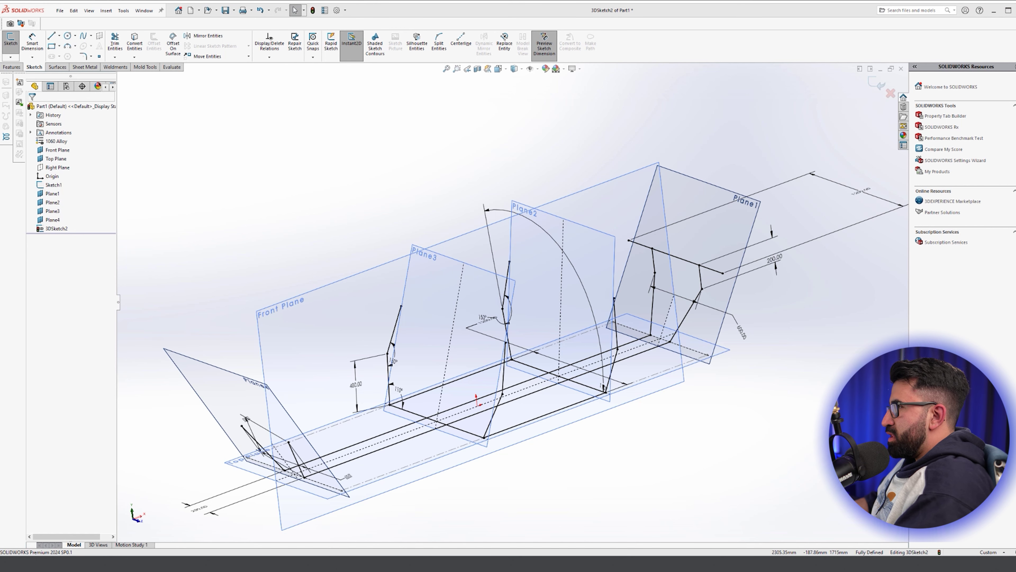
# Draw a line joining the upper endpoints of the Plane3 and Plane2 side lines on the near side of the frame
pyautogui.hotkey('ctrl', '1')
pyautogui.hotkey('ctrl', '3')
pyautogui.moveTo(686, 341); pyautogui.dragTo(765, 285, button='middle')
pyautogui.press('l')
pyautogui.scroll(-4, 604, 307)
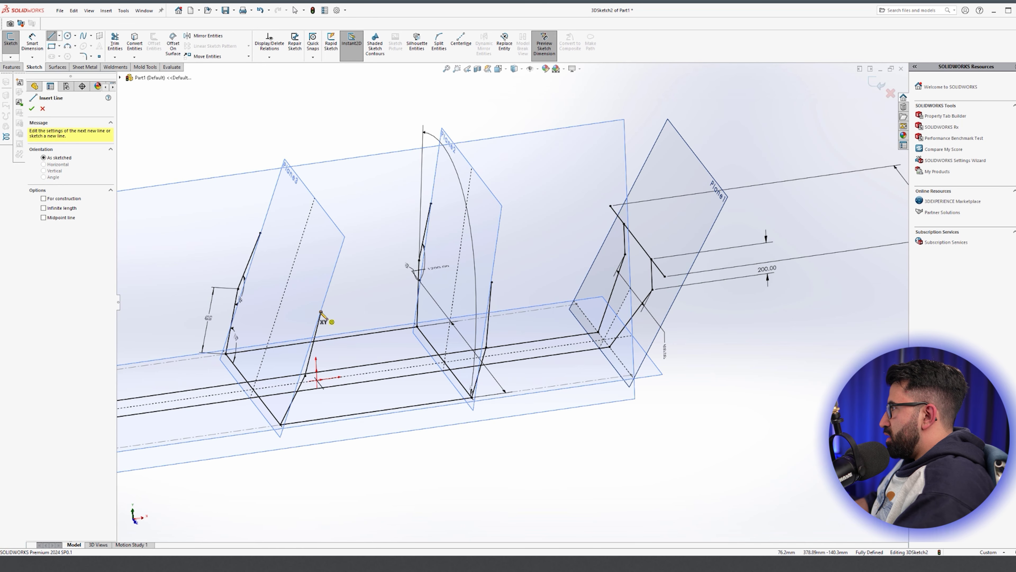
pyautogui.click(320, 312)
pyautogui.click(492, 282)
pyautogui.press('Escape')
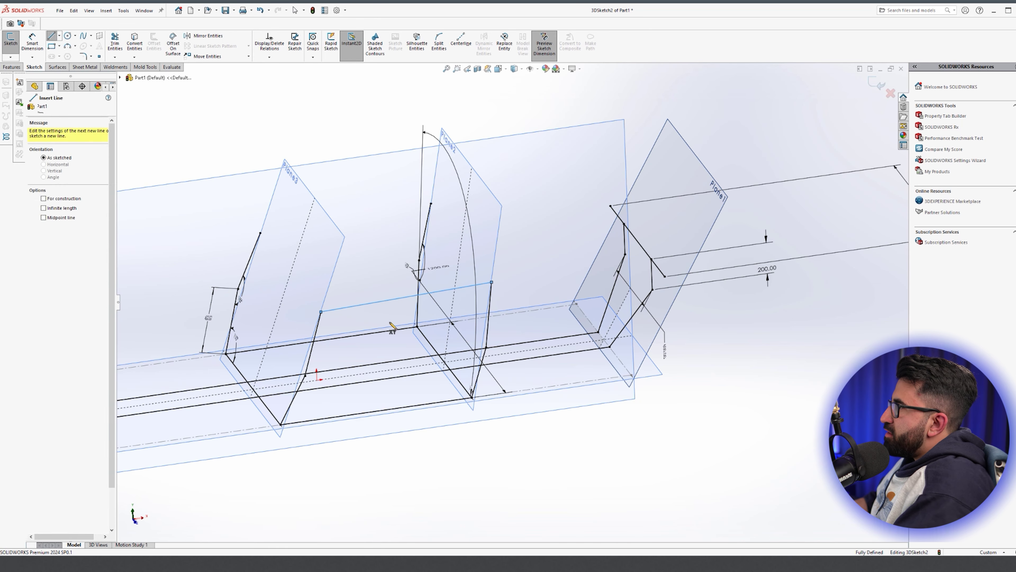
# Connect the upper endpoints of the Plane2 side lines to the matching ends of the Plane1 crossbar on both sides
pyautogui.press('l')
pyautogui.click(491, 282)
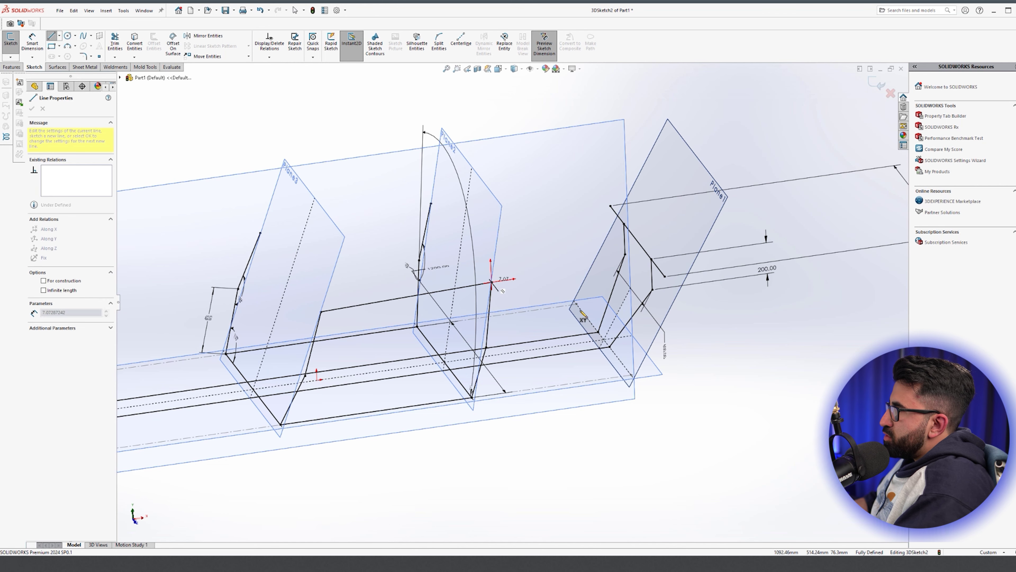
pyautogui.scroll(-2, 520, 294)
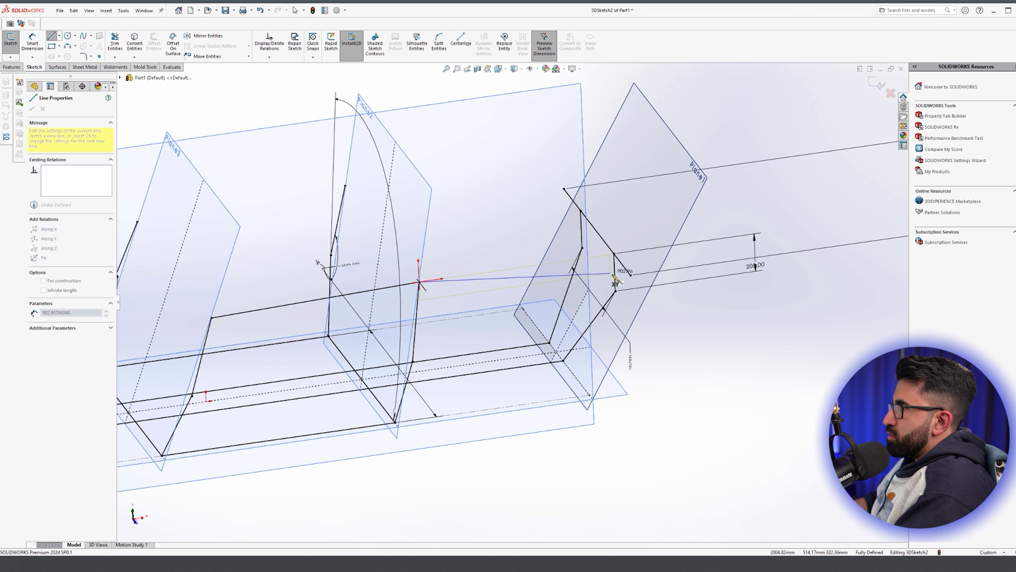
pyautogui.click(631, 276)
pyautogui.press('Escape')
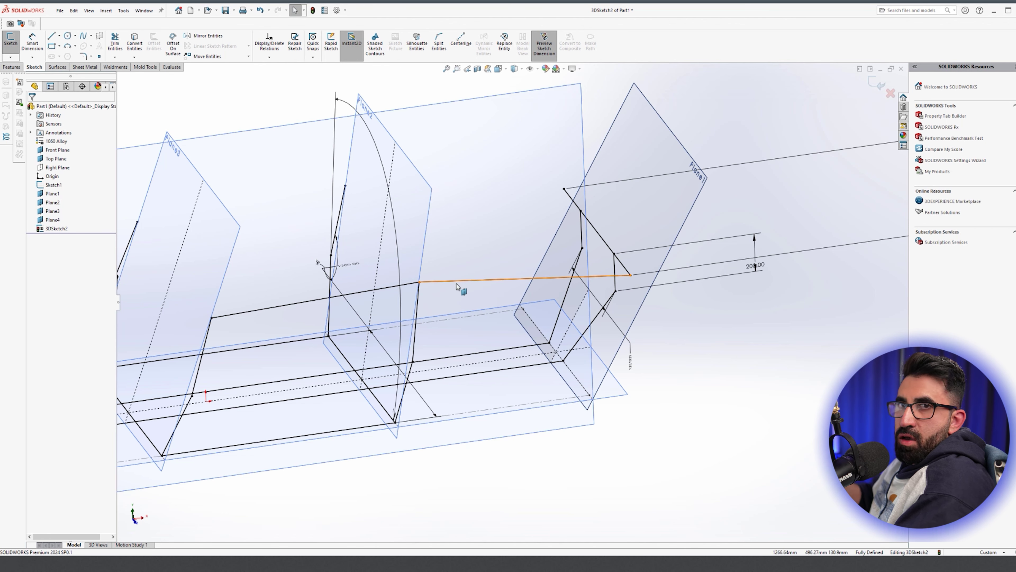
pyautogui.press('l')
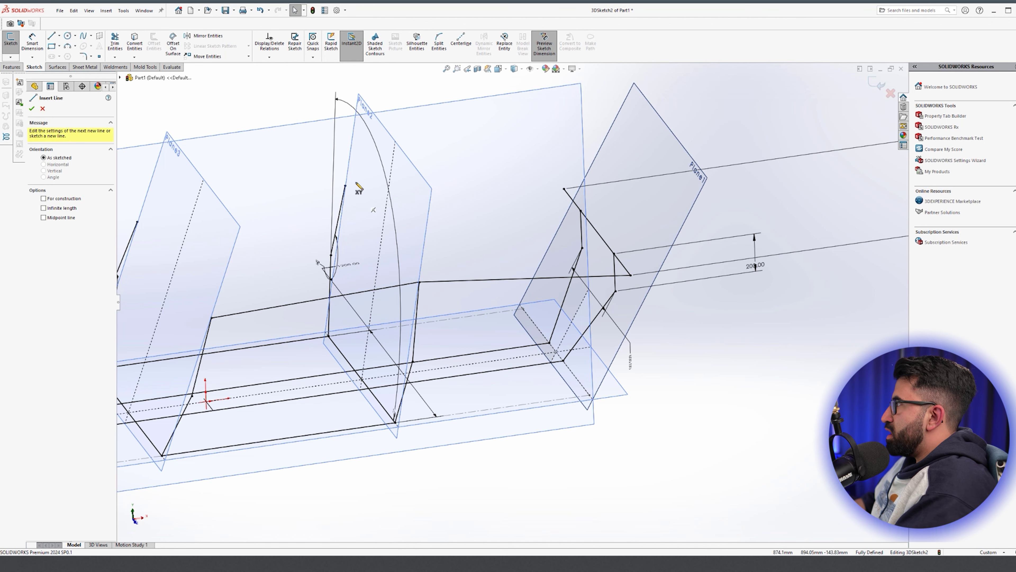
pyautogui.click(345, 185)
pyautogui.click(564, 188)
pyautogui.press('Escape')
# Draw a line joining the upper endpoints of the Plane3 and Plane2 side lines on the far side of the frame
pyautogui.press('l')
pyautogui.keyDown('ctrl'); pyautogui.moveTo(527, 273); pyautogui.dragTo(629, 305, button='middle'); pyautogui.keyUp('ctrl')
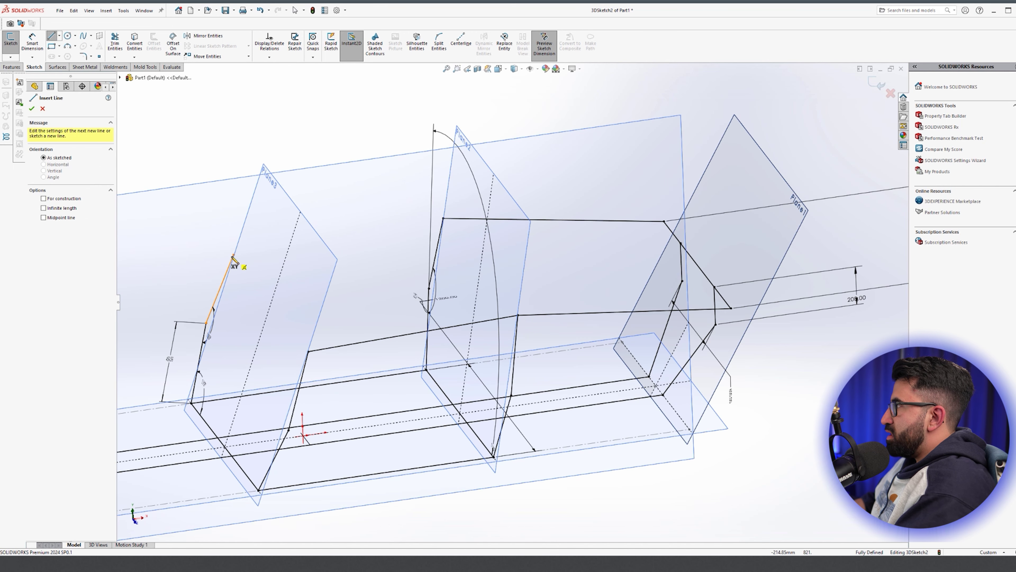
pyautogui.click(233, 255)
pyautogui.click(443, 218)
pyautogui.press('Escape')
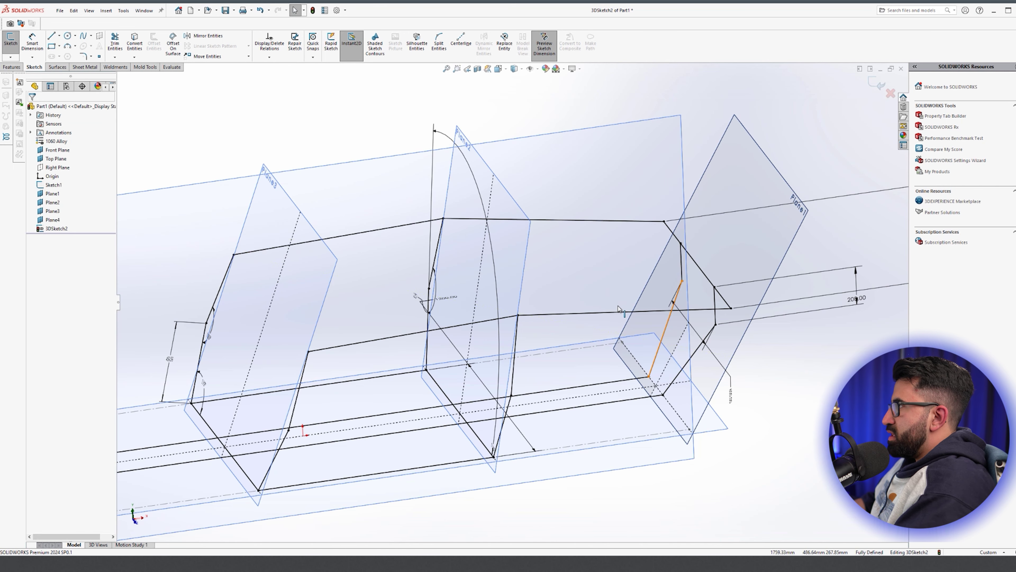
# Draw a cross line between the two upper endpoints of the Plane2 side lines
pyautogui.scroll(3, 436, 304)
pyautogui.press('l')
pyautogui.scroll(-3, 427, 310)
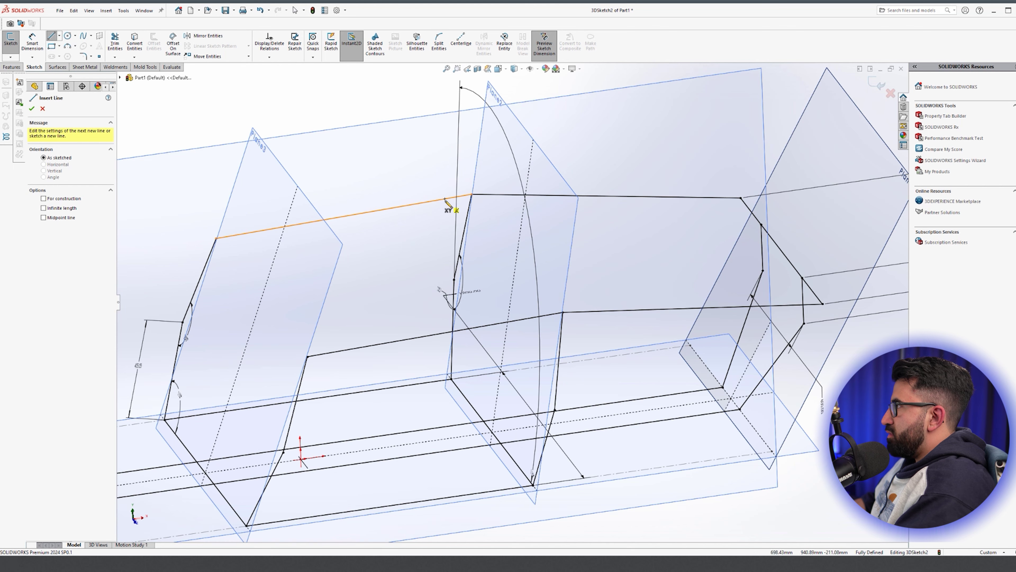
pyautogui.press('Escape')
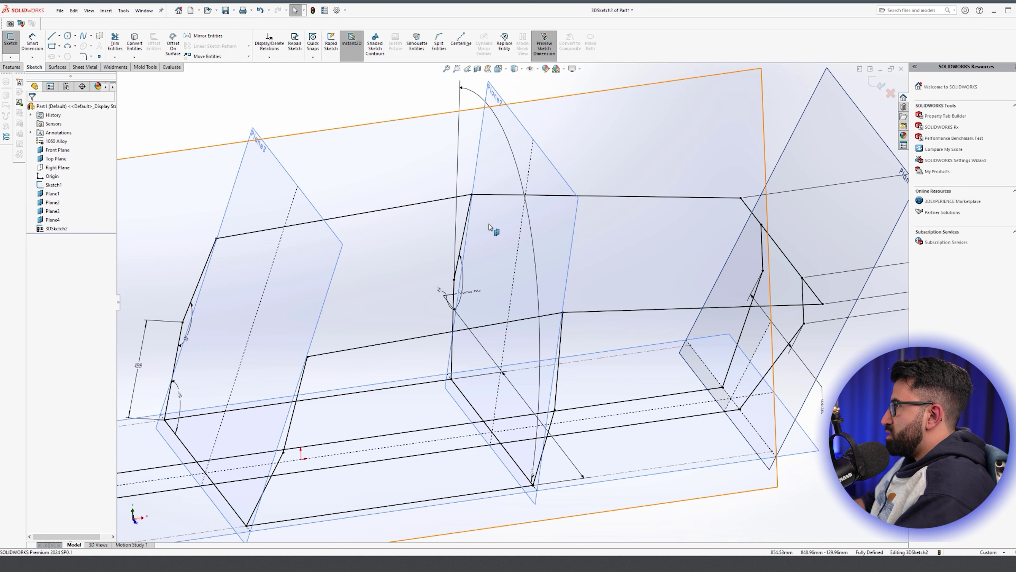
pyautogui.press('l')
pyautogui.click(472, 194)
pyautogui.click(562, 312)
pyautogui.press('Escape')
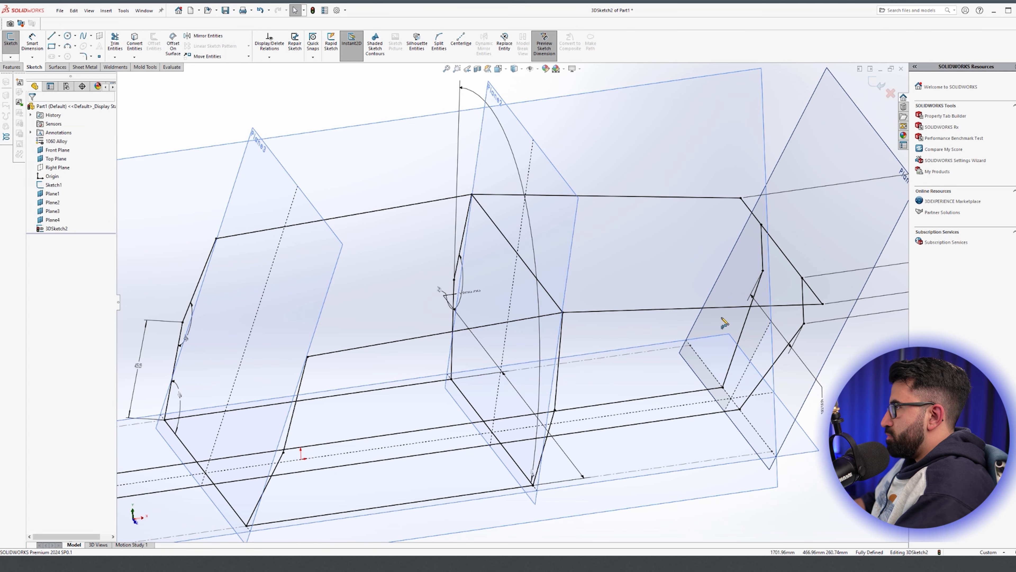
# Draw a cross line between the two upper side rails just behind Plane3 and make it Along Z
pyautogui.scroll(1, 724, 322)
pyautogui.press('l')
pyautogui.click(367, 234)
pyautogui.click(444, 332)
pyautogui.press('Escape')
pyautogui.click(422, 307)
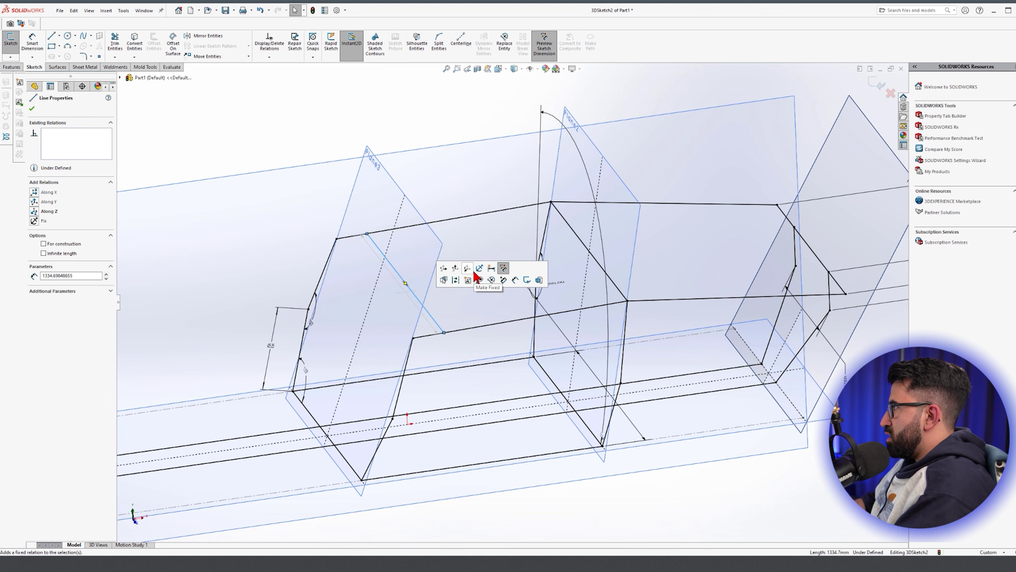
pyautogui.click(468, 274)
# Dimension the distance between the upper cross line near Plane3 and the bottom cross line on Plane3
pyautogui.press('d')
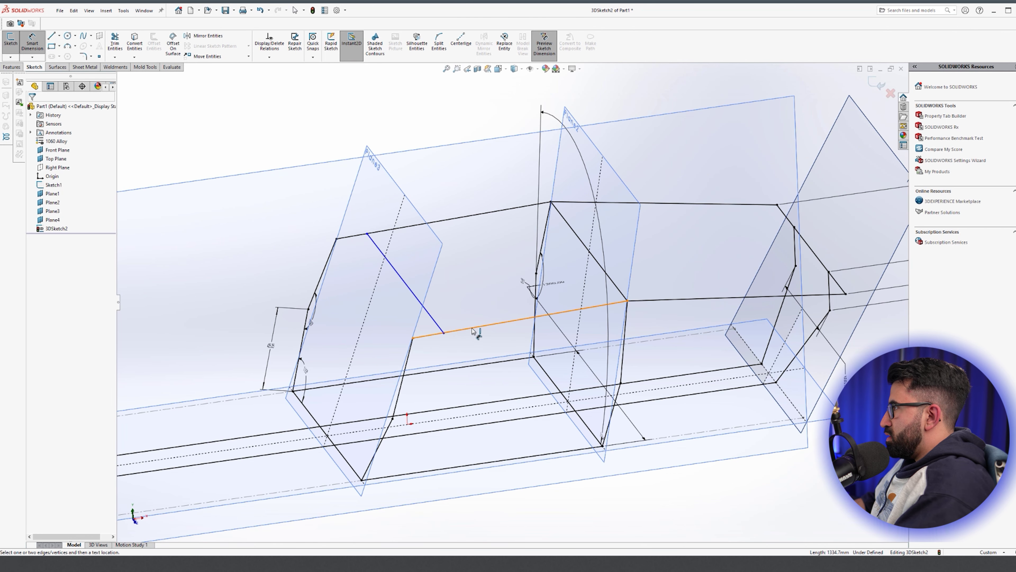
pyautogui.click(430, 314)
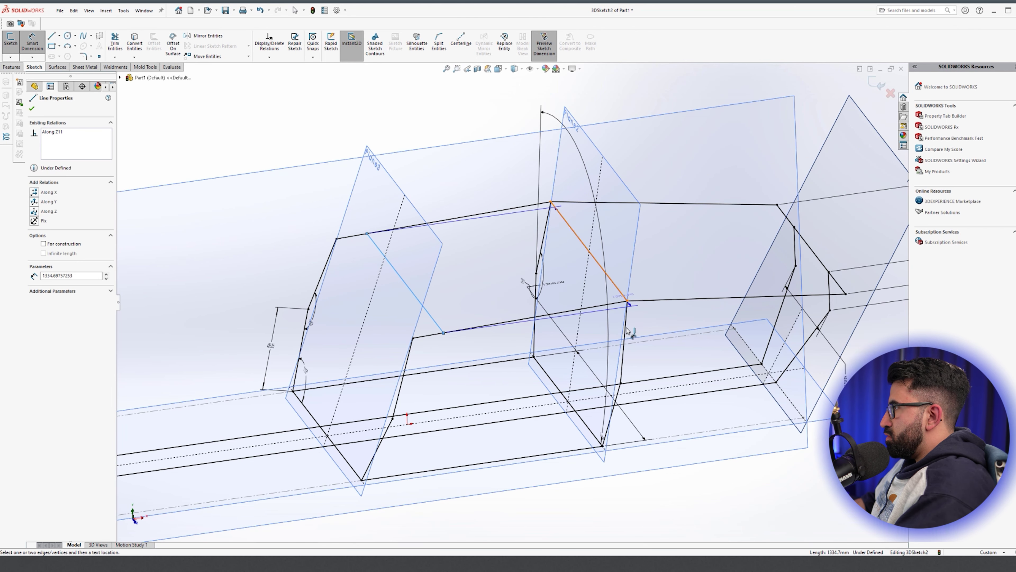
pyautogui.scroll(3, 496, 340)
pyautogui.scroll(-3, 415, 413)
pyautogui.click(414, 412)
pyautogui.click(442, 250)
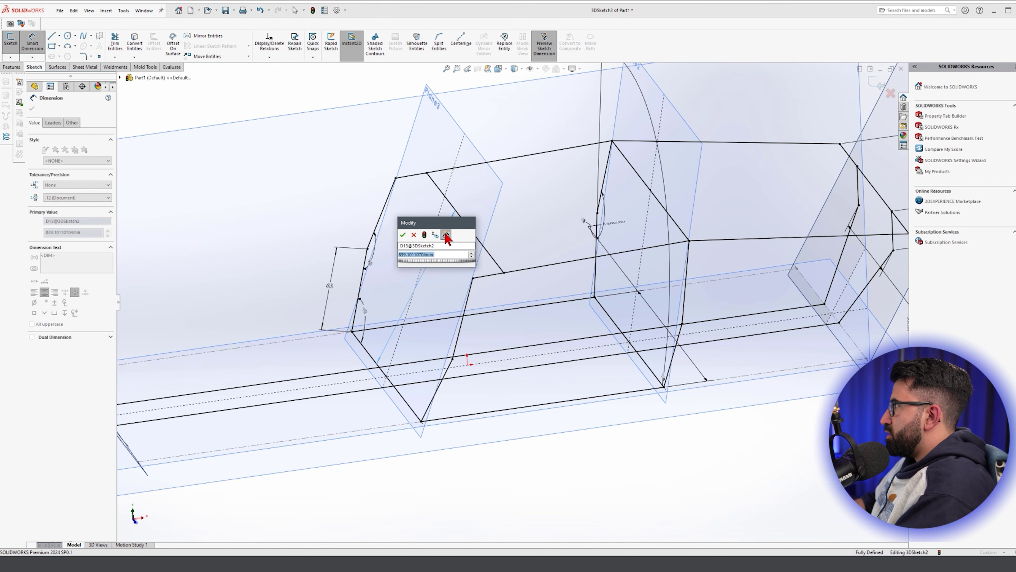
pyautogui.click(404, 236)
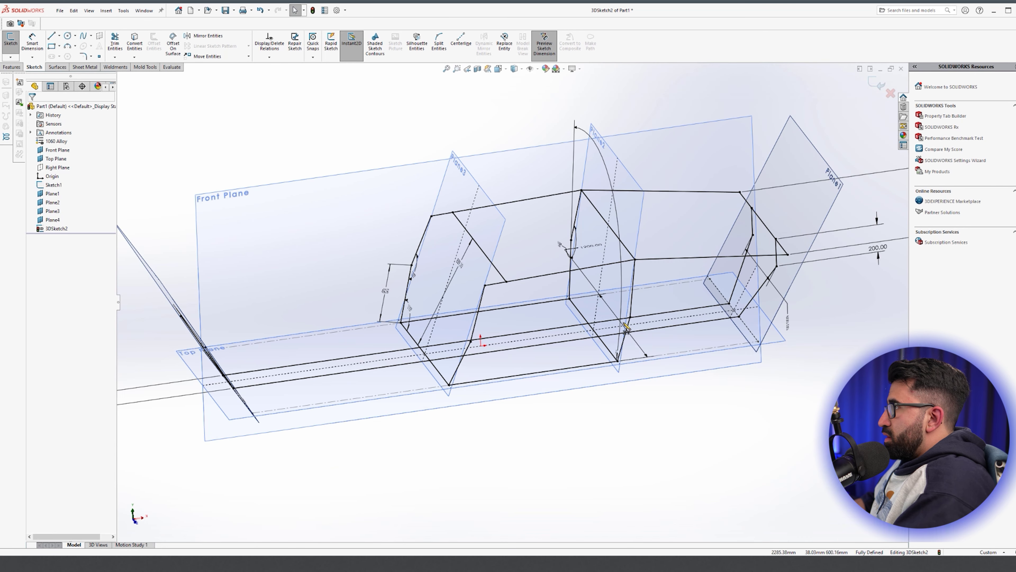
# Draw diagonal lines from the rear upper corners near Plane1 to the lower corners of the Plane2 frame on both sides
pyautogui.press('l')
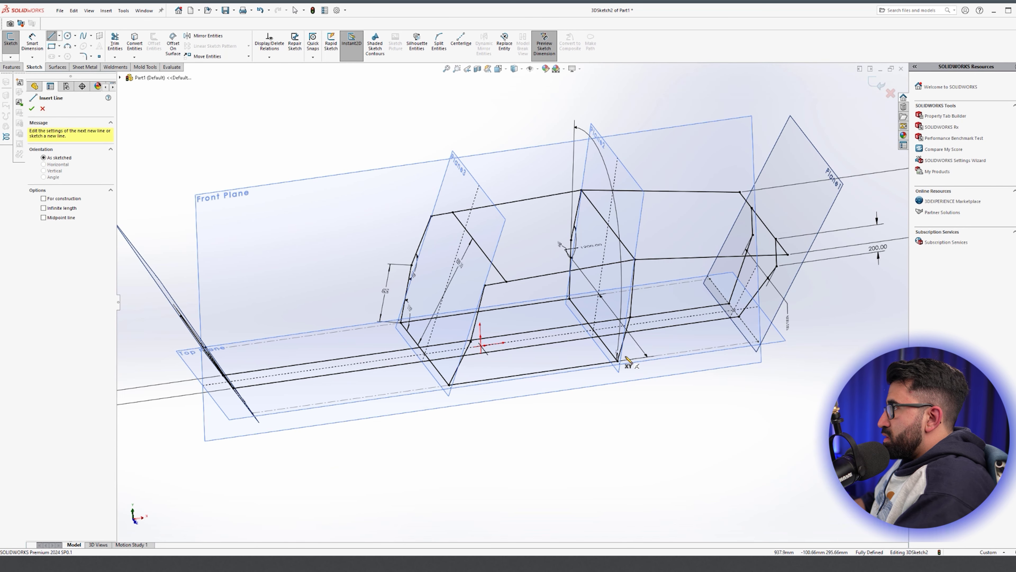
pyautogui.click(617, 360)
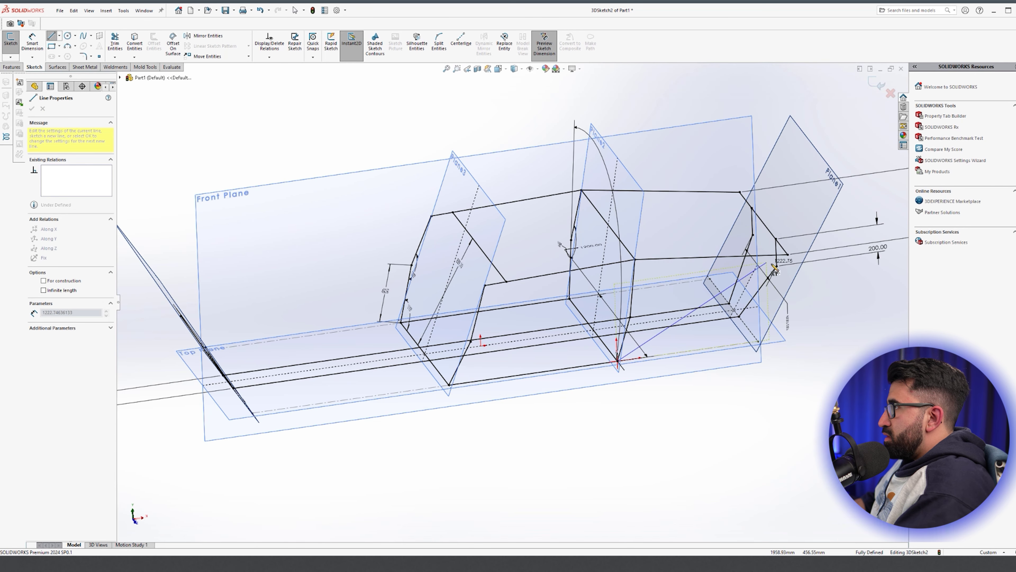
pyautogui.doubleClick(798, 264)
pyautogui.click(740, 192)
pyautogui.doubleClick(569, 298)
# Draw lines joining the Plane2 lower corners to the Plane1 lower corners on both sides of the frame
pyautogui.scroll(-3, 737, 311)
pyautogui.click(756, 277)
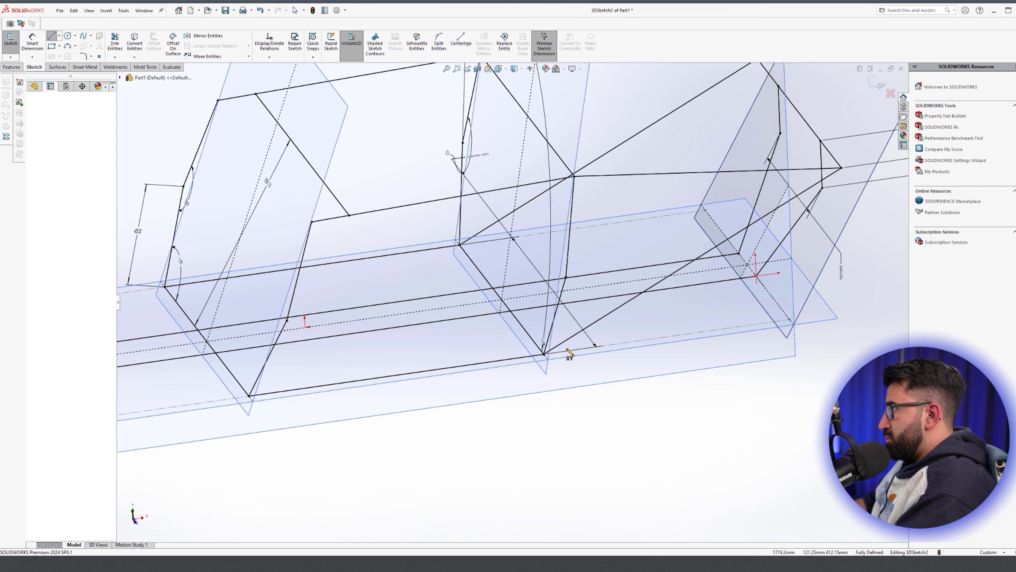
pyautogui.doubleClick(544, 354)
pyautogui.press('Escape')
pyautogui.click(460, 244)
pyautogui.doubleClick(738, 253)
pyautogui.press('Escape')
# Draw lines from the two rear upper corners near Plane1 to the side bend points of the Plane2 frame
pyautogui.moveTo(688, 378); pyautogui.dragTo(714, 330, button='middle')
pyautogui.scroll(1, 689, 360)
pyautogui.press('l')
pyautogui.click(791, 154)
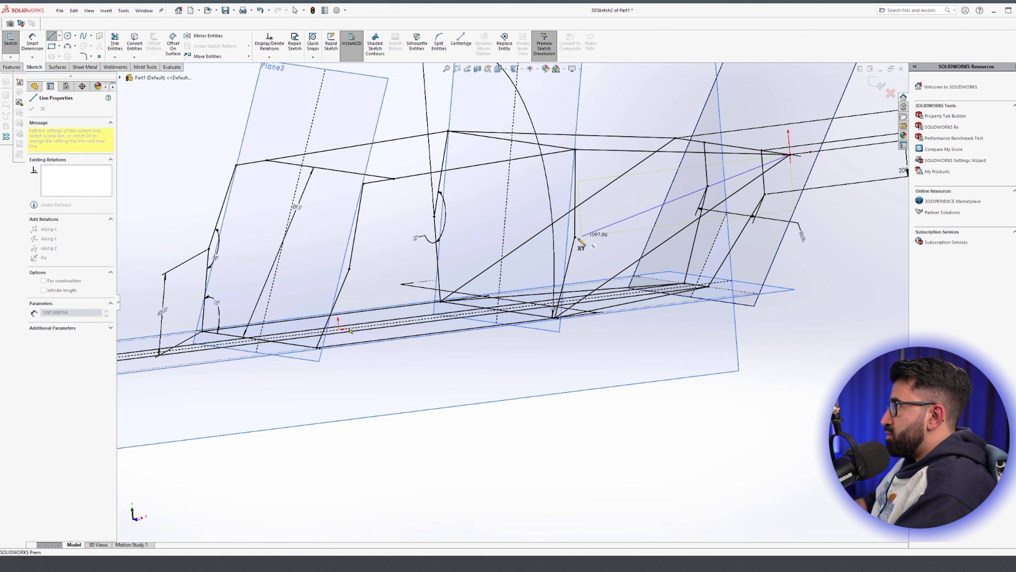
pyautogui.click(575, 237)
pyautogui.press('Escape')
pyautogui.moveTo(631, 270); pyautogui.dragTo(660, 303, button='middle')
pyautogui.scroll(2, 512, 259)
pyautogui.press('l')
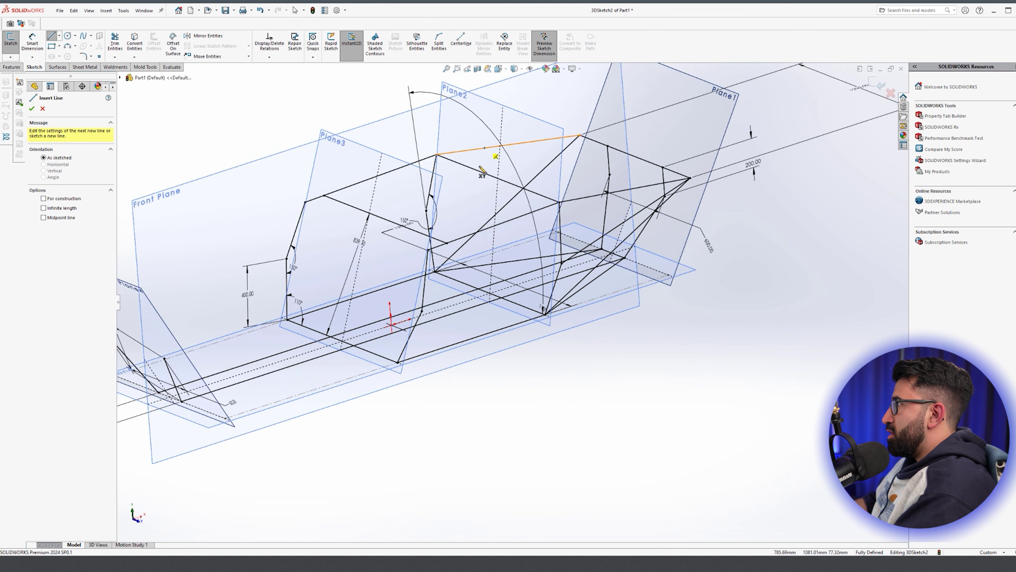
pyautogui.scroll(-3, 485, 148)
pyautogui.click(658, 149)
pyautogui.click(388, 280)
pyautogui.press('Escape')
# Draw a cross line between the two side bend points of the Plane2 frame
pyautogui.scroll(1, 520, 272)
pyautogui.moveTo(408, 393); pyautogui.dragTo(404, 371, button='middle')
pyautogui.press('l')
pyautogui.click(514, 265)
pyautogui.click(686, 296)
# Draw side lines joining the Plane2 bend points to the Plane3 bend points on both sides
pyautogui.click(687, 296)
pyautogui.click(469, 352)
pyautogui.click(514, 265)
pyautogui.click(297, 321)
pyautogui.press('Escape')
# Try 100 mm sketch fillets on the two upper corners of the Plane3 frame
pyautogui.scroll(2, 512, 302)
pyautogui.moveTo(548, 366); pyautogui.dragTo(586, 374, button='middle')
pyautogui.moveTo(732, 380); pyautogui.dragTo(681, 398, button='middle')
pyautogui.scroll(-2, 681, 398)
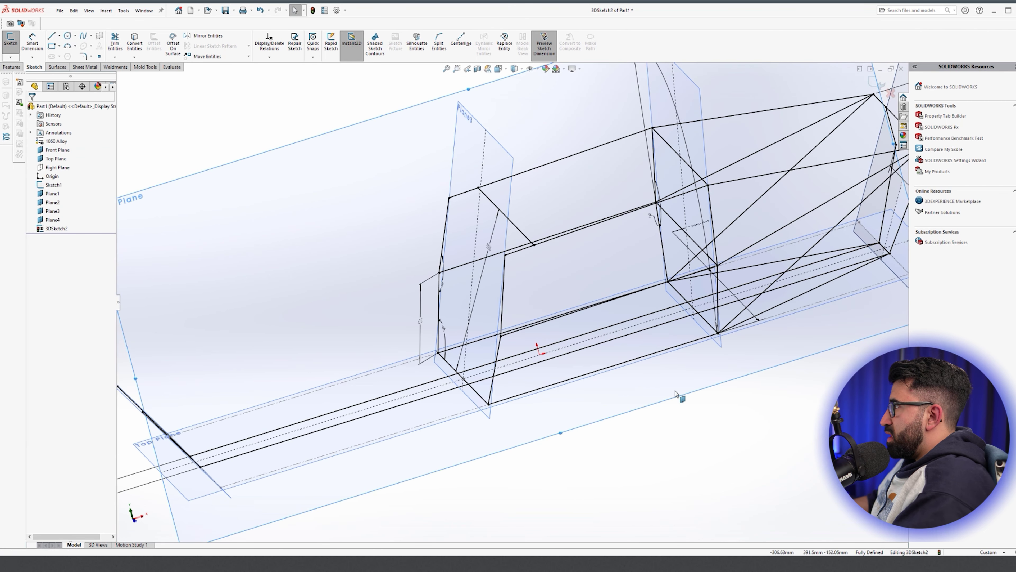
pyautogui.press('f')
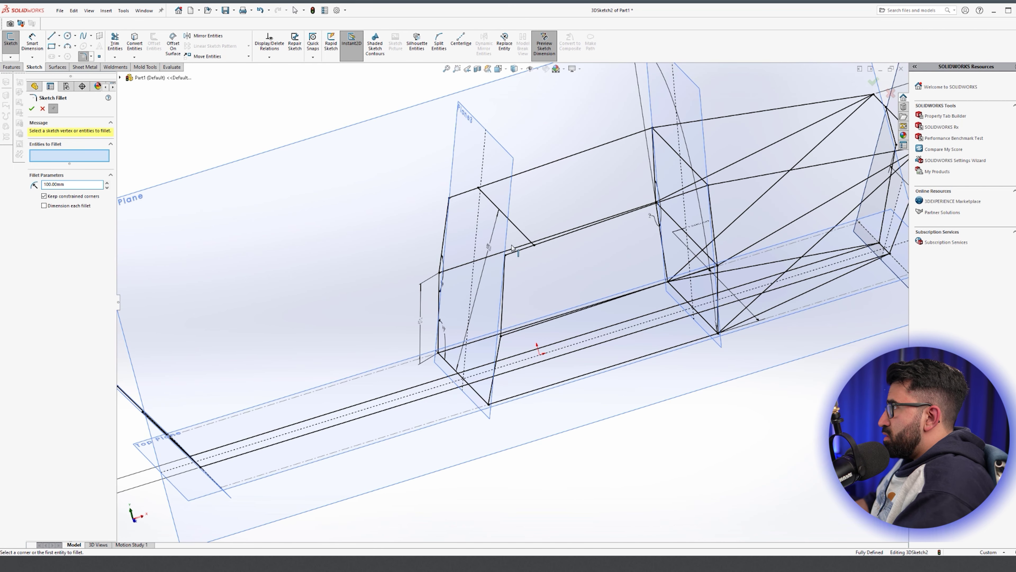
pyautogui.click(505, 255)
pyautogui.click(449, 197)
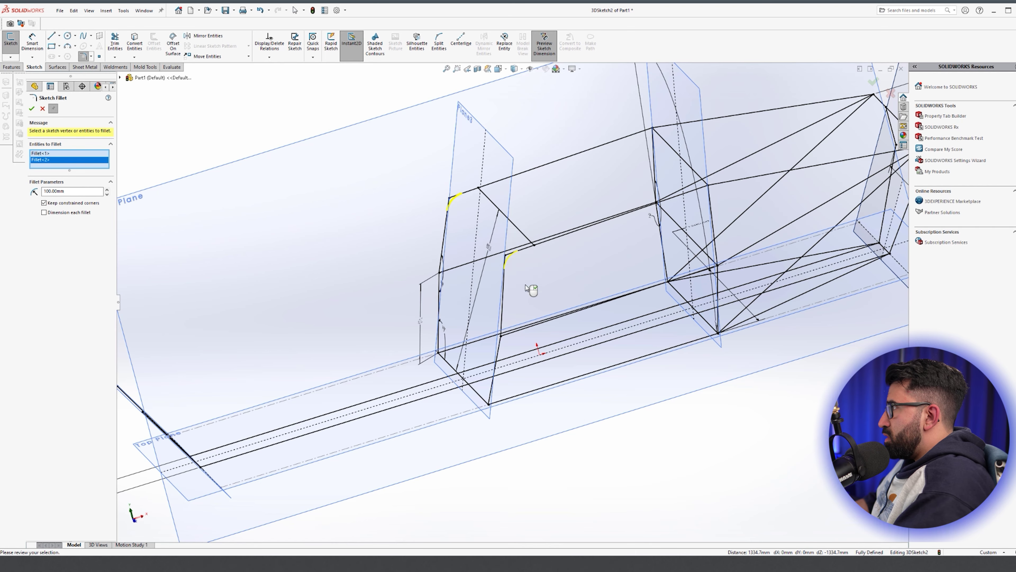
# Add both lower corners of the Plane3 frame to the 100 mm sketch fillets, accepting removal of the equal relation
pyautogui.scroll(-3, 504, 335)
pyautogui.click(566, 466)
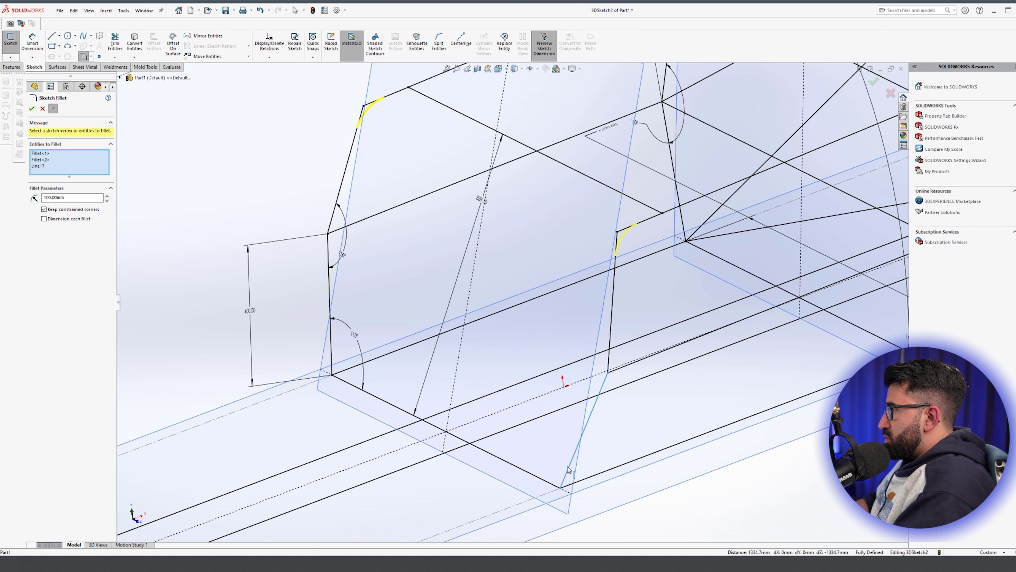
pyautogui.click(552, 484)
pyautogui.scroll(-5, 568, 496)
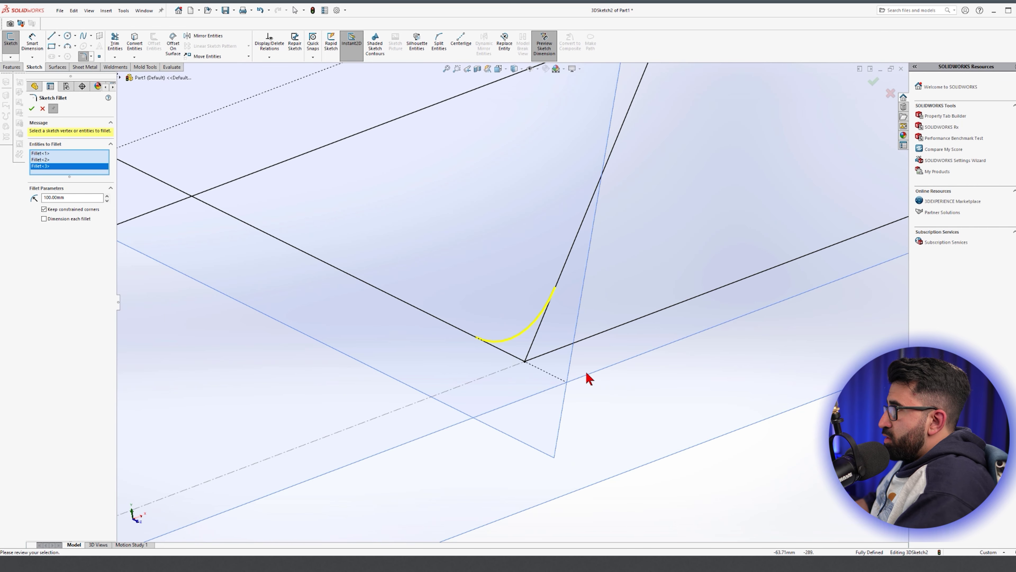
pyautogui.scroll(3, 587, 377)
pyautogui.click(187, 154)
pyautogui.click(512, 295)
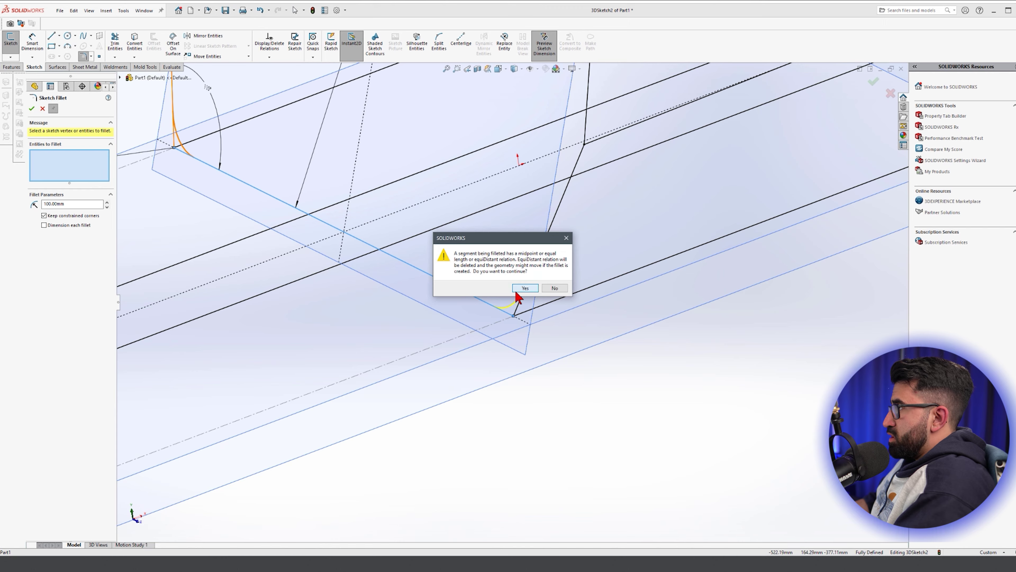
pyautogui.click(516, 291)
# Add the side bends on both sides of the Plane2 frame to the 100 mm sketch fillets
pyautogui.scroll(4, 537, 312)
pyautogui.scroll(-4, 758, 152)
pyautogui.click(747, 143)
pyautogui.click(751, 119)
pyautogui.scroll(4, 488, 102)
pyautogui.scroll(-5, 415, 222)
pyautogui.click(444, 176)
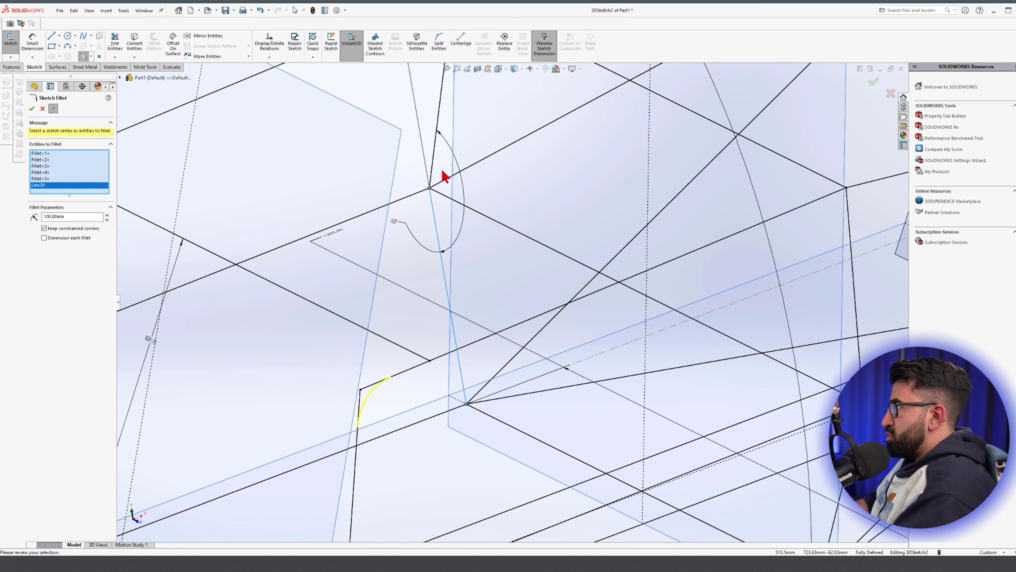
pyautogui.click(432, 168)
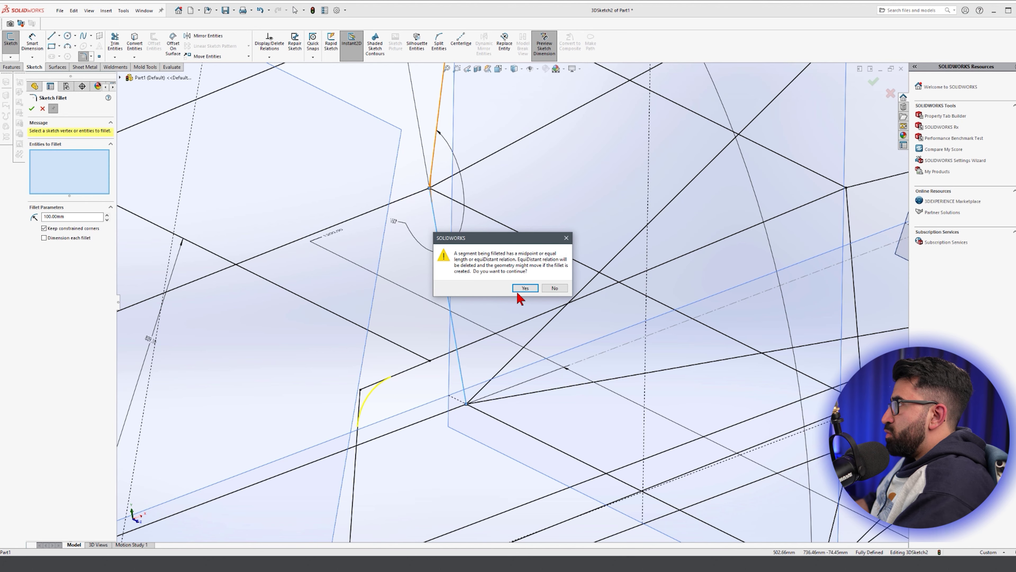
pyautogui.click(524, 288)
pyautogui.scroll(4, 488, 337)
pyautogui.scroll(-4, 588, 307)
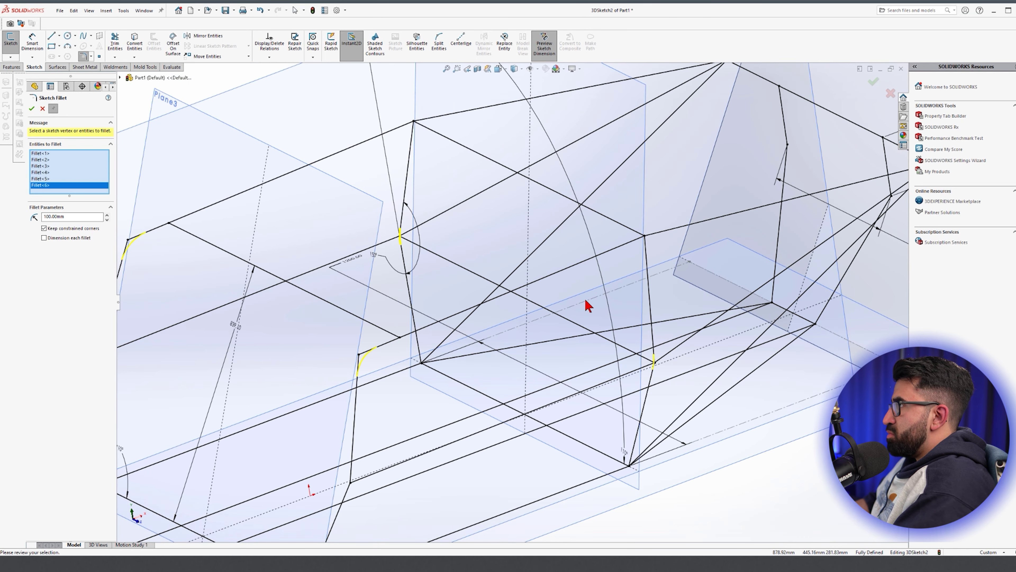
# Add both upper corners of the Plane2 frame to the 100 mm sketch fillets
pyautogui.click(647, 258)
pyautogui.click(418, 132)
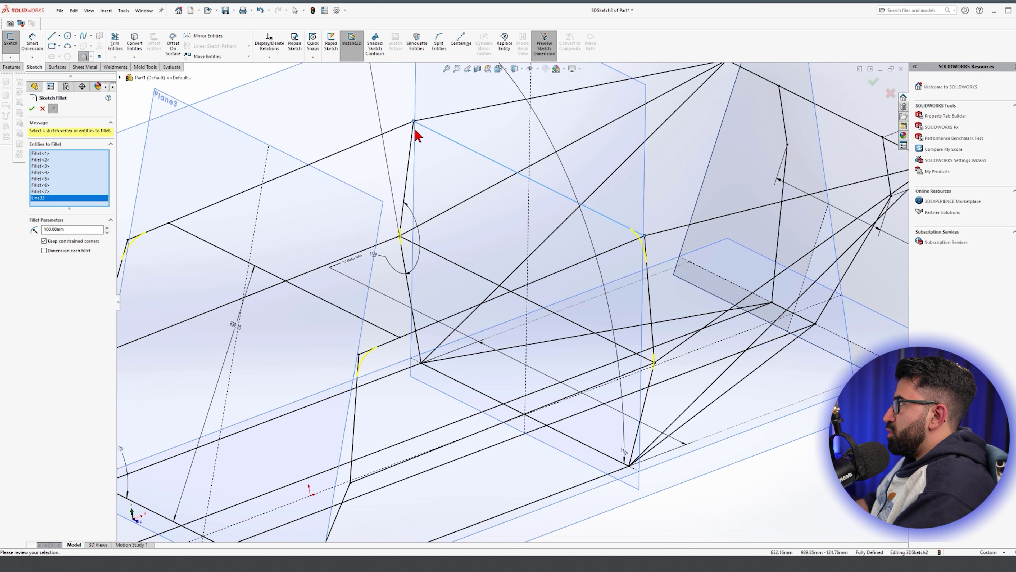
pyautogui.click(414, 132)
pyautogui.click(524, 288)
# Add the two side bends of the Plane1 frame to the 100 mm sketch fillets and apply them all
pyautogui.scroll(4, 596, 283)
pyautogui.scroll(-4, 740, 237)
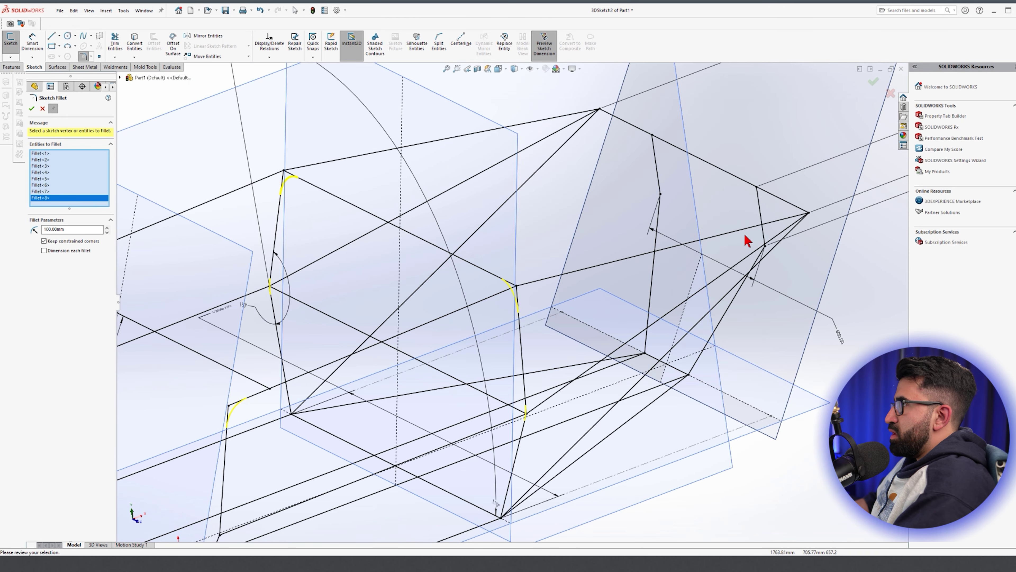
pyautogui.click(763, 251)
pyautogui.scroll(4, 660, 370)
pyautogui.scroll(-4, 608, 365)
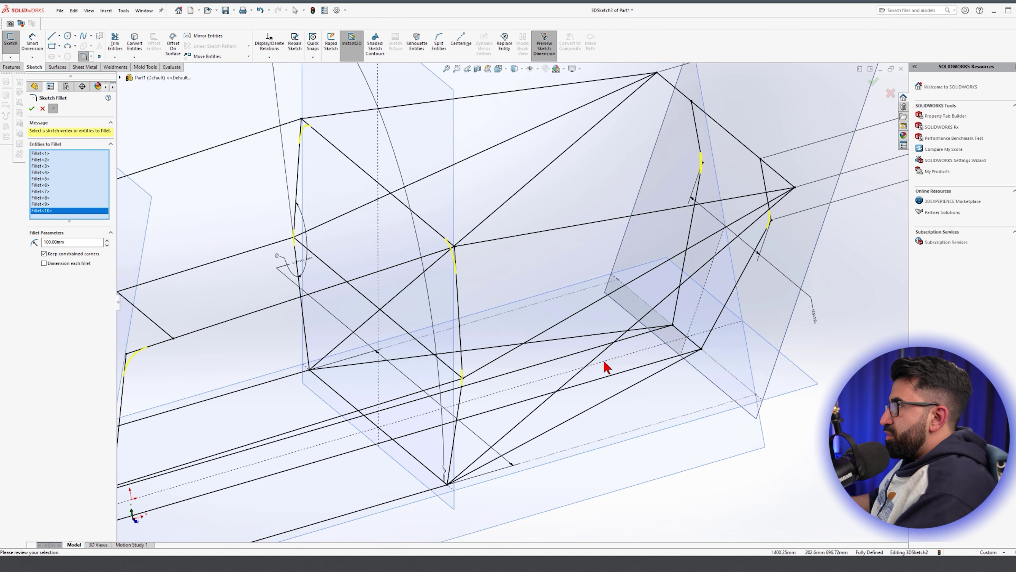
pyautogui.scroll(4, 606, 365)
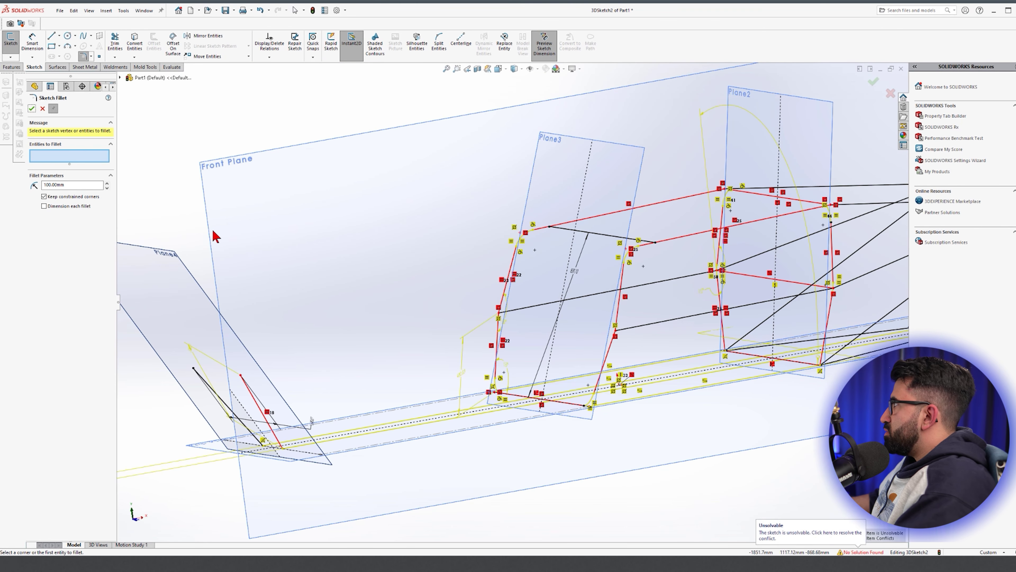
pyautogui.click(32, 109)
# Examine the conflicting sketch entities around the fillet at the near lower corner of the Plane3 frame
pyautogui.moveTo(595, 299); pyautogui.dragTo(570, 341, button='middle')
pyautogui.scroll(1, 570, 341)
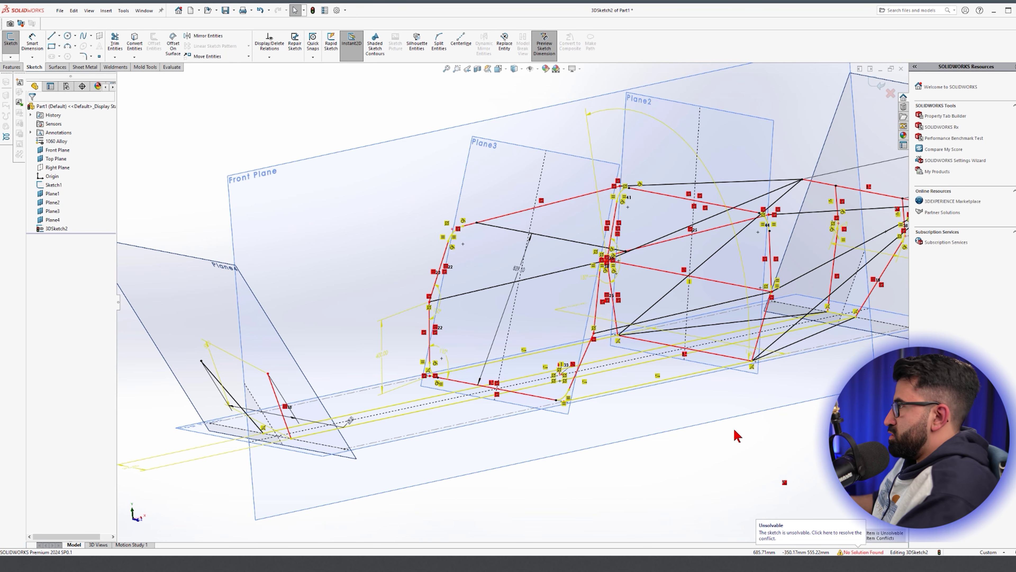
pyautogui.moveTo(737, 436); pyautogui.dragTo(811, 468, button='middle')
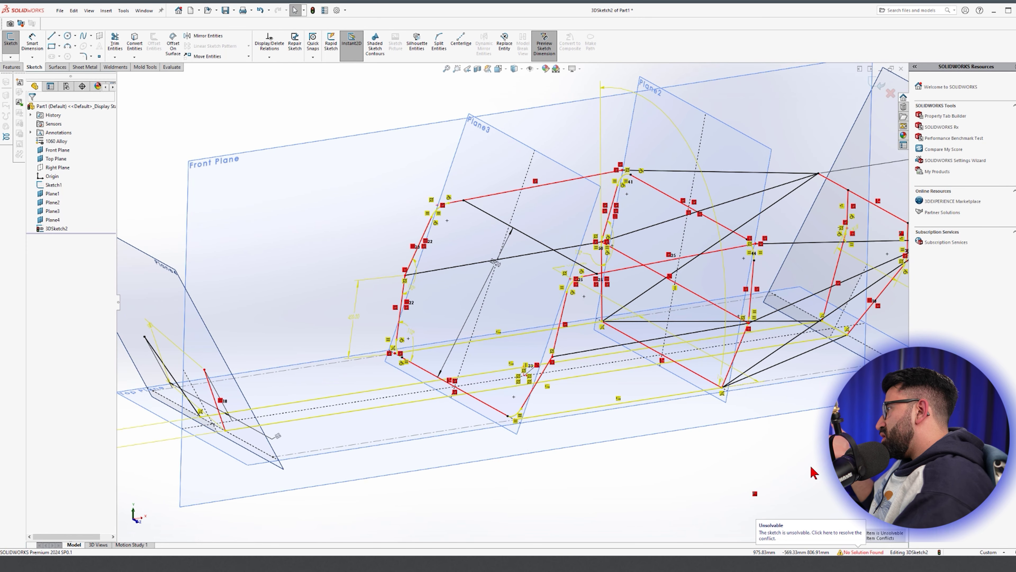
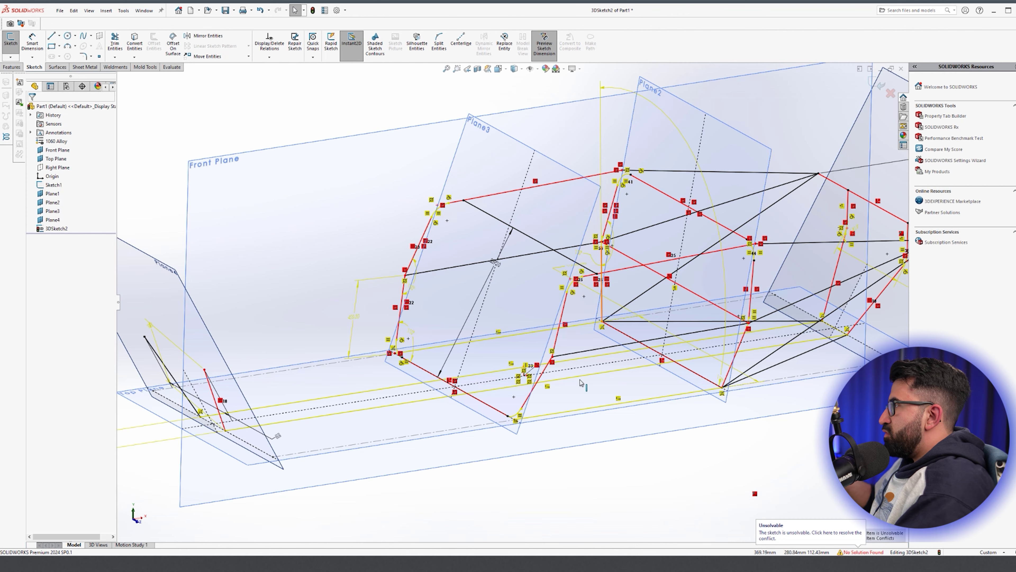
pyautogui.scroll(-10, 581, 383)
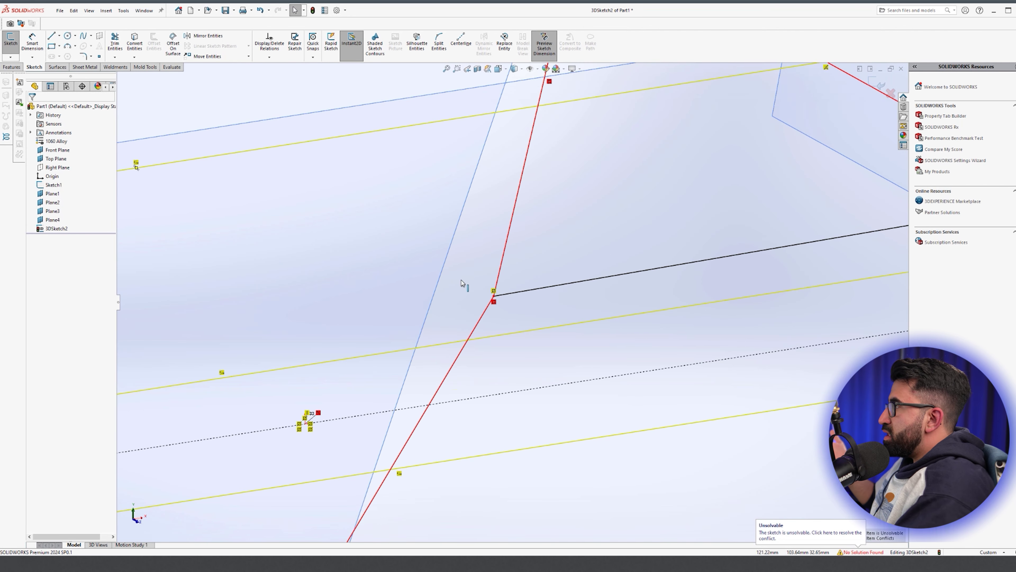
pyautogui.scroll(5, 468, 288)
pyautogui.scroll(-8, 436, 351)
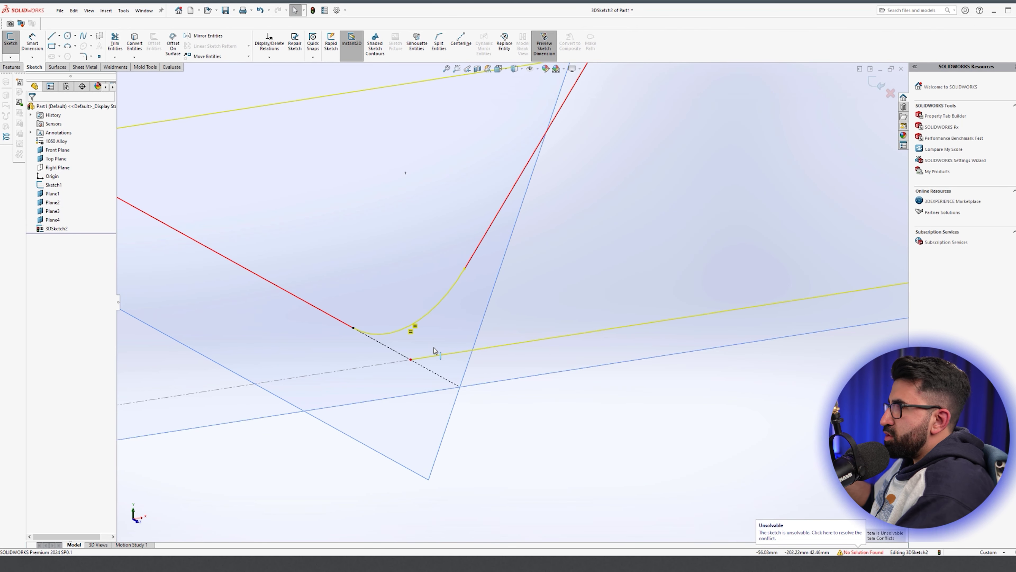
pyautogui.scroll(-4, 420, 362)
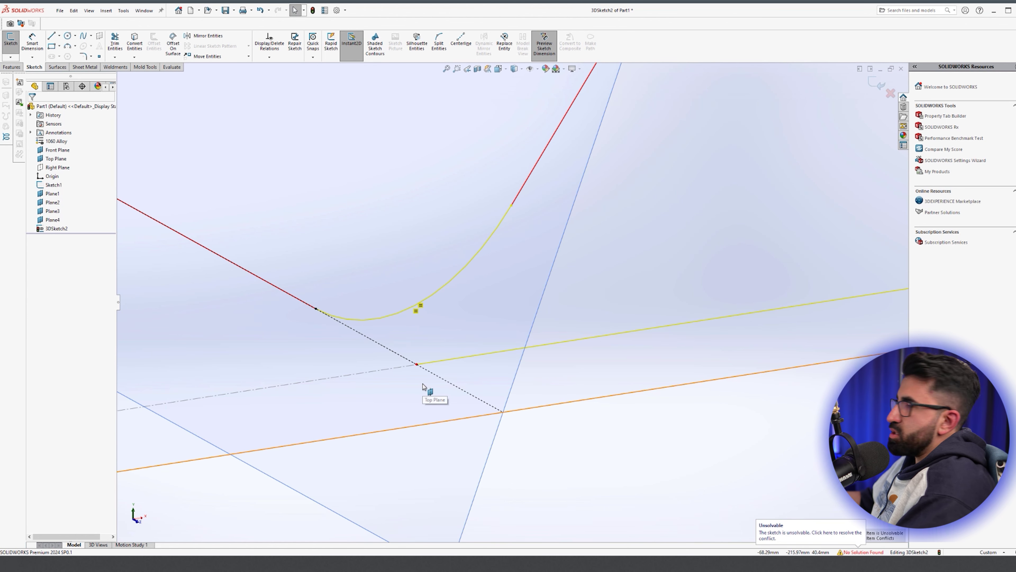
pyautogui.scroll(4, 528, 368)
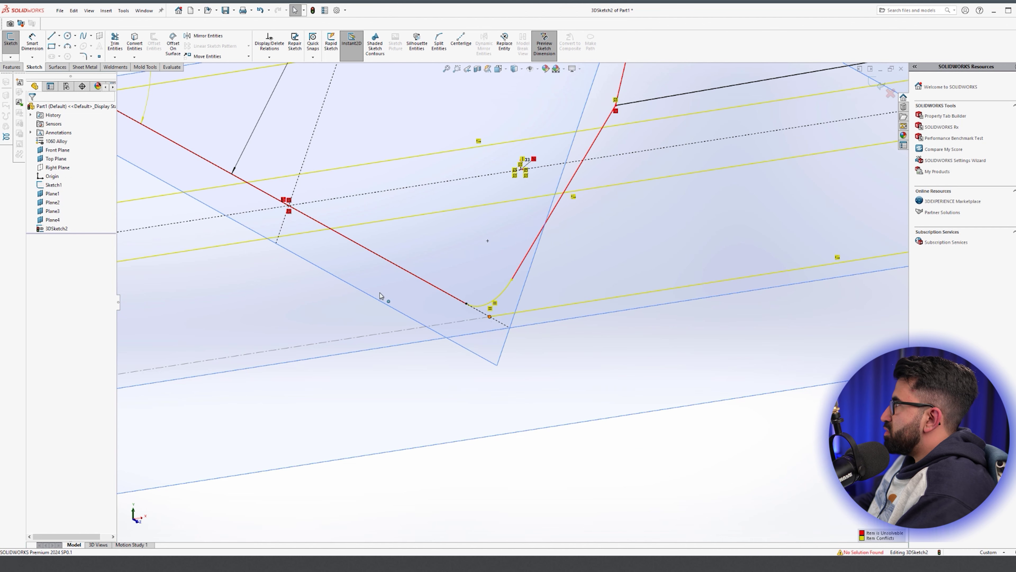
pyautogui.click(491, 317)
pyautogui.click(562, 392)
pyautogui.scroll(6, 564, 392)
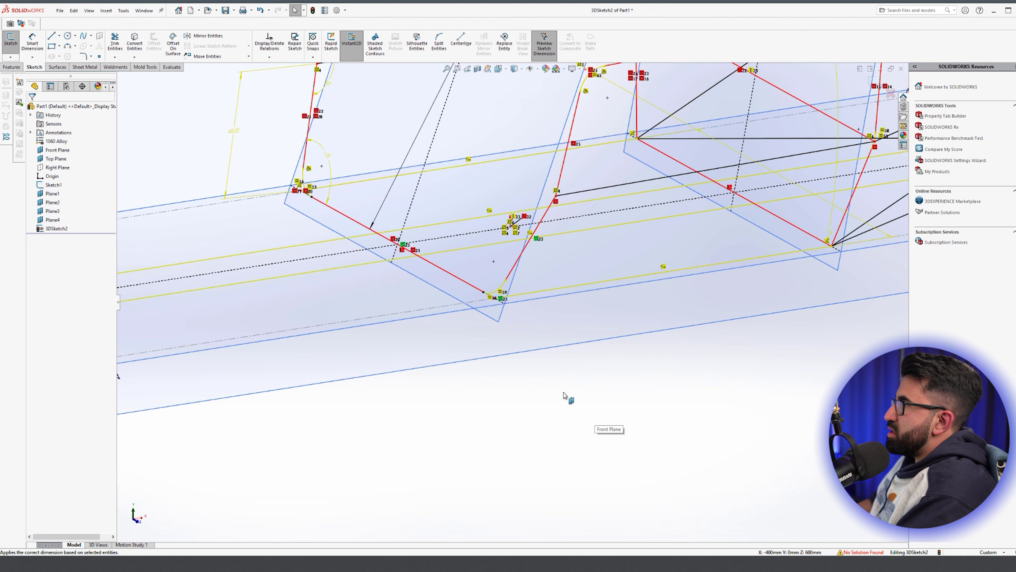
# Undo the sketch fillets and clear the selection
pyautogui.hotkey('ctrl', 'z')
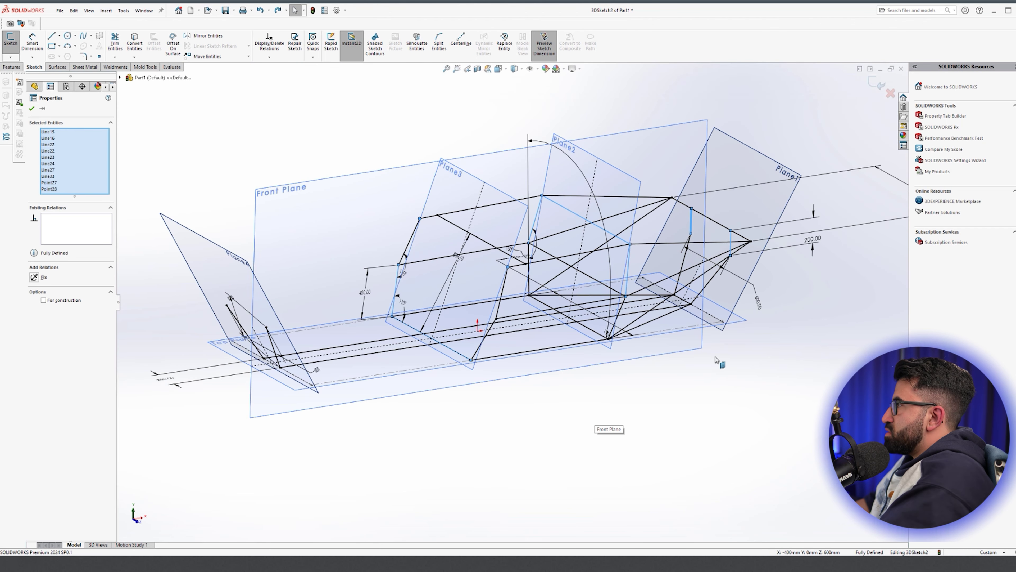
pyautogui.press('Escape')
pyautogui.moveTo(693, 434); pyautogui.dragTo(692, 433, button='middle')
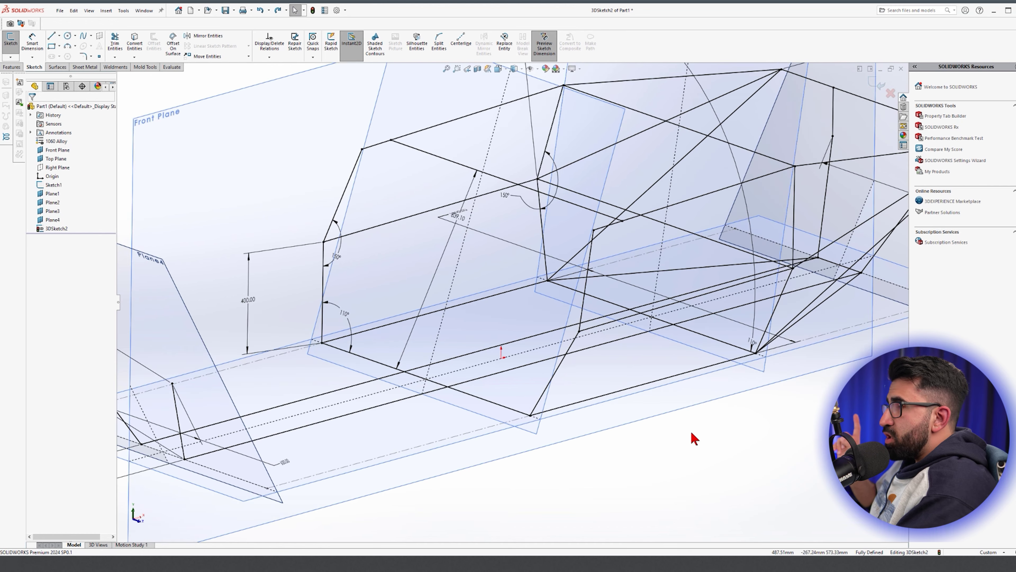
# Try deleting the near lower side rail between Plane3 and Plane2 to allow filleting, and undo the deletion
pyautogui.click(620, 393)
pyautogui.press('Delete')
pyautogui.click(484, 298)
pyautogui.press('f')
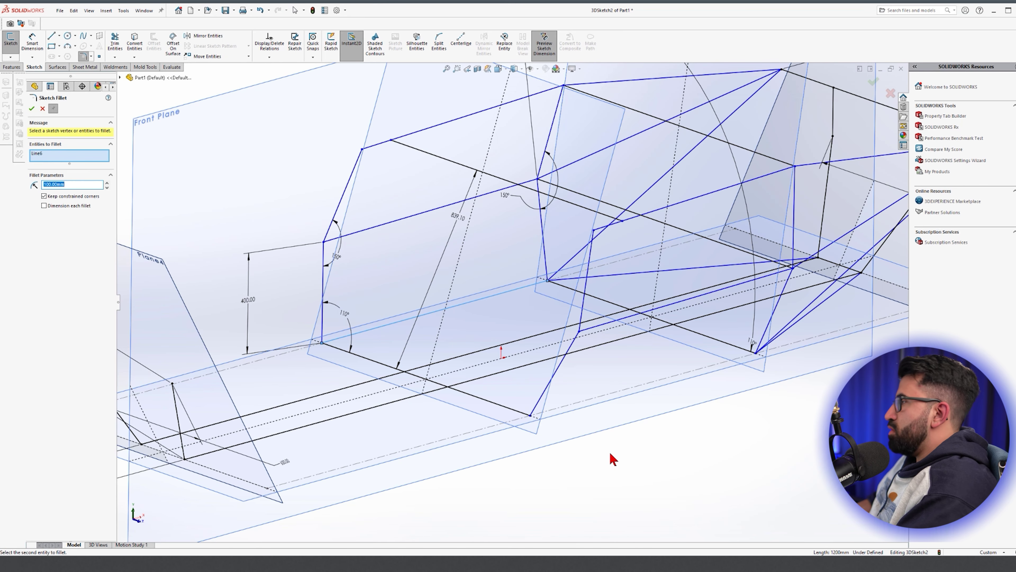
pyautogui.press('Escape')
pyautogui.hotkey('ctrl', 'z')
pyautogui.press('Escape')
# Try a 100 mm sketch fillet between the two upper side rails meeting at the near upper corner of Plane2
pyautogui.scroll(-1, 517, 384)
pyautogui.scroll(3, 517, 385)
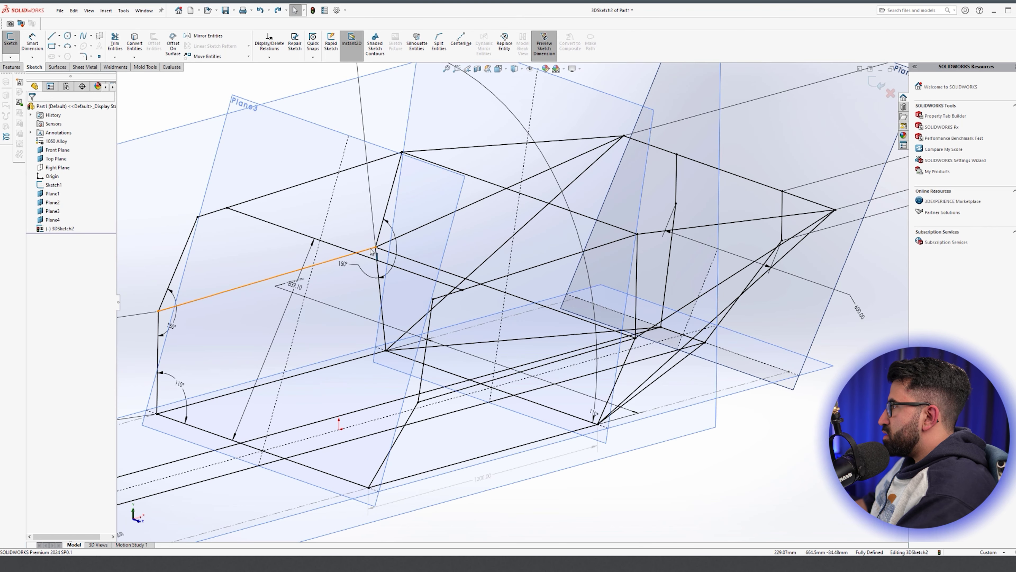
pyautogui.scroll(-4, 669, 278)
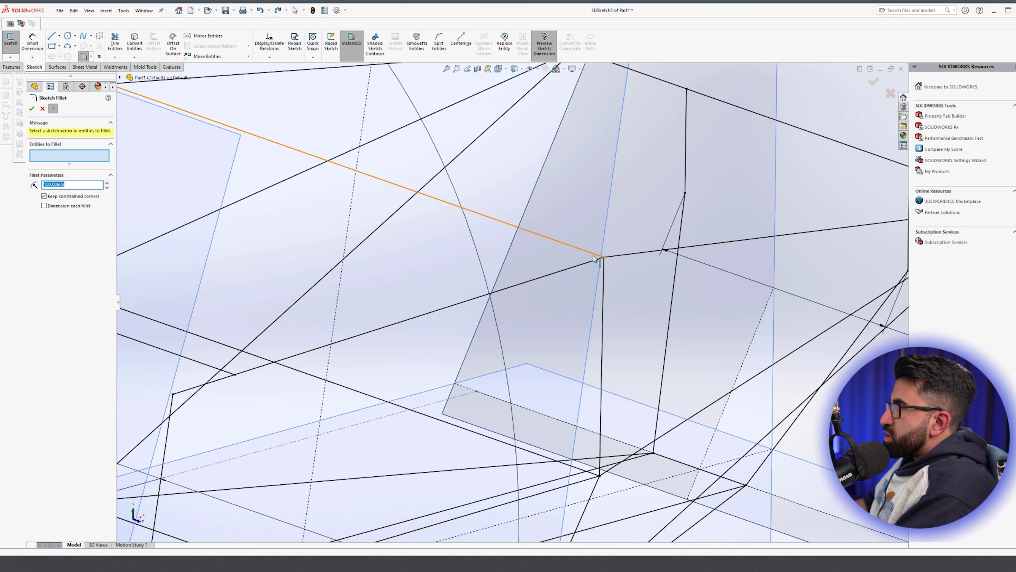
pyautogui.click(584, 251)
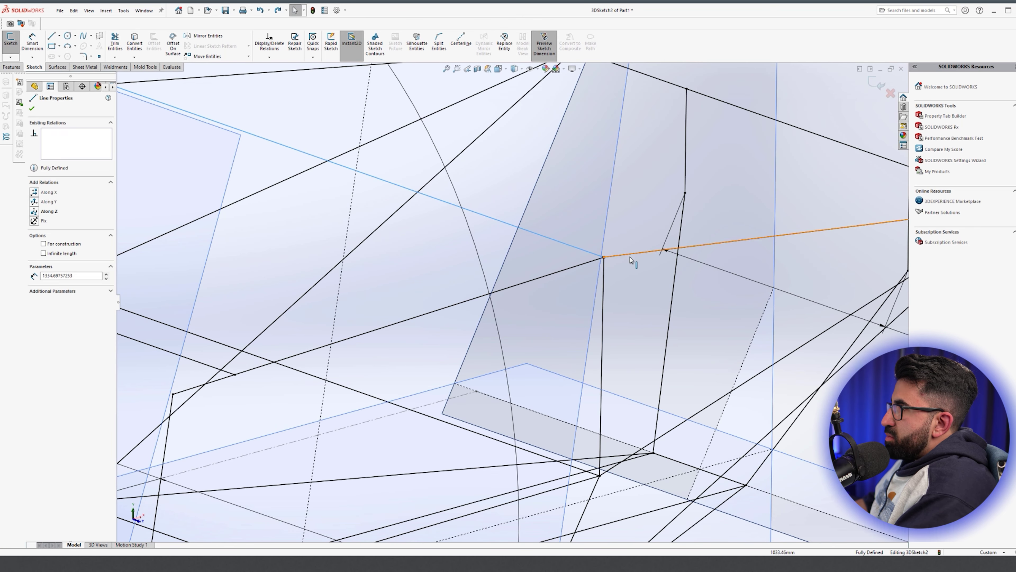
pyautogui.moveTo(564, 230); pyautogui.dragTo(638, 251, button='right')
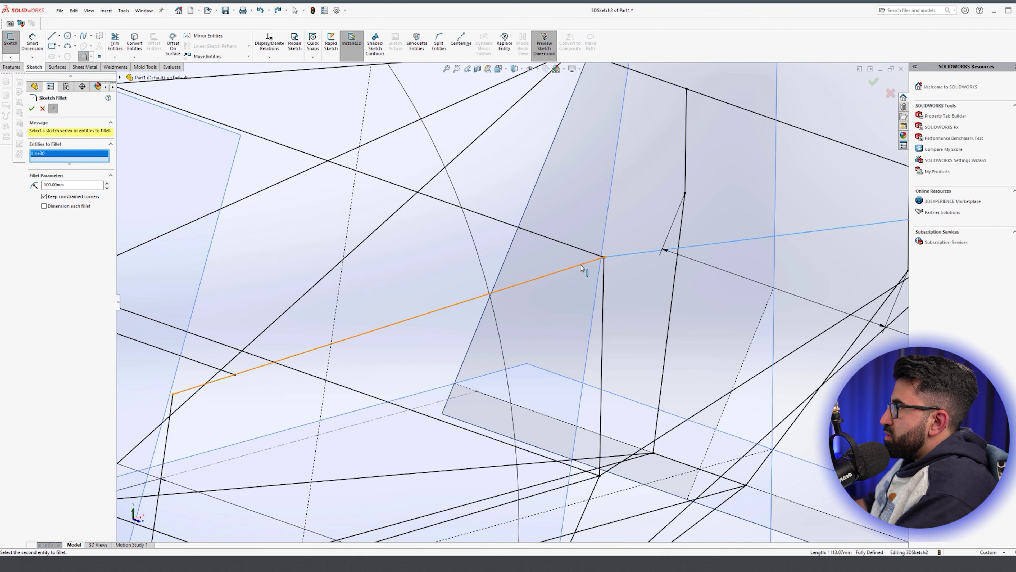
pyautogui.scroll(-5, 609, 262)
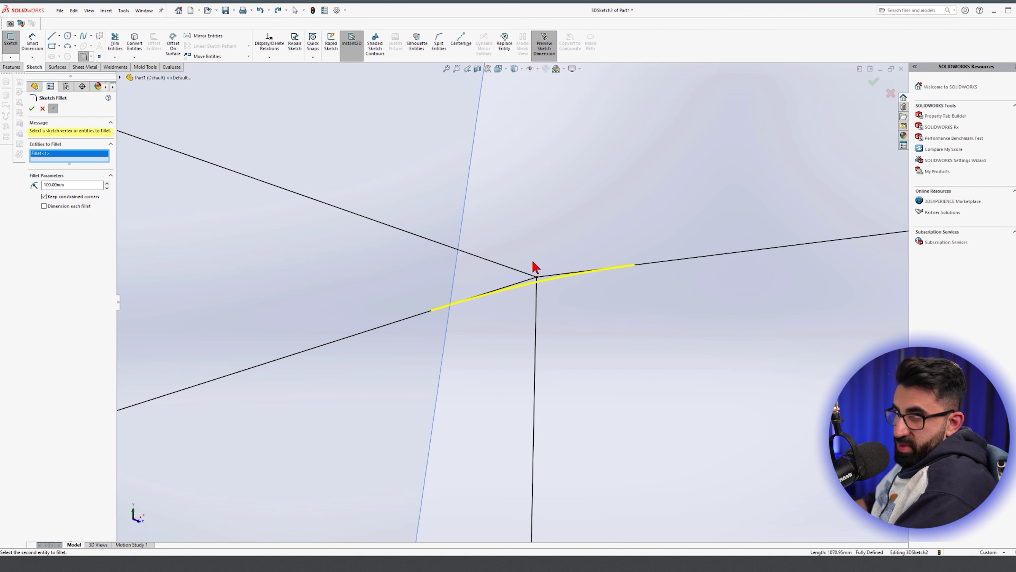
pyautogui.press('Escape')
# Delete the upper cross line at Plane2 and fillet the near upper side rails there with a 100 mm radius
pyautogui.moveTo(528, 320); pyautogui.dragTo(442, 277, button='middle')
pyautogui.click(436, 270)
pyautogui.press('Delete')
pyautogui.scroll(4, 487, 287)
pyautogui.moveTo(453, 240); pyautogui.dragTo(520, 273, button='right')
pyautogui.click(538, 301)
# Fillet the far upper side rails where they meet at Plane2 with a 100 mm radius
pyautogui.press('l')
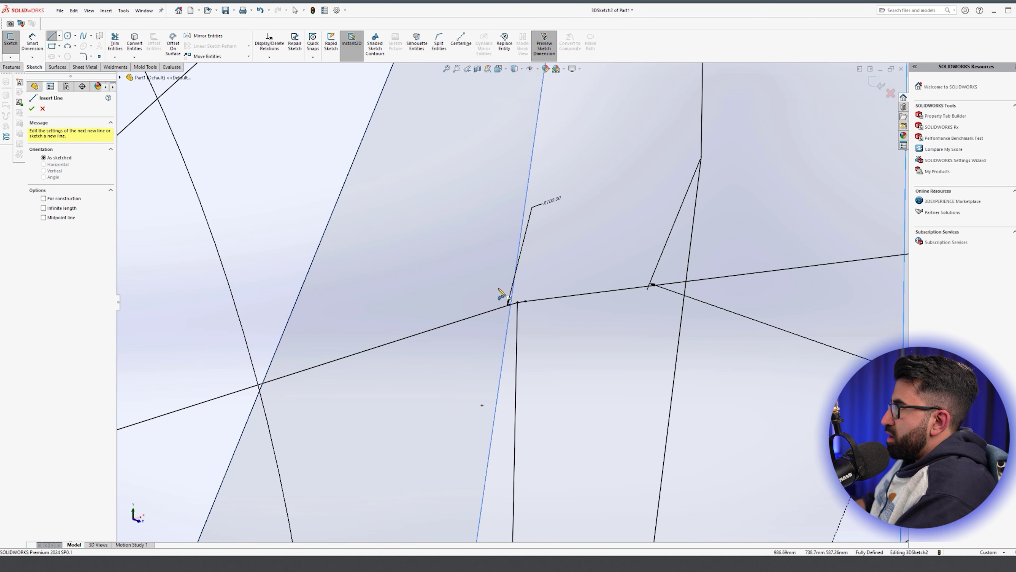
pyautogui.press('Escape')
pyautogui.moveTo(465, 232); pyautogui.dragTo(524, 288, button='right')
pyautogui.scroll(5, 570, 352)
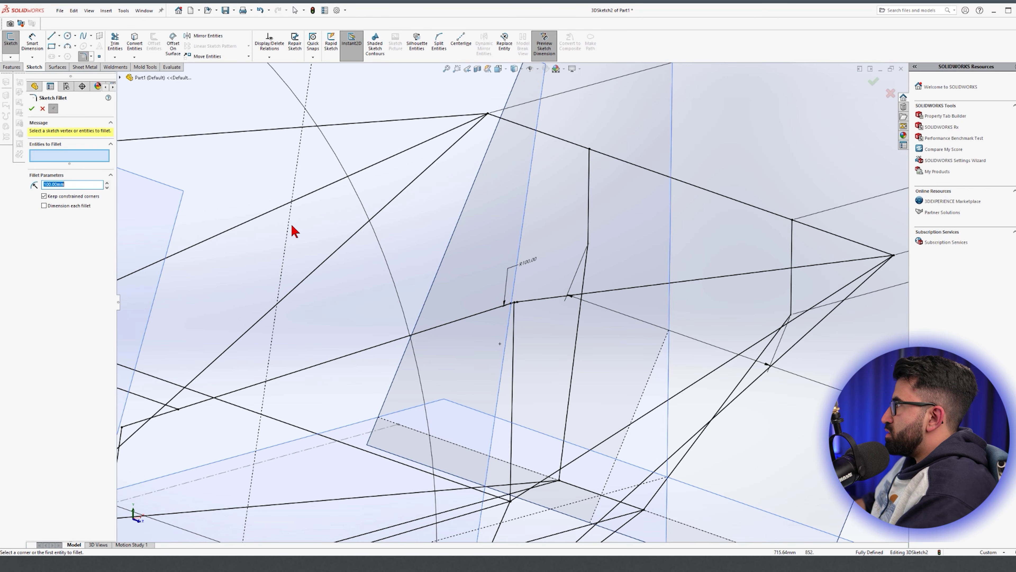
pyautogui.scroll(-1, 289, 231)
pyautogui.scroll(-8, 285, 250)
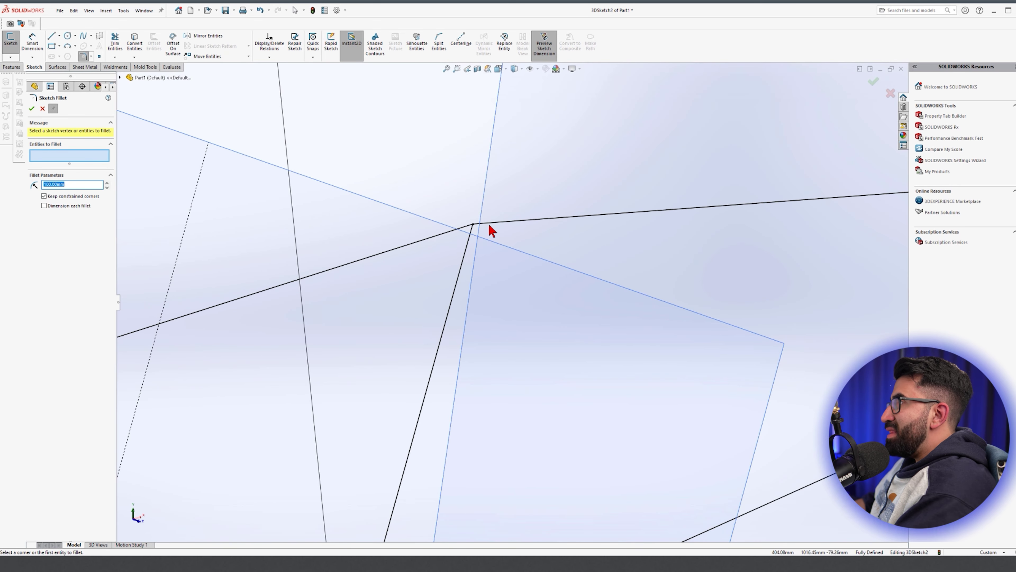
pyautogui.rightClick(459, 232)
pyautogui.press('Escape')
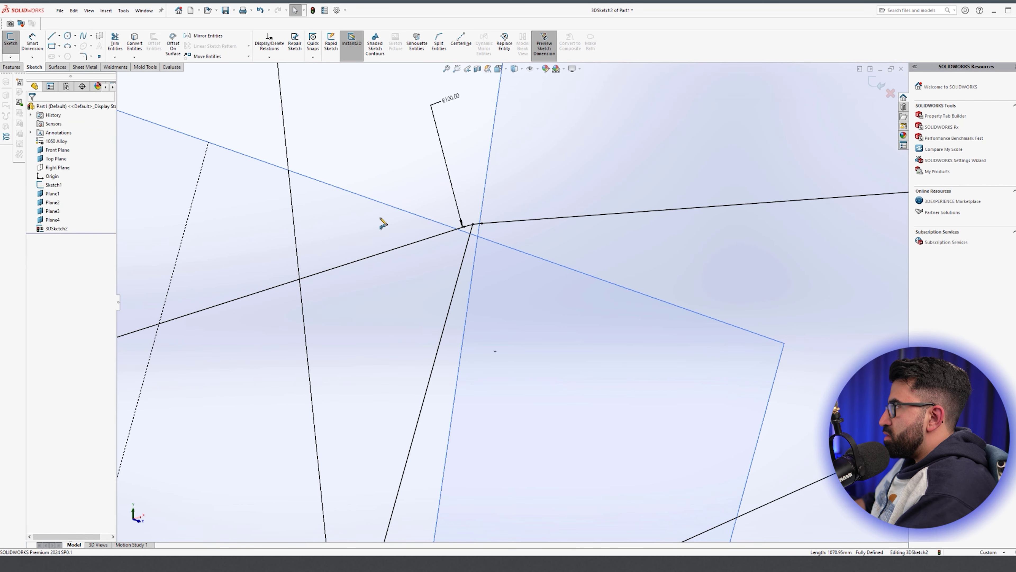
# Redraw the upper cross line at Plane2 between the two filleted corners
pyautogui.click(464, 227)
pyautogui.scroll(7, 490, 260)
pyautogui.scroll(-7, 744, 357)
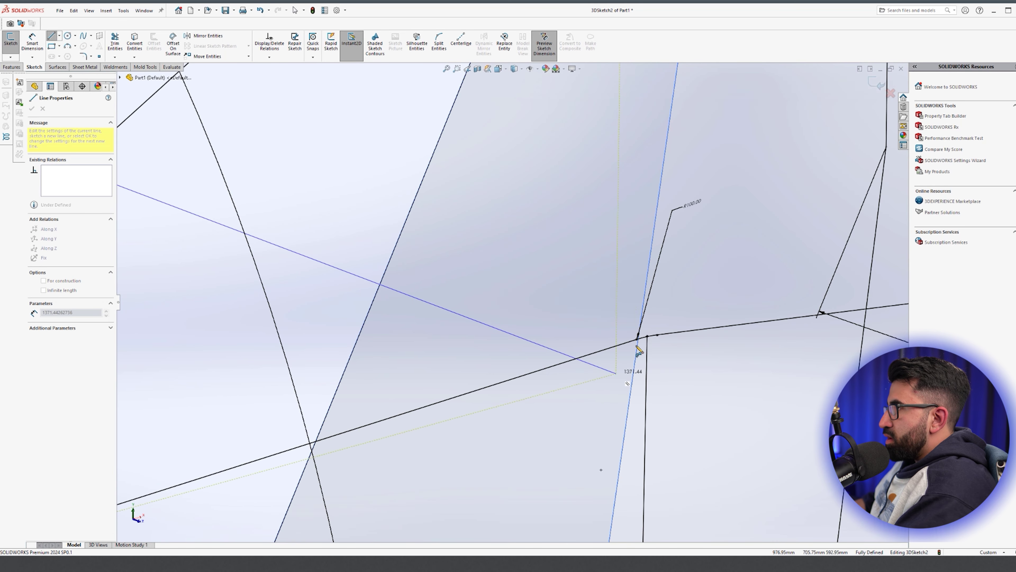
pyautogui.click(637, 339)
pyautogui.press('Escape')
pyautogui.press('f')
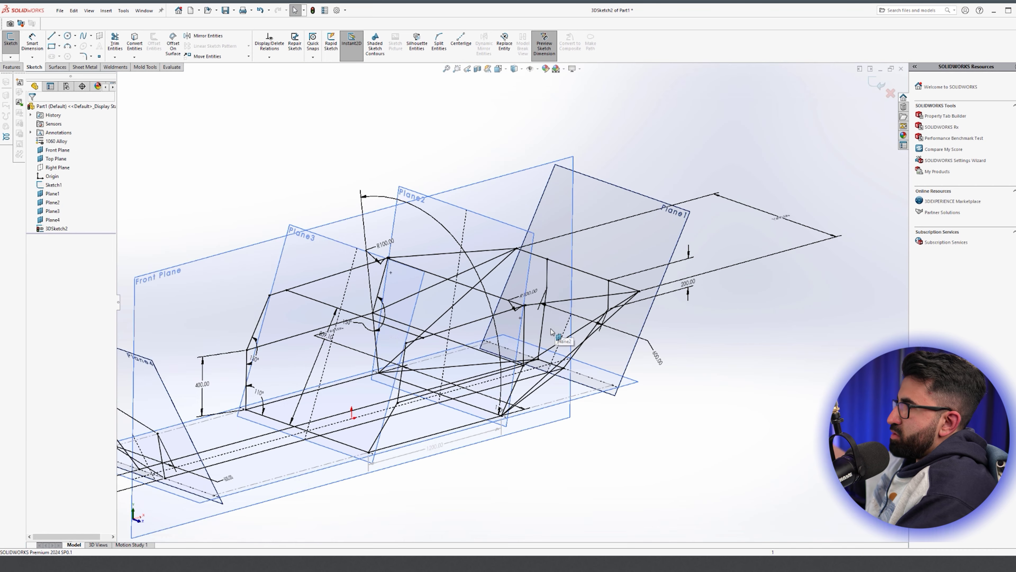
# Add 100 mm sketch fillets at both upper corners of the Plane3 hoop
pyautogui.scroll(2, 440, 316)
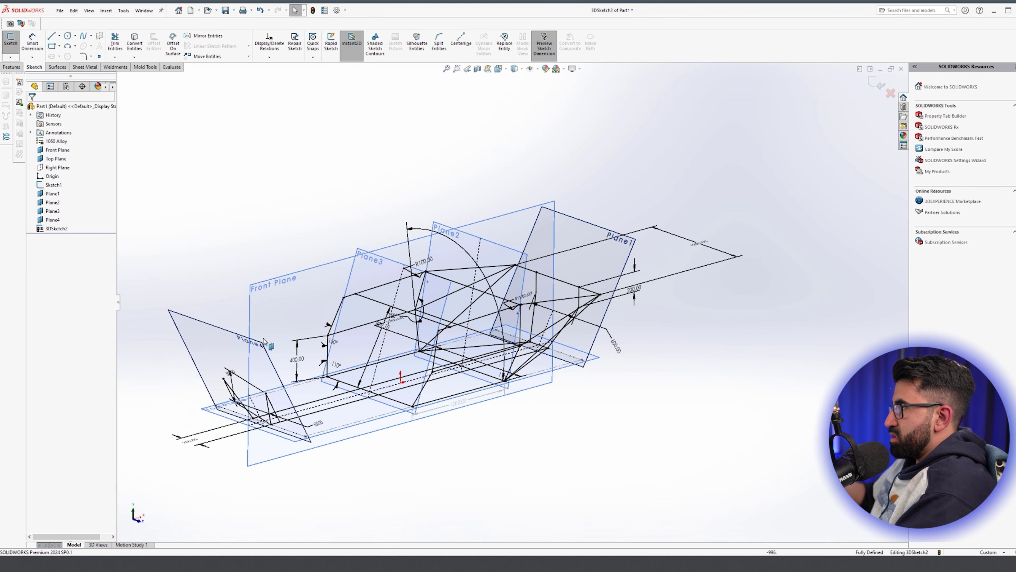
pyautogui.scroll(-3, 257, 341)
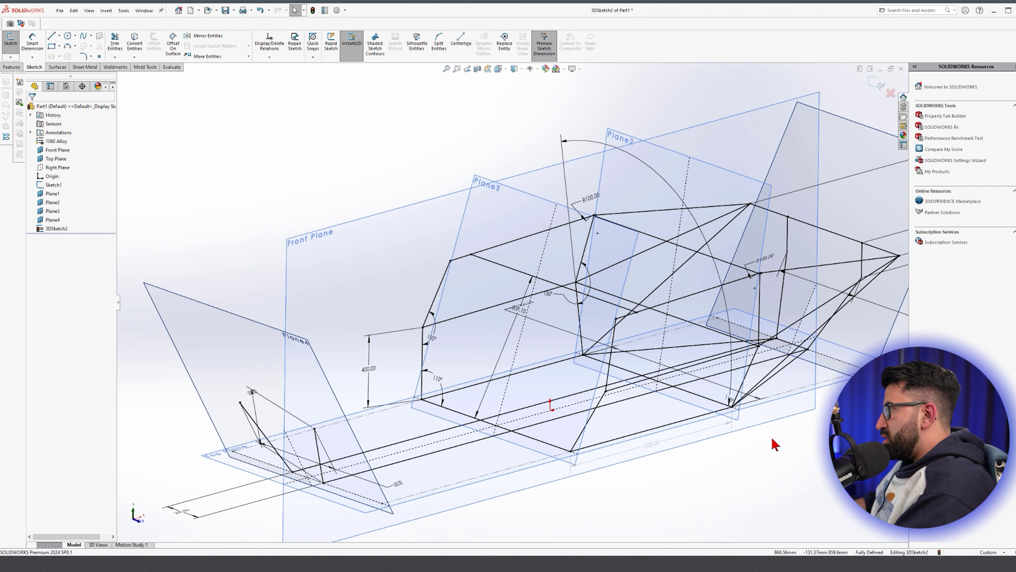
pyautogui.click(83, 56)
pyautogui.click(450, 261)
pyautogui.press('Return')
pyautogui.click(616, 319)
pyautogui.press('Return')
pyautogui.press('Escape')
pyautogui.scroll(-3, 656, 346)
pyautogui.moveTo(623, 333); pyautogui.dragTo(592, 318, button='middle')
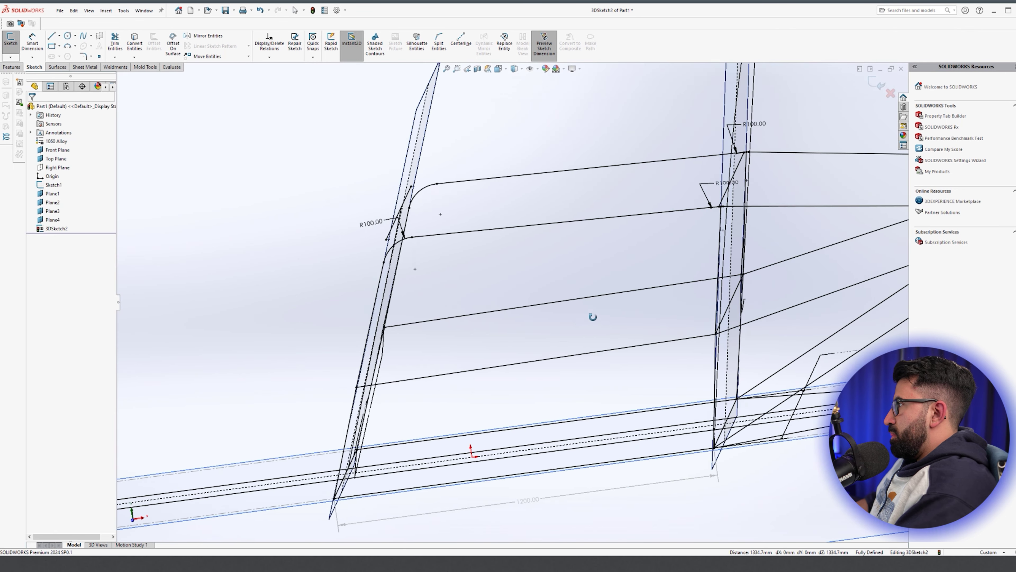
# Draw lines on both sides connecting the upper corners of the Plane4 nose frame to the side bends of the Plane3 hoop
pyautogui.scroll(3, 592, 318)
pyautogui.click(216, 394)
pyautogui.scroll(-3, 236, 386)
pyautogui.moveTo(365, 356); pyautogui.dragTo(382, 386, button='middle')
pyautogui.press('l')
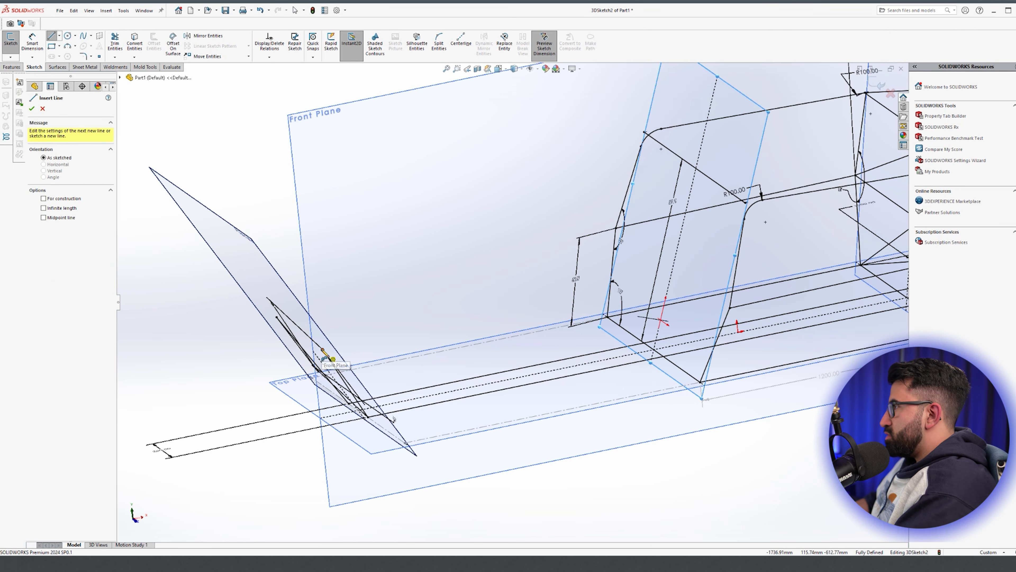
pyautogui.click(323, 350)
pyautogui.press('Escape')
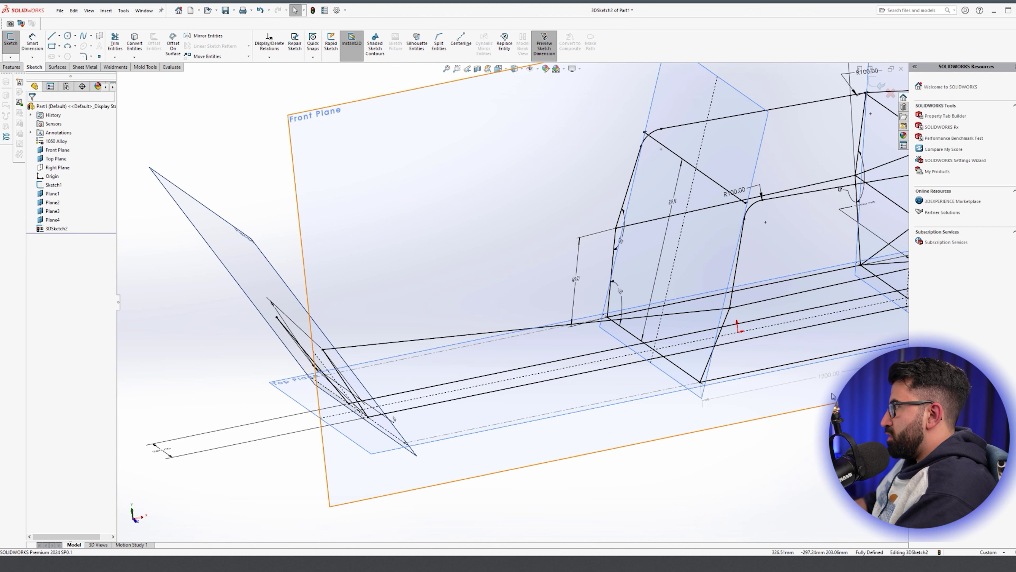
pyautogui.press('l')
pyautogui.scroll(-1, 612, 241)
pyautogui.click(614, 226)
pyautogui.click(204, 332)
# Draw lines on both sides connecting the lower corners of the Plane4 nose frame to the lower corners of the Plane3 hoop
pyautogui.click(315, 452)
pyautogui.click(715, 410)
pyautogui.press('Escape')
pyautogui.press('l')
pyautogui.click(603, 332)
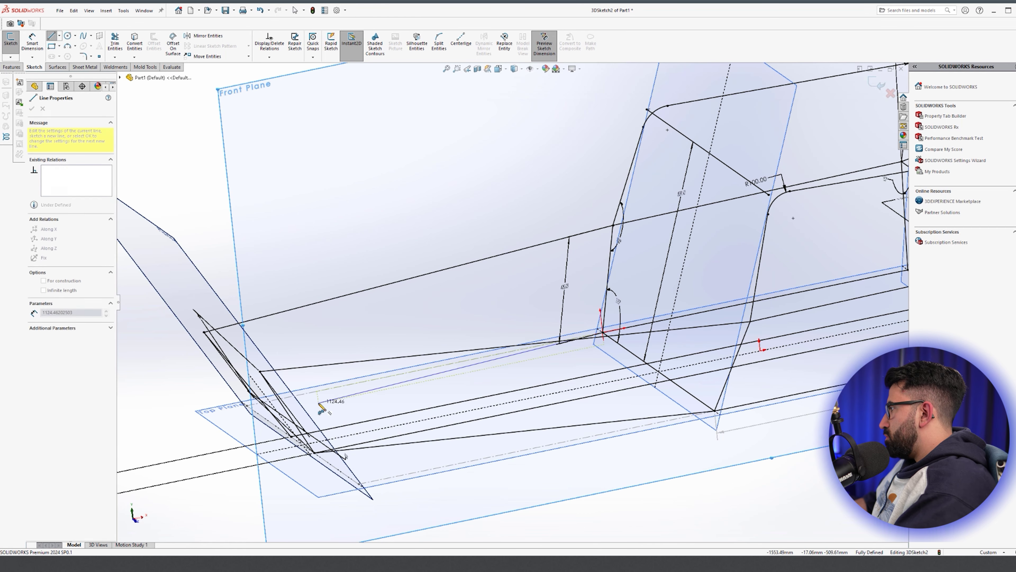
pyautogui.moveTo(336, 397); pyautogui.dragTo(312, 404, button='middle')
pyautogui.click(387, 379)
pyautogui.press('Escape')
# Draw two lines from the upper corners of the Plane3 hoop to the upper corners of the Plane4 nose frame
pyautogui.scroll(3, 520, 320)
pyautogui.moveTo(596, 348)
pyautogui.mouseDown(button='middle')
pyautogui.moveTo(622, 377)
pyautogui.moveTo(586, 360)
pyautogui.mouseUp(button='middle')
pyautogui.press('l')
pyautogui.click(627, 234)
pyautogui.click(336, 313)
pyautogui.press('Escape')
pyautogui.press('l')
pyautogui.click(544, 174)
pyautogui.click(300, 287)
pyautogui.press('Escape')
# Cross-brace the Plane4 nose frame with two diagonal lines between its opposite corners
pyautogui.moveTo(524, 329); pyautogui.dragTo(679, 412, button='middle')
pyautogui.press('l')
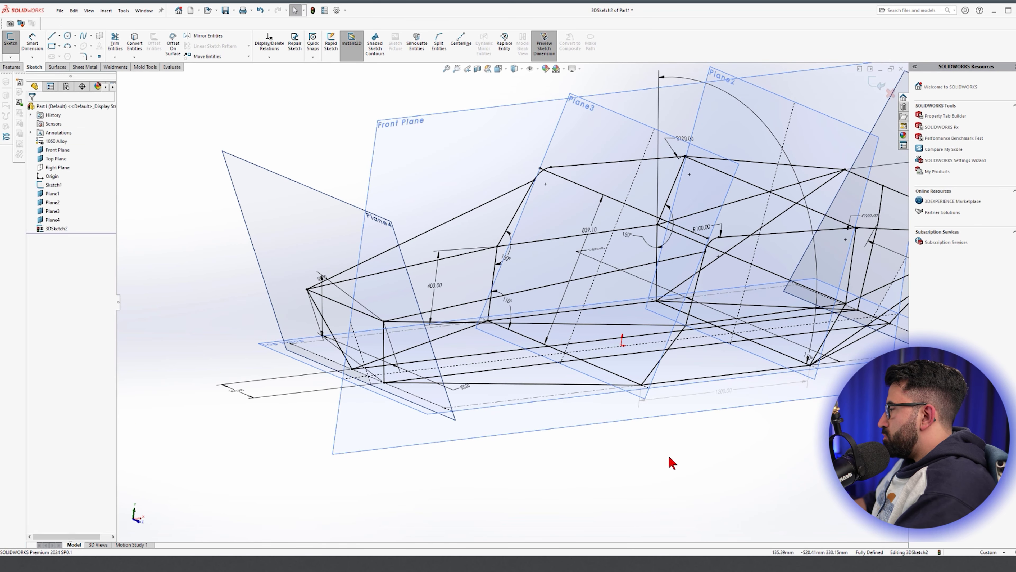
pyautogui.click(307, 289)
pyautogui.click(384, 382)
pyautogui.press('Escape')
pyautogui.press('l')
pyautogui.click(384, 321)
pyautogui.click(352, 369)
pyautogui.press('Escape')
# Draw a diagonal brace on each side from Plane2's side bend to Plane3's lower corner
pyautogui.moveTo(483, 430); pyautogui.dragTo(417, 447, button='middle')
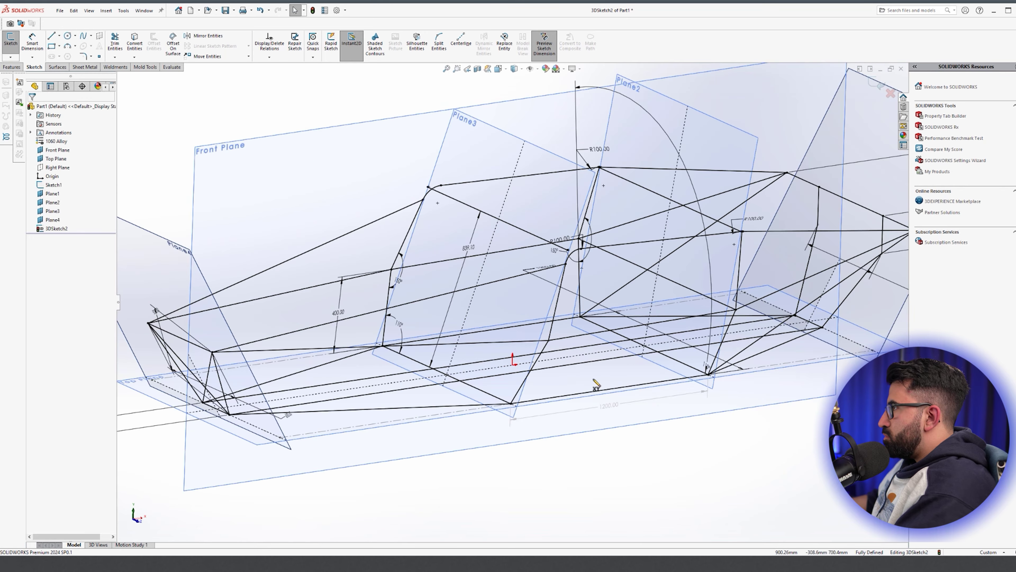
pyautogui.press('l')
pyautogui.click(737, 307)
pyautogui.moveTo(737, 306); pyautogui.dragTo(456, 428, button='middle')
pyautogui.click(426, 435)
pyautogui.press('Escape')
pyautogui.moveTo(585, 433); pyautogui.dragTo(860, 476, button='middle')
pyautogui.press('l')
pyautogui.click(465, 383)
pyautogui.click(689, 405)
pyautogui.press('Escape')
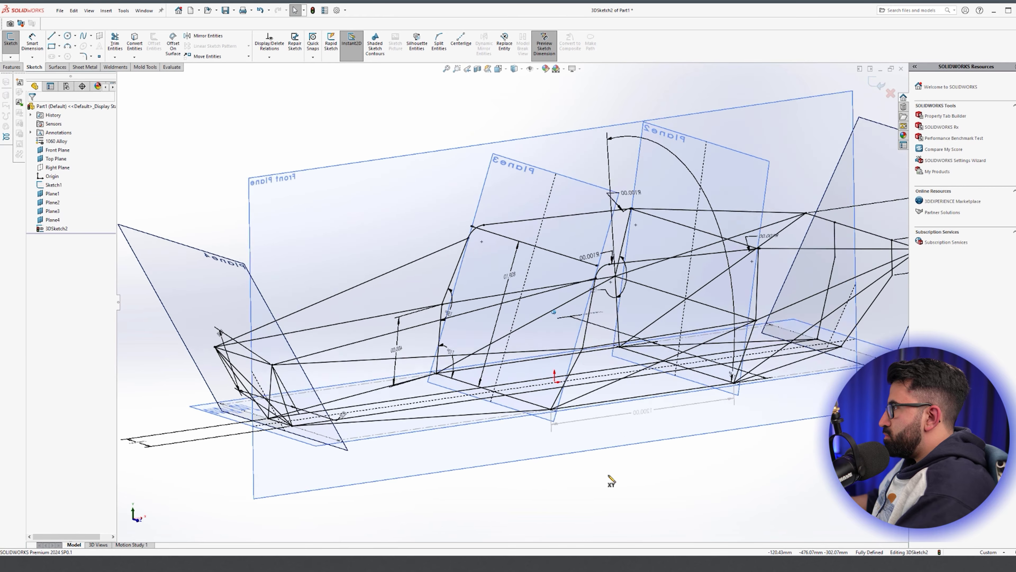
# Draw a diagonal brace on each side from Plane3's side bend to the lower corner of the Plane4 nose frame
pyautogui.press('l')
pyautogui.click(301, 431)
pyautogui.click(623, 344)
pyautogui.press('Escape')
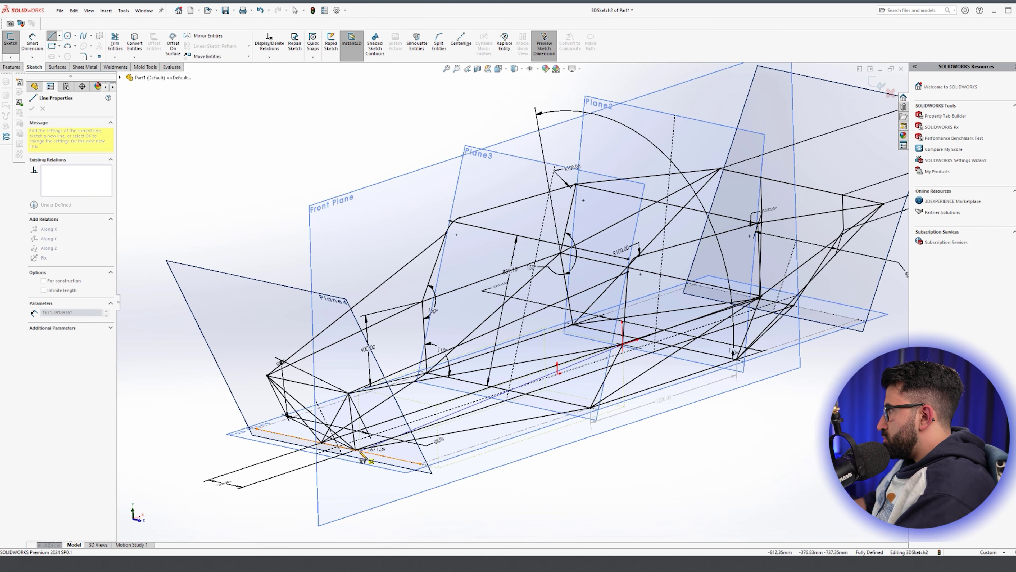
pyautogui.click(355, 450)
pyautogui.press('Escape')
pyautogui.moveTo(678, 442); pyautogui.dragTo(796, 456, button='middle')
pyautogui.press('l')
pyautogui.click(375, 353)
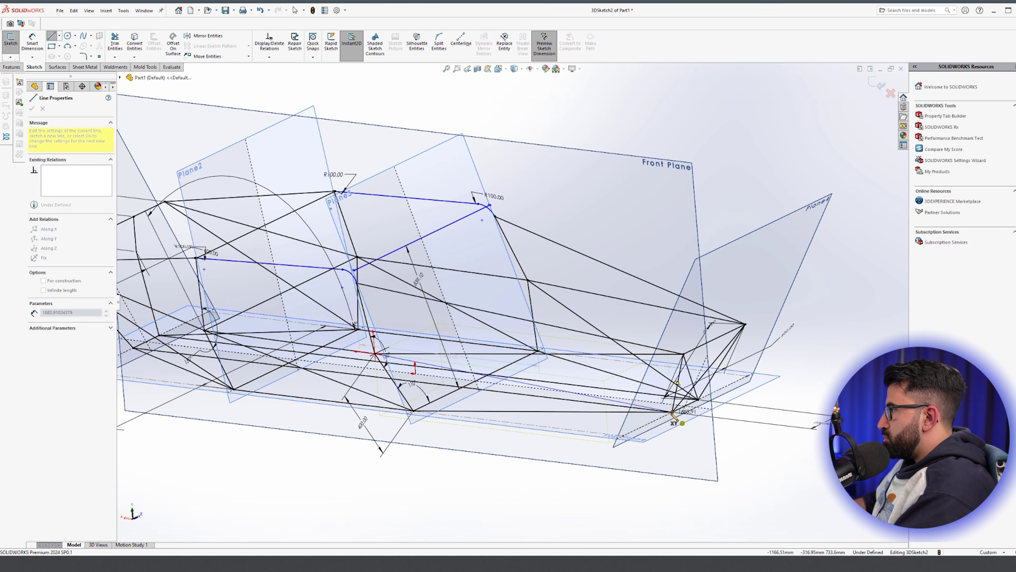
pyautogui.click(672, 411)
pyautogui.press('Escape')
# Delete the upper cross line at Plane3 and redraw it between the two filleted rails
pyautogui.click(527, 261)
pyautogui.press('Delete')
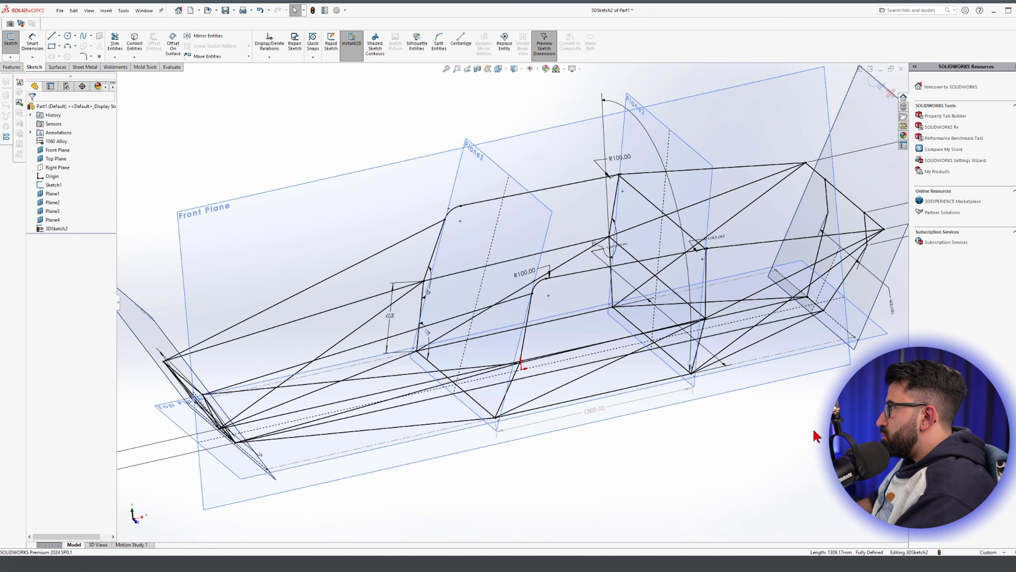
pyautogui.press('l')
pyautogui.click(483, 206)
pyautogui.click(540, 251)
pyautogui.press('Escape')
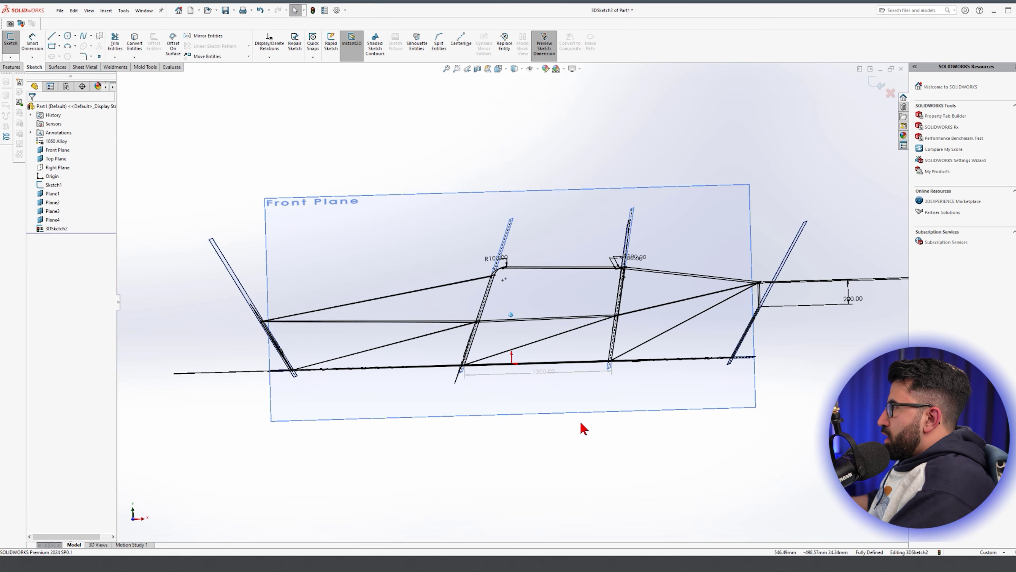
# Exit the 3D sketch and hide the Front Plane, Top Plane, Plane1 to Plane4 and Sketch1
pyautogui.click(876, 83)
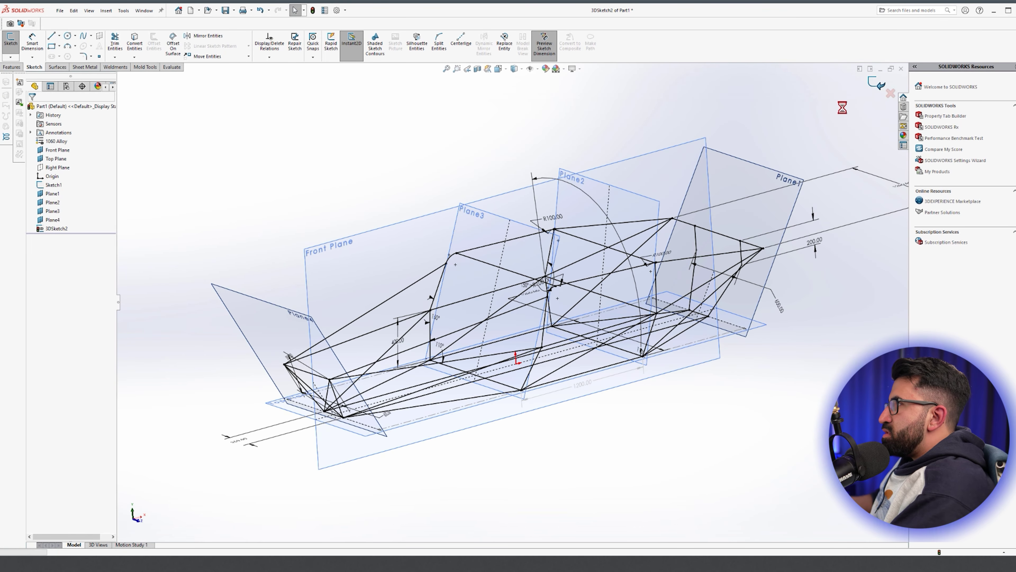
pyautogui.click(736, 161)
pyautogui.click(783, 136)
pyautogui.click(733, 143)
pyautogui.click(620, 189)
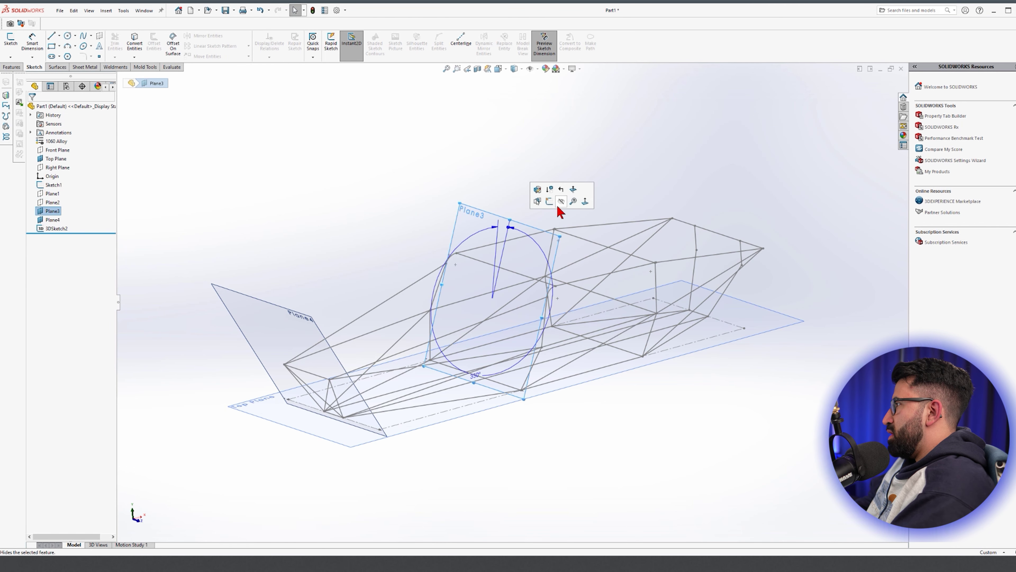
pyautogui.click(315, 321)
pyautogui.click(362, 297)
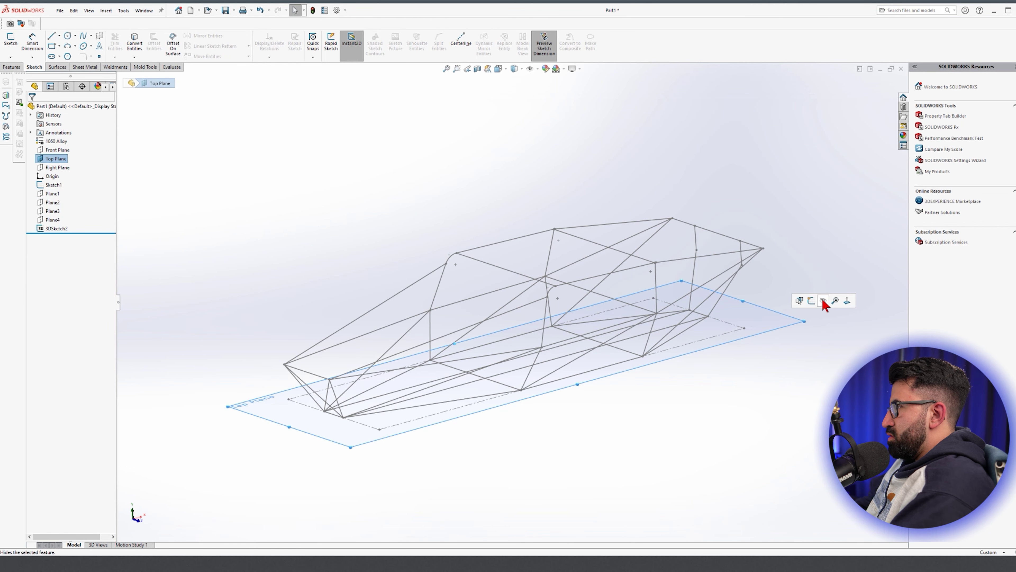
pyautogui.click(823, 301)
pyautogui.click(733, 332)
pyautogui.click(769, 308)
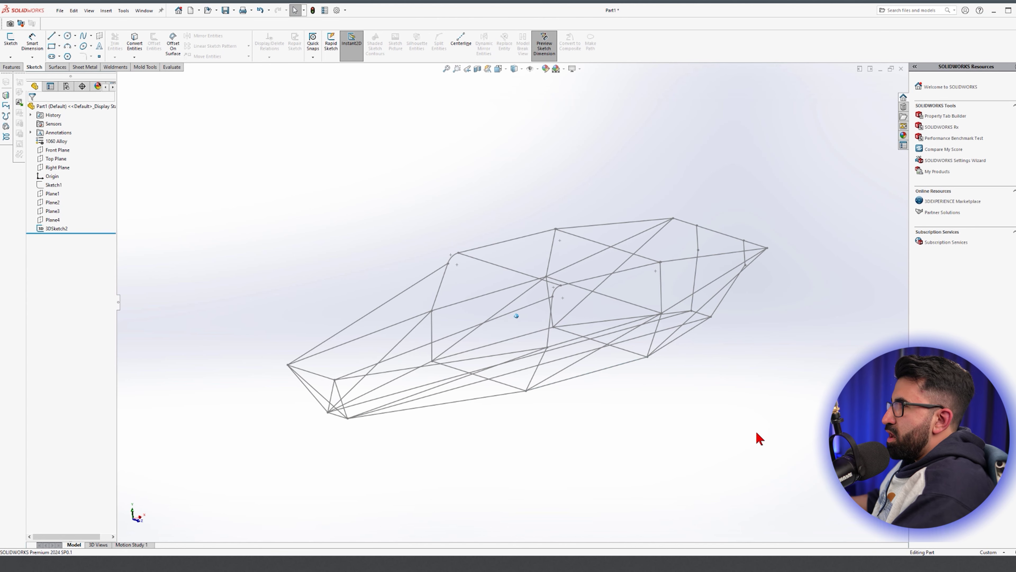
# Examine the frame's bracing layout from all sides for missing tube lines
pyautogui.press('Left')
pyautogui.press('Left')
pyautogui.press('Left')
pyautogui.press('Left')
pyautogui.press('Left')
pyautogui.press('Left')
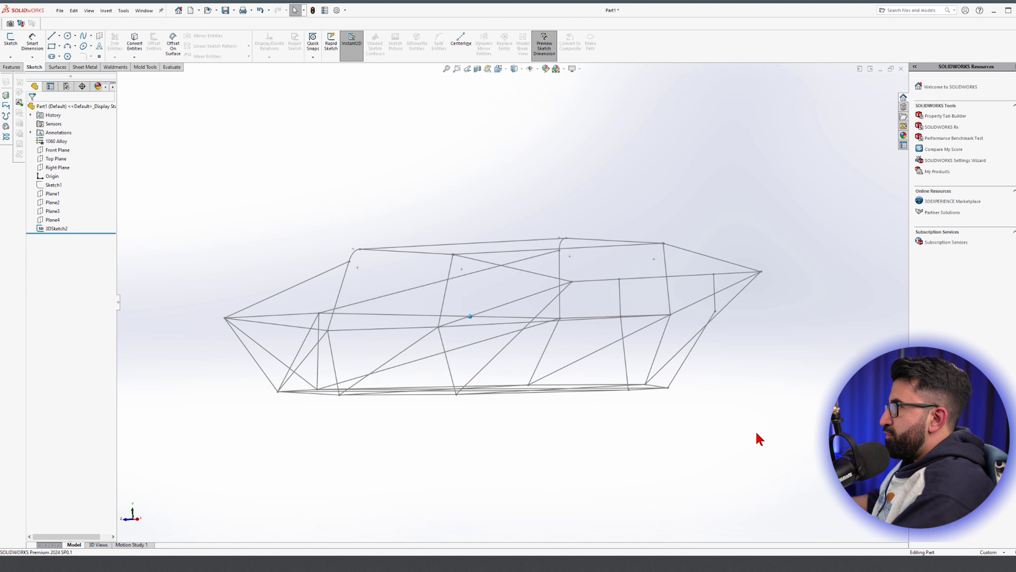
pyautogui.press('Left')
pyautogui.press('Left')
pyautogui.press('Left')
pyautogui.press('Left')
pyautogui.press('Left')
pyautogui.press('Left')
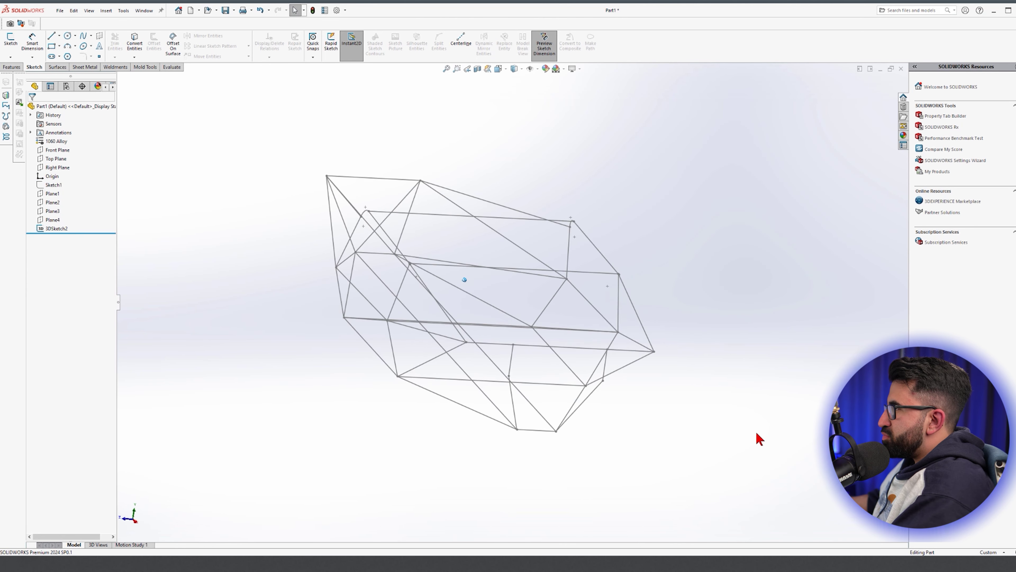
pyautogui.press('Left')
pyautogui.press('Left')
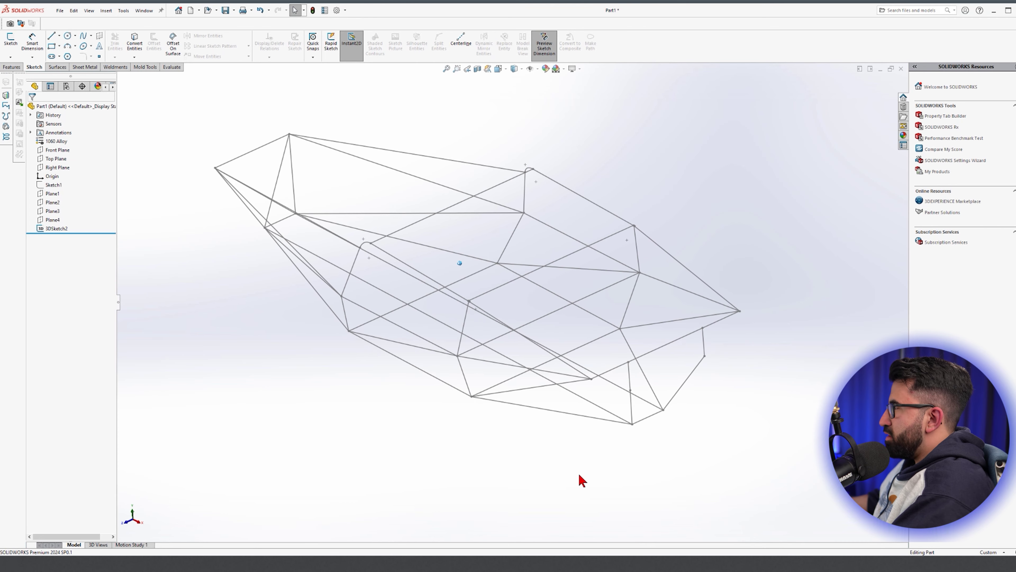
pyautogui.press('Up')
pyautogui.press('Up')
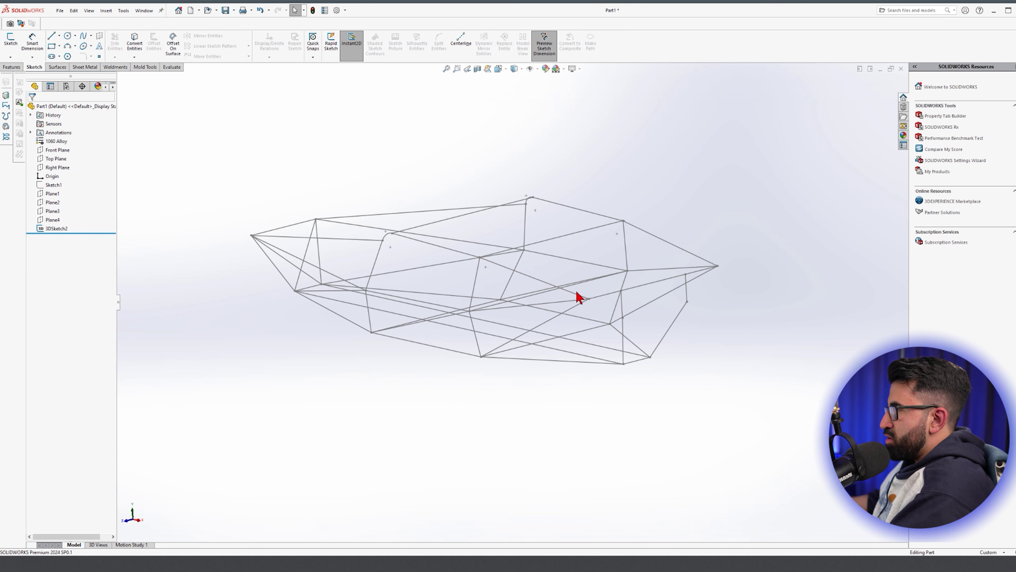
# Reopen 3DSketch2 for editing and accept 1200 mm in the dimension being modified
pyautogui.click(56, 229)
pyautogui.doubleClick(809, 319)
pyautogui.write('12')
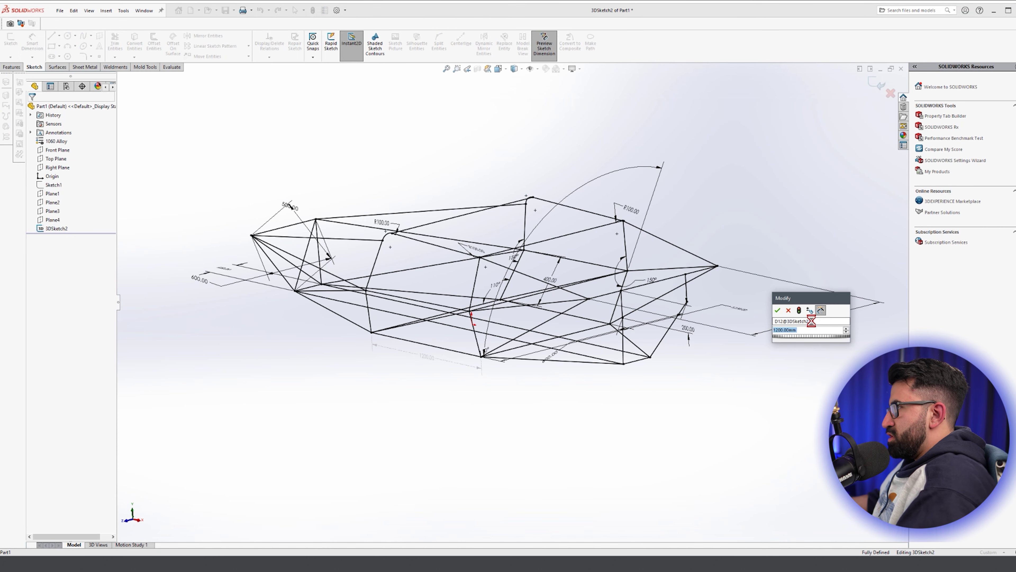
pyautogui.write('00.0')
pyautogui.press('Return')
# Draw a brace line from the near rear upper corner to Plane2's near lower corner
pyautogui.click(766, 388)
pyautogui.press('Left')
pyautogui.press('Left')
pyautogui.scroll(-2, 751, 341)
pyautogui.press('l')
pyautogui.moveTo(375, 315); pyautogui.dragTo(400, 314, button='middle')
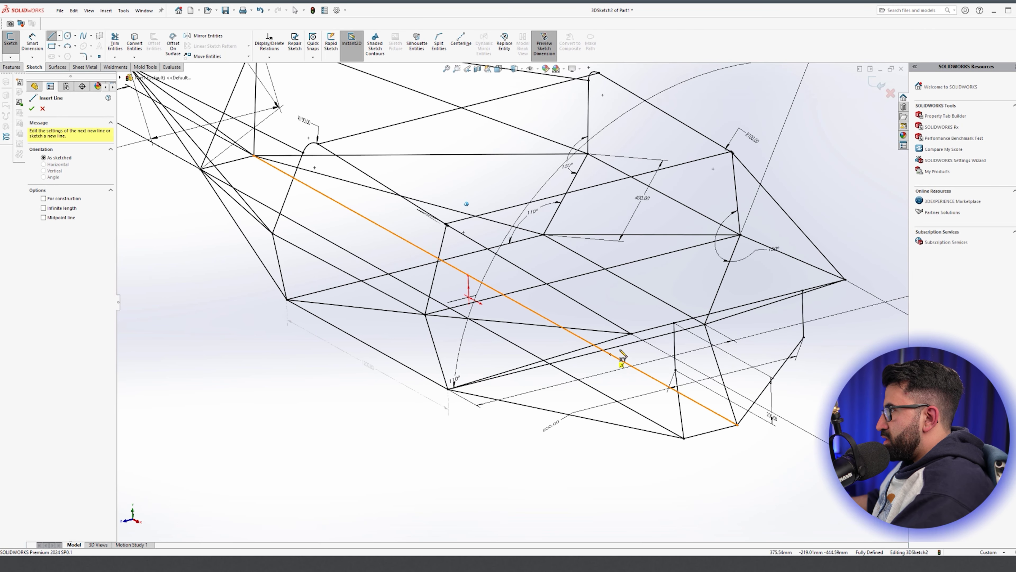
pyautogui.click(635, 332)
pyautogui.click(451, 387)
pyautogui.press('Escape')
# Draw a line on each side from the Plane1 rear frame's bend to Plane2's lower corner, and exit the sketch
pyautogui.moveTo(452, 388)
pyautogui.mouseDown(button='middle')
pyautogui.moveTo(654, 436)
pyautogui.moveTo(414, 201)
pyautogui.mouseUp(button='middle')
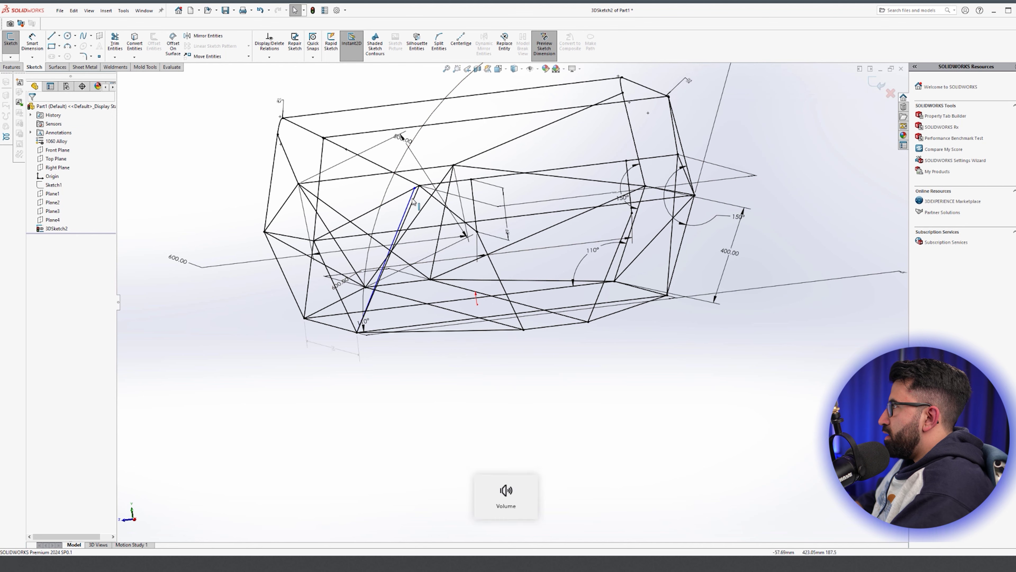
pyautogui.press('l')
pyautogui.click(677, 155)
pyautogui.moveTo(651, 194); pyautogui.dragTo(567, 388, button='middle')
pyautogui.click(567, 382)
pyautogui.click(410, 402)
pyautogui.press('Escape')
pyautogui.moveTo(693, 392); pyautogui.dragTo(524, 374, button='middle')
pyautogui.press('l')
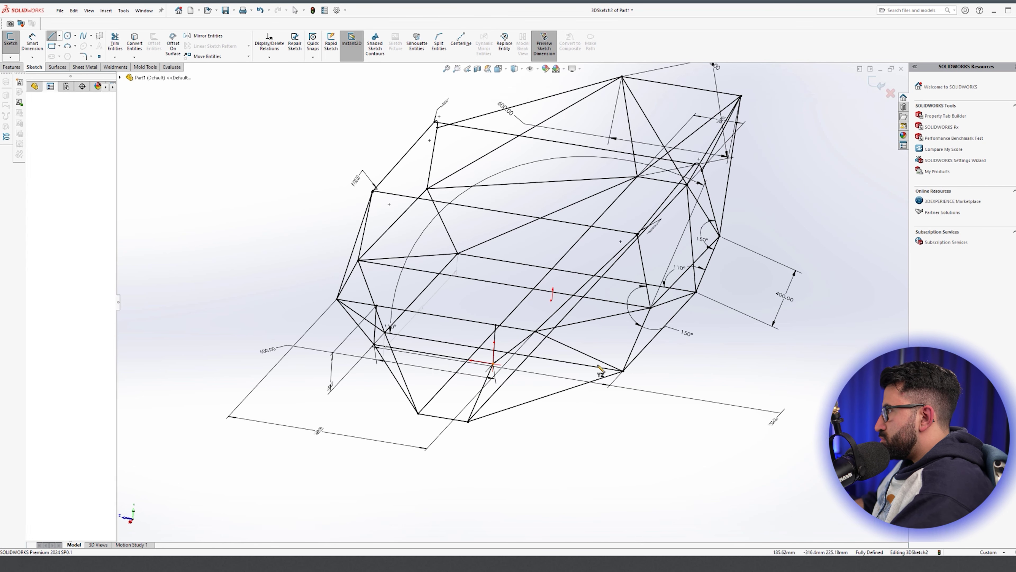
pyautogui.click(493, 363)
pyautogui.click(623, 370)
pyautogui.press('Escape')
pyautogui.click(877, 83)
pyautogui.moveTo(829, 201)
pyautogui.mouseDown(button='middle')
pyautogui.moveTo(844, 347)
pyautogui.moveTo(602, 425)
pyautogui.moveTo(546, 430)
pyautogui.mouseUp(button='middle')
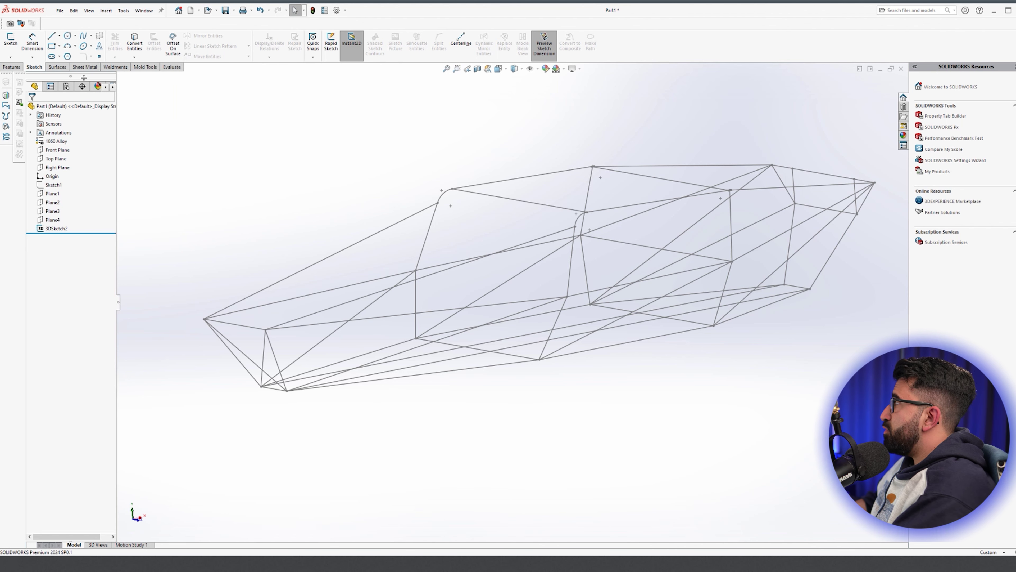
# Set up a Structural Member with the ansi standard, type pipe standard s40 and size PIPE 1.25 SCH 40
pyautogui.click(112, 68)
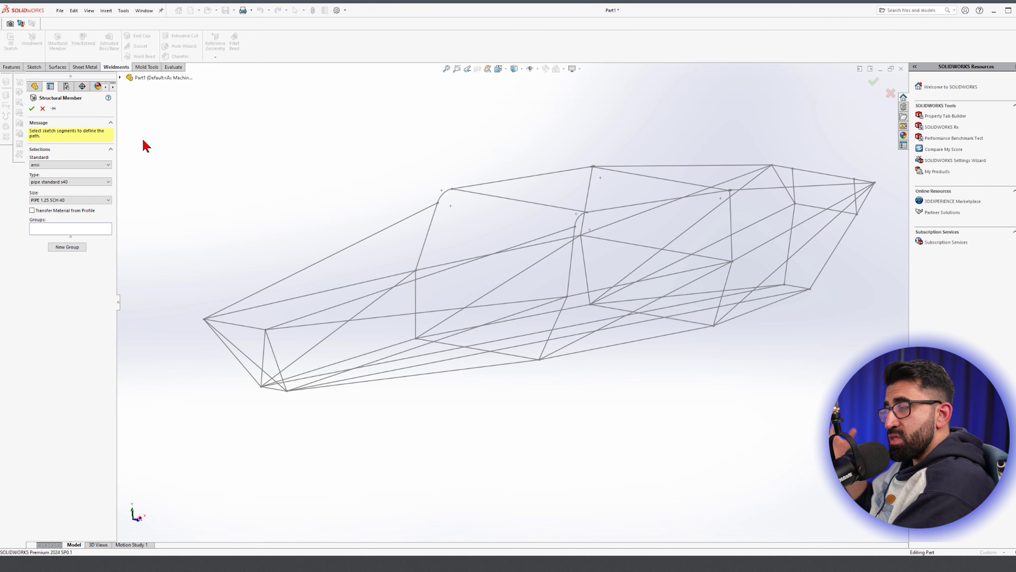
pyautogui.click(61, 163)
pyautogui.click(61, 164)
pyautogui.click(51, 183)
pyautogui.click(48, 184)
pyautogui.click(48, 184)
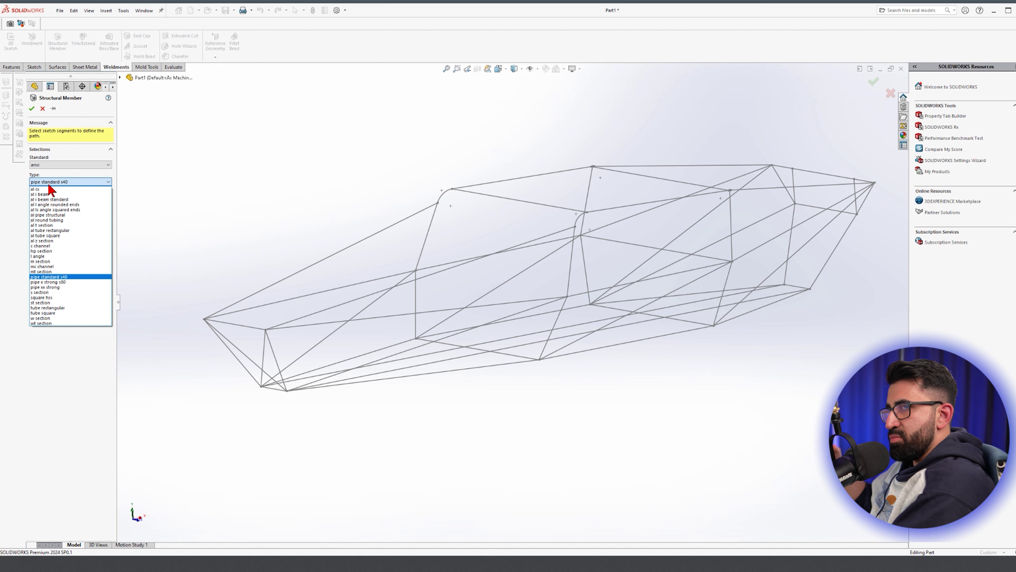
pyautogui.click(49, 184)
pyautogui.click(64, 201)
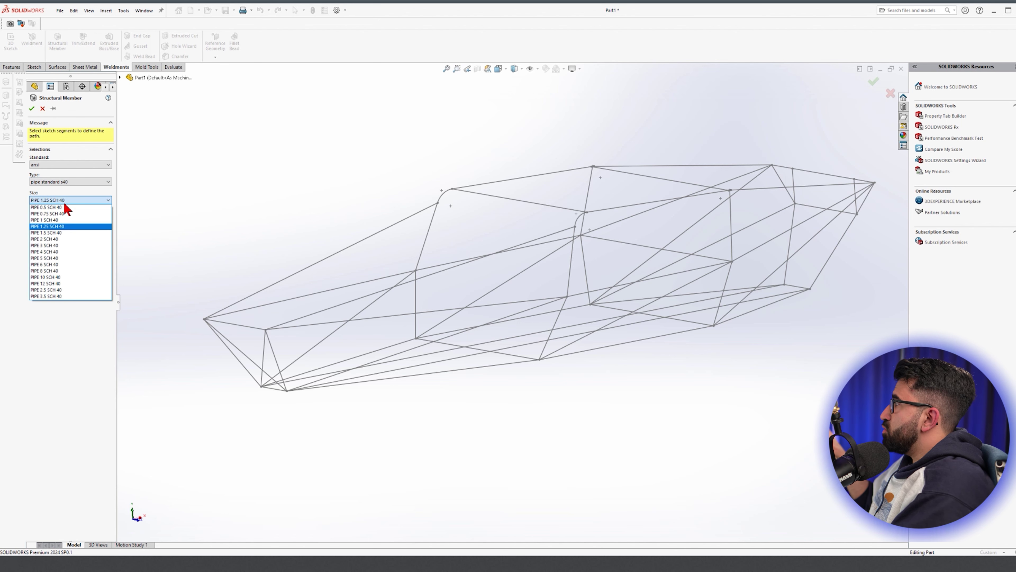
pyautogui.click(64, 201)
# Start the first pipe group along the near upper rail, from the rear upper corner past the rear hoop to the front hoop
pyautogui.scroll(-1, 399, 349)
pyautogui.moveTo(381, 353); pyautogui.dragTo(556, 272, button='middle')
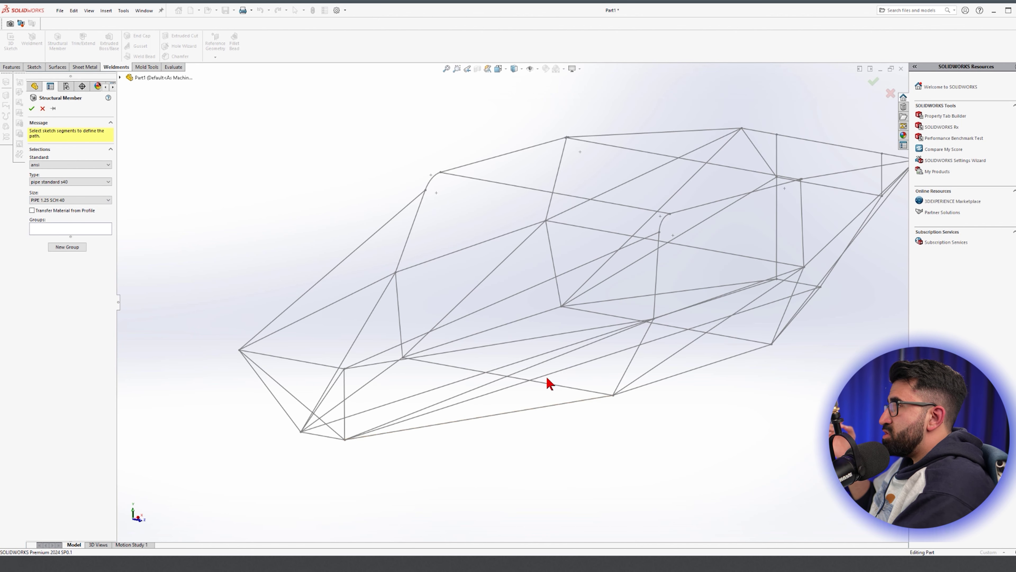
pyautogui.scroll(-1, 864, 178)
pyautogui.click(871, 157)
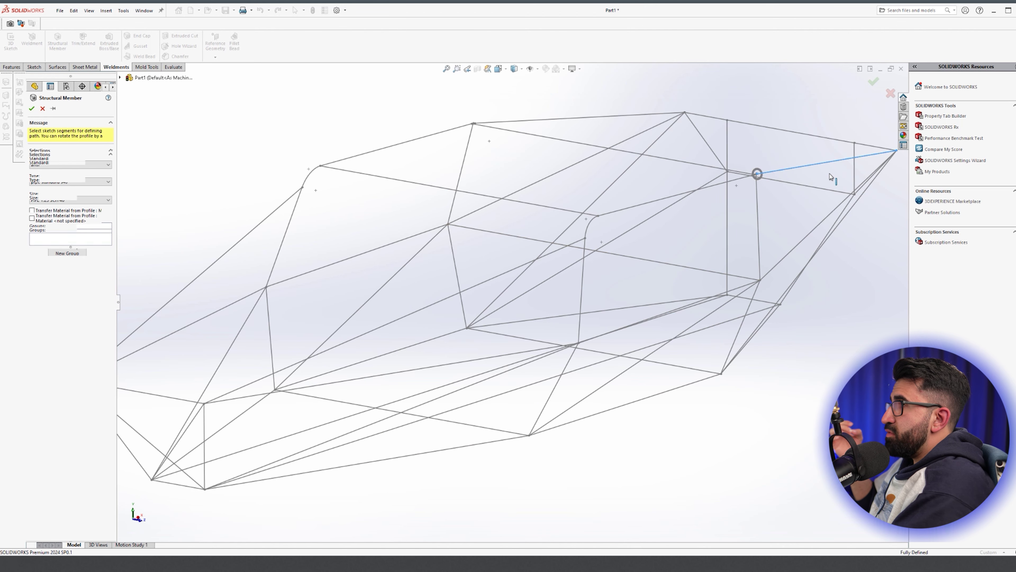
pyautogui.scroll(-4, 755, 173)
pyautogui.click(590, 234)
pyautogui.scroll(1, 538, 245)
pyautogui.click(537, 254)
pyautogui.scroll(4, 611, 306)
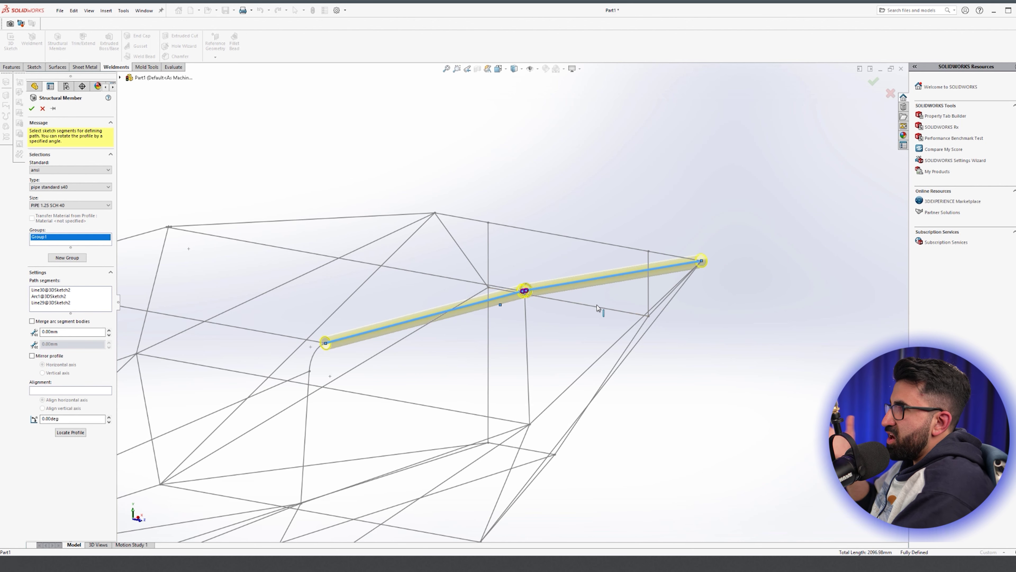
# Extend the first group around the front hoop's near bend, down its near leg and across its bottom
pyautogui.scroll(3, 580, 296)
pyautogui.scroll(-2, 444, 336)
pyautogui.scroll(-4, 573, 296)
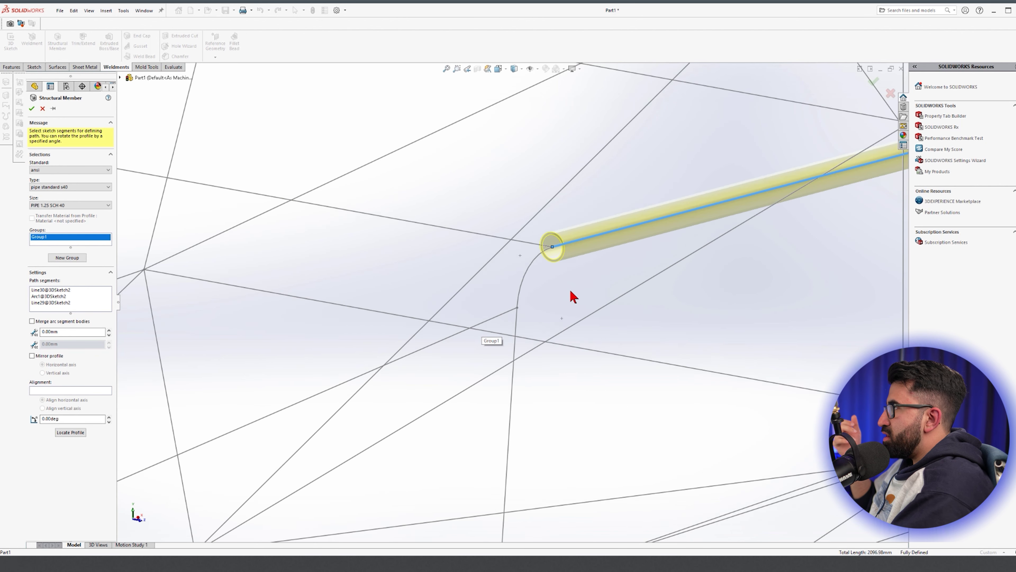
pyautogui.click(538, 256)
pyautogui.click(516, 324)
pyautogui.scroll(4, 532, 314)
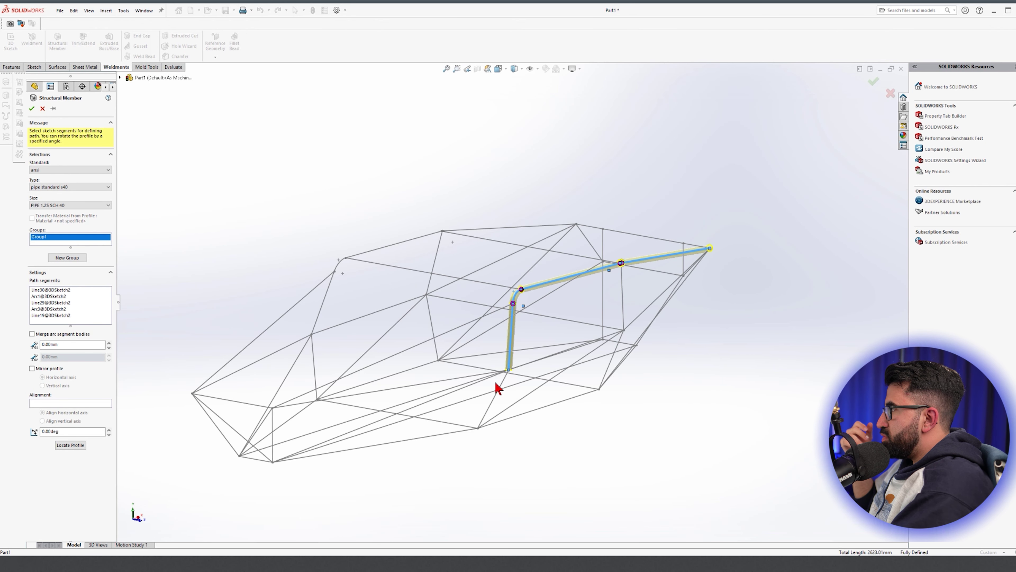
pyautogui.scroll(-4, 497, 387)
pyautogui.click(541, 319)
pyautogui.scroll(5, 410, 418)
# Continue the first group up the front hoop's far leg and around its far bend
pyautogui.scroll(-5, 291, 325)
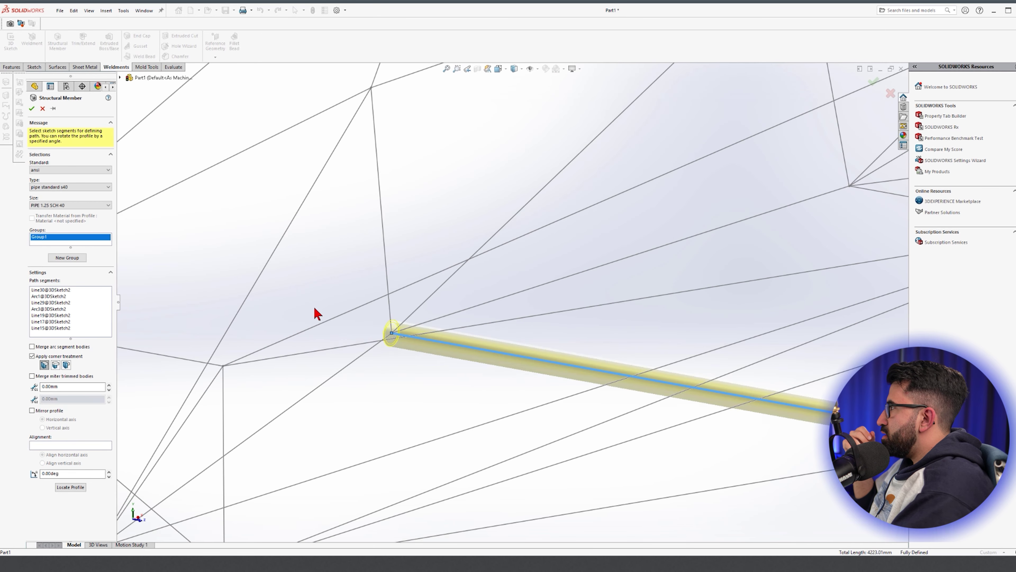
pyautogui.click(385, 266)
pyautogui.scroll(4, 388, 263)
pyautogui.scroll(-2, 488, 183)
pyautogui.scroll(-3, 488, 184)
pyautogui.click(435, 253)
pyautogui.scroll(2, 492, 188)
pyautogui.click(492, 176)
# Complete the first group's loop along the far upper rail and across the rear upper corners
pyautogui.click(551, 154)
pyautogui.scroll(5, 560, 168)
pyautogui.scroll(-10, 656, 192)
pyautogui.click(475, 304)
pyautogui.click(502, 306)
pyautogui.scroll(5, 502, 306)
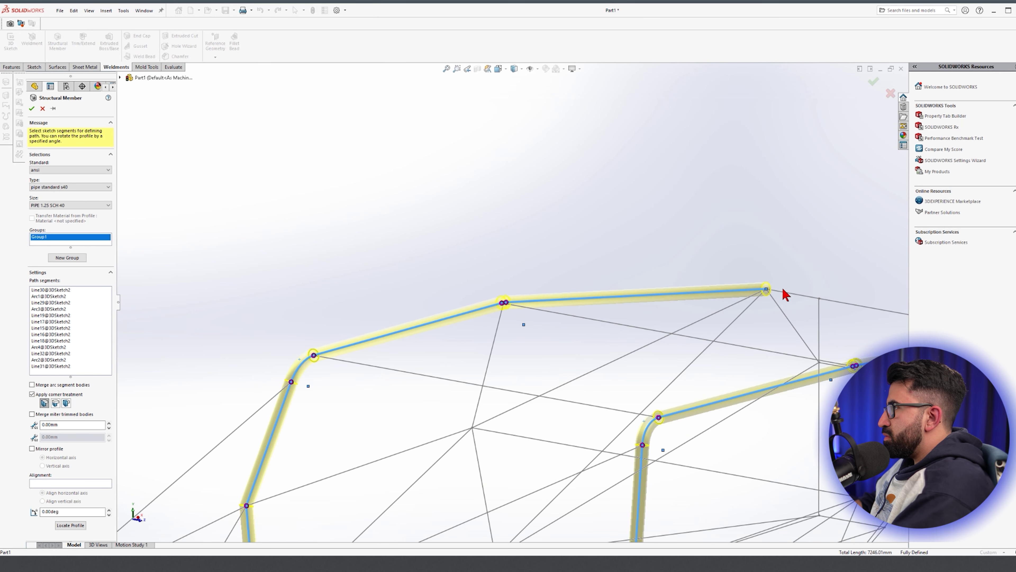
pyautogui.click(785, 294)
pyautogui.scroll(5, 319, 211)
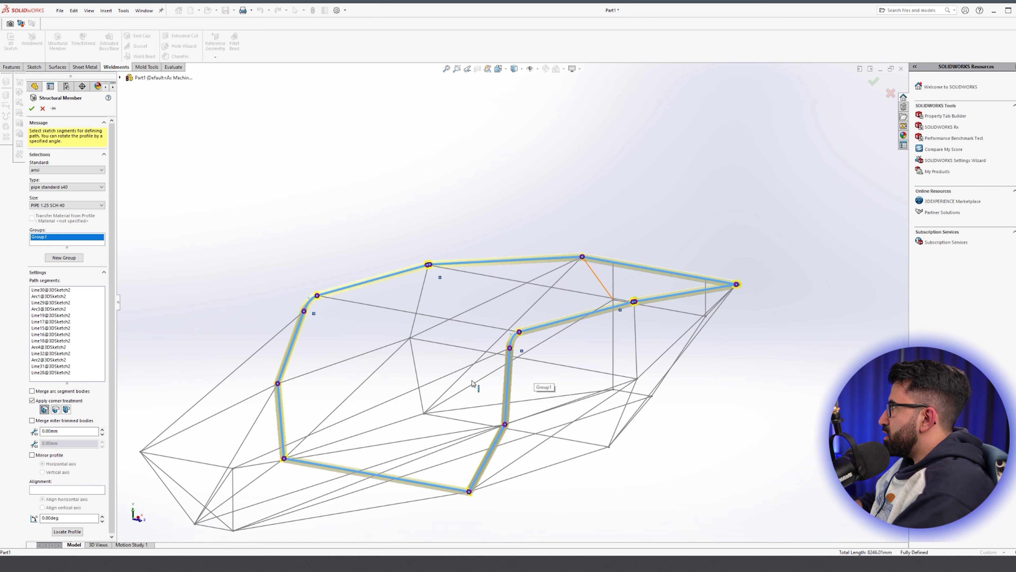
# Add a second group with the five lines of the rear hoop's legs and bottom
pyautogui.click(64, 257)
pyautogui.scroll(-3, 364, 517)
pyautogui.click(758, 249)
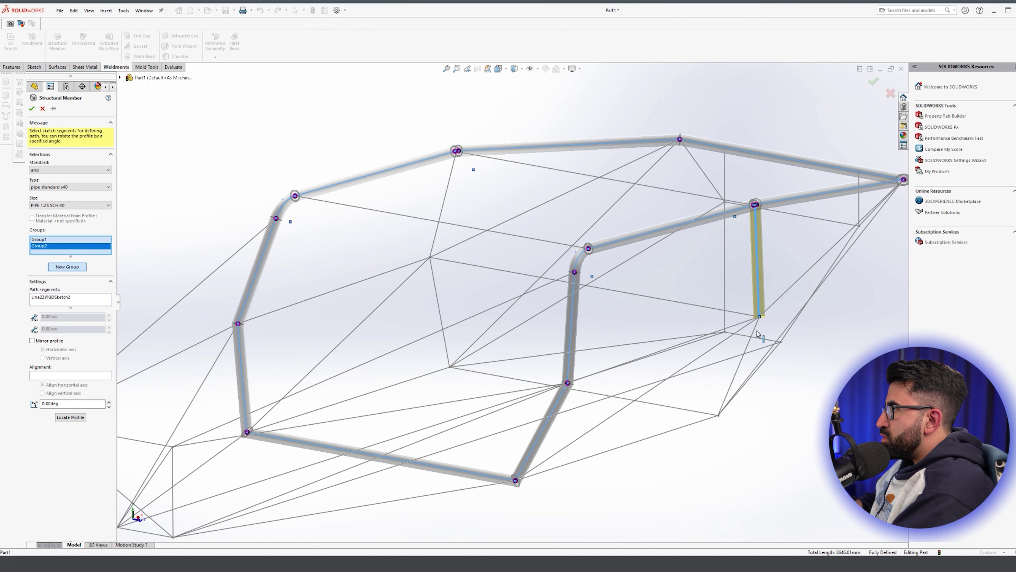
pyautogui.click(753, 331)
pyautogui.click(640, 402)
pyautogui.click(445, 345)
pyautogui.click(443, 204)
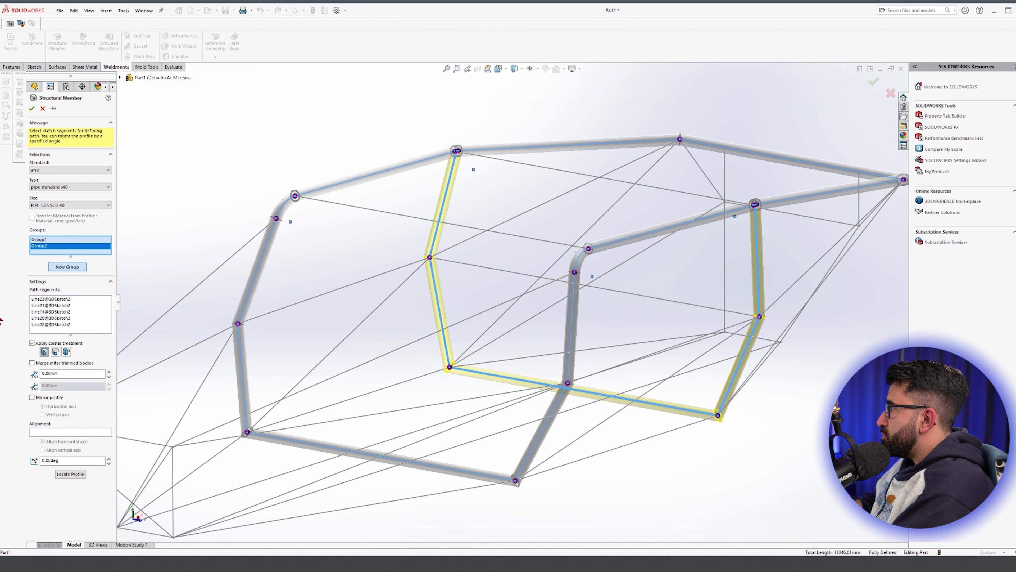
# Add a third group along the near lower perimeter, from the rear upper corner to the nose's near upper corner
pyautogui.click(66, 266)
pyautogui.scroll(4, 495, 271)
pyautogui.click(804, 260)
pyautogui.click(778, 300)
pyautogui.click(706, 354)
pyautogui.click(552, 394)
pyautogui.click(328, 420)
pyautogui.click(479, 260)
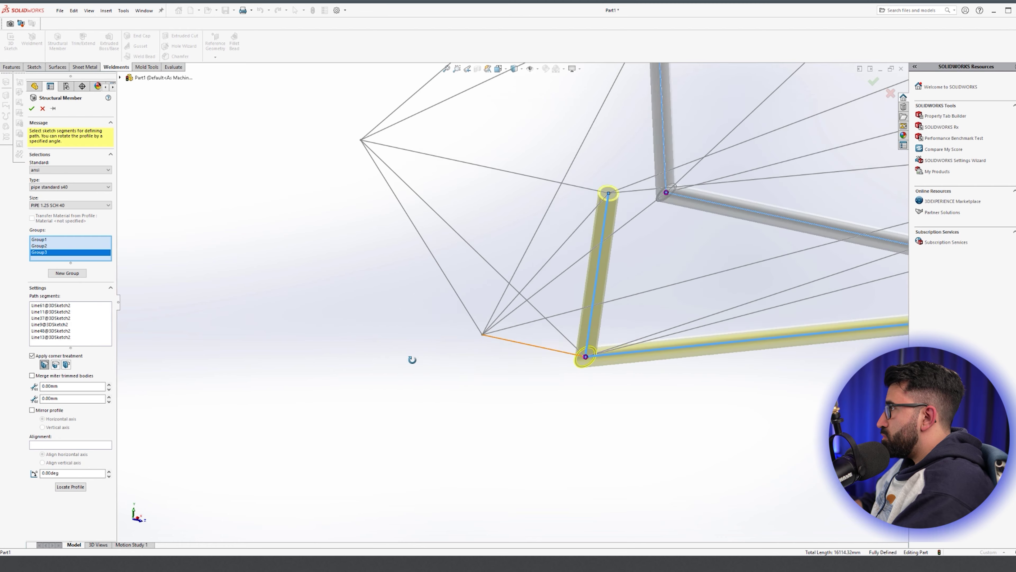
# Add a fourth group along the far lower perimeter, from the nose's far upper corner to the rear upper corner
pyautogui.moveTo(400, 355); pyautogui.dragTo(448, 372, button='middle')
pyautogui.click(67, 273)
pyautogui.click(456, 340)
pyautogui.moveTo(483, 343); pyautogui.dragTo(520, 340, button='middle')
pyautogui.click(627, 255)
pyautogui.click(760, 121)
pyautogui.scroll(4, 688, 231)
pyautogui.moveTo(689, 231); pyautogui.dragTo(600, 258, button='middle')
pyautogui.click(597, 253)
pyautogui.click(706, 181)
pyautogui.moveTo(709, 120); pyautogui.dragTo(596, 241, button='middle')
pyautogui.scroll(-2, 594, 248)
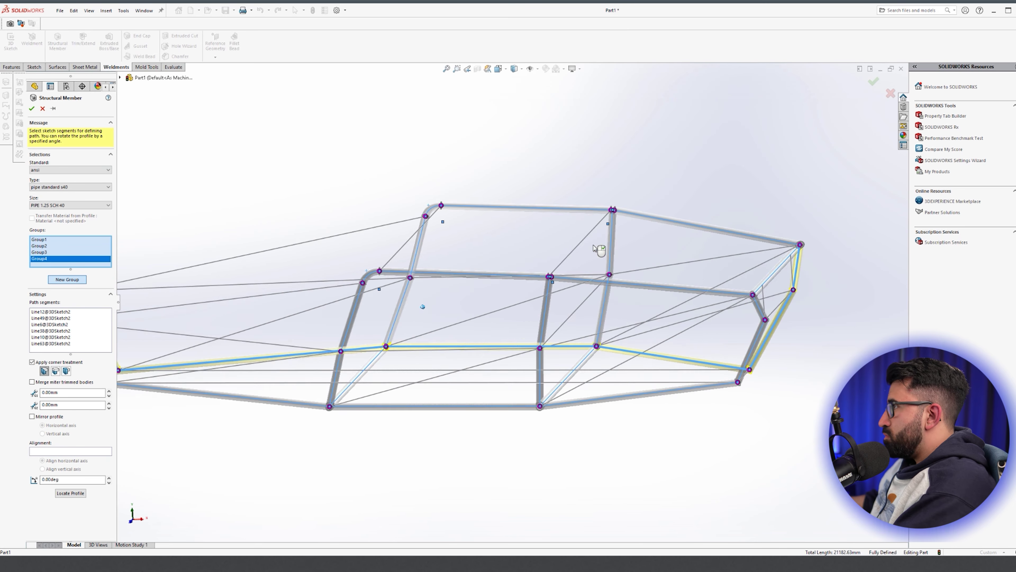
# Add groups for the lengthwise floor lines and for the far waist rail from the nose to the rear upper corner
pyautogui.moveTo(772, 391); pyautogui.dragTo(600, 360, button='middle')
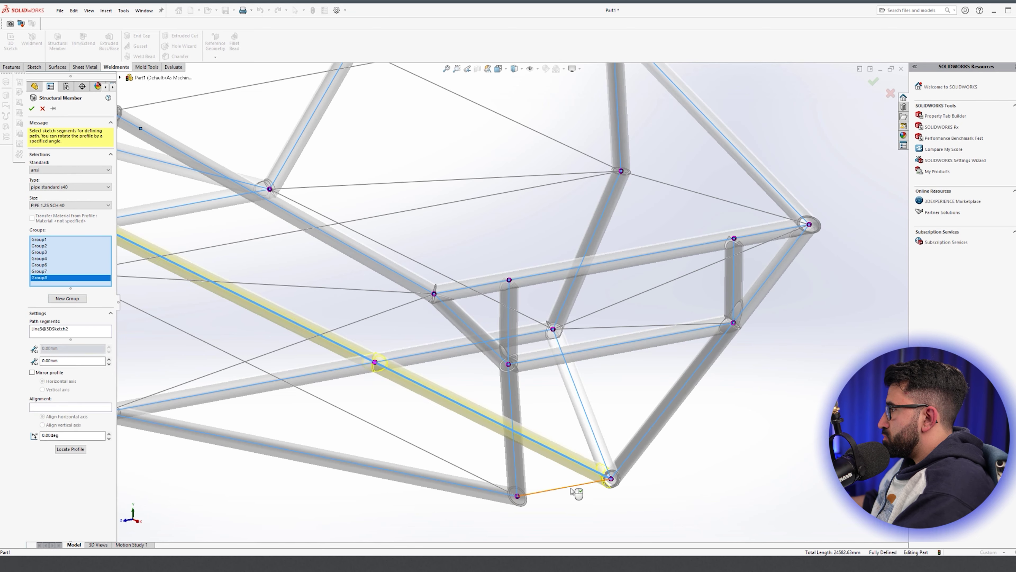
pyautogui.click(349, 262)
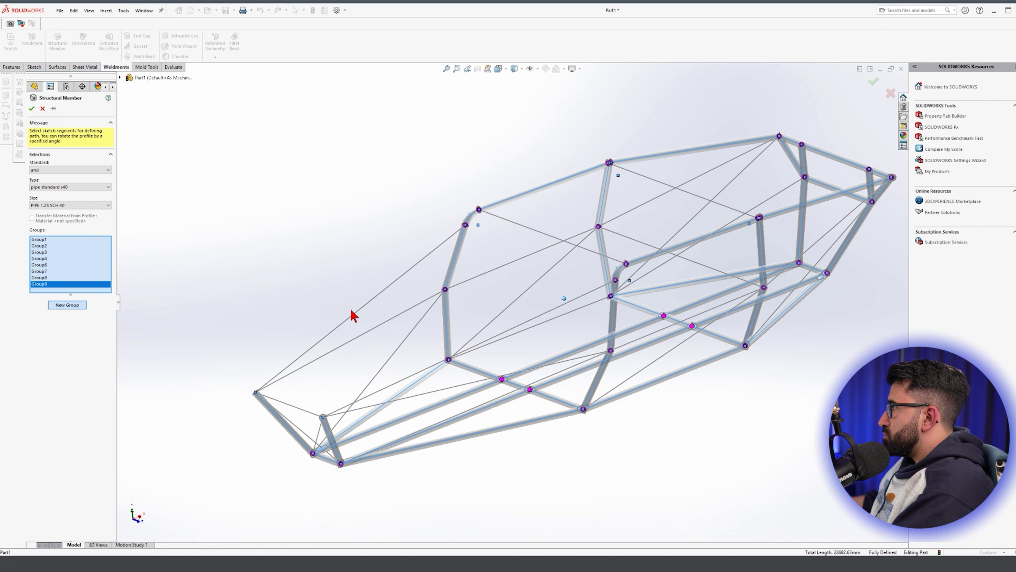
pyautogui.moveTo(352, 312); pyautogui.dragTo(369, 412, button='middle')
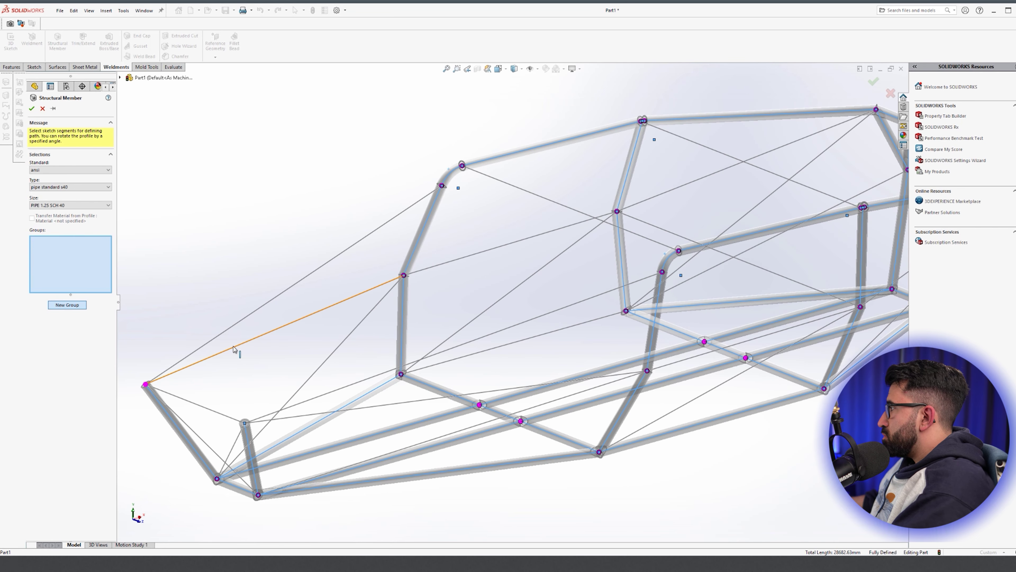
pyautogui.click(234, 349)
pyautogui.click(641, 205)
pyautogui.moveTo(655, 198); pyautogui.dragTo(652, 221, button='middle')
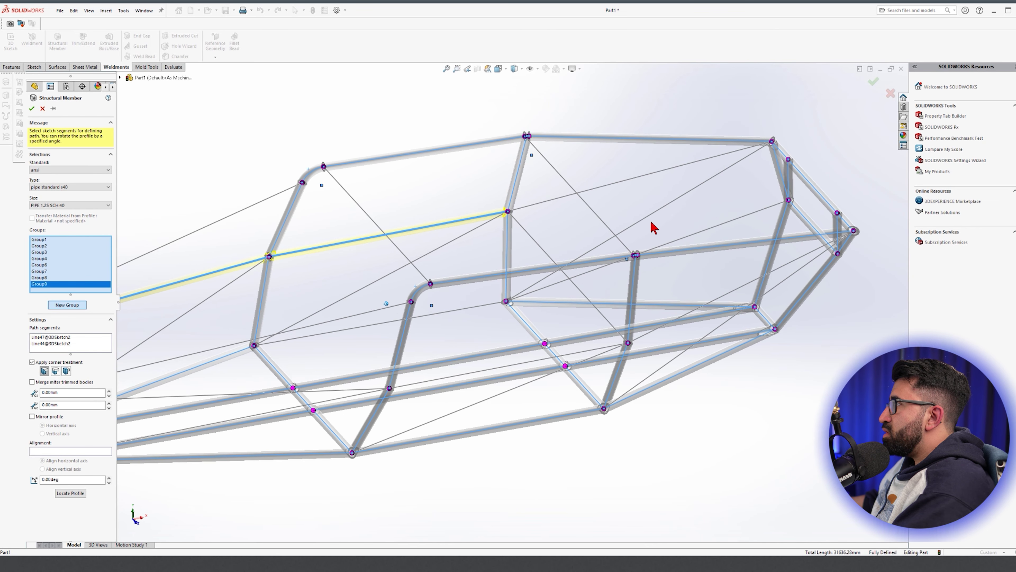
pyautogui.click(549, 205)
# Add a group along the near waist rail from the rear upper corner to the nose, including the nose's upper crossbar
pyautogui.moveTo(231, 300); pyautogui.dragTo(677, 266, button='middle')
pyautogui.click(677, 266)
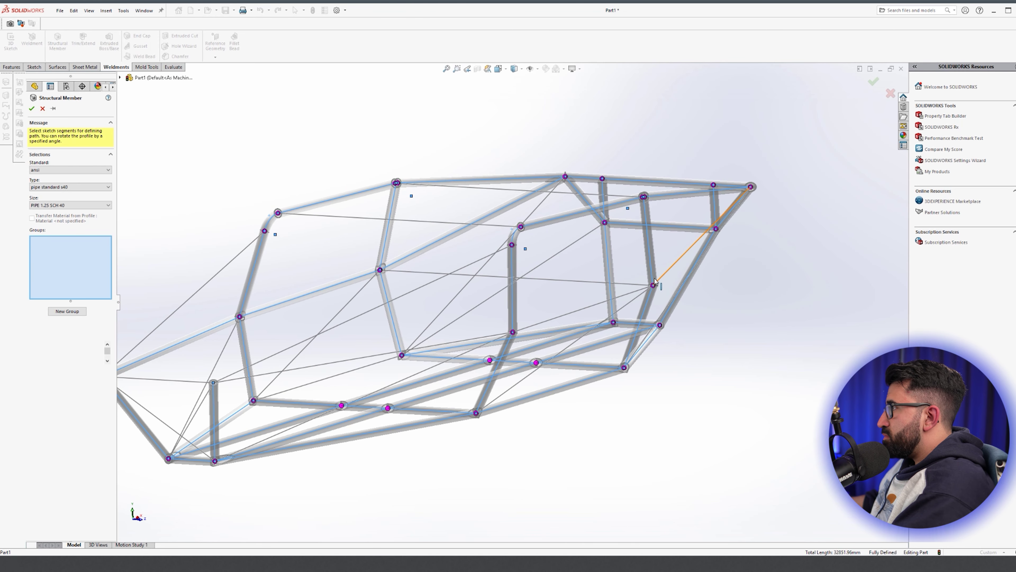
pyautogui.click(577, 312)
pyautogui.click(340, 363)
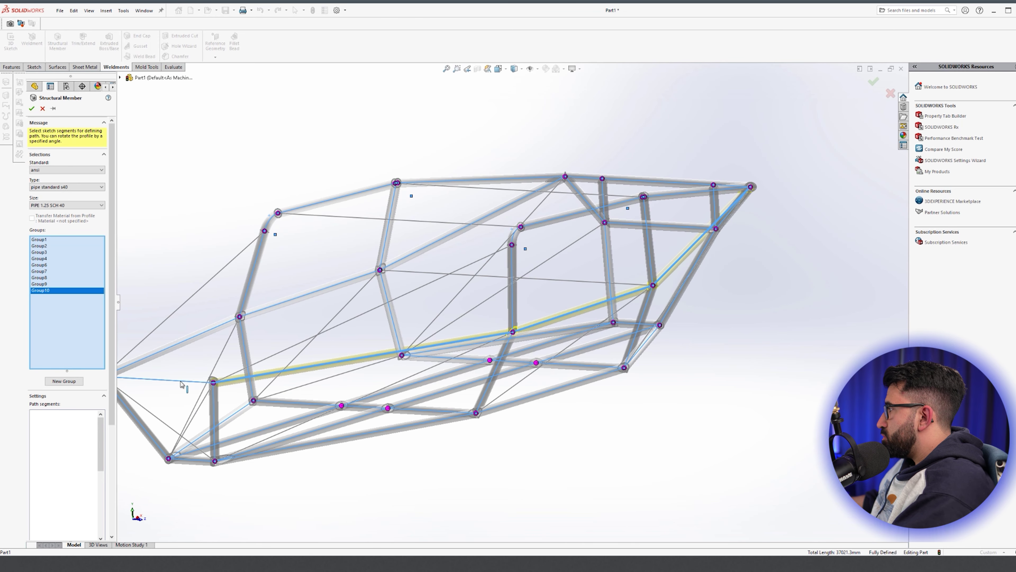
pyautogui.click(182, 384)
pyautogui.scroll(3, 240, 374)
pyautogui.hotkey('ctrl', 'shift', 'z')
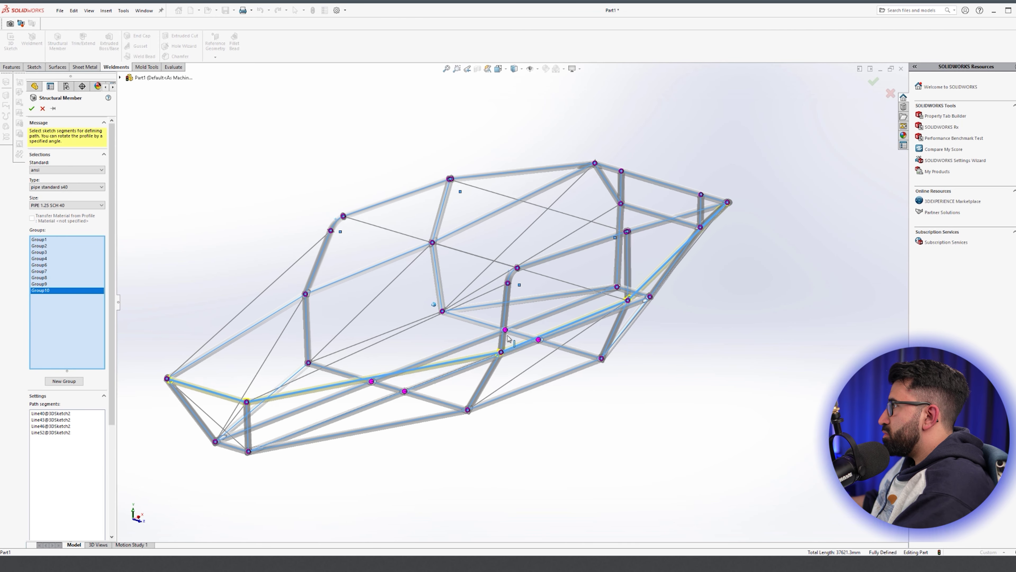
# Add groups for the far-side diagonals and the braces from the rear end to the rear hoop's lower corners
pyautogui.click(64, 381)
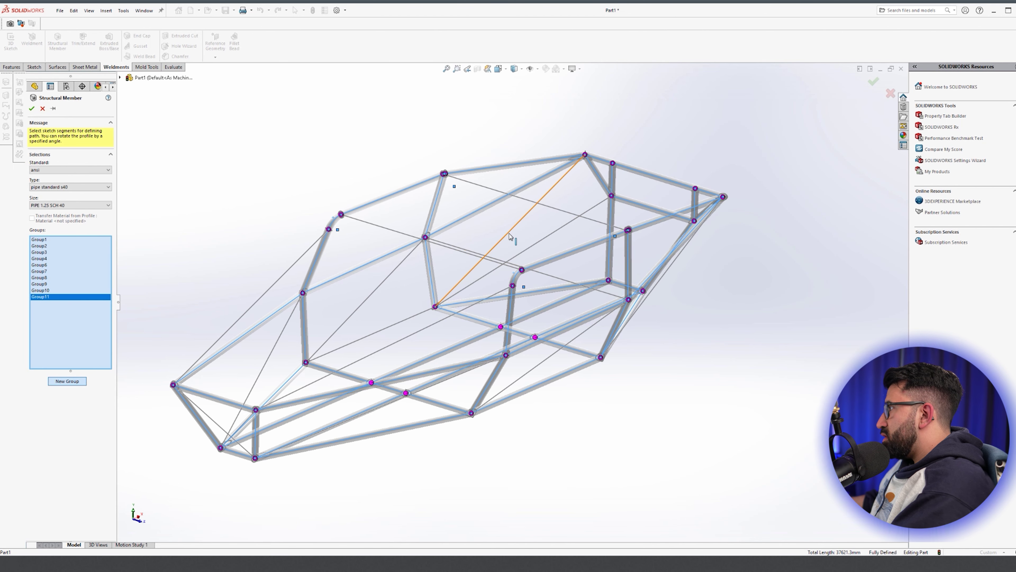
pyautogui.click(510, 235)
pyautogui.click(318, 356)
pyautogui.click(322, 344)
pyautogui.click(64, 380)
pyautogui.click(670, 317)
pyautogui.click(62, 381)
pyautogui.click(592, 305)
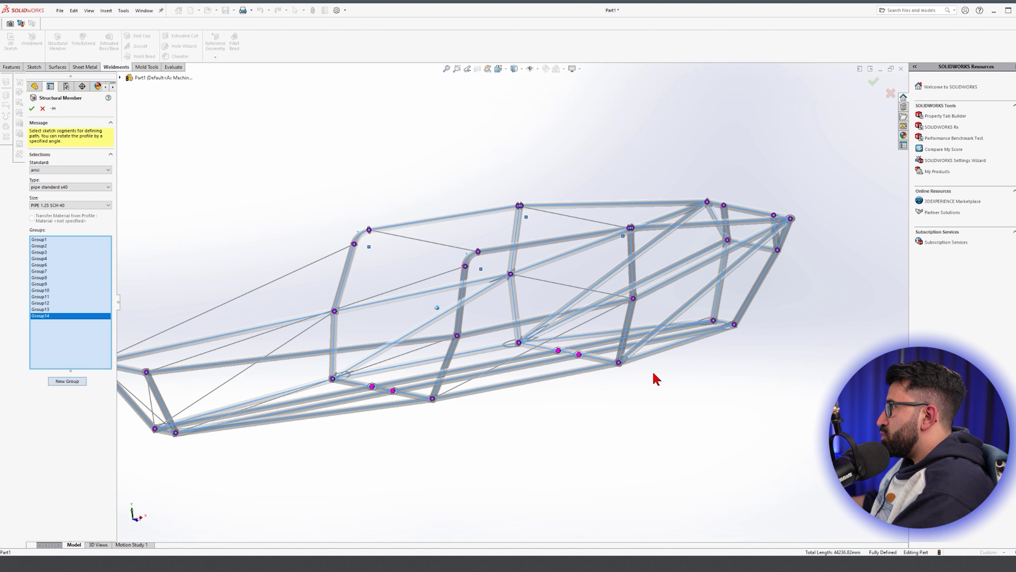
# Add the near-side diagonal between the two hoops and the rear hoop's waist crossbar to the current group
pyautogui.click(563, 373)
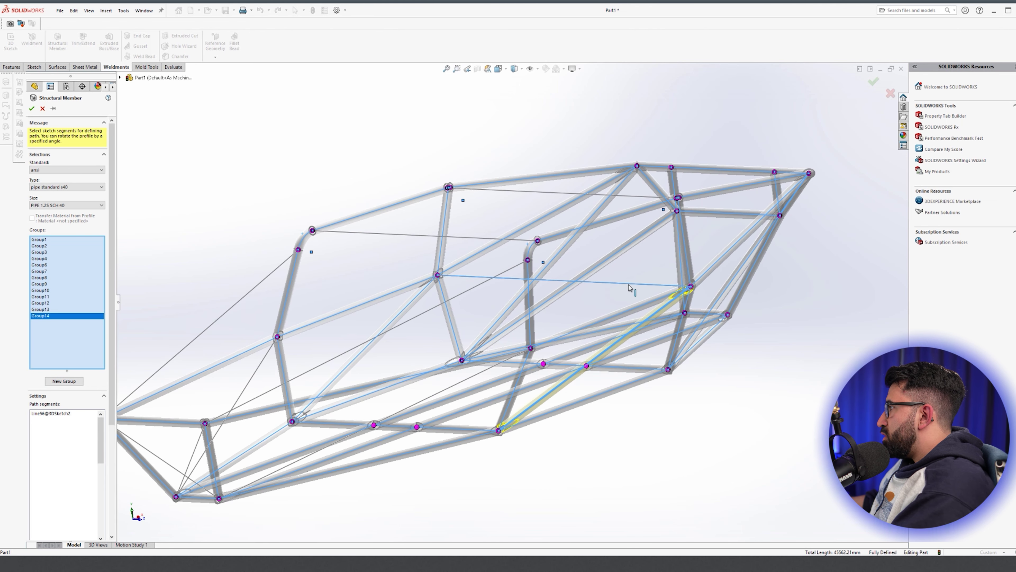
pyautogui.click(629, 284)
pyautogui.moveTo(433, 409); pyautogui.dragTo(492, 406, button='middle')
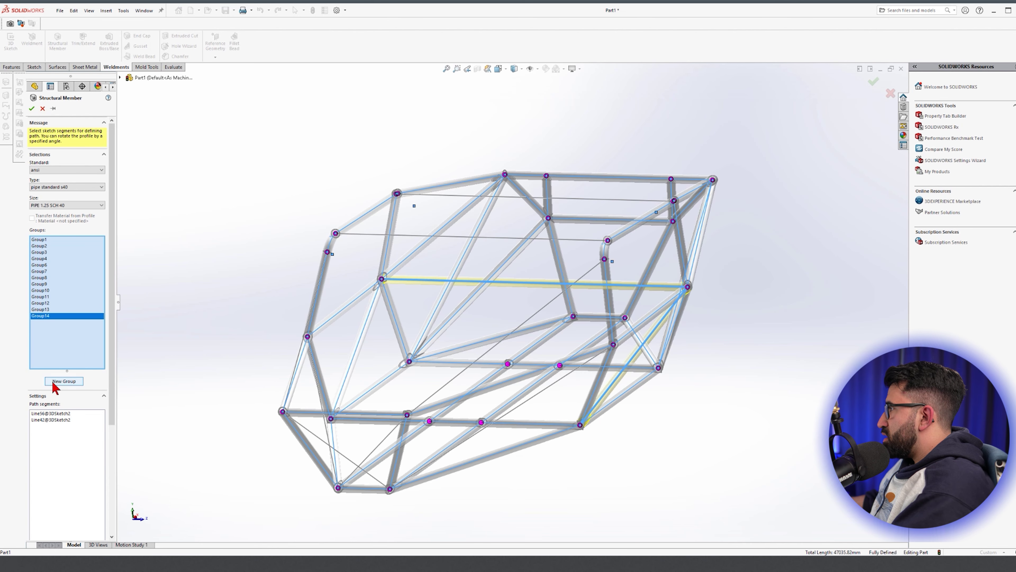
# Add groups for the lines from the front hoop's upper bends to the nose's upper corners and the two crossing nose diagonals
pyautogui.click(544, 307)
pyautogui.click(505, 330)
pyautogui.moveTo(505, 330); pyautogui.dragTo(408, 416, button='middle')
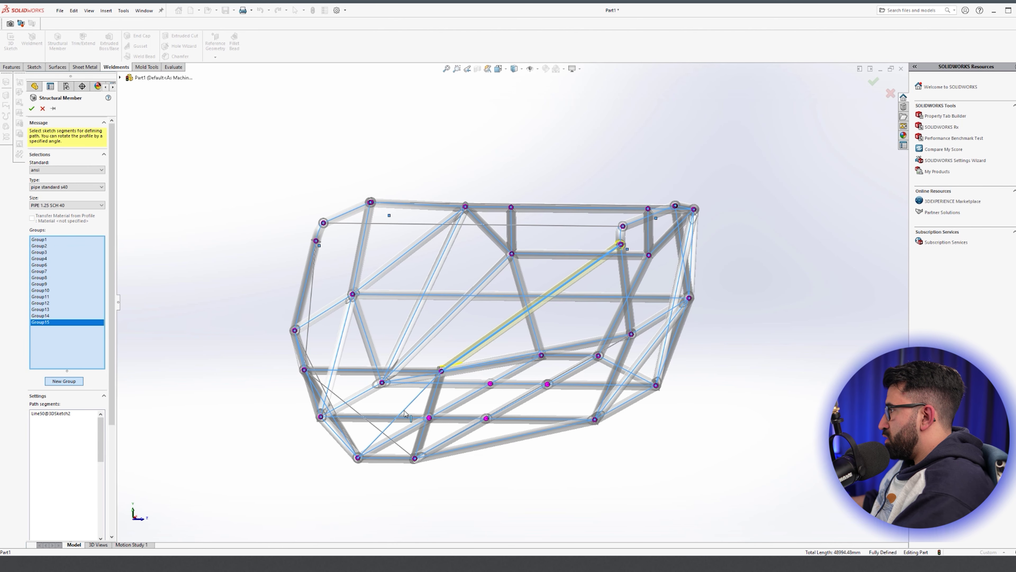
pyautogui.click(68, 382)
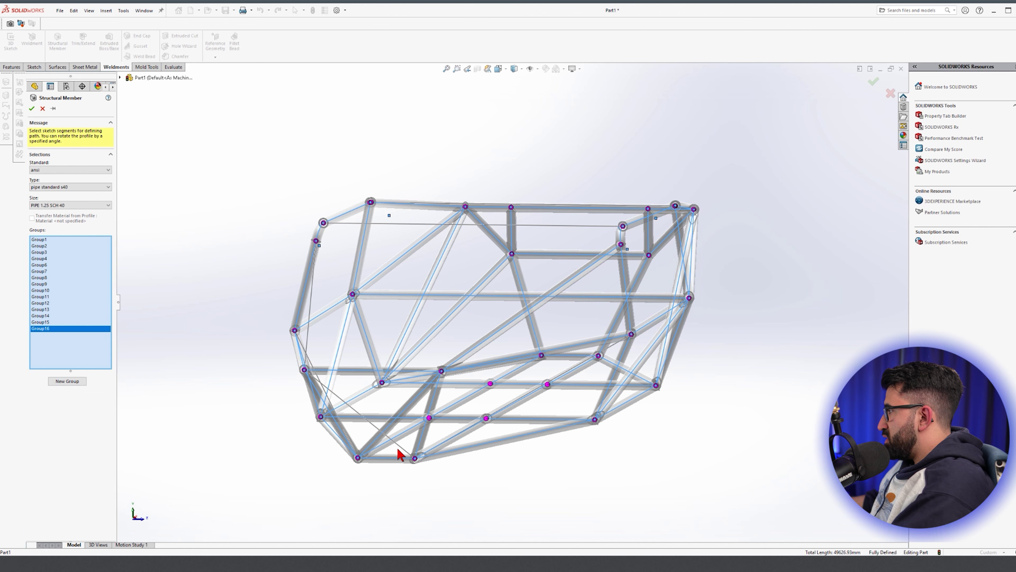
pyautogui.click(402, 451)
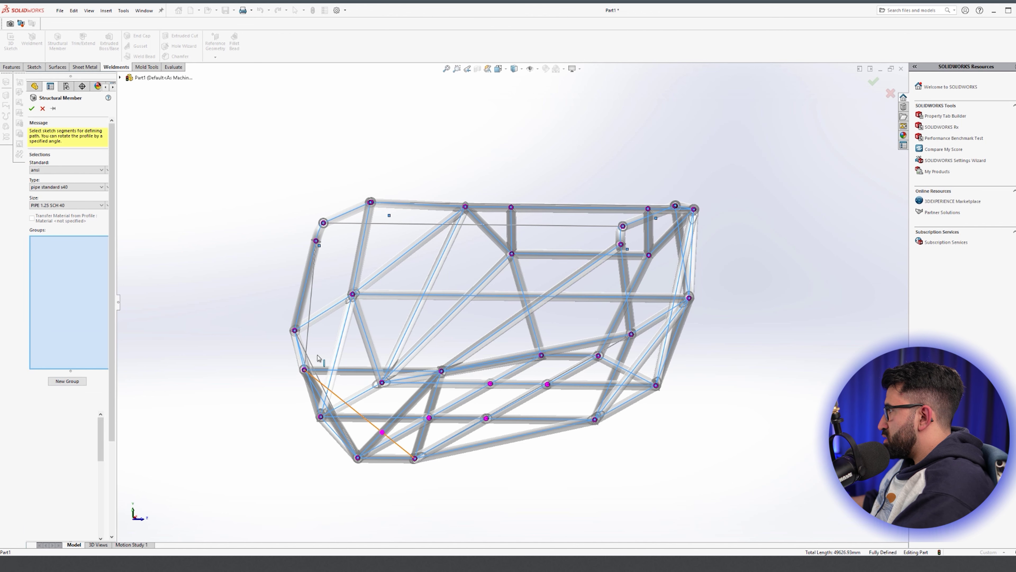
pyautogui.click(308, 341)
pyautogui.moveTo(371, 430); pyautogui.dragTo(386, 429, button='middle')
# Add a group on each side for the diagonal from the front hoop's waist corner to the nose's lower corner
pyautogui.click(65, 382)
pyautogui.click(372, 374)
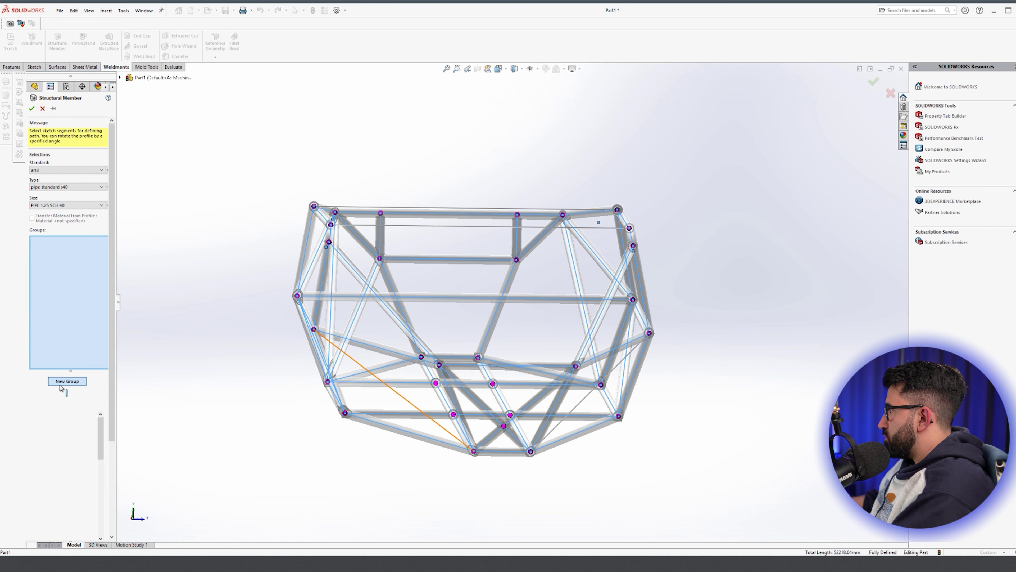
pyautogui.click(64, 382)
pyautogui.click(563, 420)
# Add a group with the top crossbars of the front and rear hoops, and accept the structural member
pyautogui.click(69, 382)
pyautogui.moveTo(604, 318); pyautogui.dragTo(490, 312, button='middle')
pyautogui.scroll(-3, 483, 300)
pyautogui.click(398, 230)
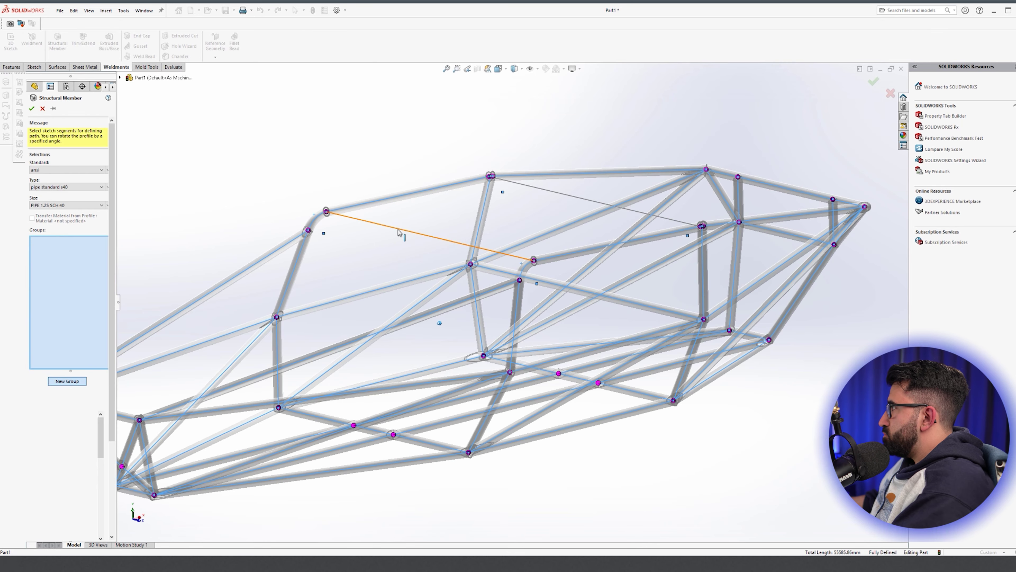
pyautogui.click(555, 192)
pyautogui.moveTo(588, 413); pyautogui.dragTo(516, 406, button='middle')
pyautogui.scroll(3, 516, 401)
pyautogui.click(32, 108)
# Examine the finished pipe frame from several sides and compare it with the Chassis-V4 part
pyautogui.moveTo(601, 412); pyautogui.dragTo(658, 442, button='middle')
pyautogui.scroll(-2, 582, 405)
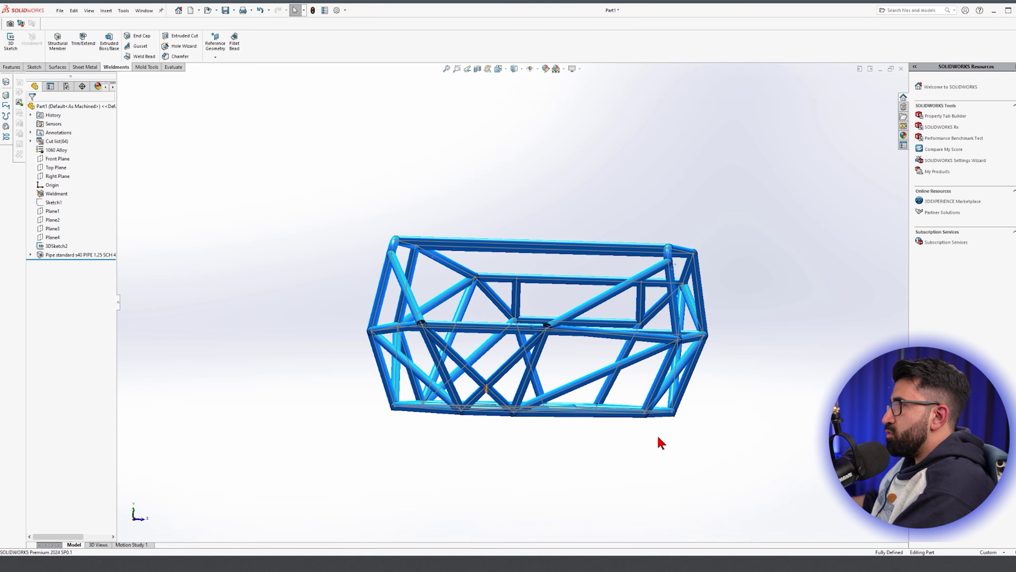
pyautogui.scroll(-3, 660, 443)
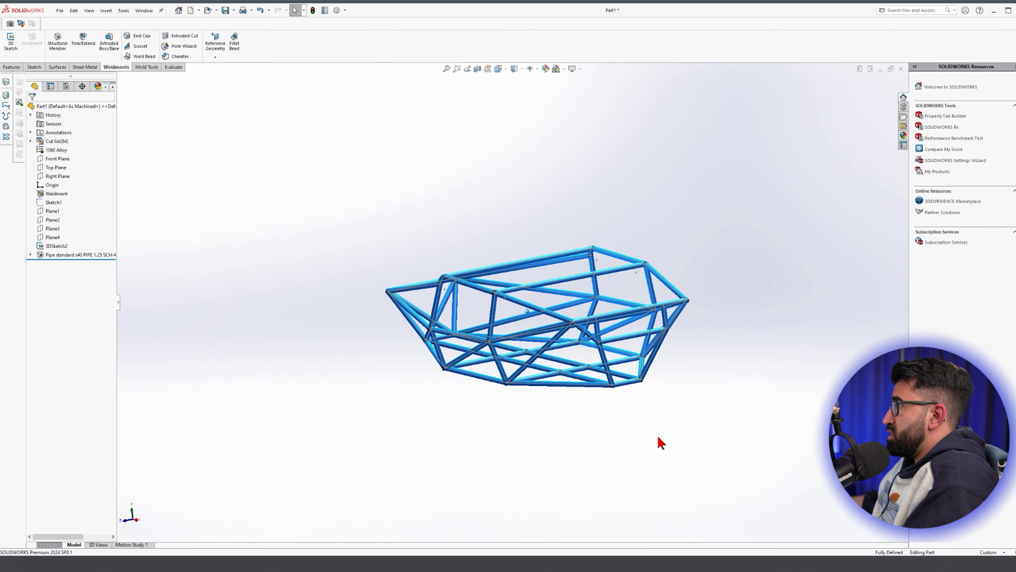
pyautogui.click(526, 295)
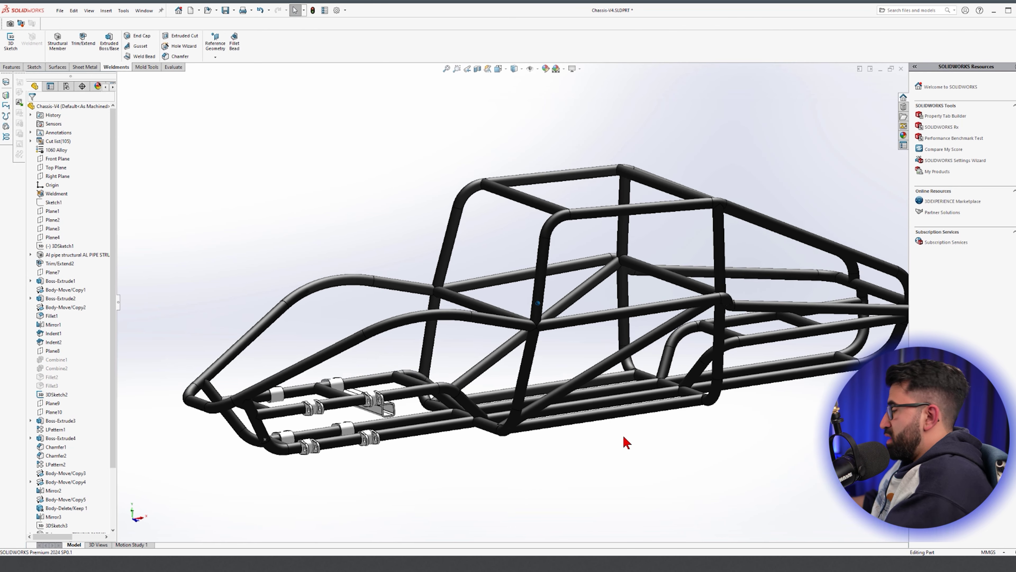
# Switch to the Dune Buggy assembly and examine the chassis tubes around the rear spring
pyautogui.hotkey('ctrl', 'Tab')
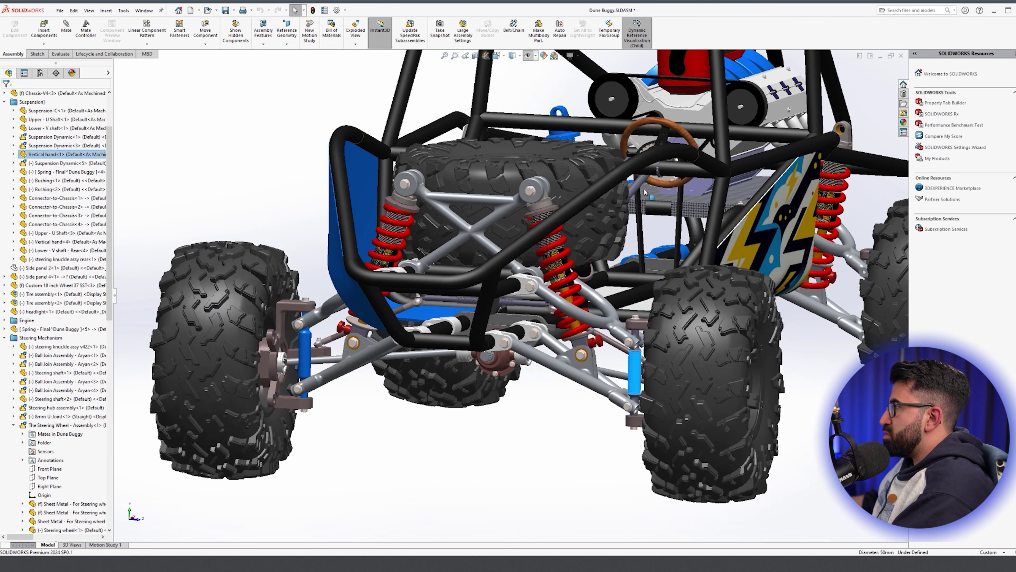
pyautogui.moveTo(689, 385); pyautogui.dragTo(657, 348)
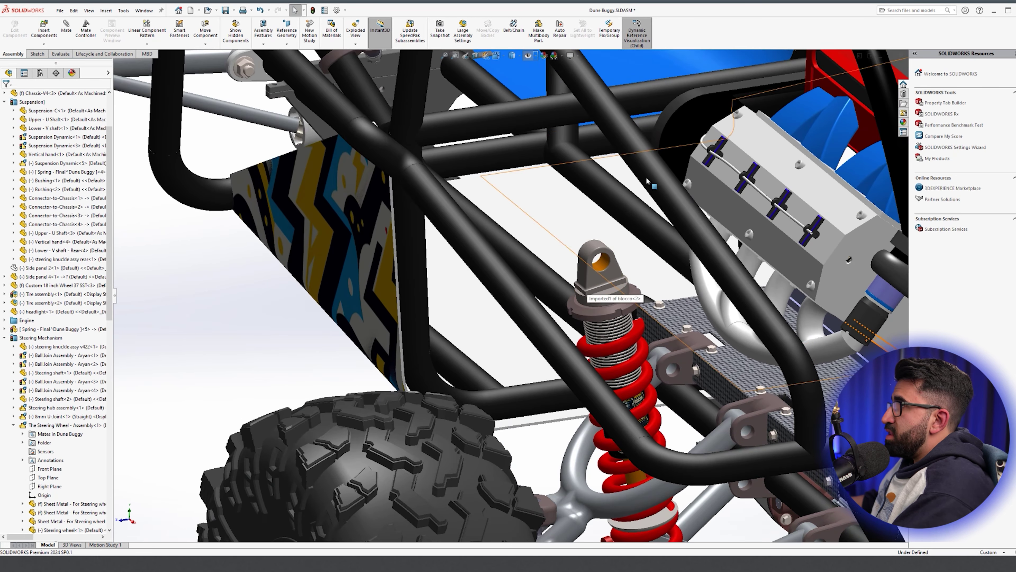
pyautogui.click(647, 181)
pyautogui.click(534, 332)
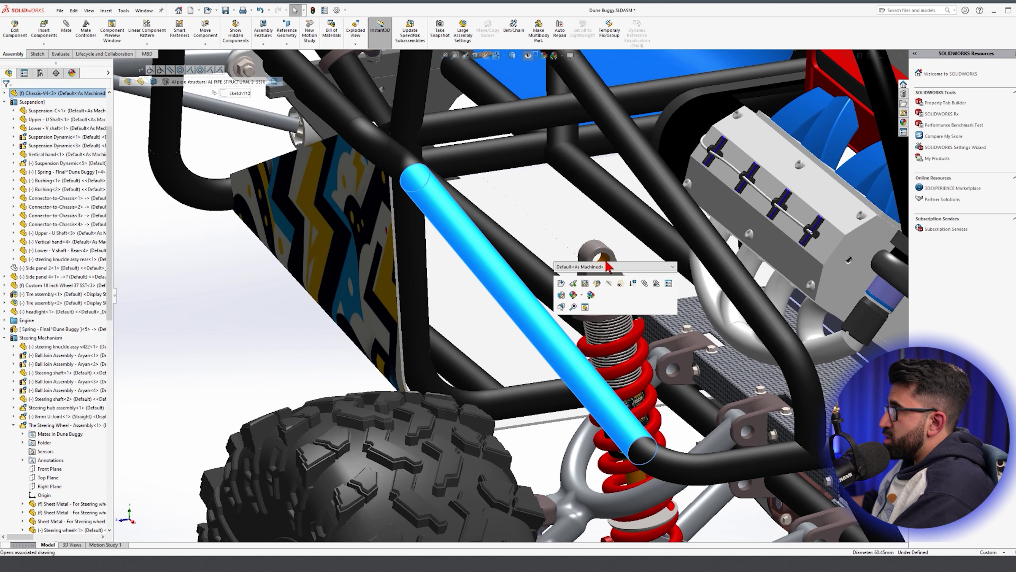
pyautogui.click(282, 341)
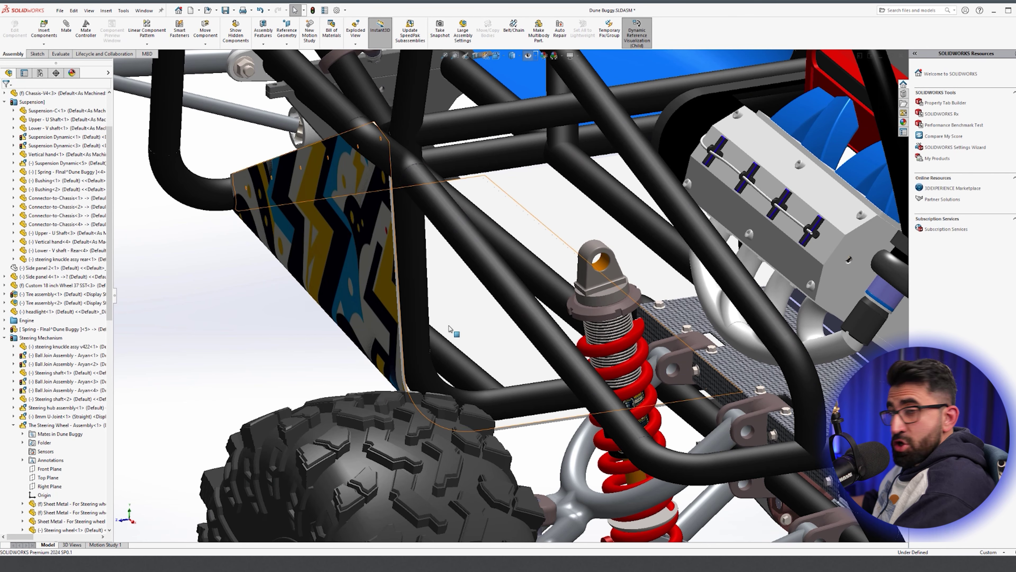